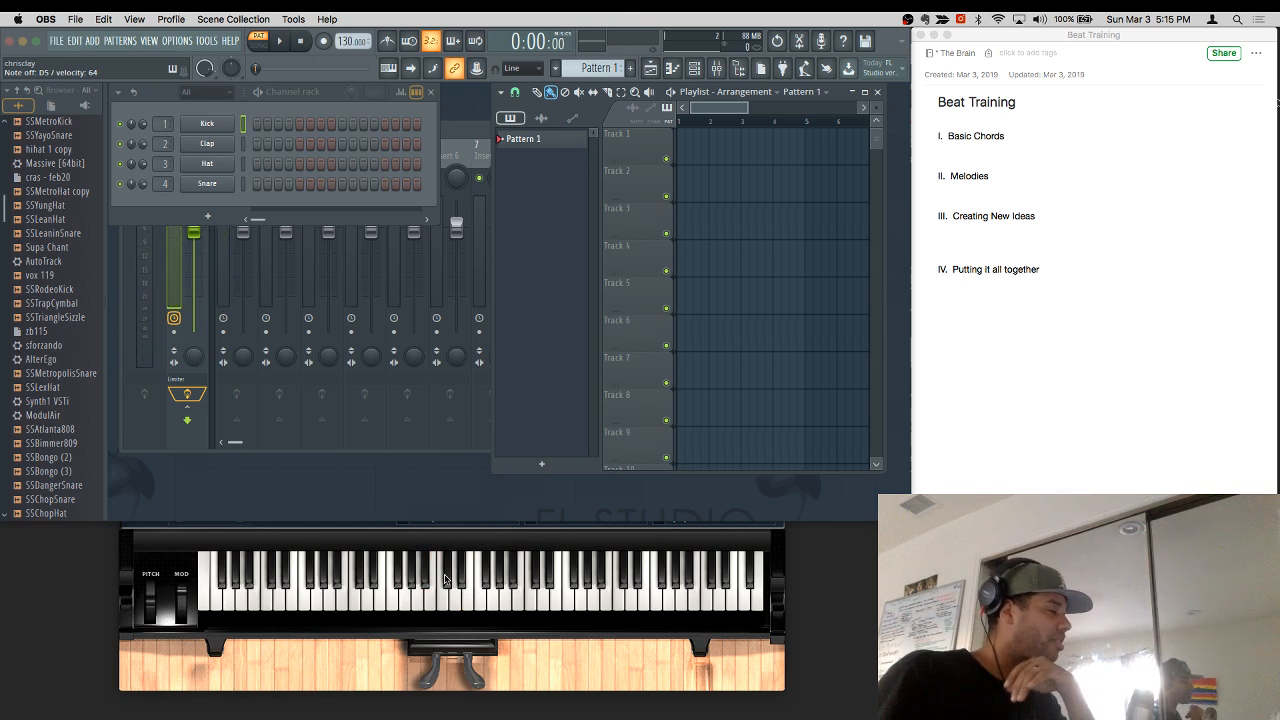
# Step: Insert a Massive [64bit] instrument channel above the Kick channel in the channel rack
pyautogui.rightClick(205, 121)
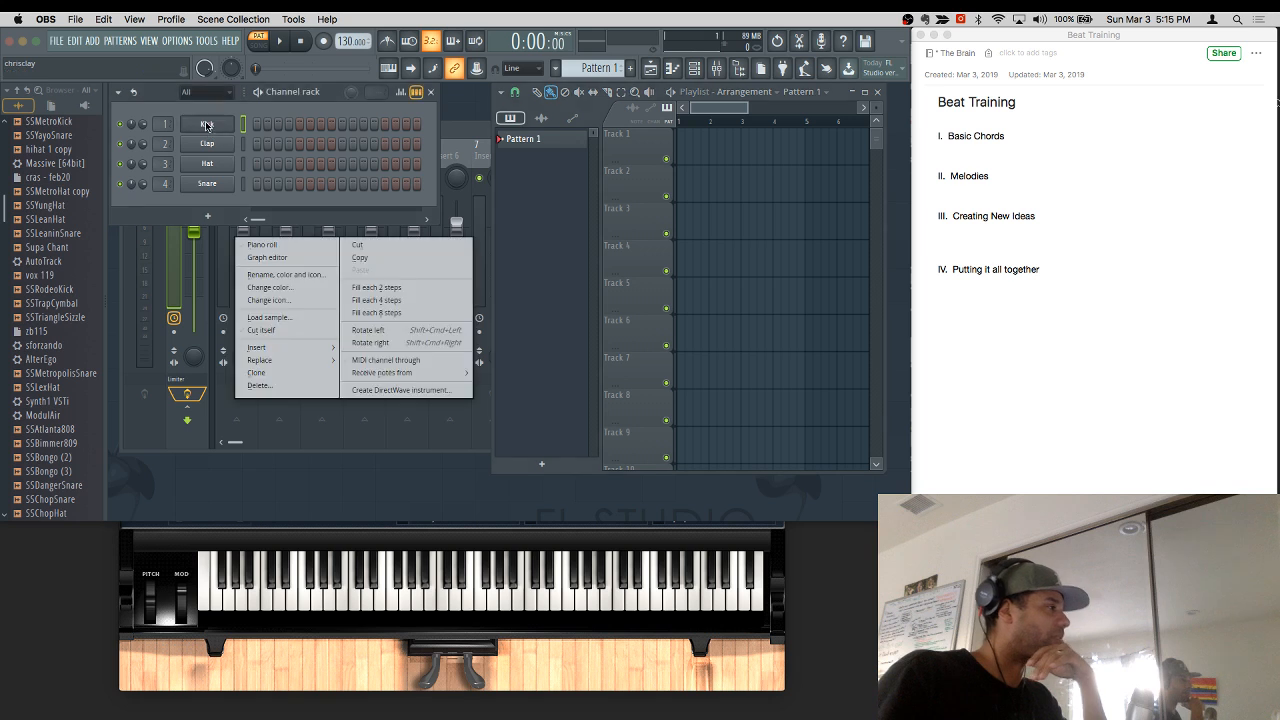
pyautogui.moveTo(285, 347)
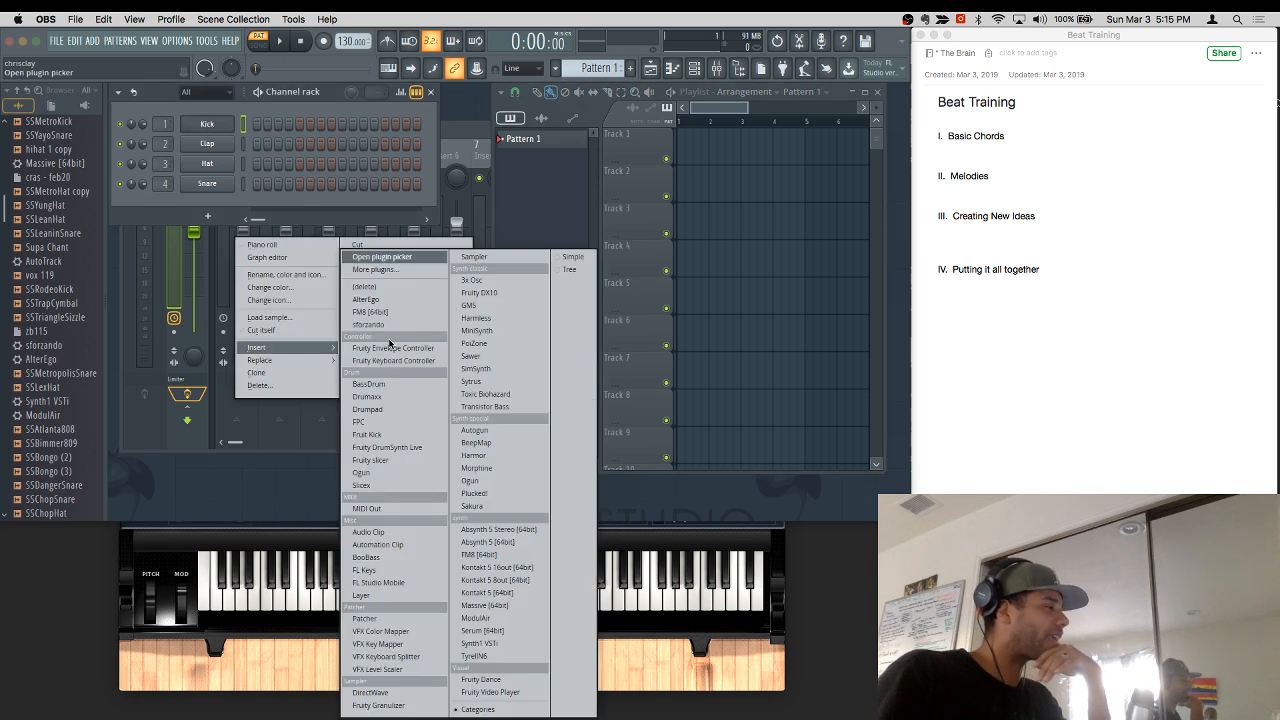
pyautogui.click(1027, 270)
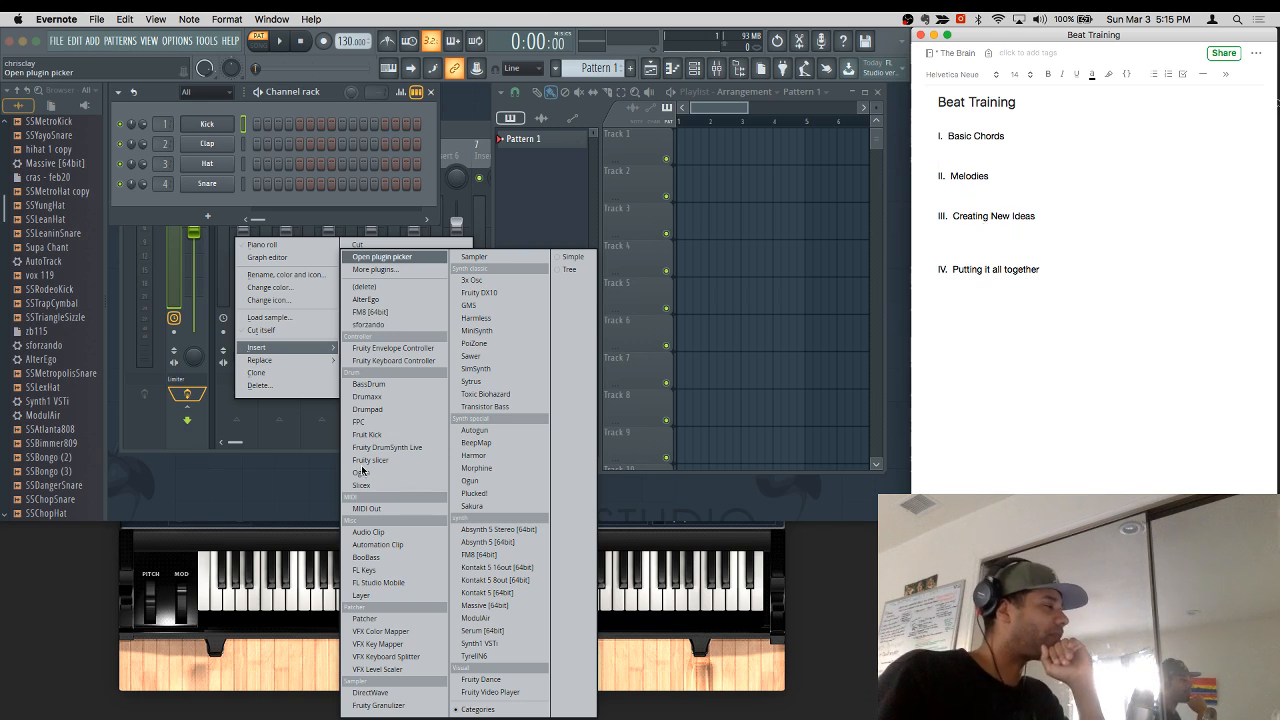
pyautogui.click(487, 605)
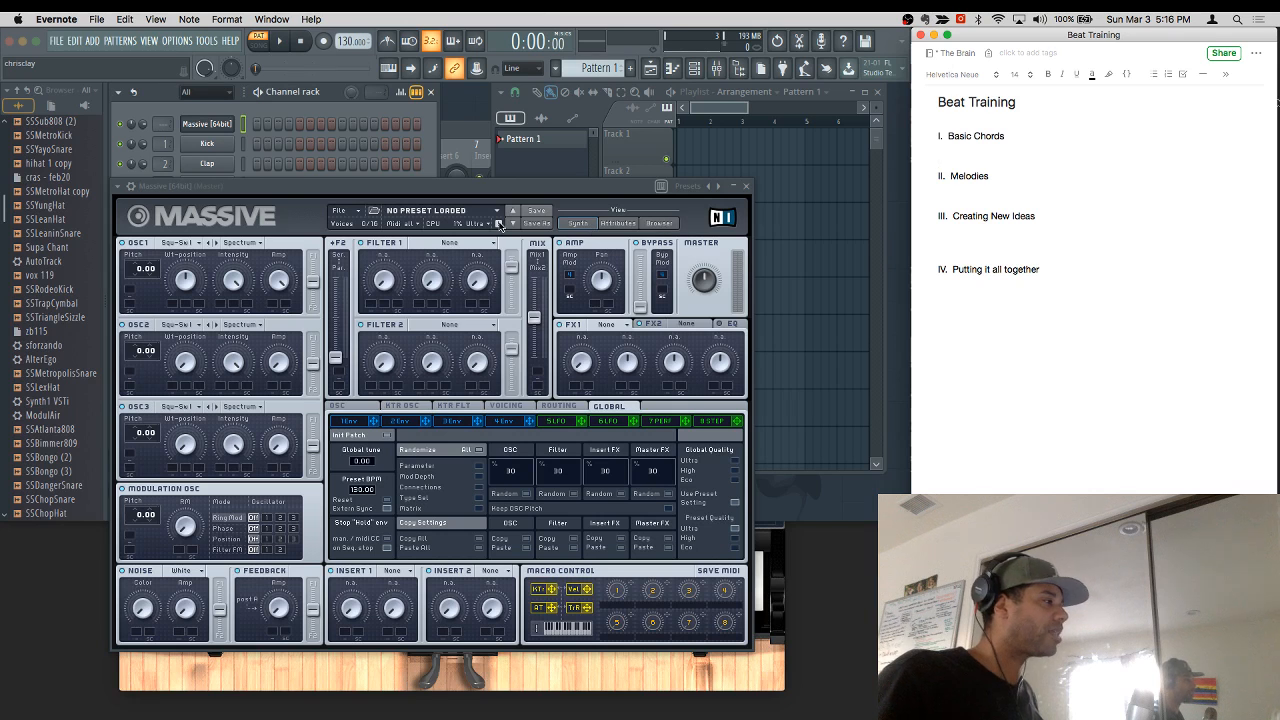
# Step: Load the Cras _Program.pls program list in Massive's browser and select the Woodpecker program
pyautogui.click(653, 231)
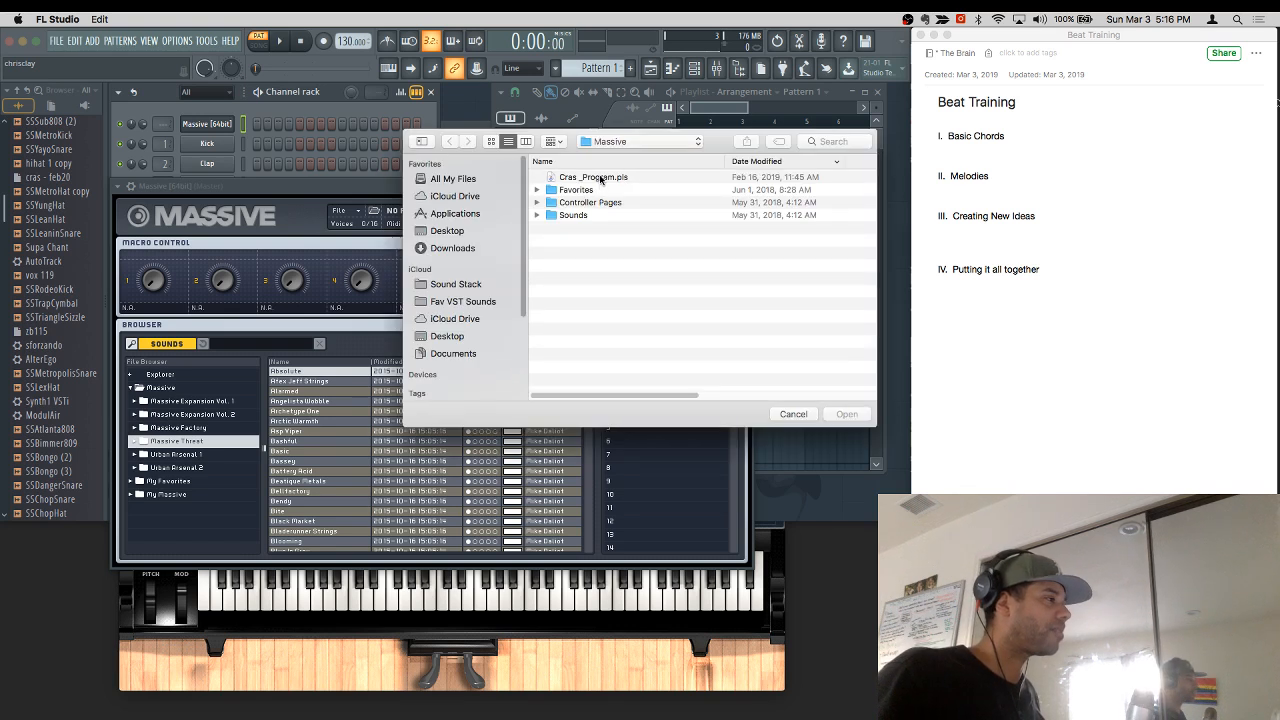
pyautogui.doubleClick(600, 178)
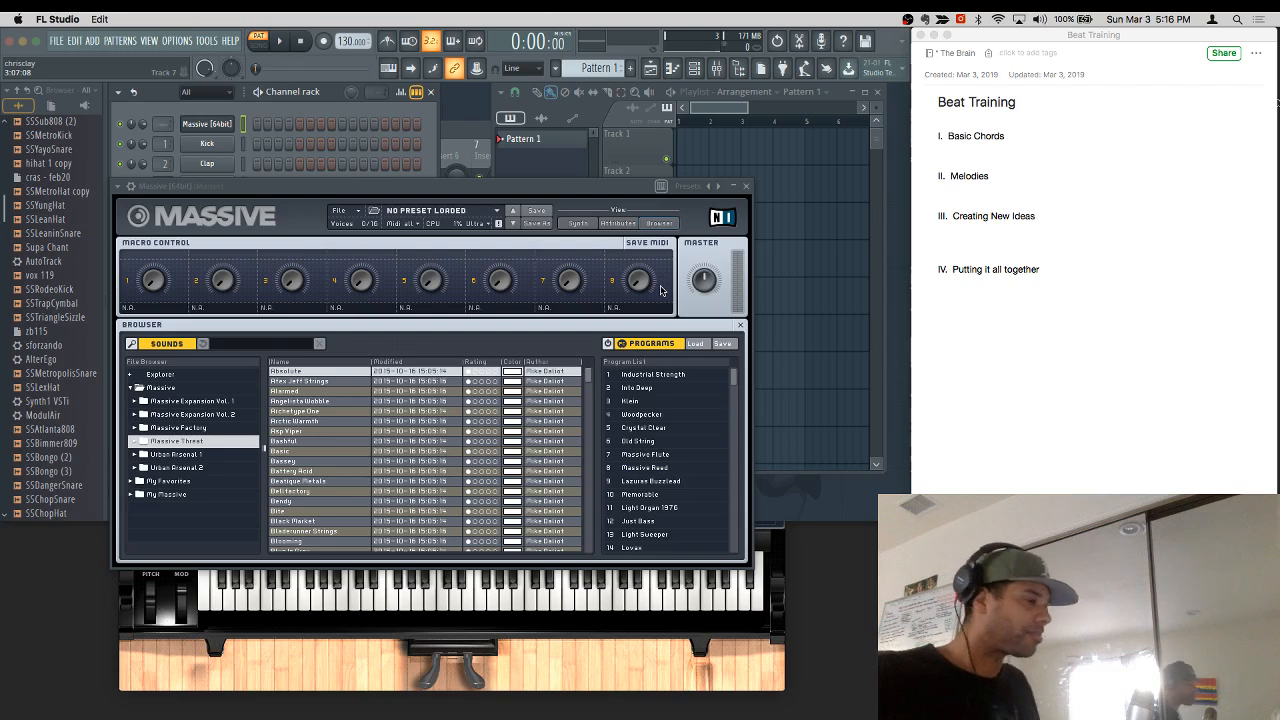
pyautogui.click(657, 419)
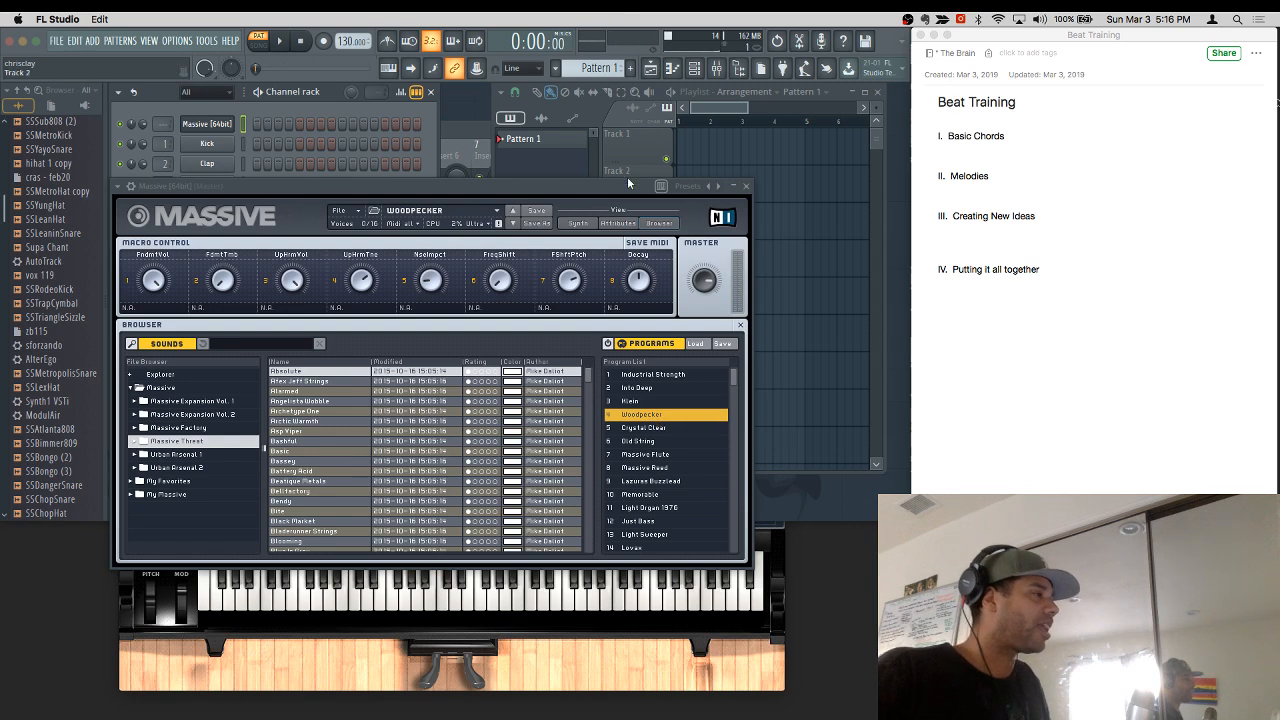
# Step: Audition Massive Reed, Light Organ 1976 and neighbouring programs, settle on Memorable, and close the Massive window
pyautogui.moveTo(627, 180); pyautogui.dragTo(700, 132)
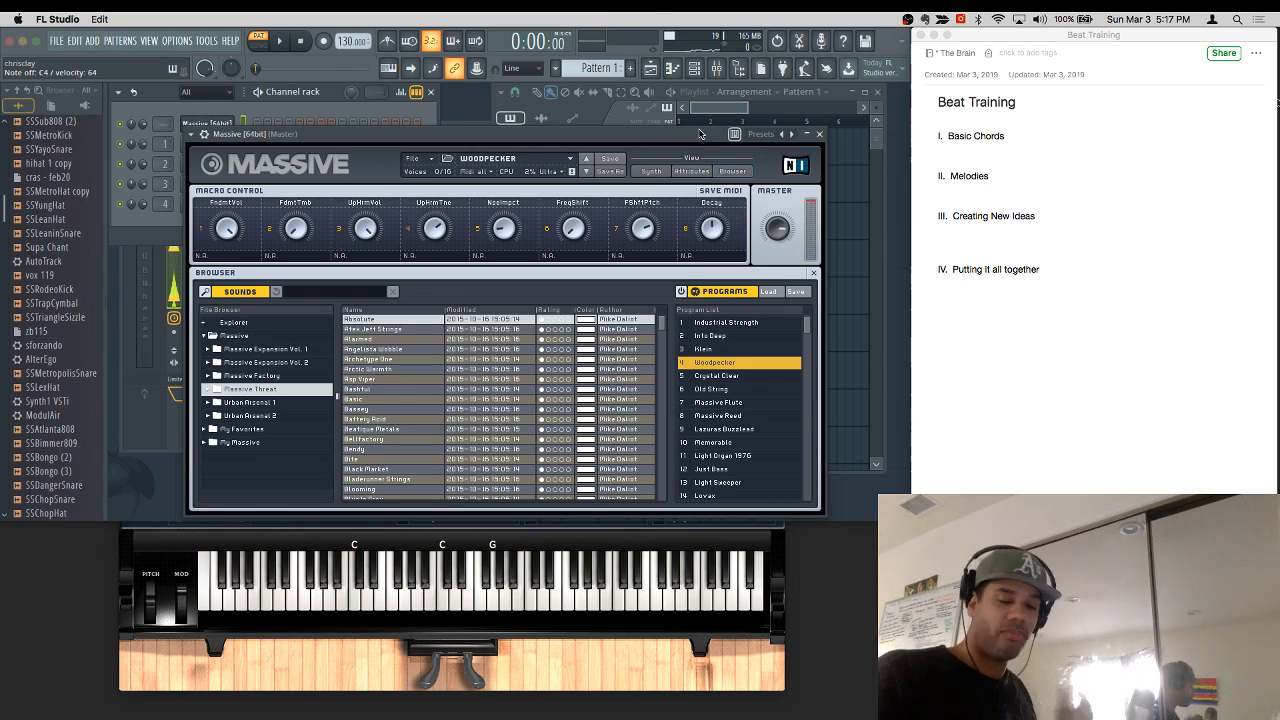
pyautogui.click(716, 416)
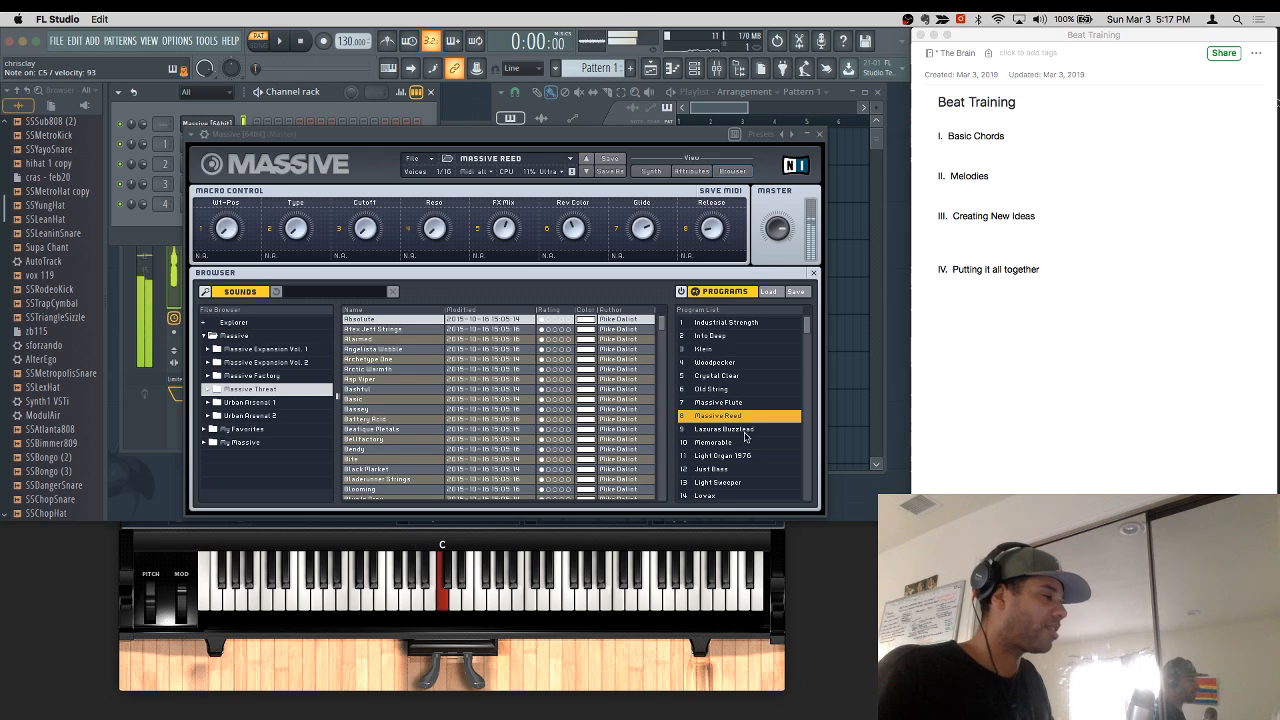
pyautogui.doubleClick(745, 430)
pyautogui.doubleClick(744, 443)
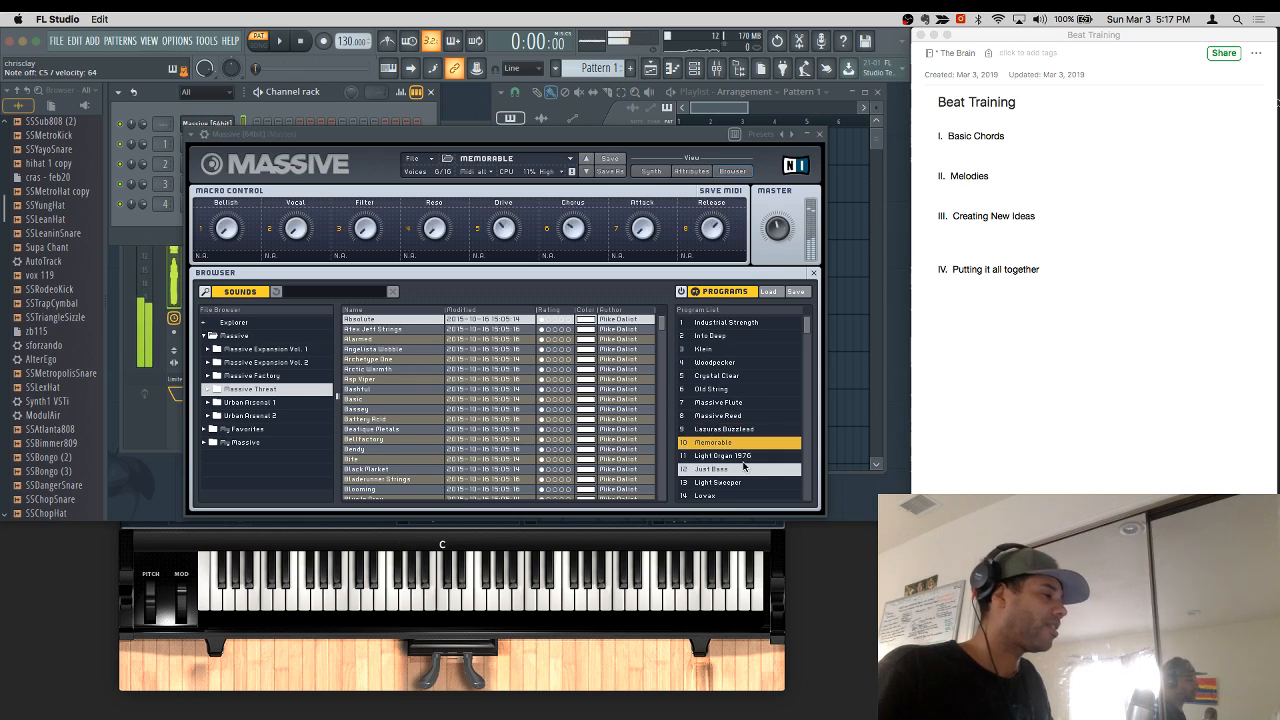
pyautogui.doubleClick(742, 456)
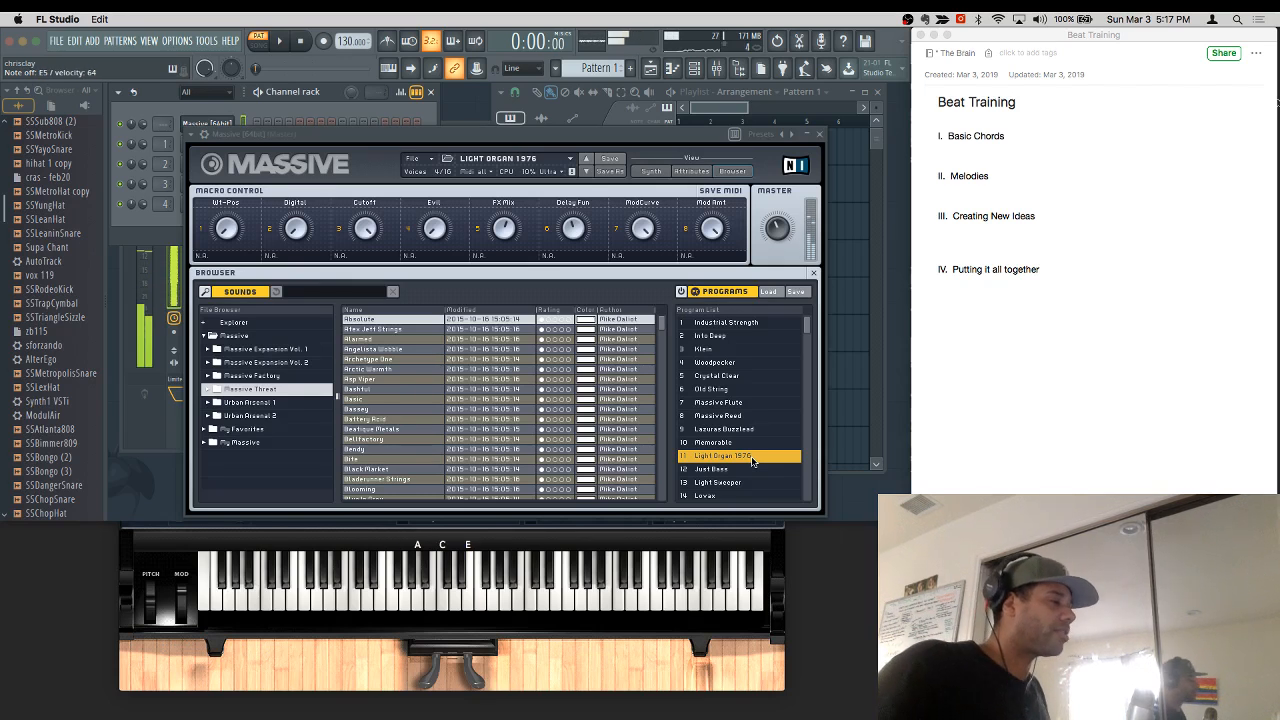
pyautogui.click(730, 444)
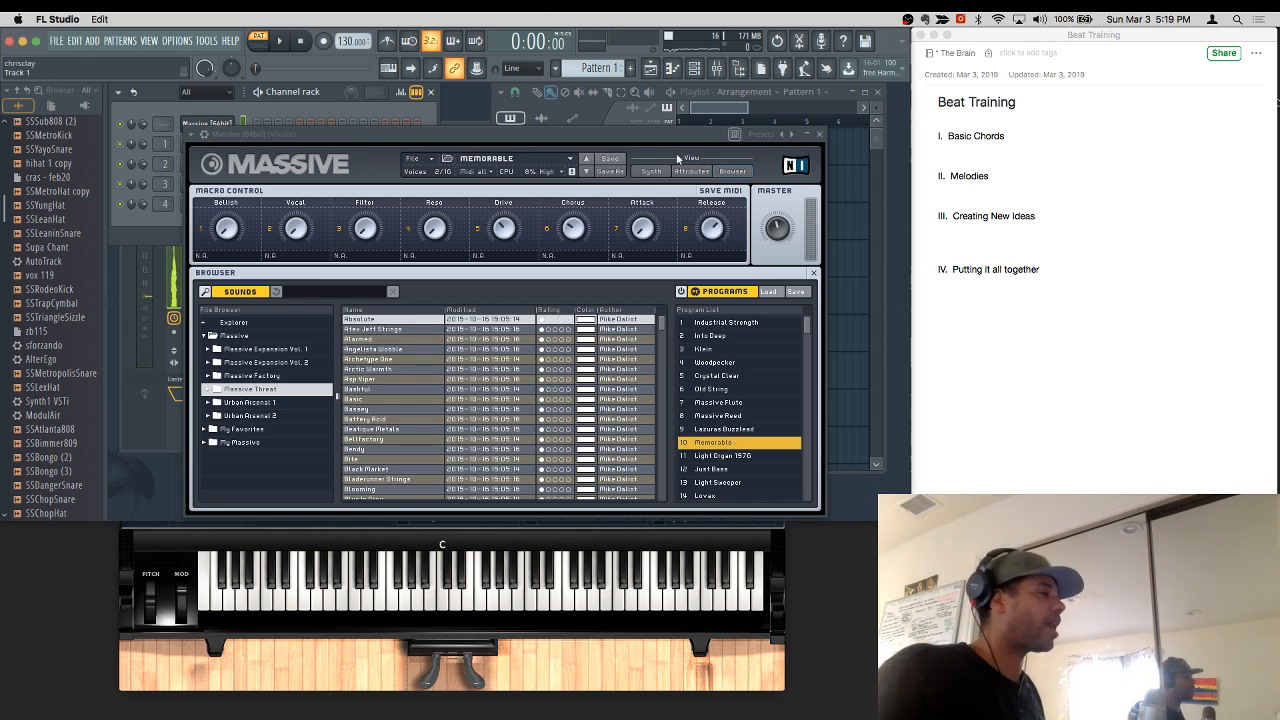
pyautogui.click(819, 134)
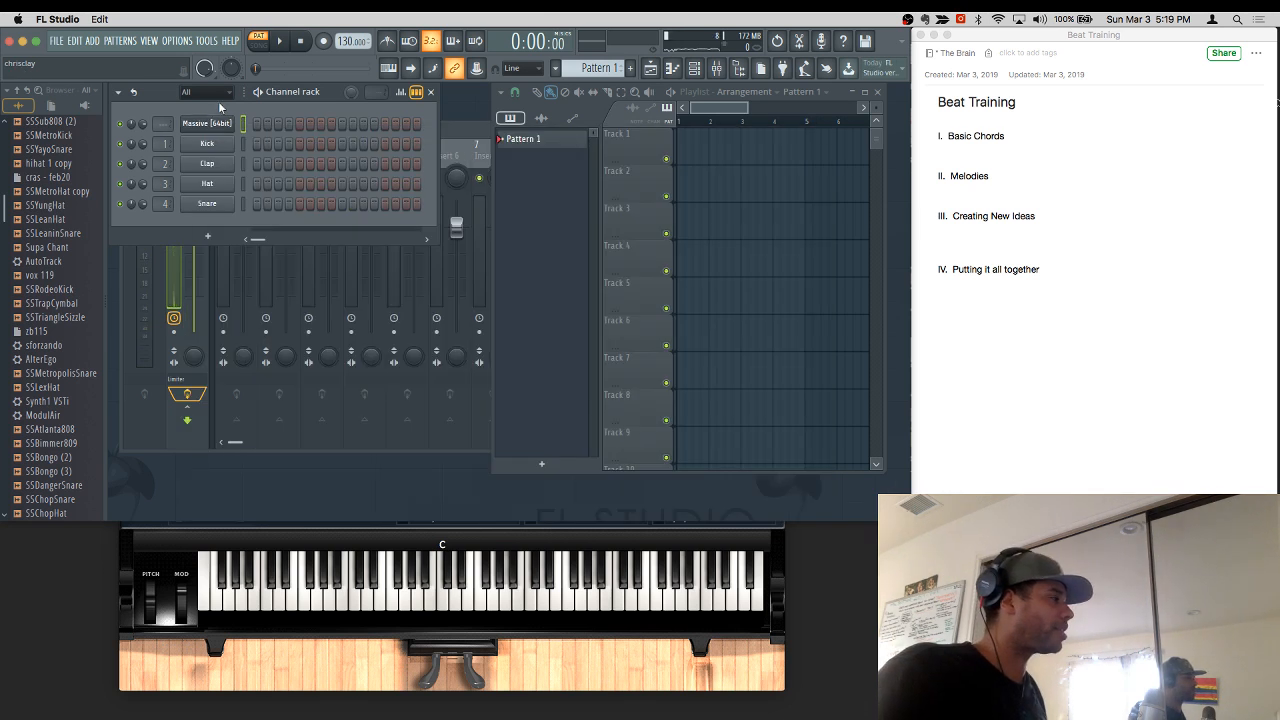
# Step: Set the tempo to 170 BPM and record a melody with Massive into Pattern 1 with the metronome on
pyautogui.moveTo(343, 41); pyautogui.dragTo(352, 34)
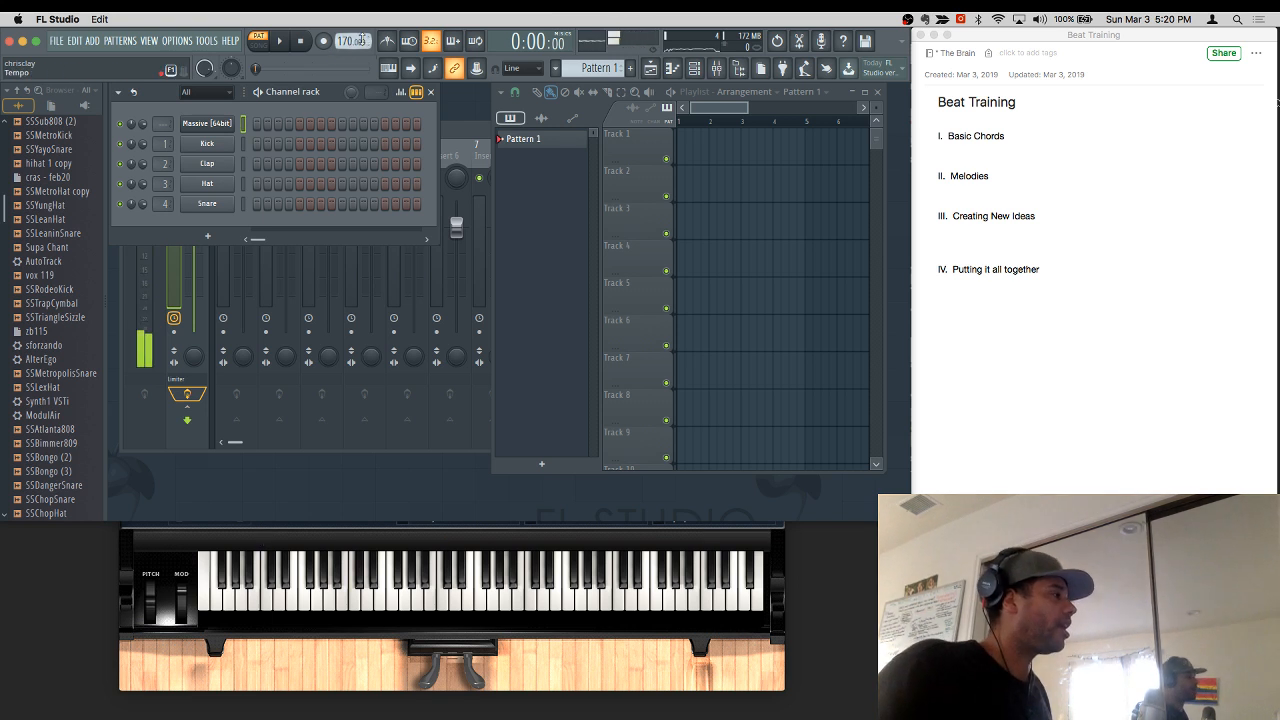
pyautogui.click(388, 42)
pyautogui.click(323, 41)
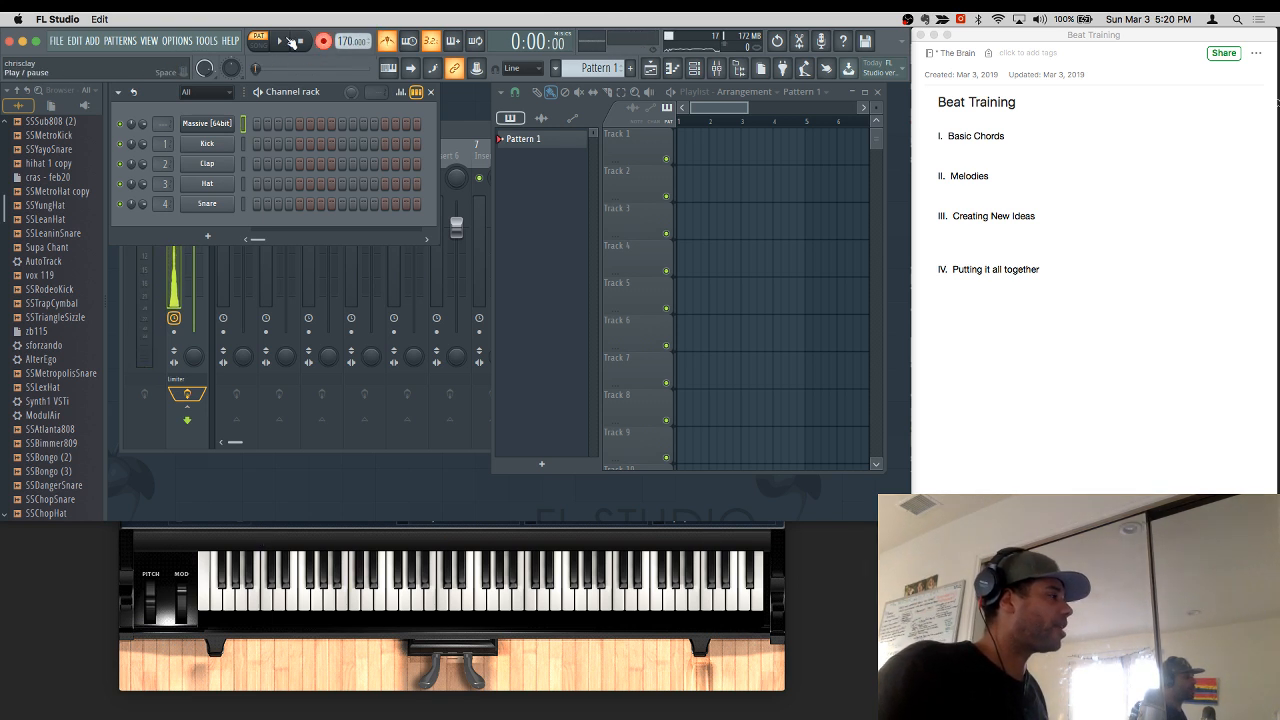
pyautogui.press('space')
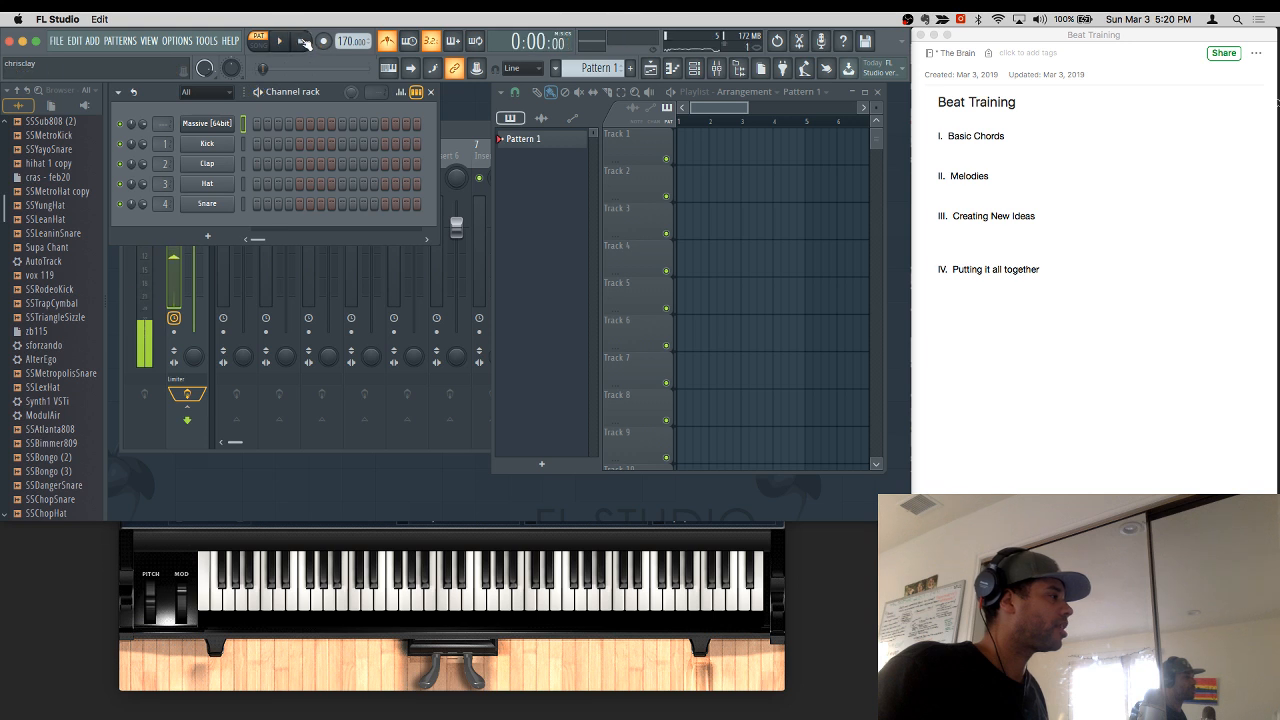
pyautogui.click(301, 43)
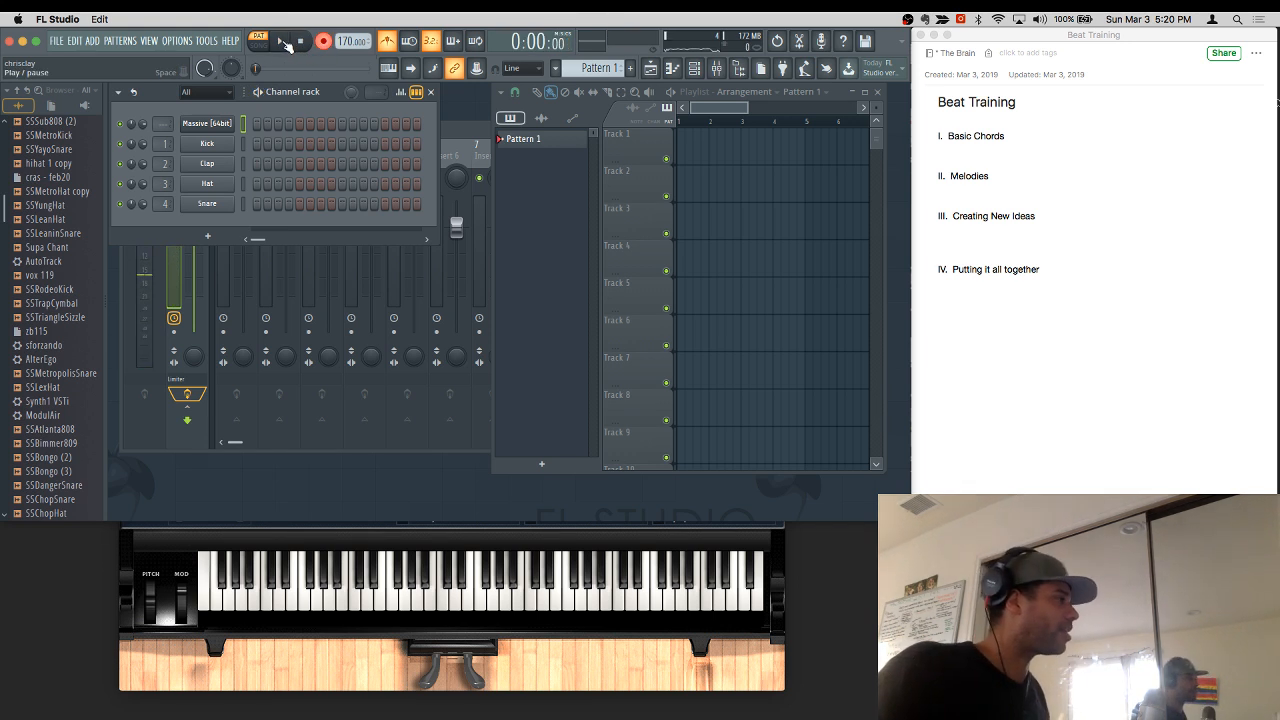
pyautogui.click(285, 43)
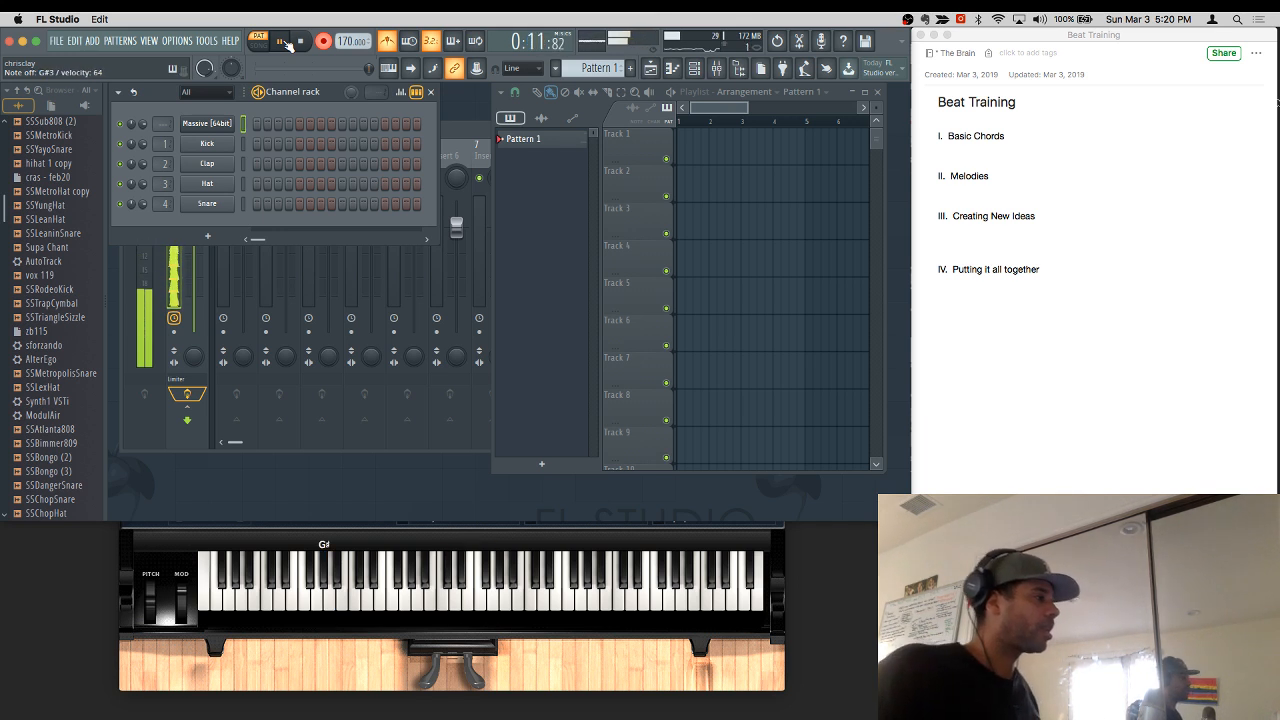
pyautogui.click(300, 41)
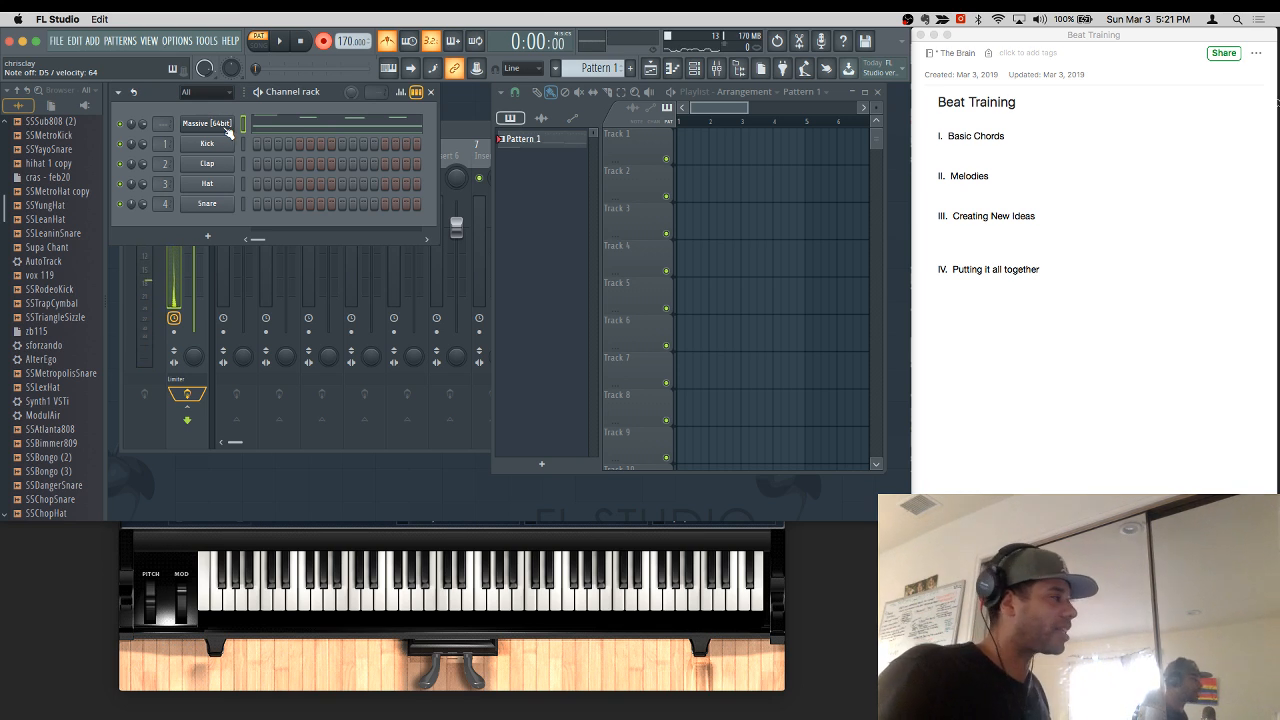
# Step: Turn off recording, play Pattern 1 back and examine the recorded bass and melody notes in Massive's piano roll
pyautogui.click(322, 41)
pyautogui.click(279, 41)
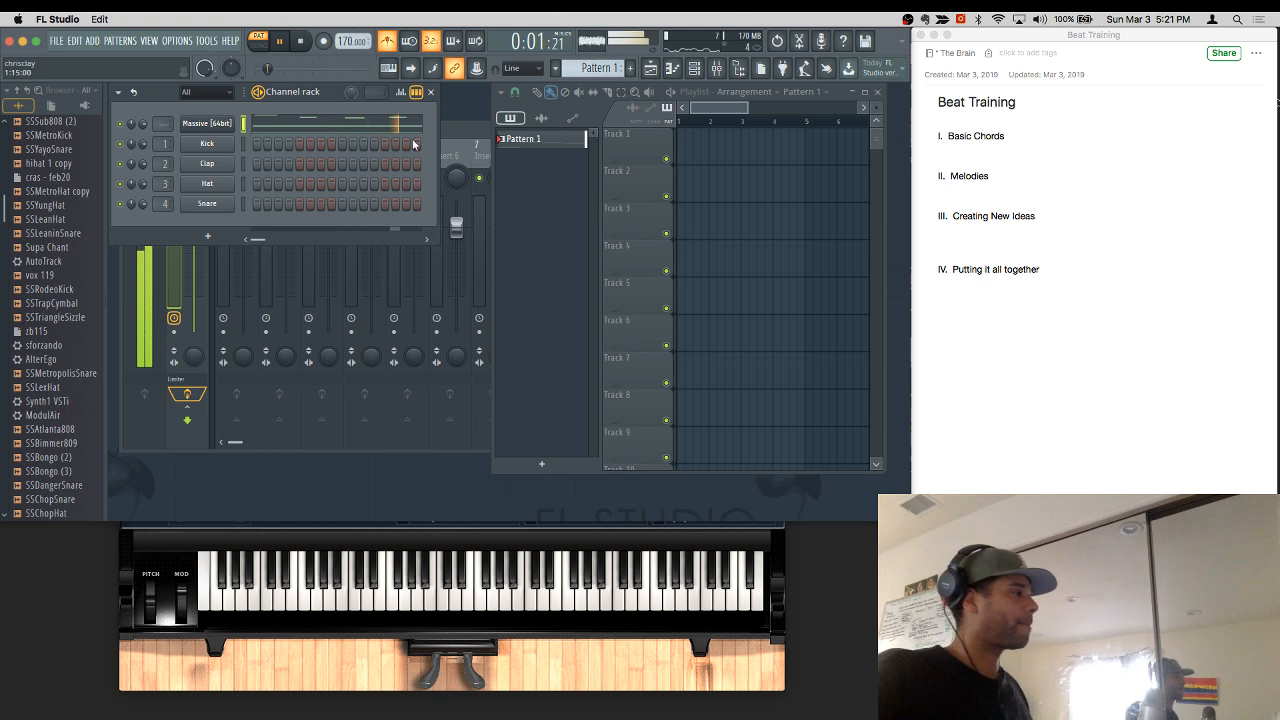
pyautogui.click(364, 126)
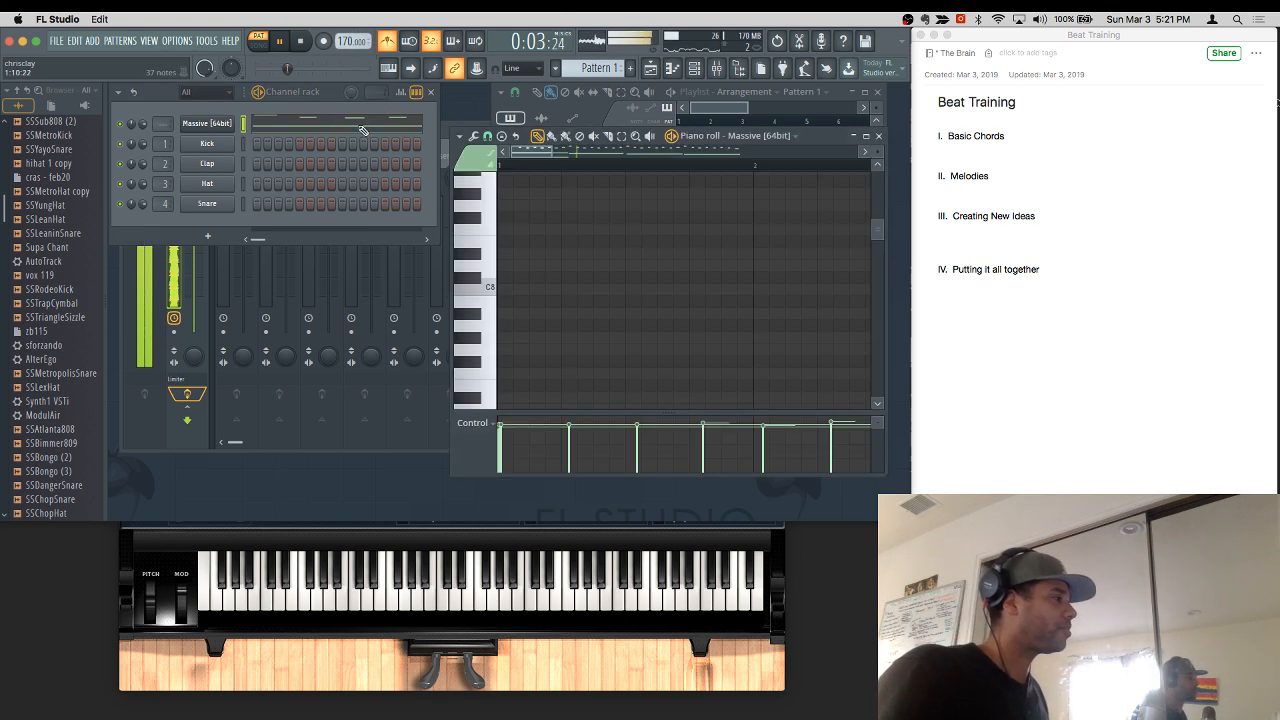
pyautogui.moveTo(553, 152); pyautogui.dragTo(768, 152)
pyautogui.scroll(-10, 615, 220)
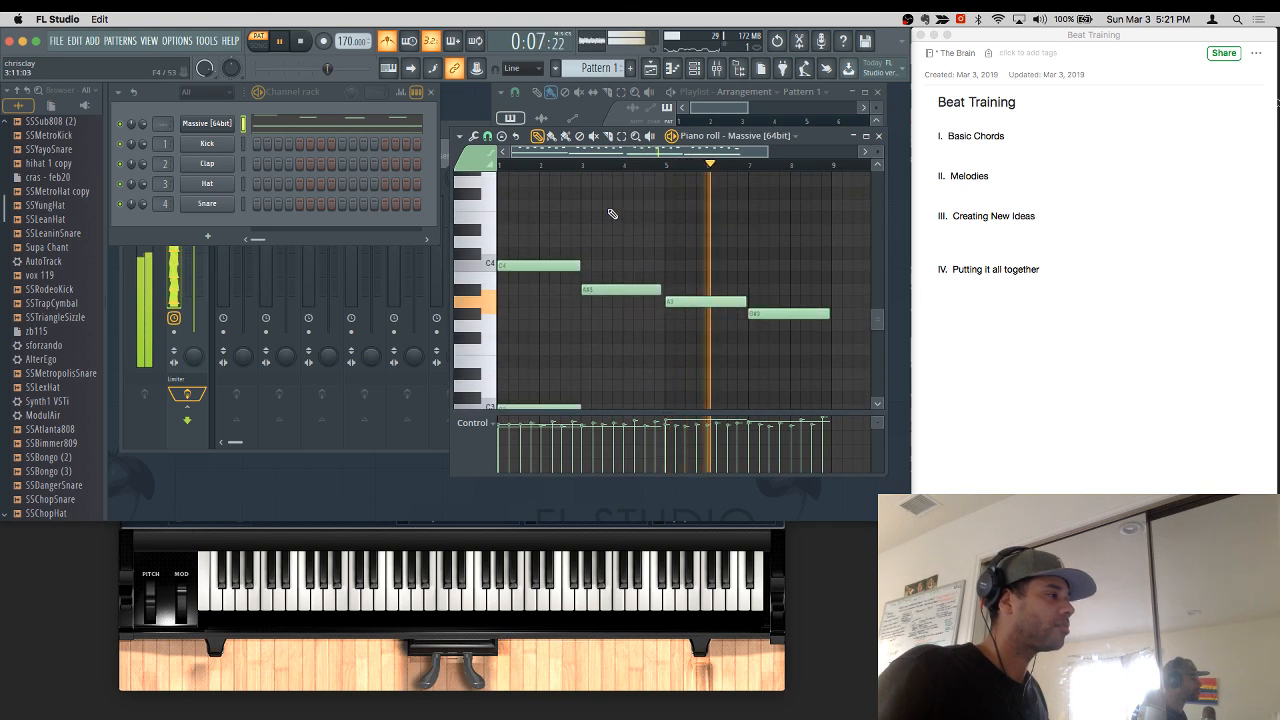
pyautogui.scroll(-5, 610, 212)
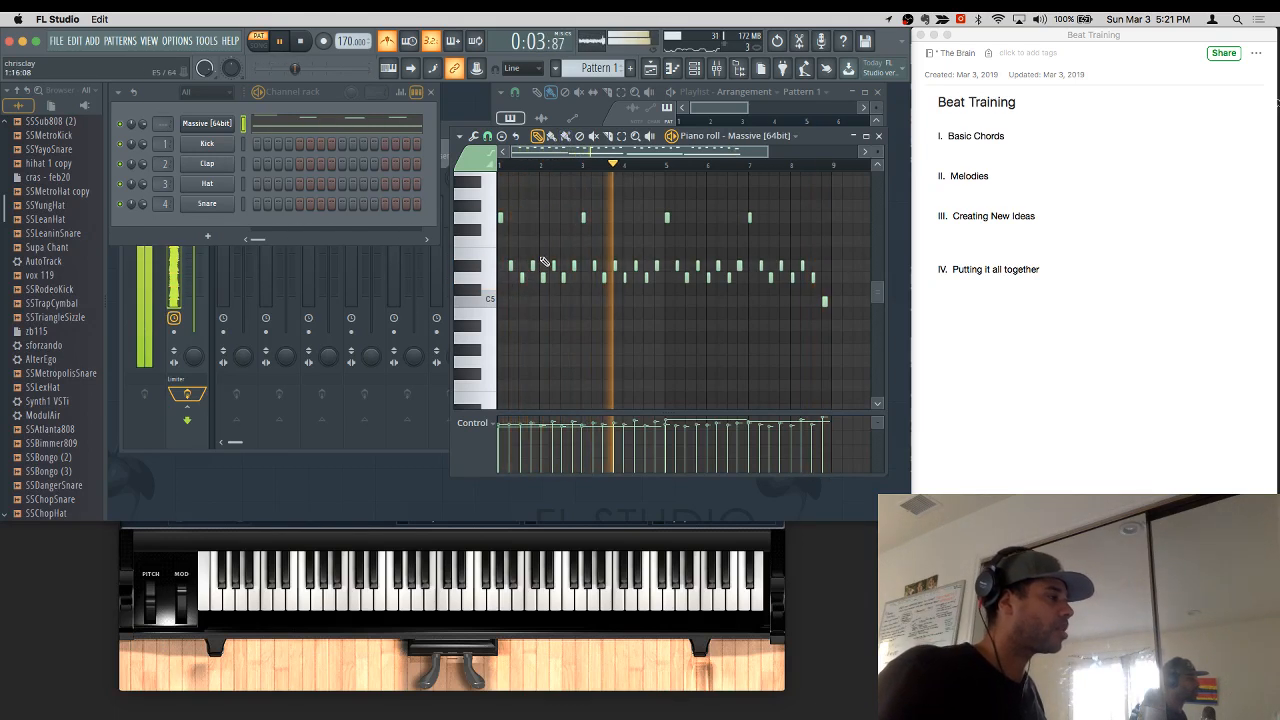
pyautogui.press('space')
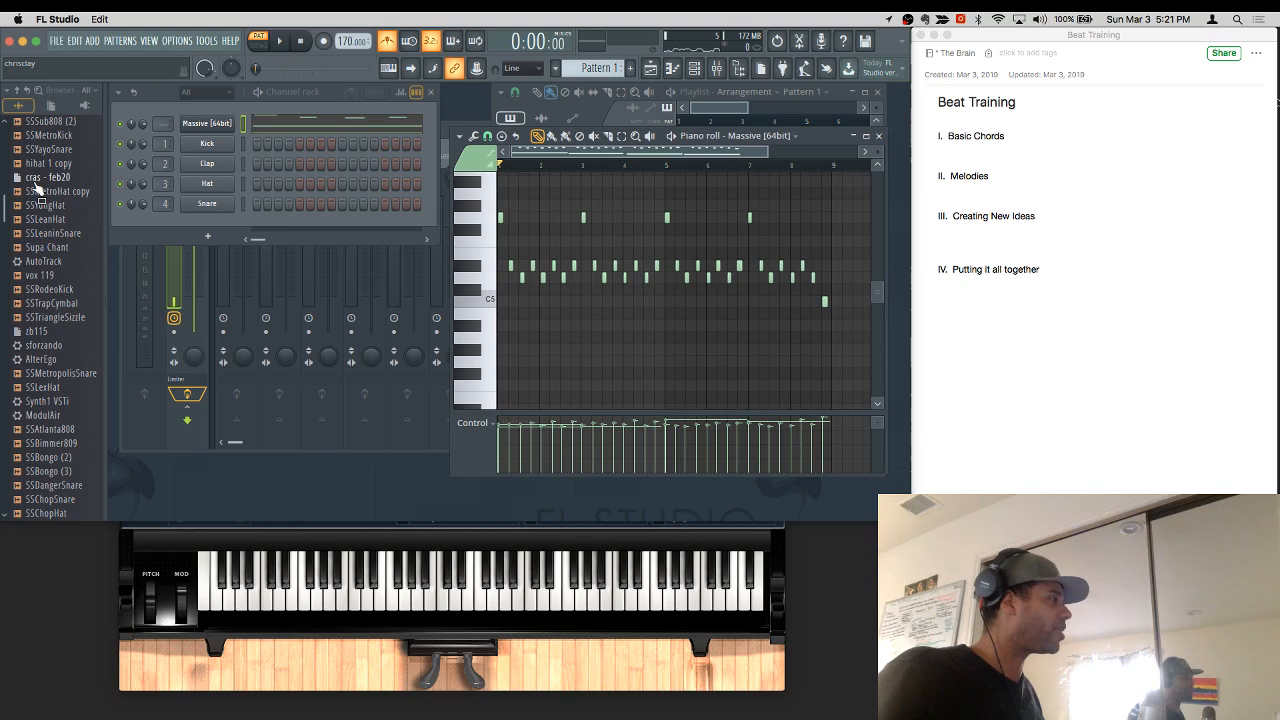
# Step: Replace the Kick channel's sample with Southside Clap from the recent files
pyautogui.scroll(7, 35, 181)
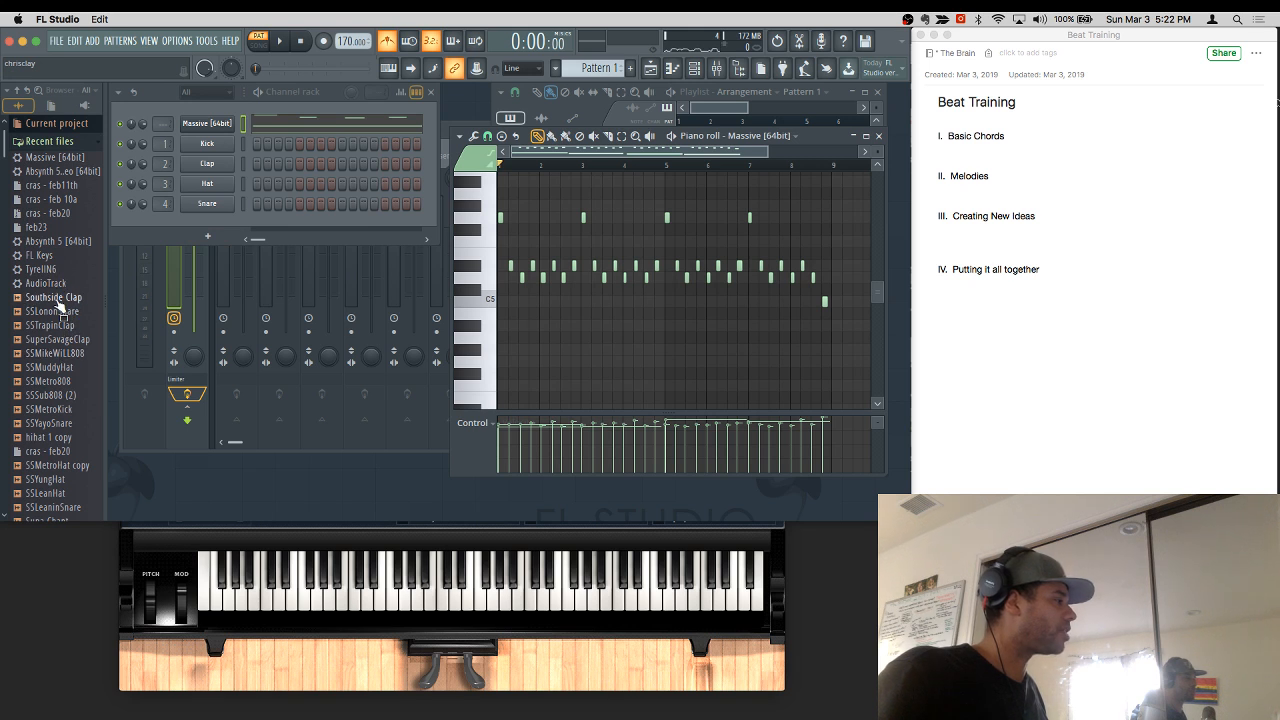
pyautogui.moveTo(53, 297); pyautogui.dragTo(223, 146)
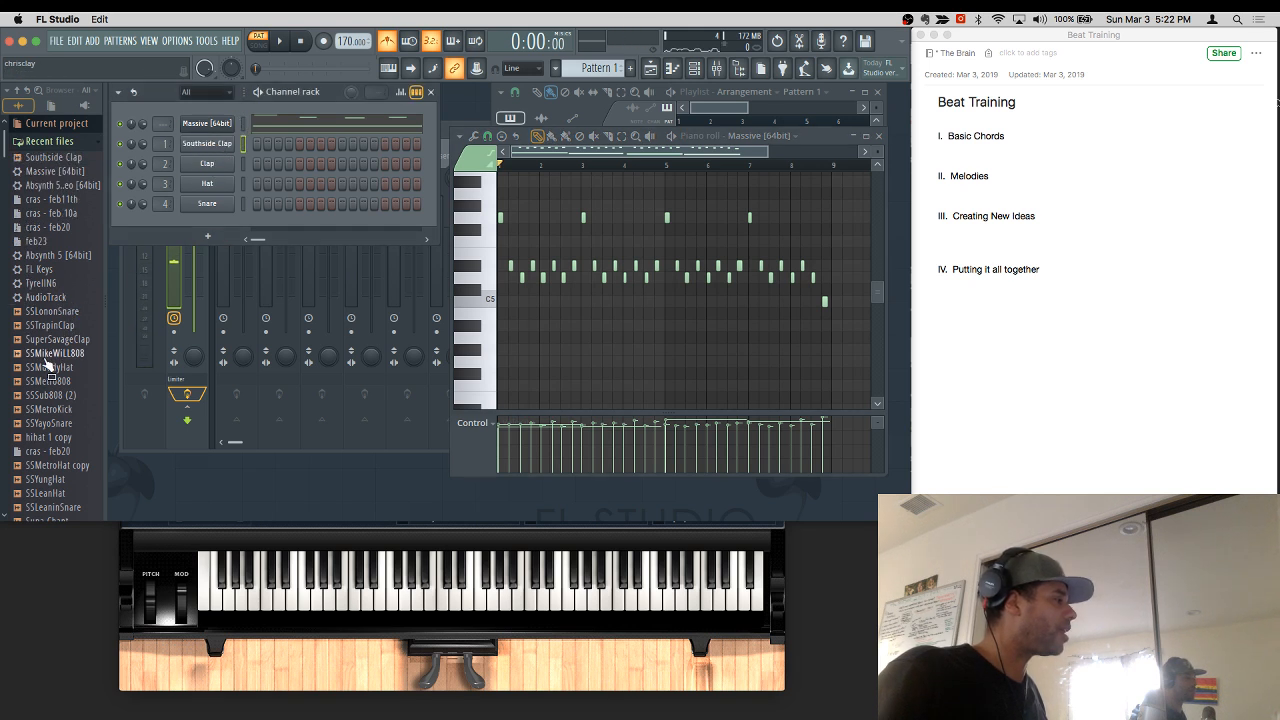
# Step: Replace the Clap channel's sample with SSMetroKick and the Hat channel's sample with SSMuddyHat from the recent files
pyautogui.click(50, 356)
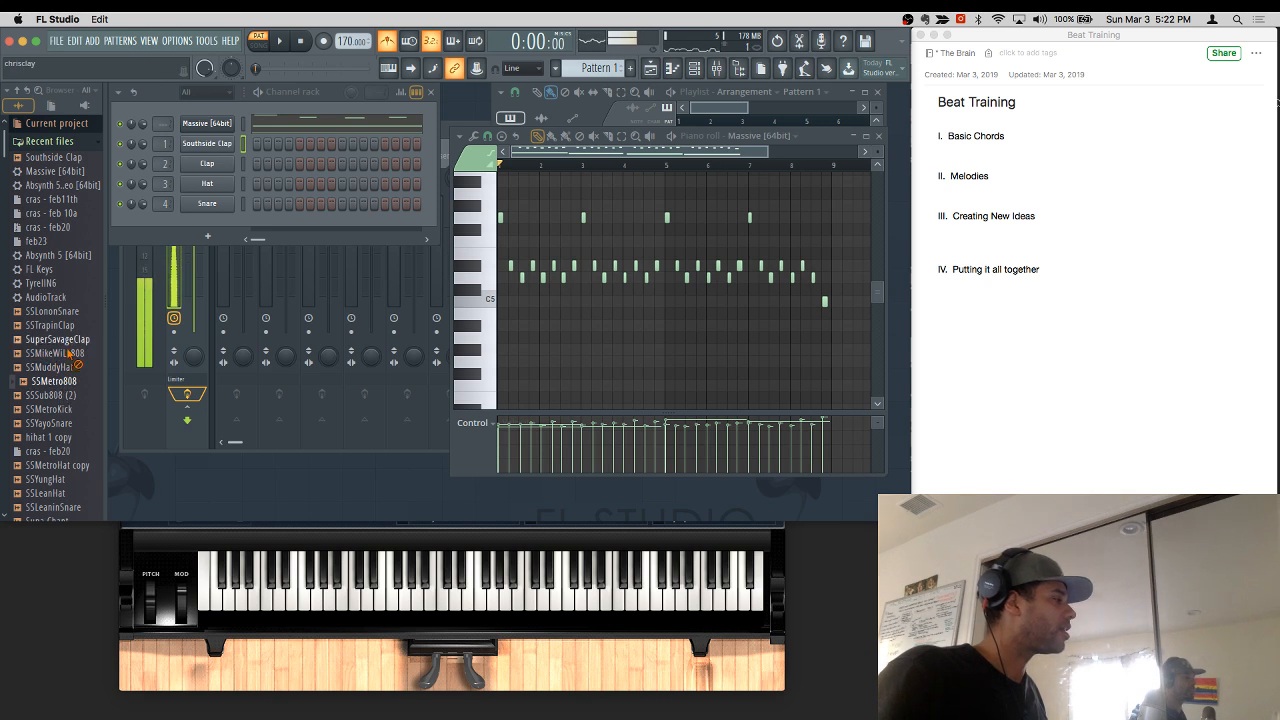
pyautogui.click(54, 382)
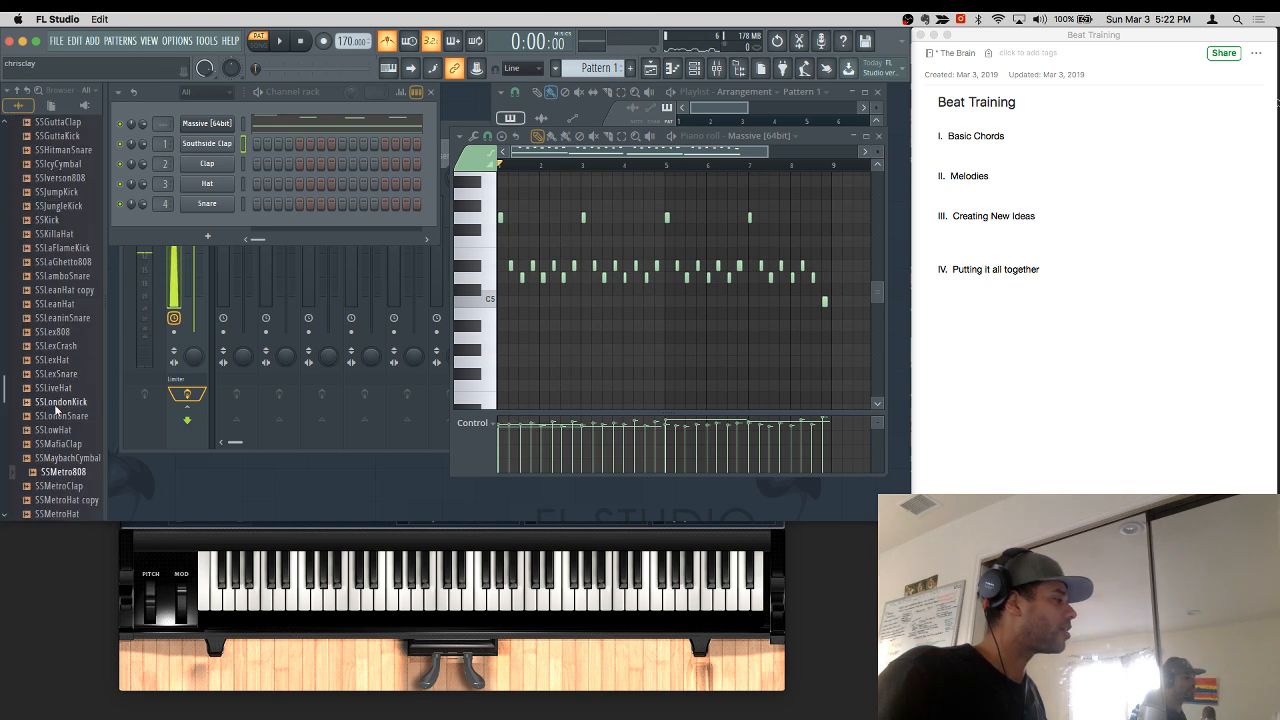
pyautogui.click(32, 106)
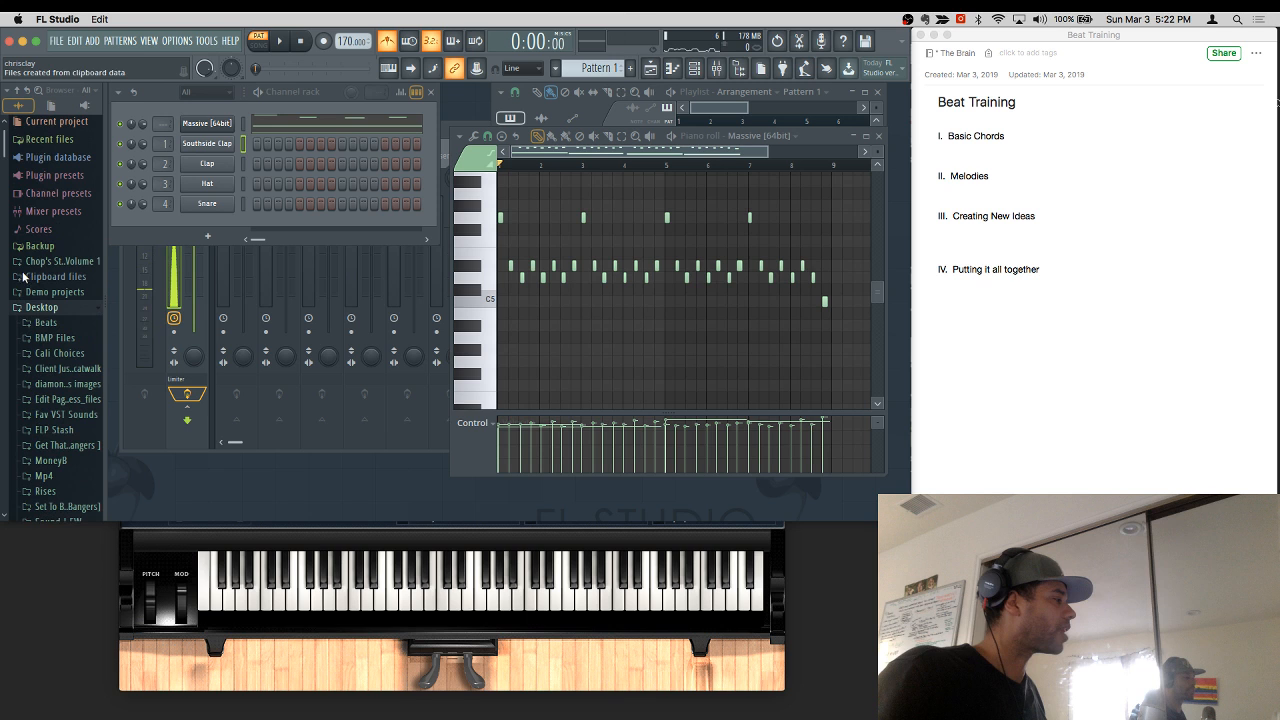
pyautogui.click(44, 142)
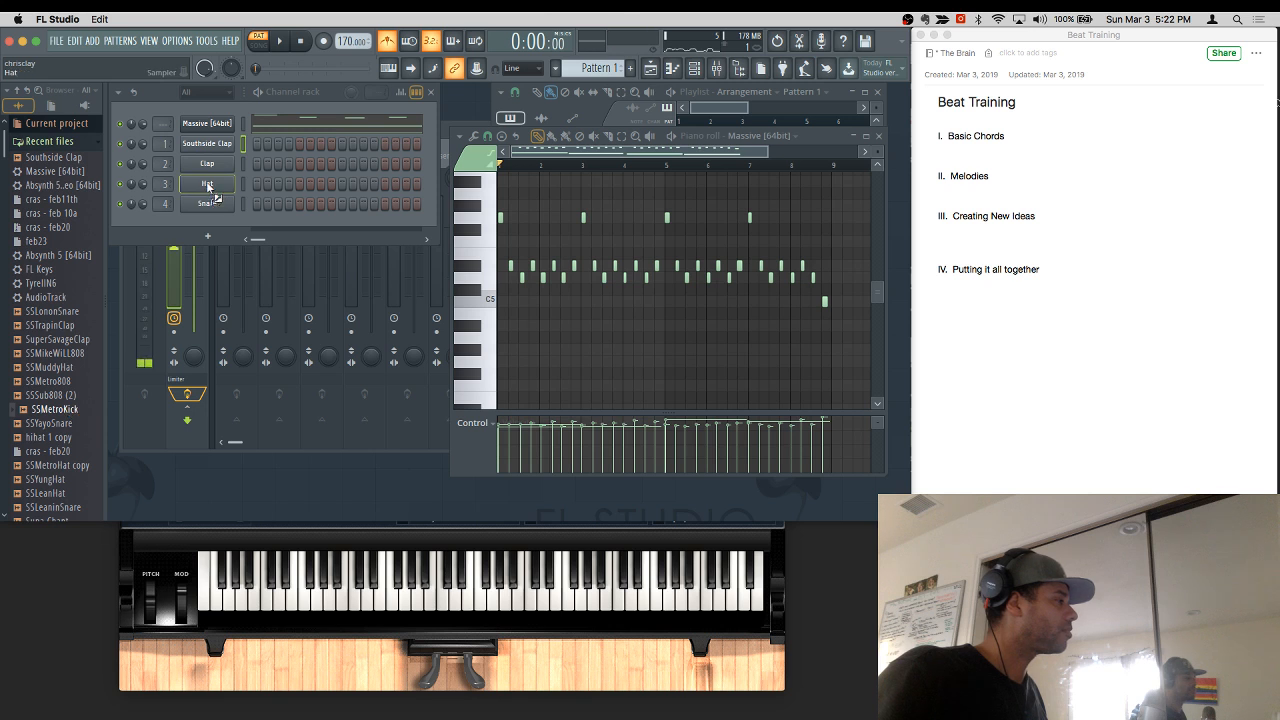
pyautogui.moveTo(201, 172); pyautogui.dragTo(201, 170)
pyautogui.click(57, 386)
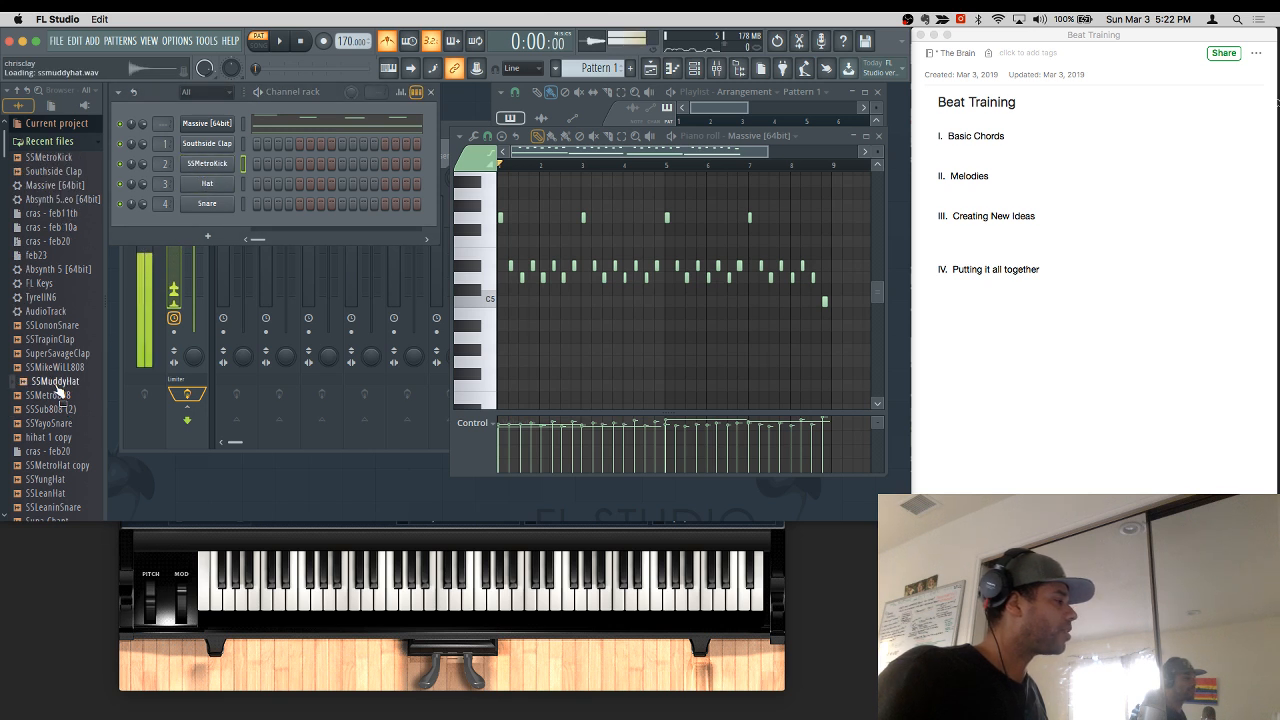
pyautogui.moveTo(194, 192); pyautogui.dragTo(202, 183)
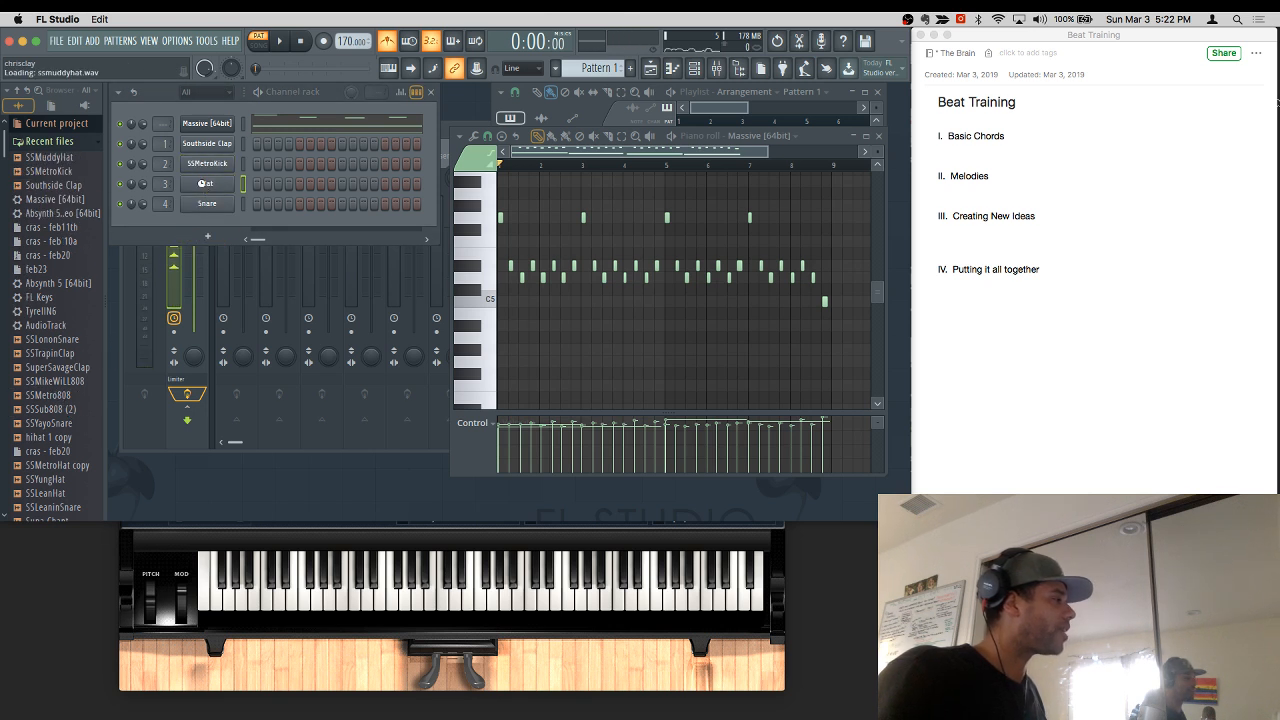
# Step: Widen the channel rack and place SSMetroKick hits on steps 1, 7, 13, 19, 21 and 29 while looping the pattern
pyautogui.moveTo(440, 201); pyautogui.dragTo(900, 169)
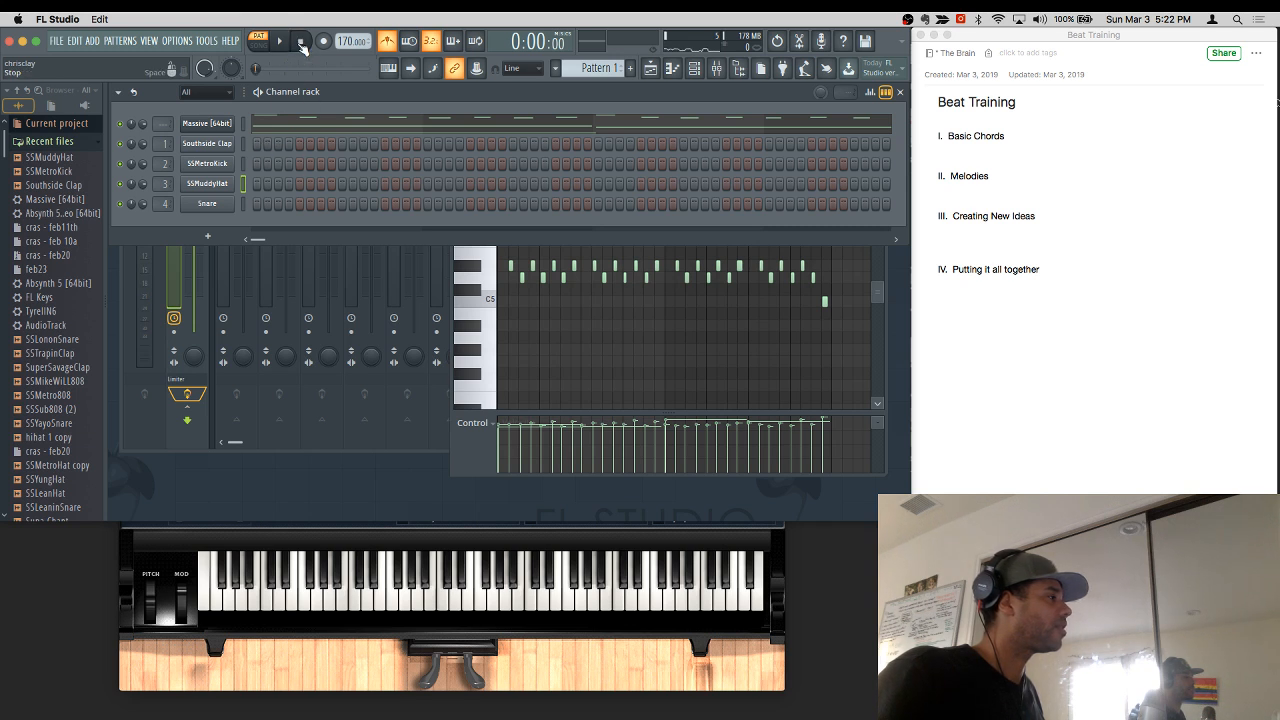
pyautogui.press('space')
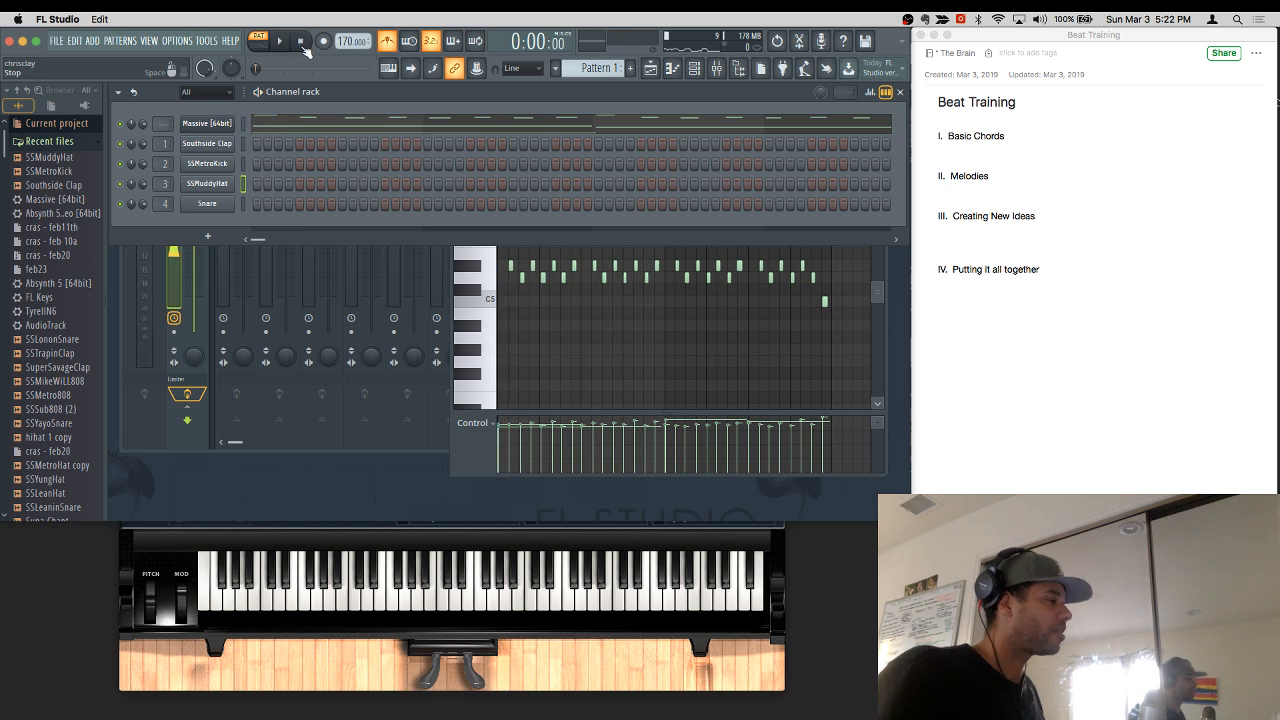
pyautogui.press('space')
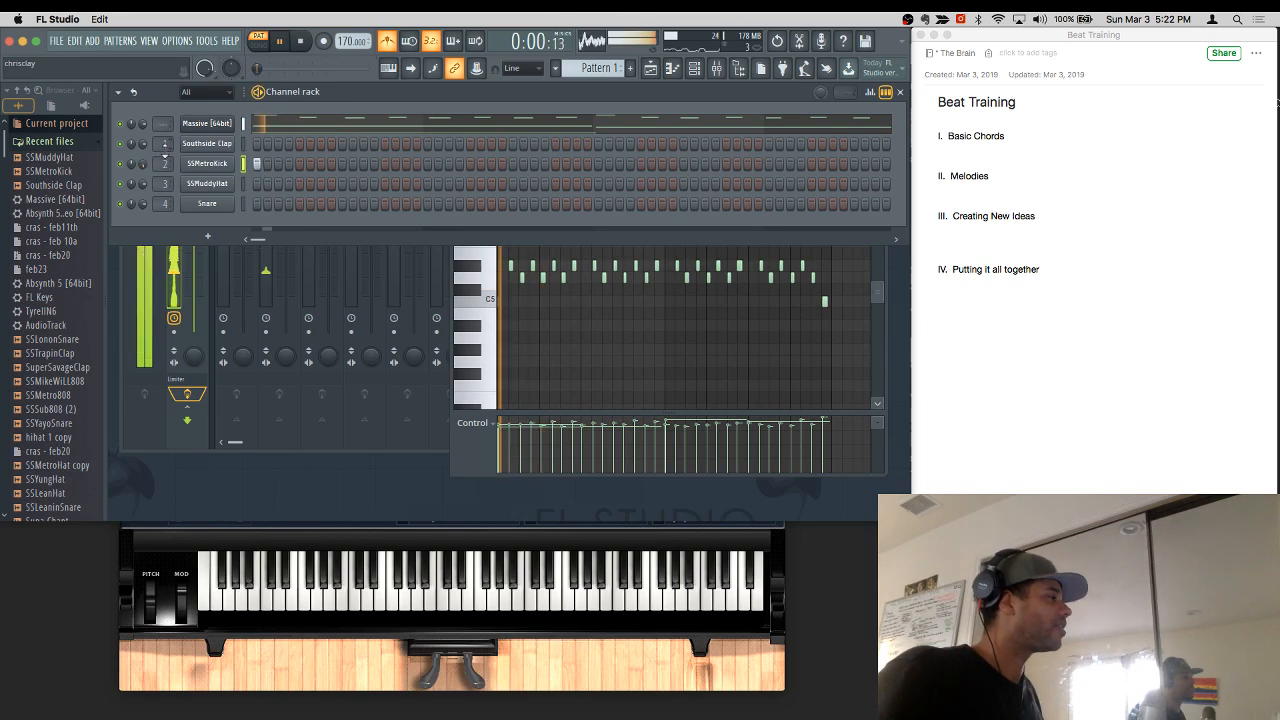
pyautogui.click(320, 163)
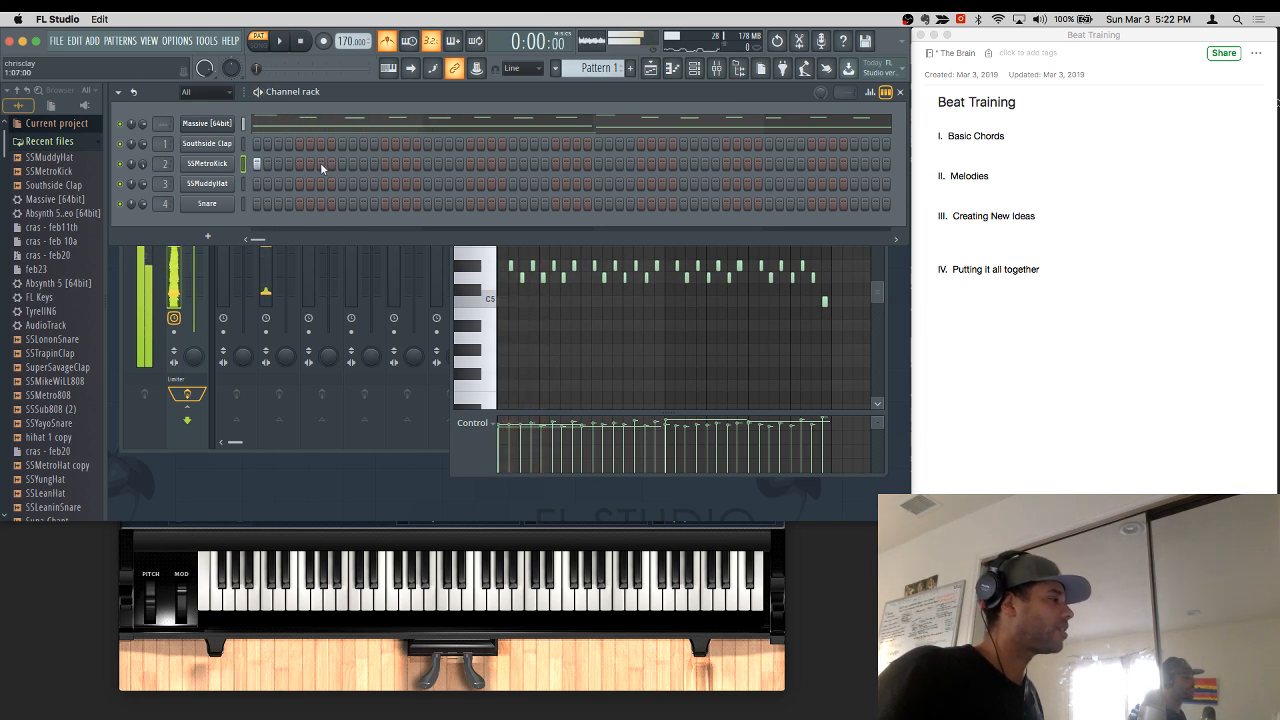
pyautogui.click(380, 164)
pyautogui.click(449, 164)
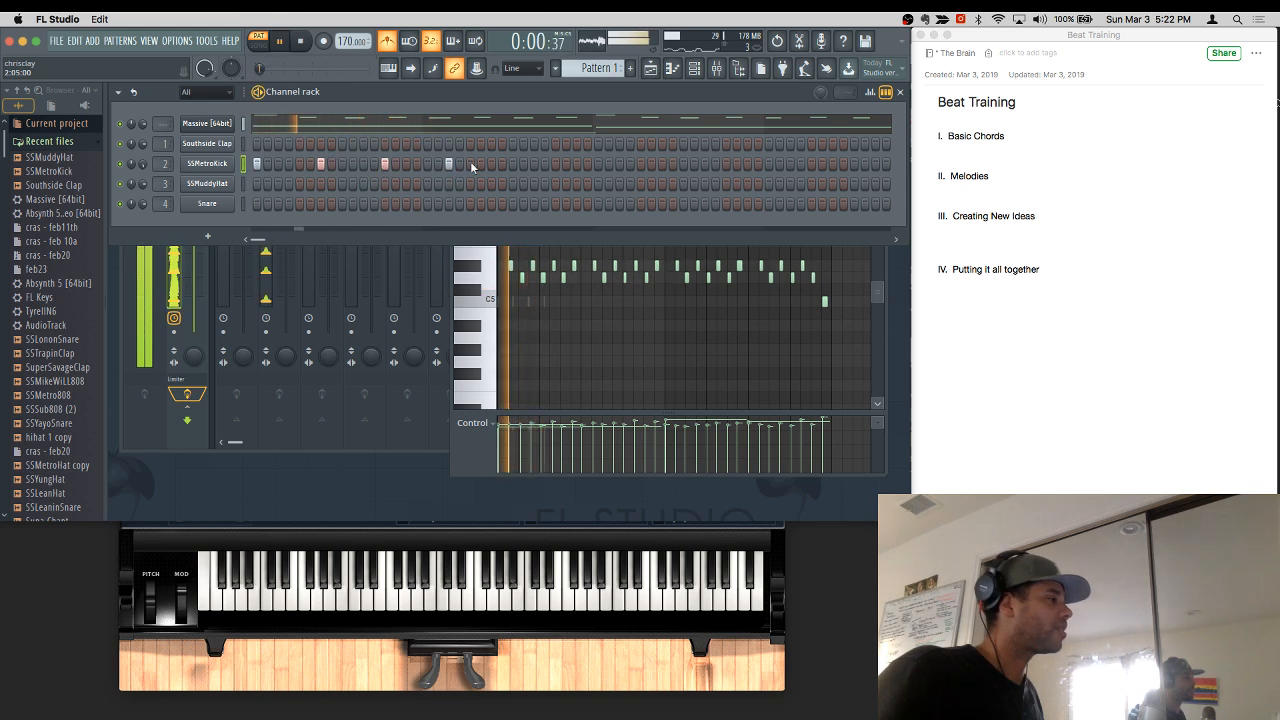
pyautogui.click(470, 164)
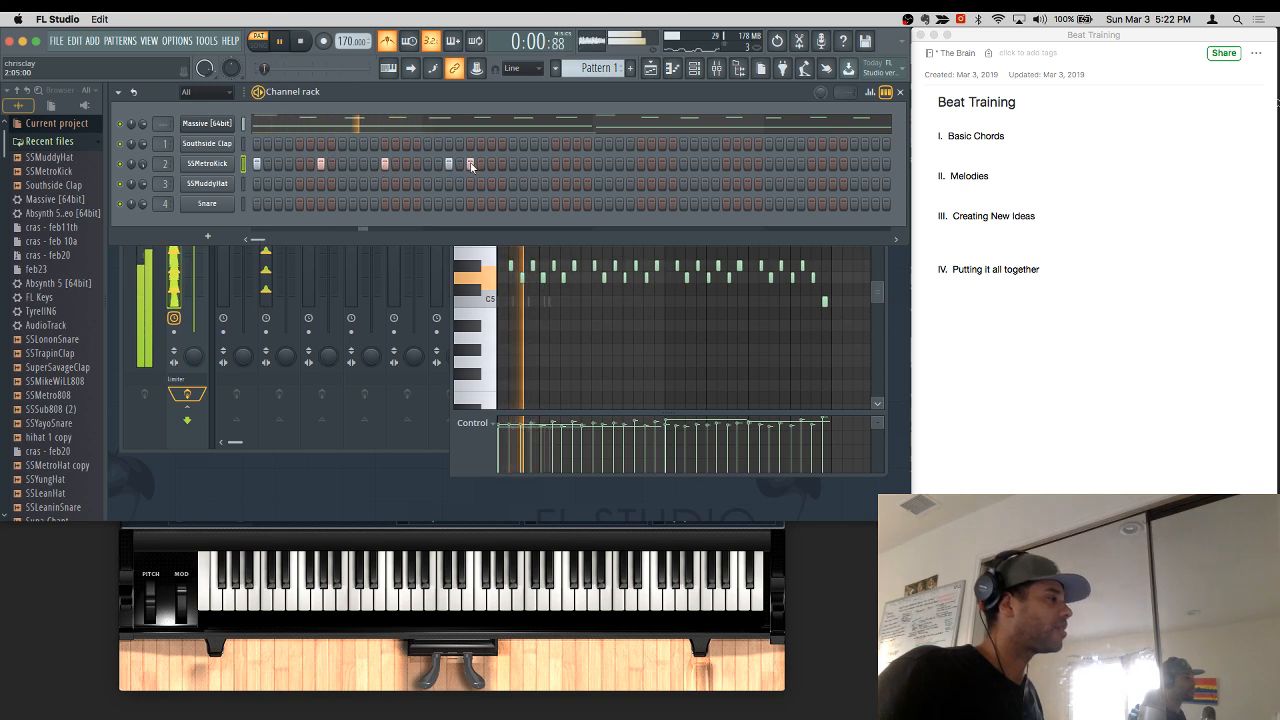
pyautogui.click(555, 164)
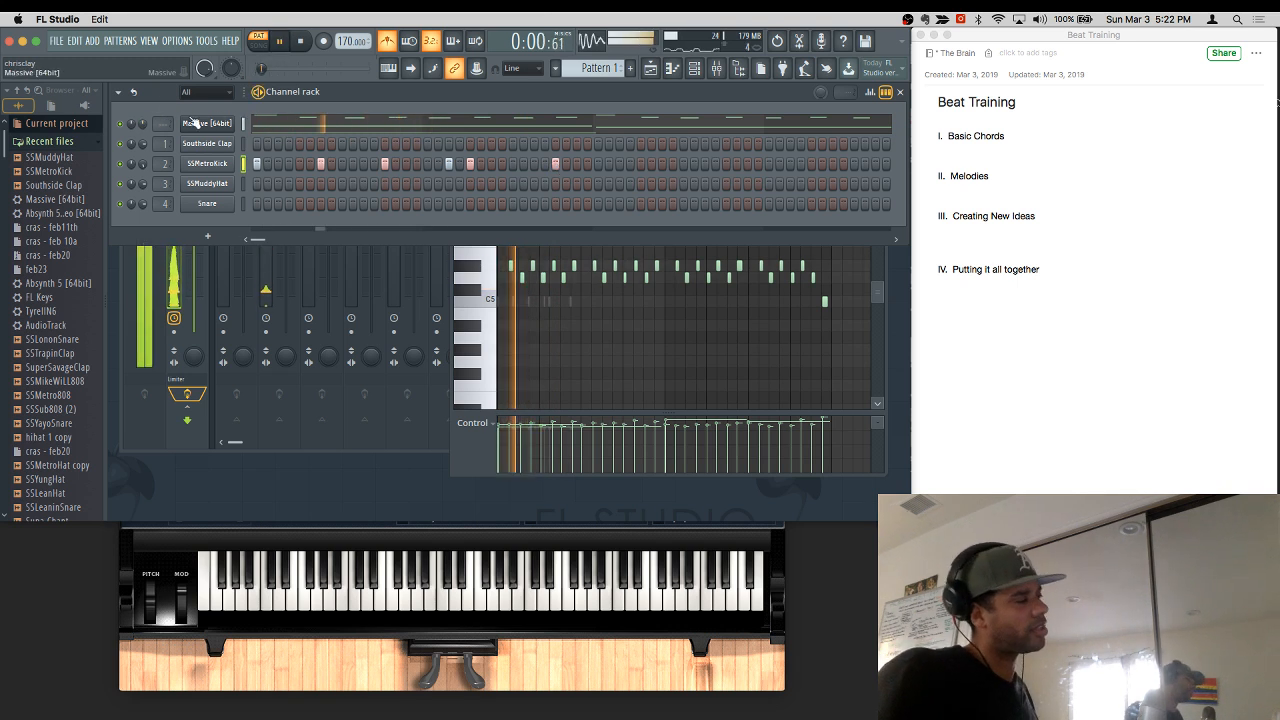
# Step: Restart the pattern and place Southside Clap hits on steps 9, 25, 41 and 57
pyautogui.press('space')
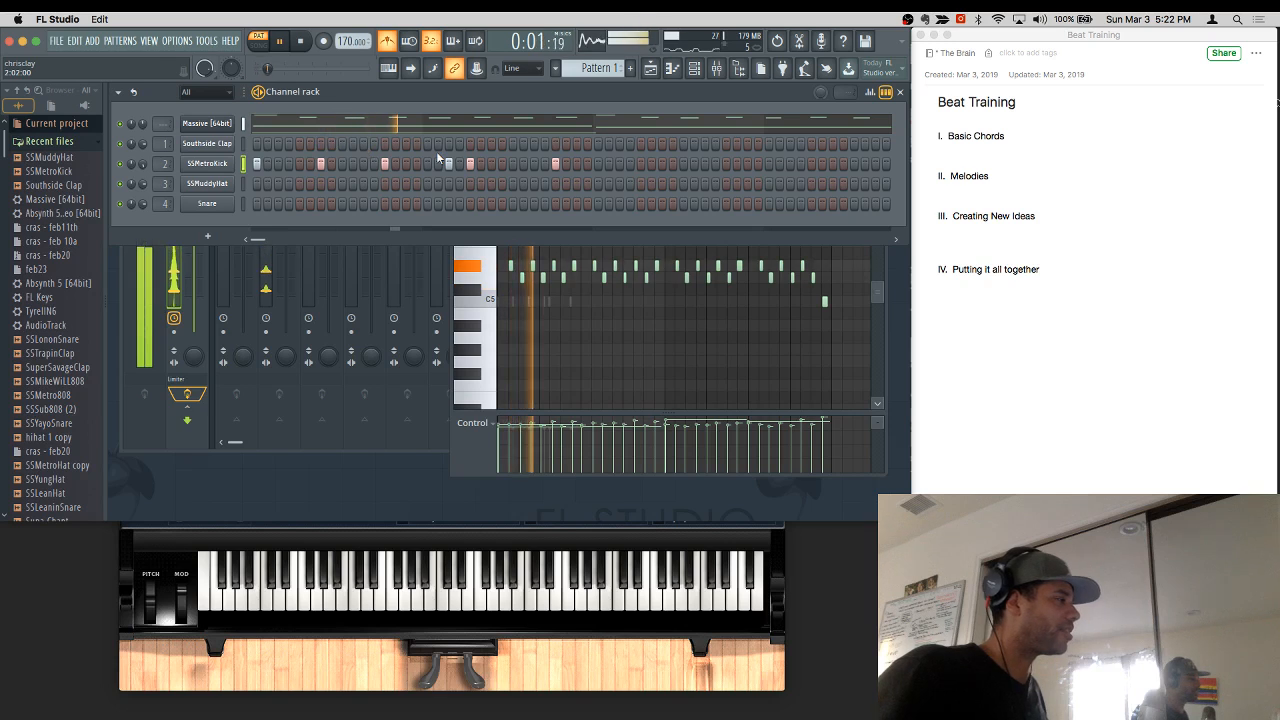
pyautogui.press('space')
pyautogui.press('space')
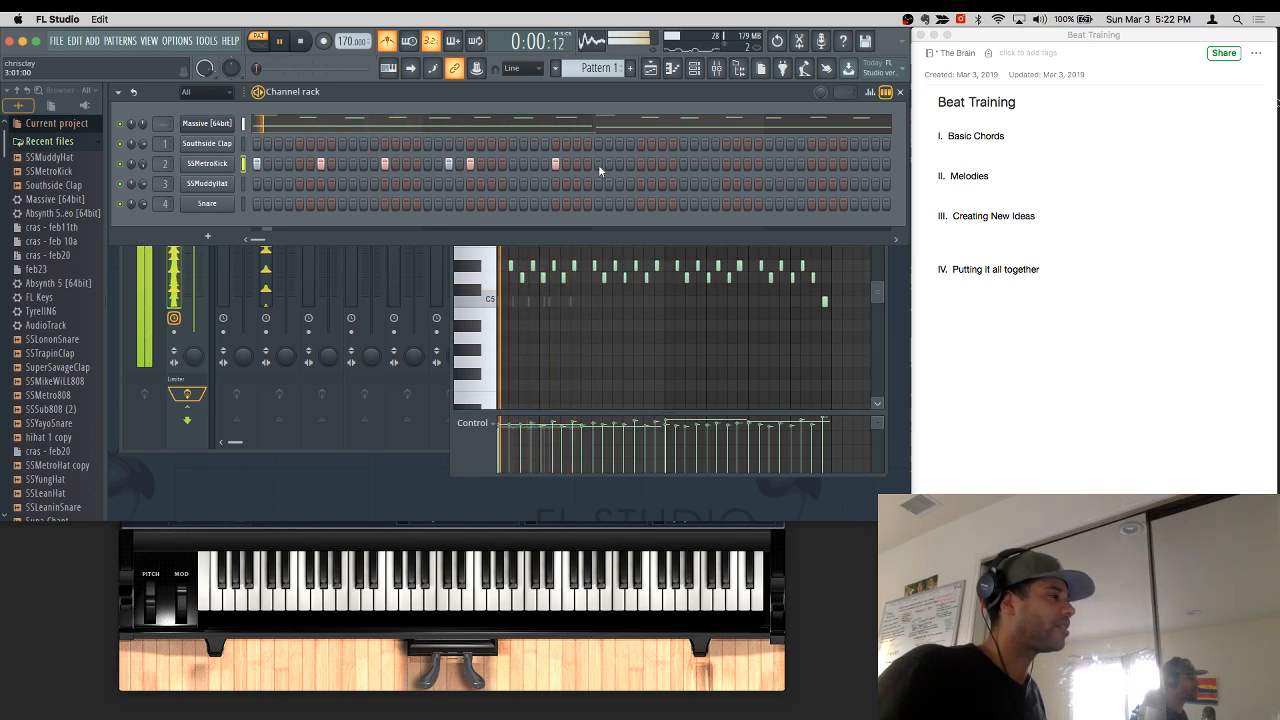
pyautogui.press('space')
pyautogui.press('space')
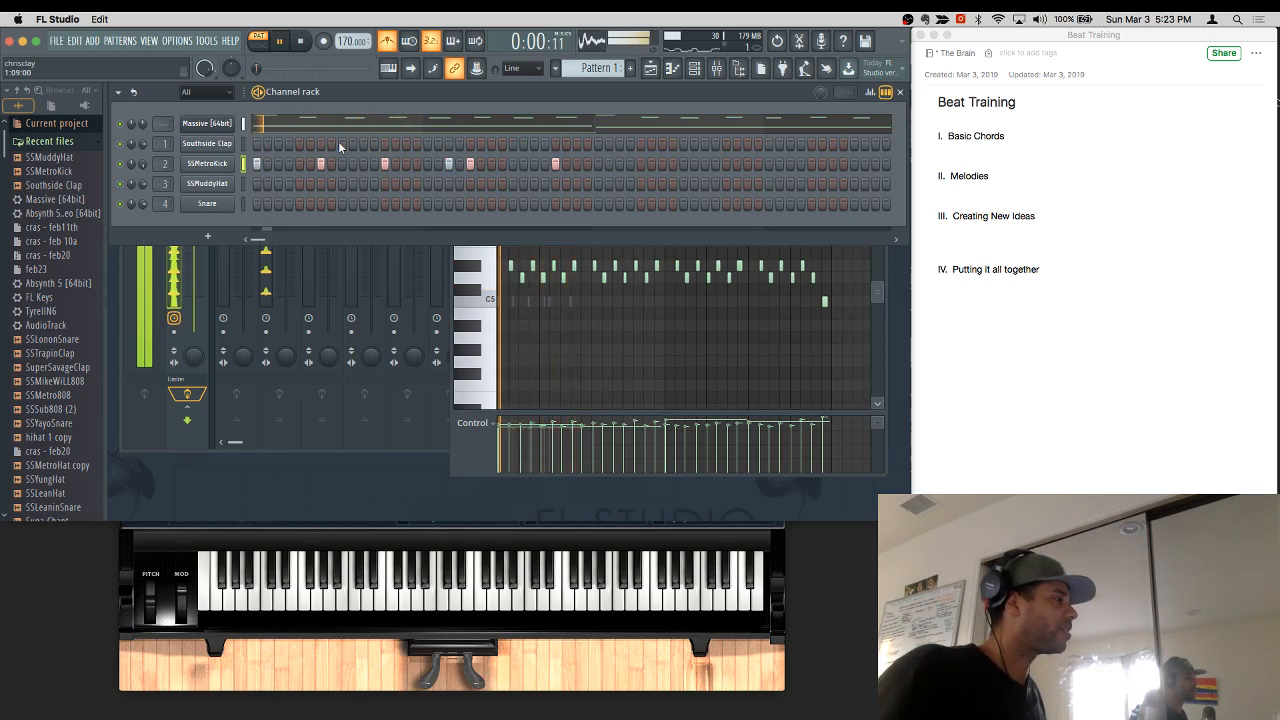
pyautogui.click(342, 143)
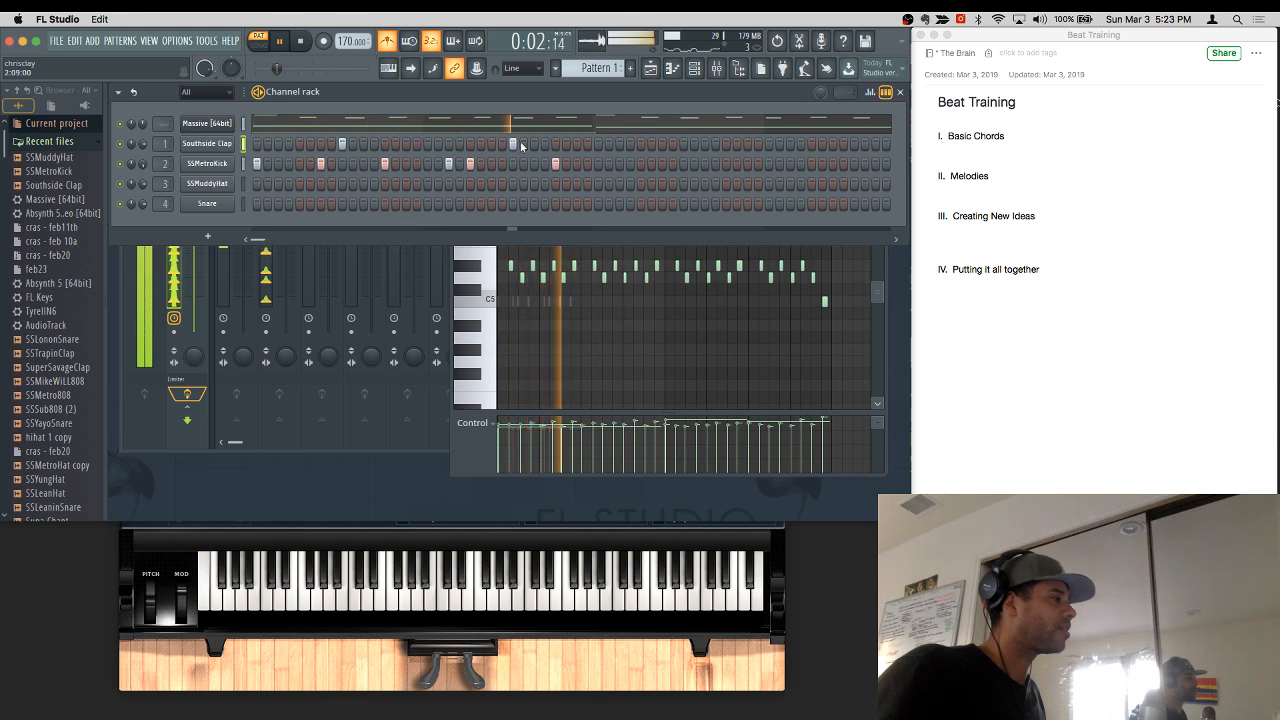
pyautogui.click(683, 143)
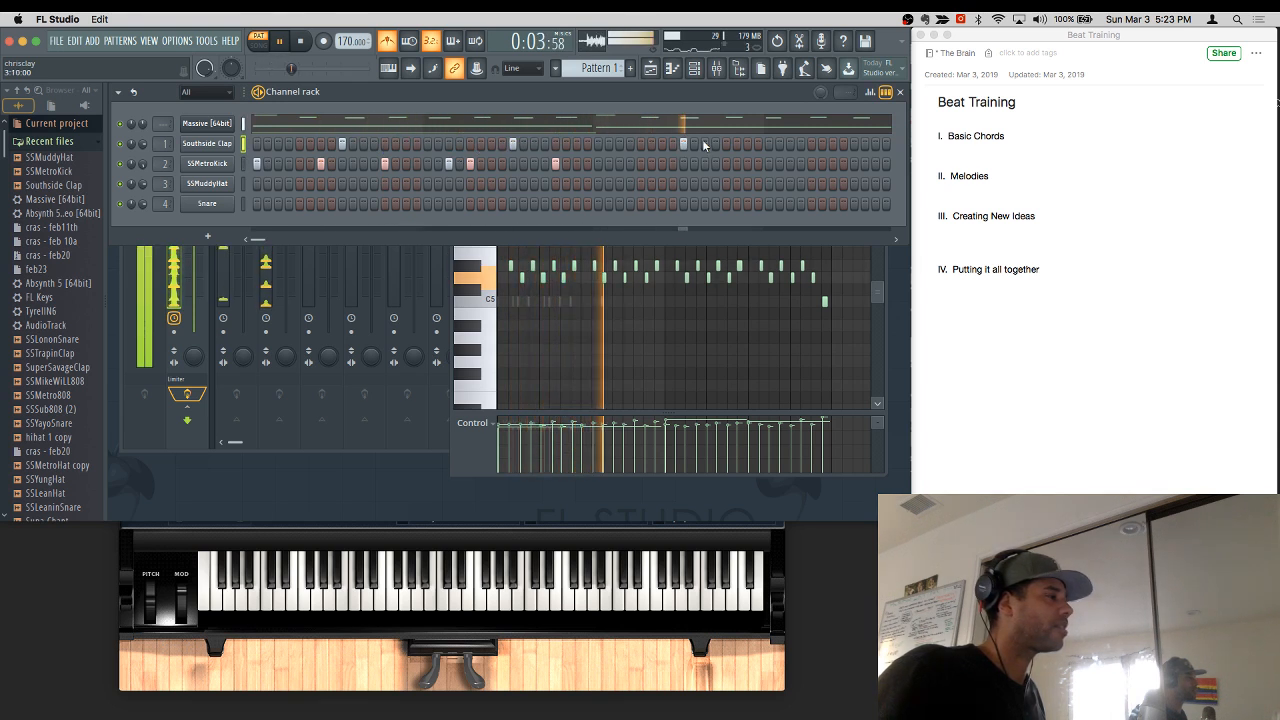
pyautogui.click(850, 143)
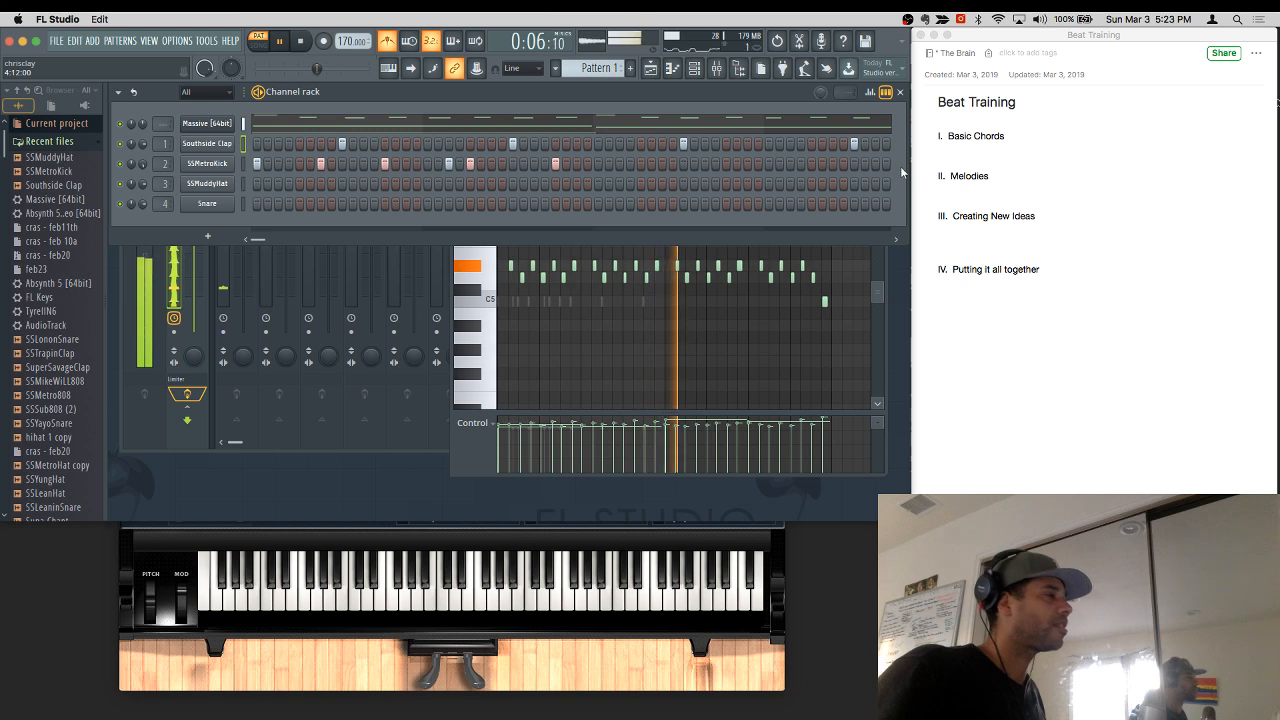
# Step: Add SSMetroKick hits on steps 33 and 45, replaying the pattern from the start
pyautogui.press('space')
pyautogui.press('space')
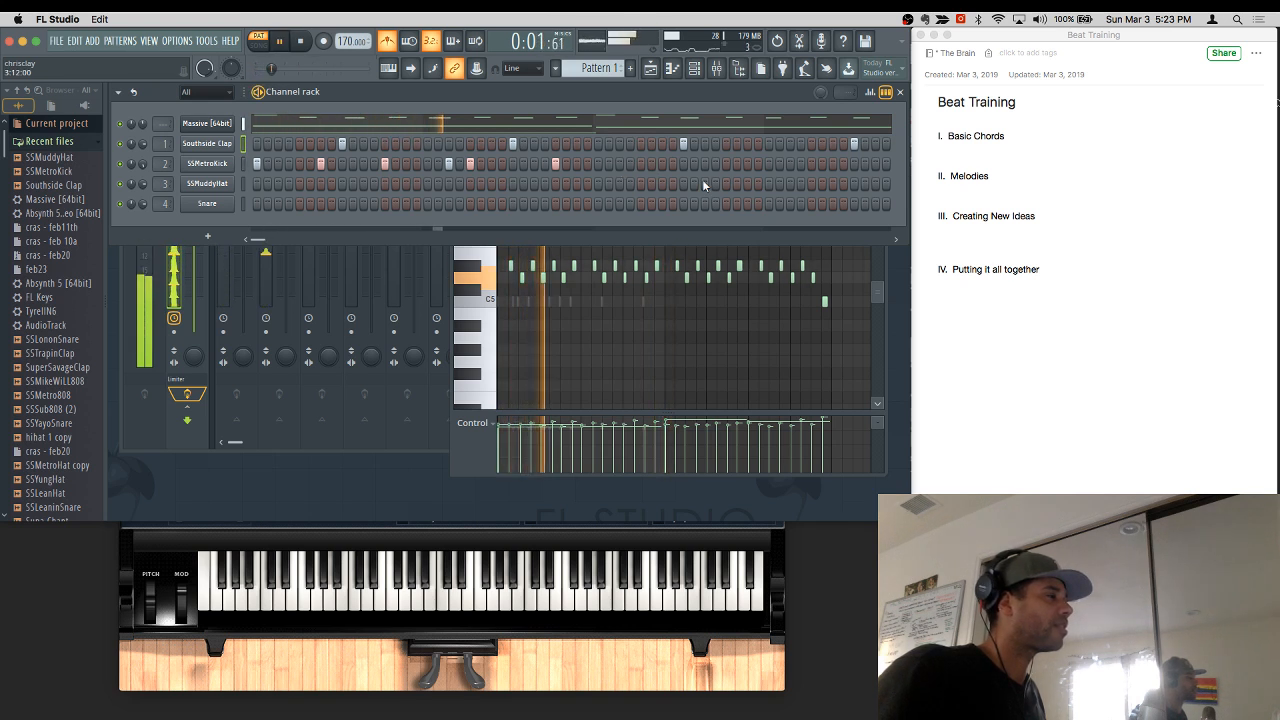
pyautogui.press('space')
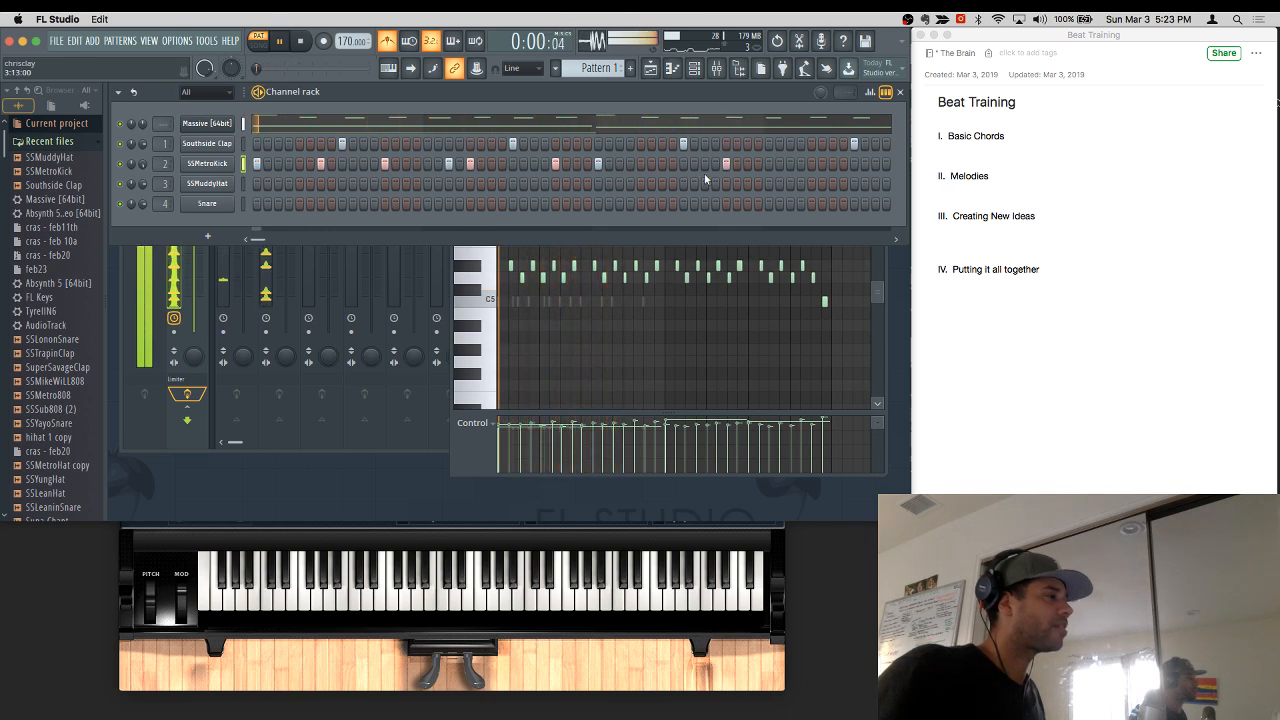
# Step: Fill the SSMuddyHat channel on every fourth step and turn off the metronome
pyautogui.rightClick(241, 185)
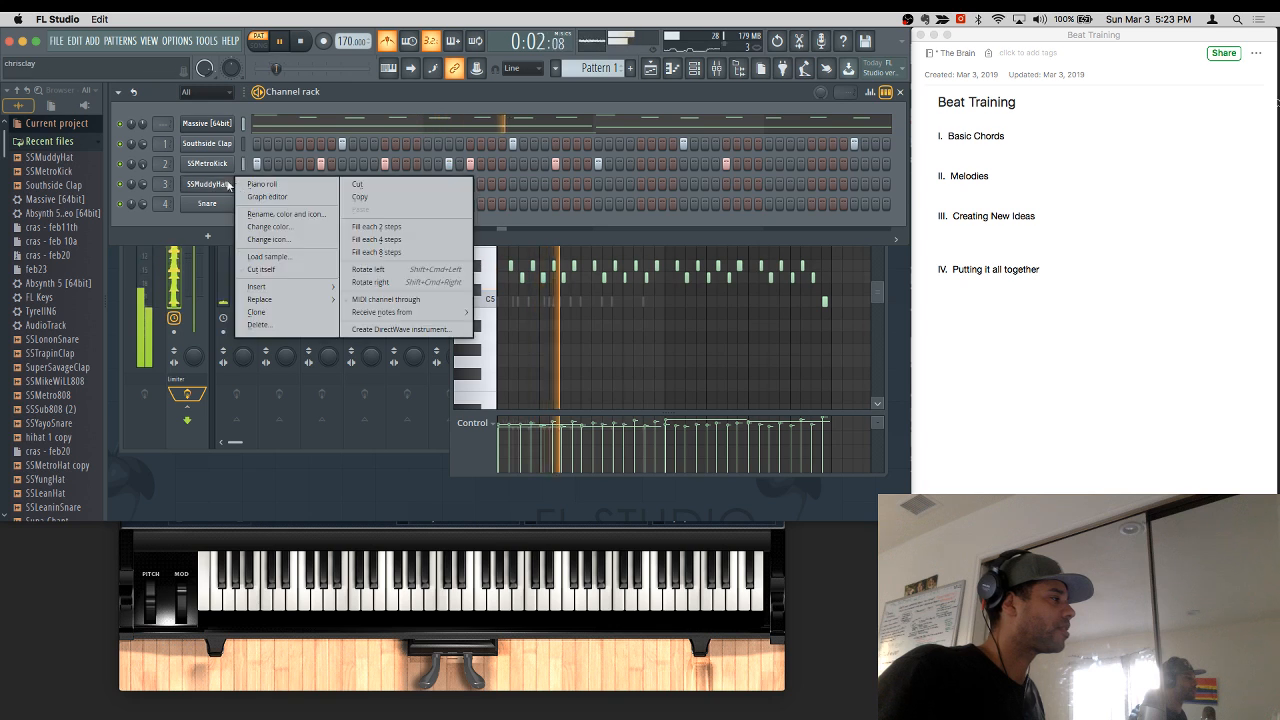
pyautogui.click(400, 243)
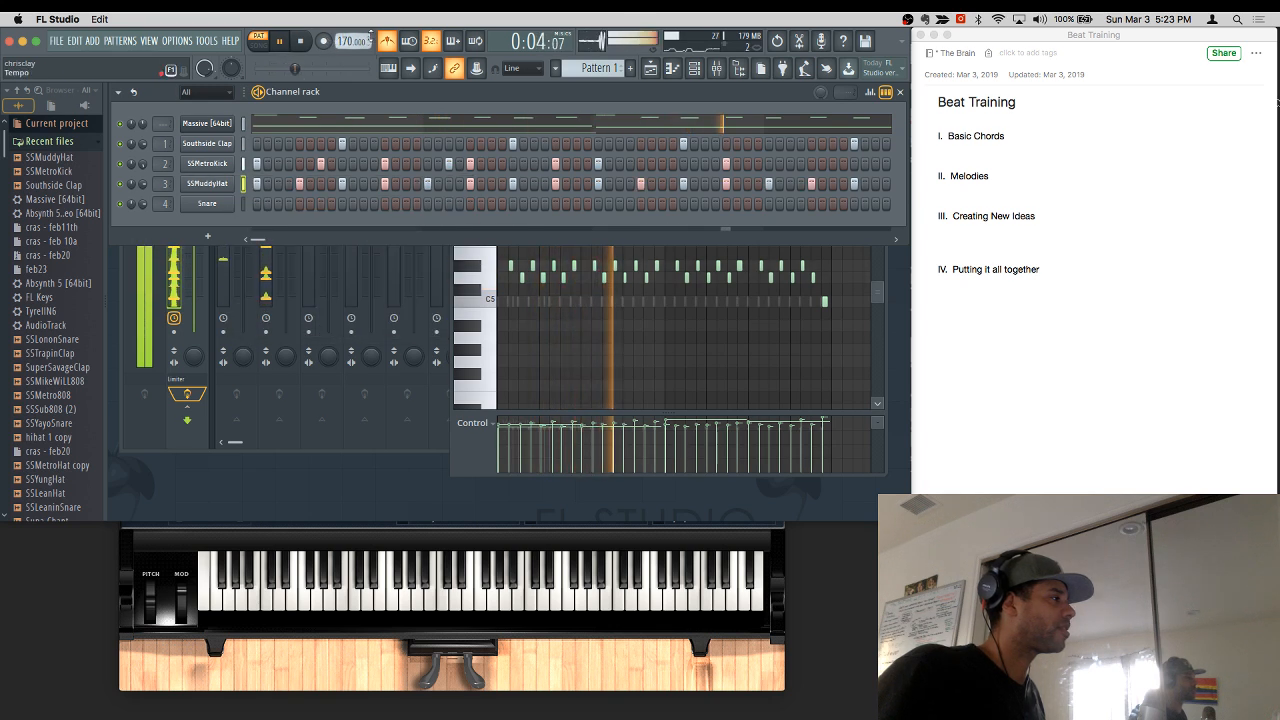
pyautogui.click(388, 42)
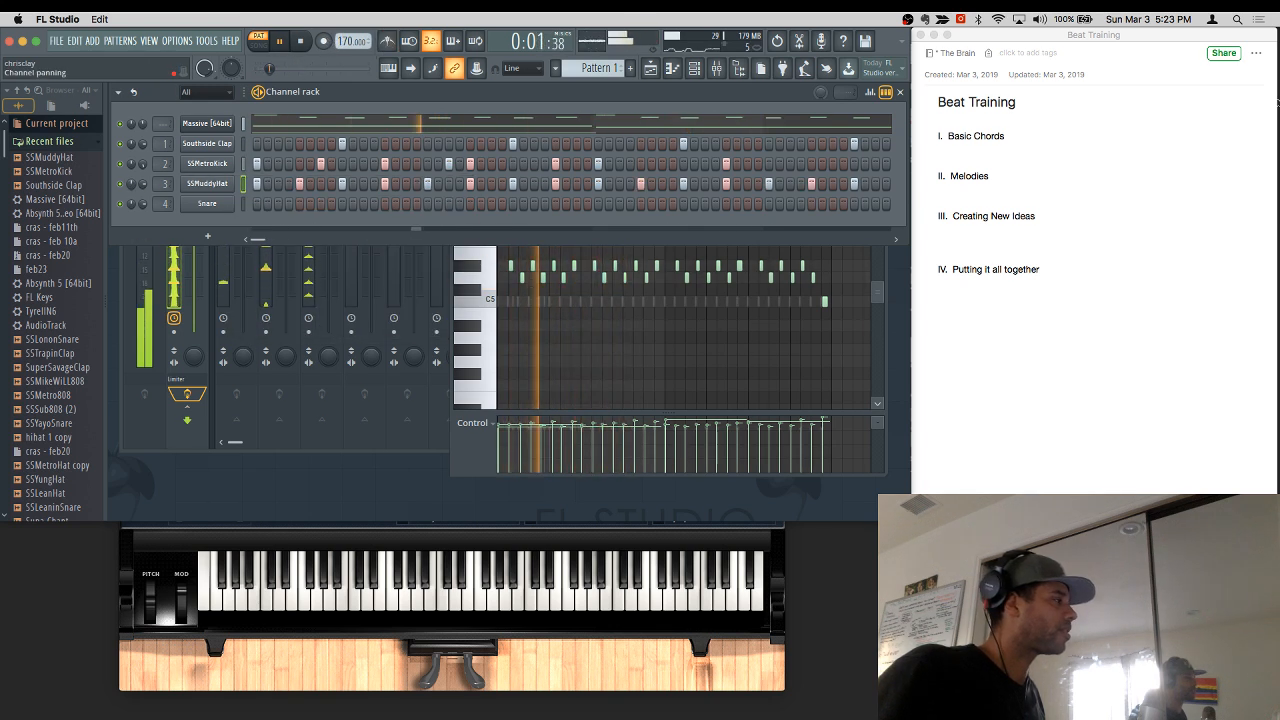
# Step: Add extra SSMuddyHat hits on steps 2 and 15 and replay the pattern
pyautogui.press('space')
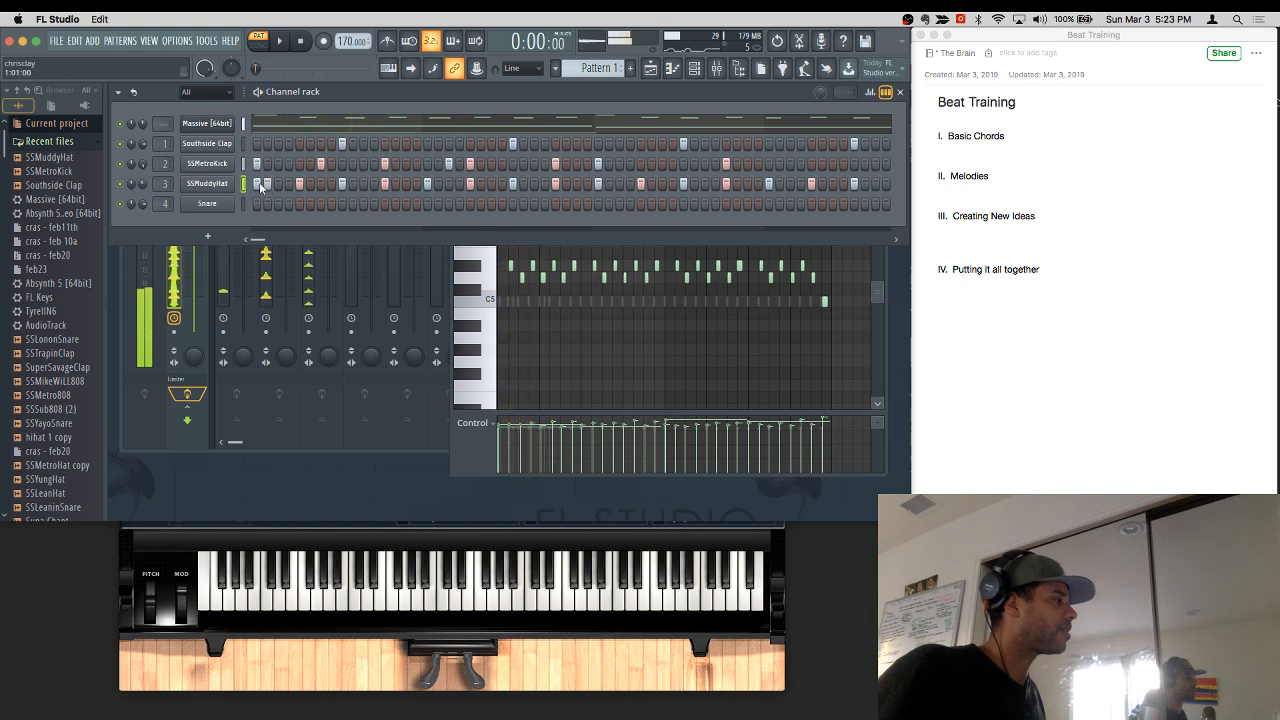
pyautogui.click(408, 183)
pyautogui.press('space')
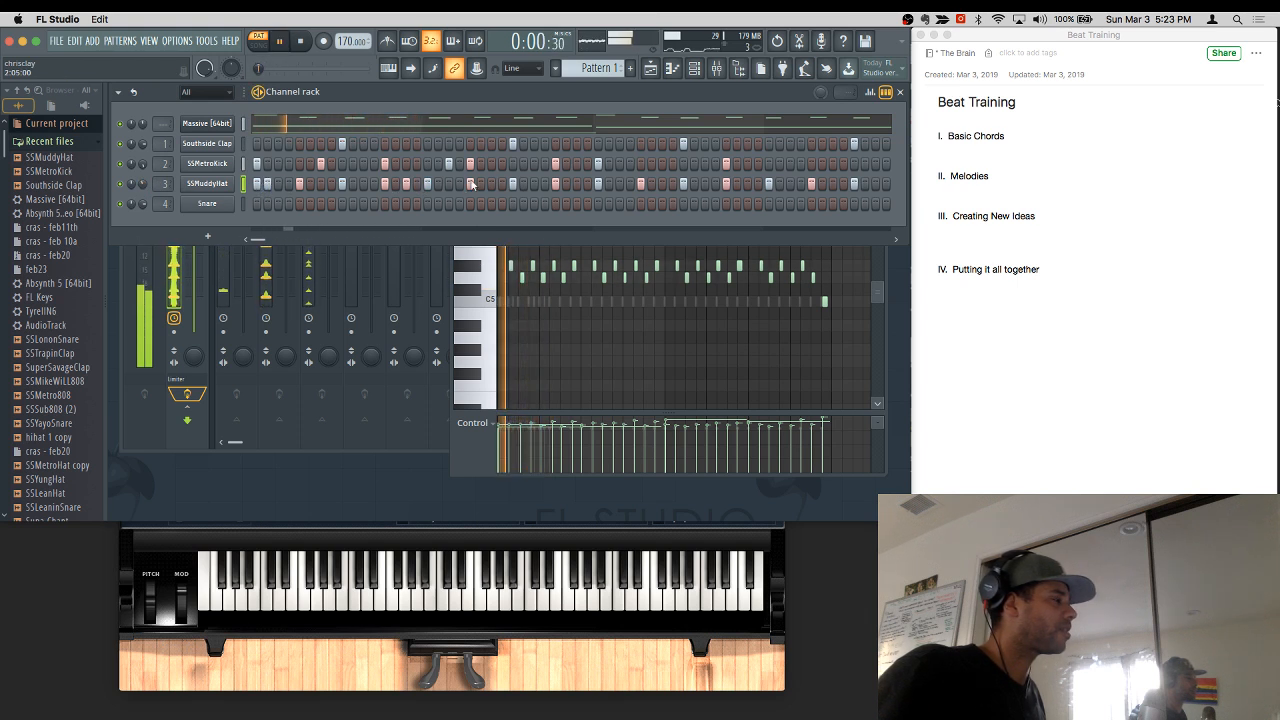
pyautogui.rightClick(471, 184)
# Step: Extend the SSMetroKick rhythm with hits on steps 53, 55 and 65, and replay the pattern from the start
pyautogui.moveTo(259, 240); pyautogui.dragTo(287, 233)
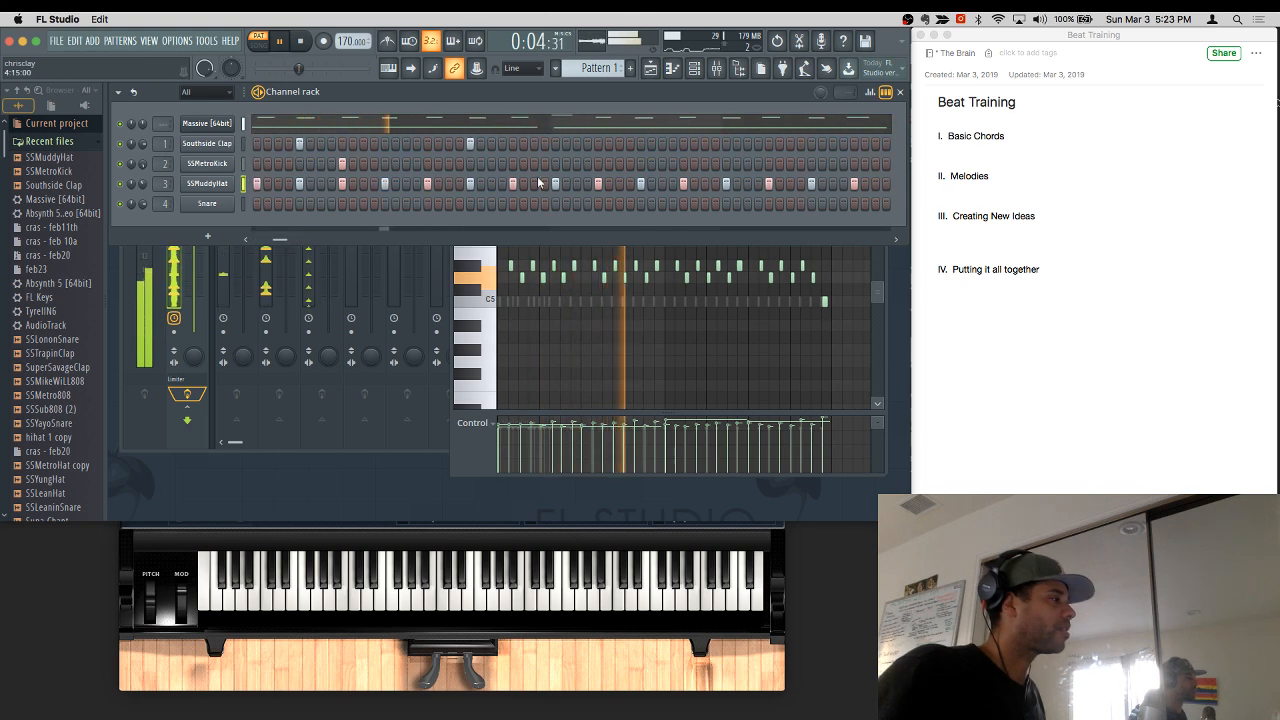
pyautogui.click(427, 167)
pyautogui.click(449, 165)
pyautogui.click(555, 164)
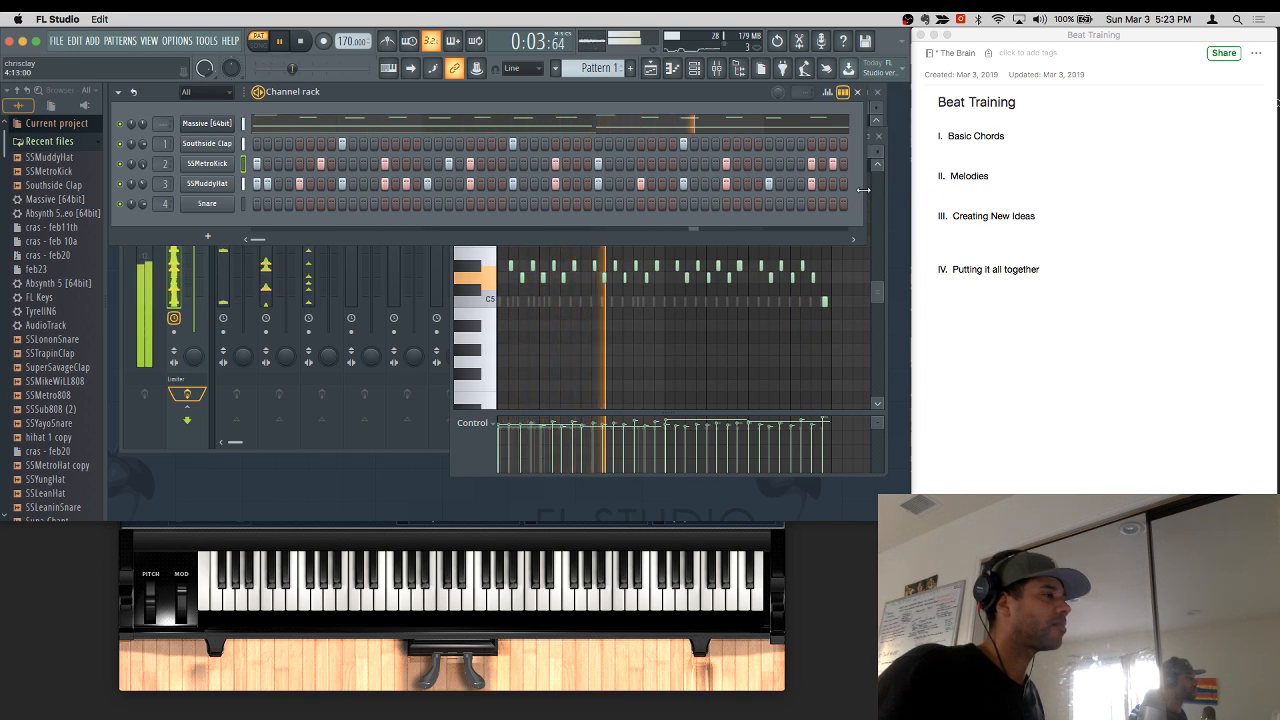
pyautogui.press('space')
pyautogui.press('space')
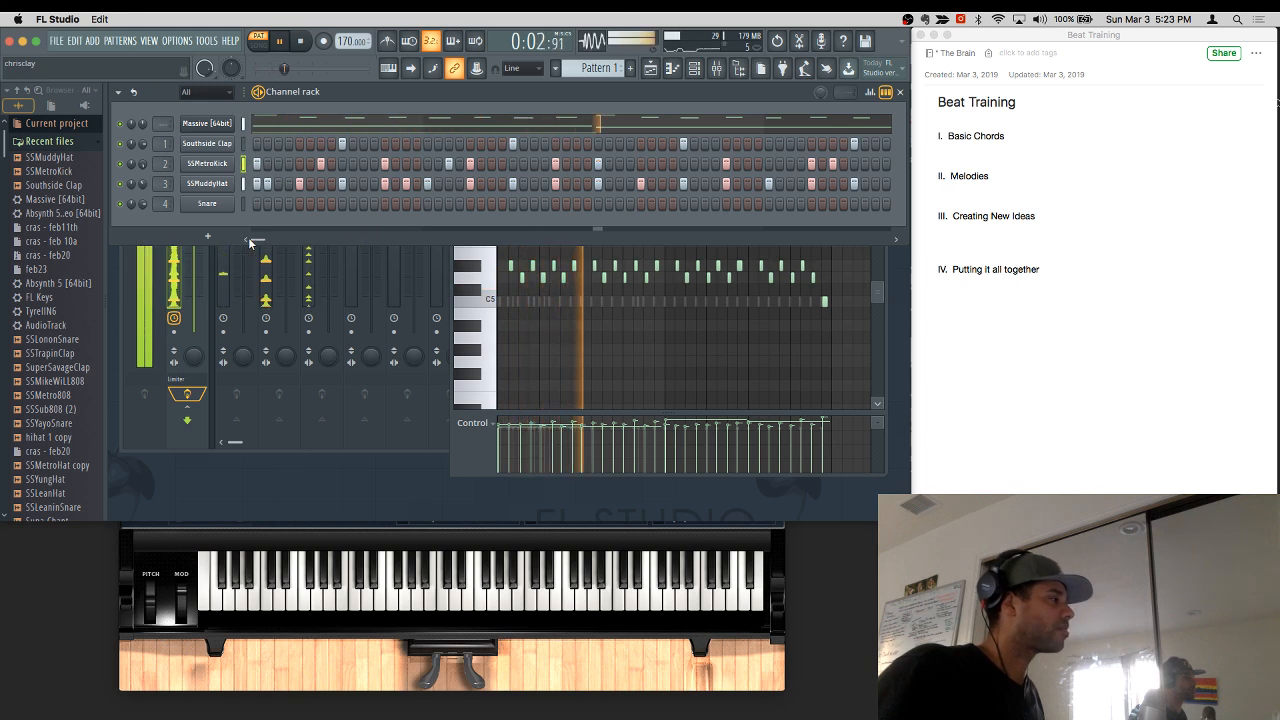
# Step: Continue the Southside Clap on steps 73 and 89, and add C5 notes midway through bars 7 and 8 in its piano roll
pyautogui.moveTo(253, 239); pyautogui.dragTo(281, 238)
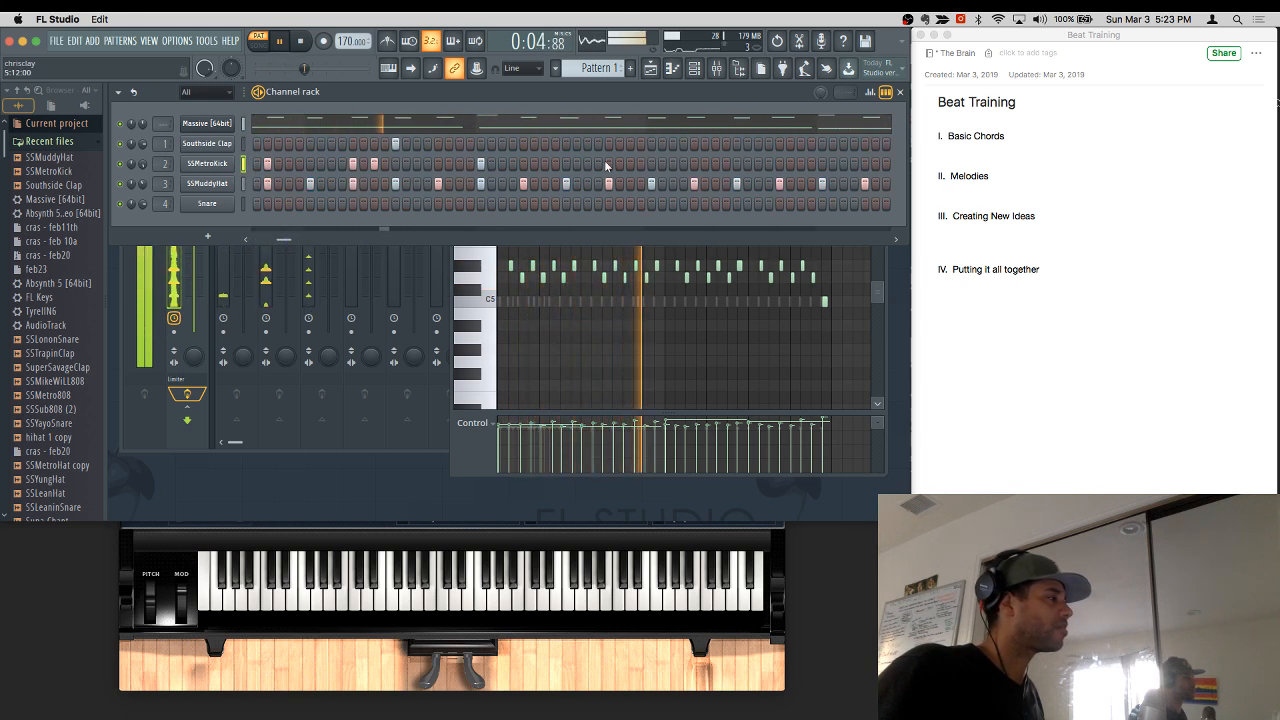
pyautogui.click(563, 142)
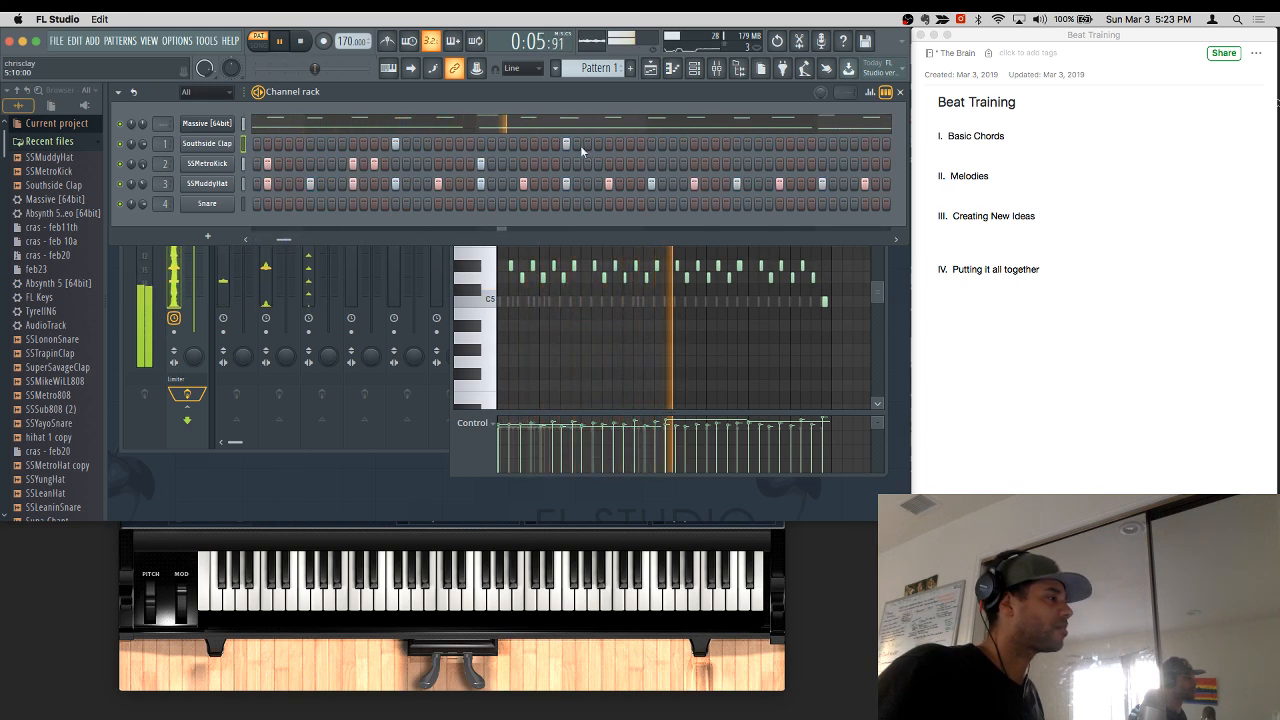
pyautogui.click(737, 143)
pyautogui.rightClick(230, 141)
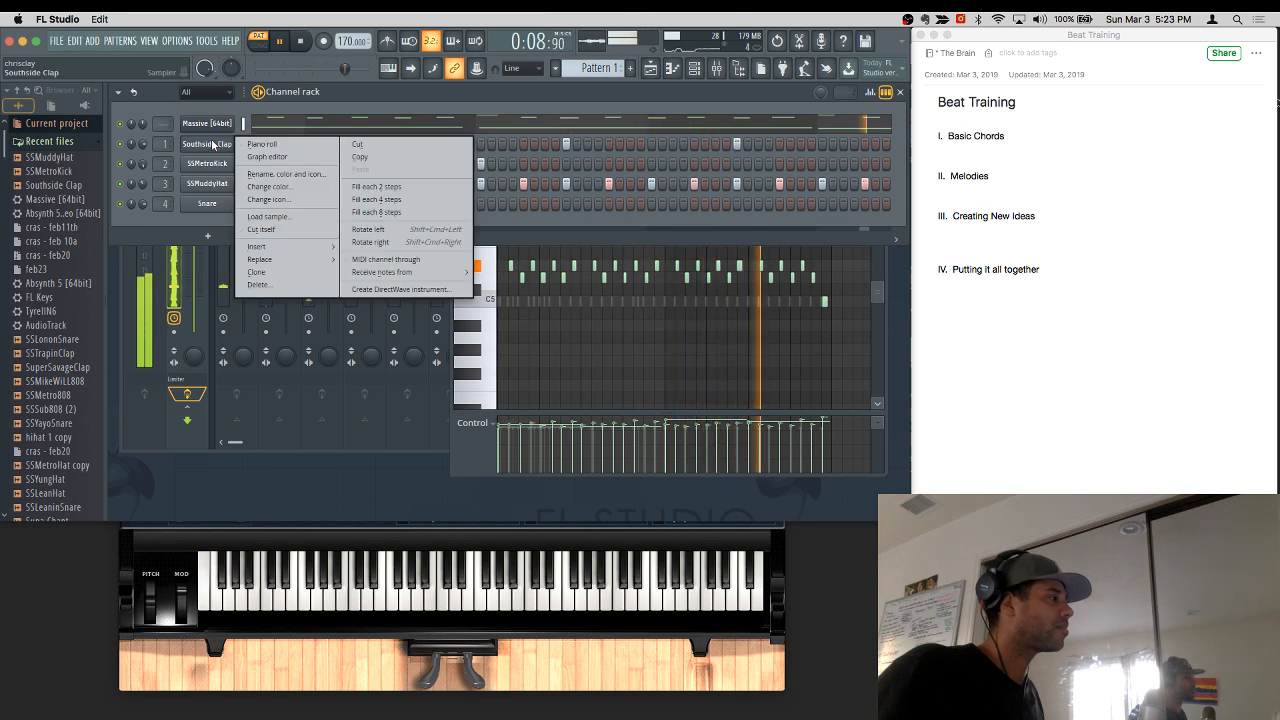
pyautogui.click(265, 152)
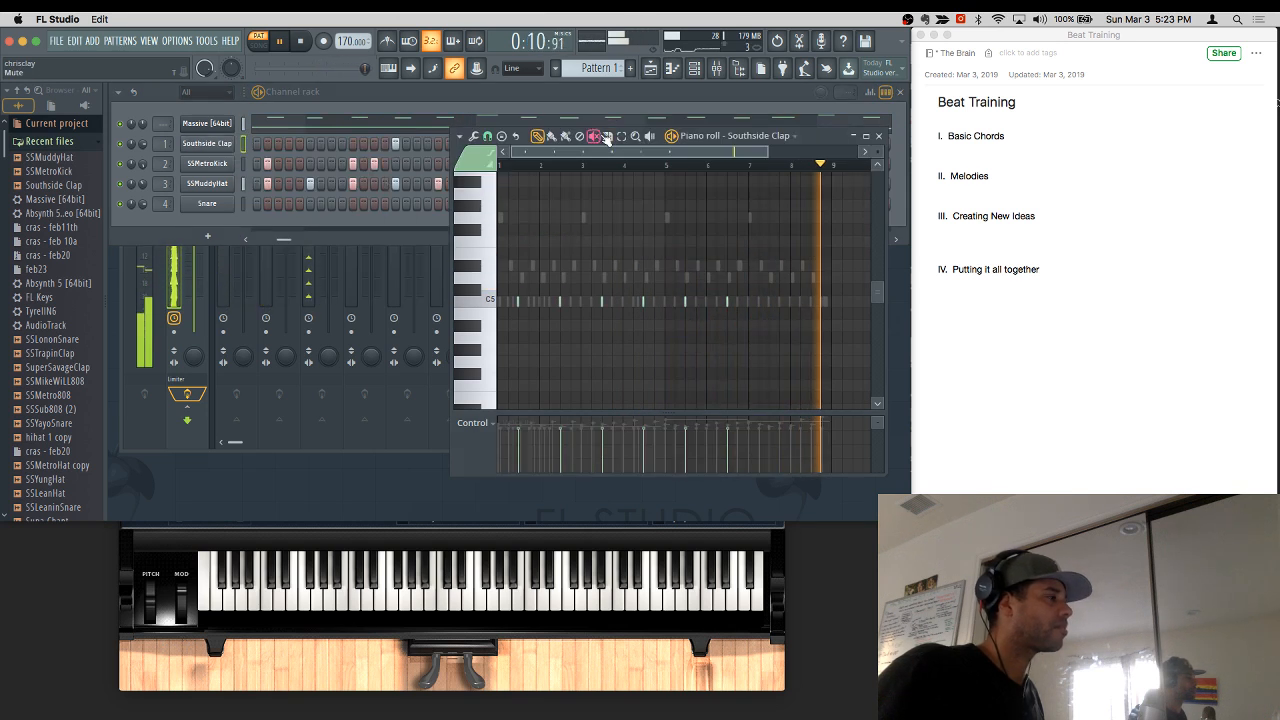
pyautogui.click(784, 301)
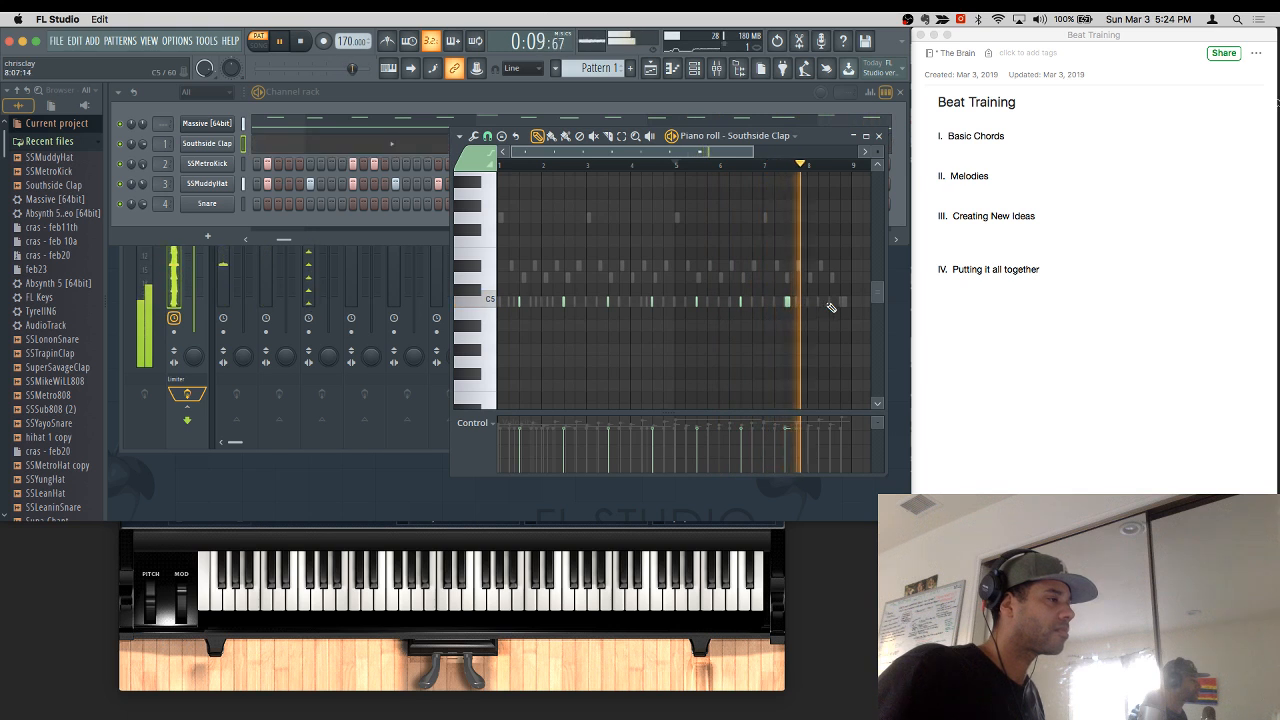
pyautogui.click(829, 303)
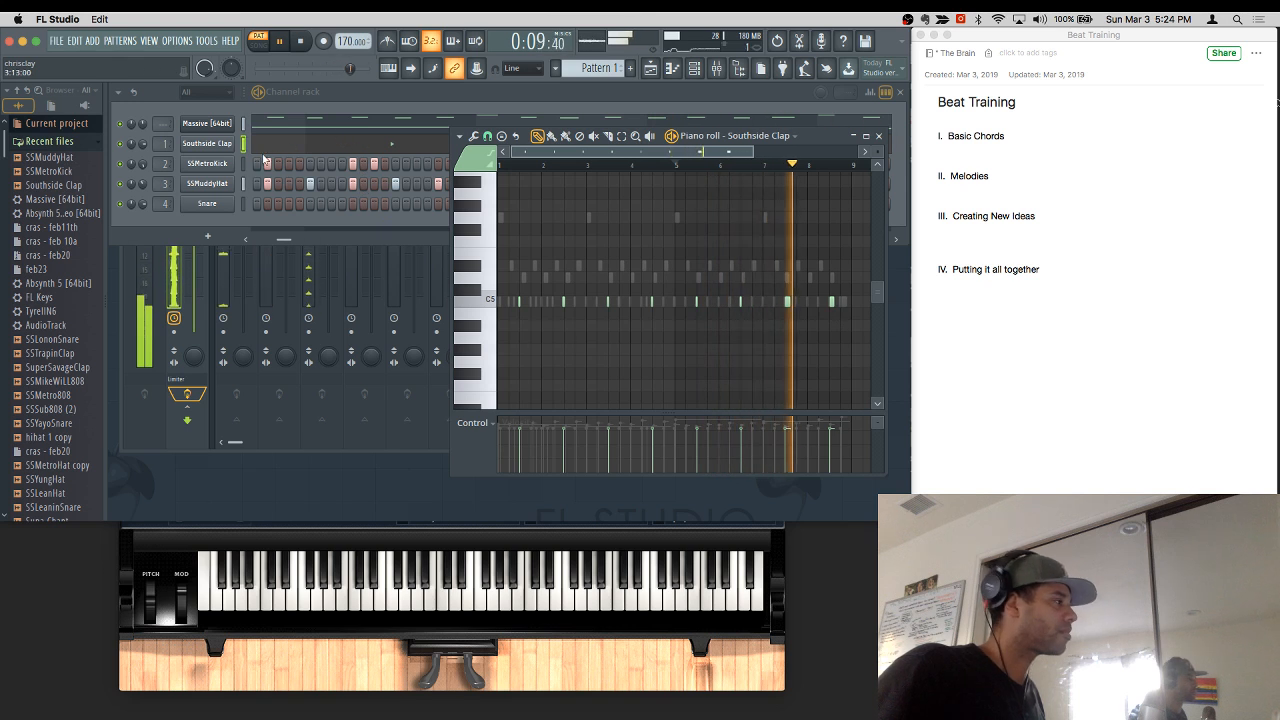
# Step: In SSMetroKick's piano roll, remove the kick note at bar 5 and duplicate bars 1–4 into bars 5–8
pyautogui.rightClick(227, 168)
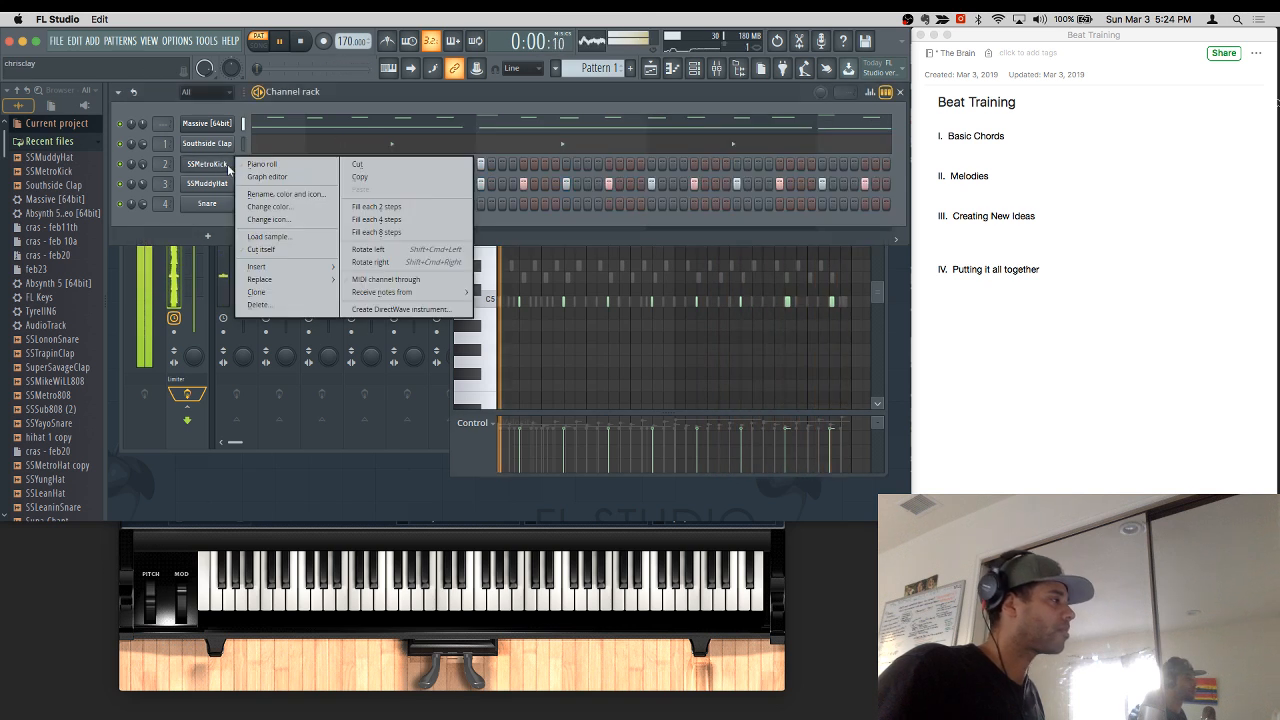
pyautogui.click(258, 164)
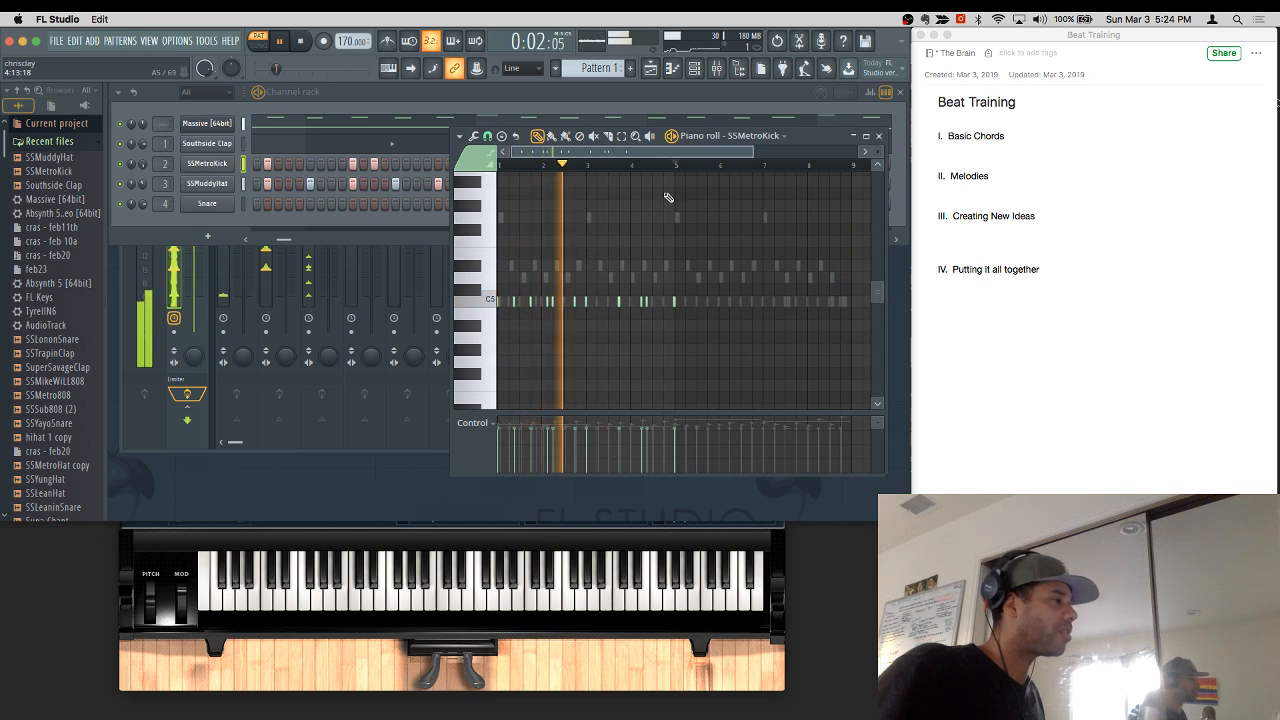
pyautogui.moveTo(680, 166); pyautogui.dragTo(406, 246)
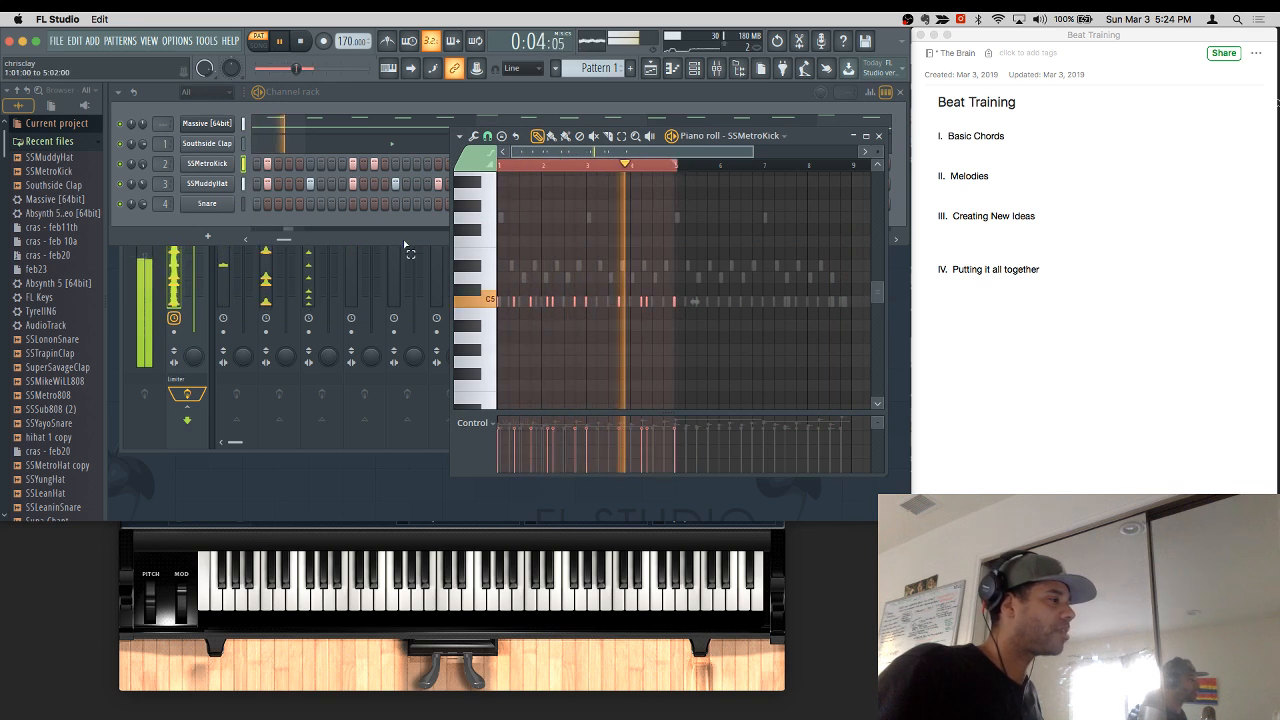
pyautogui.press('space')
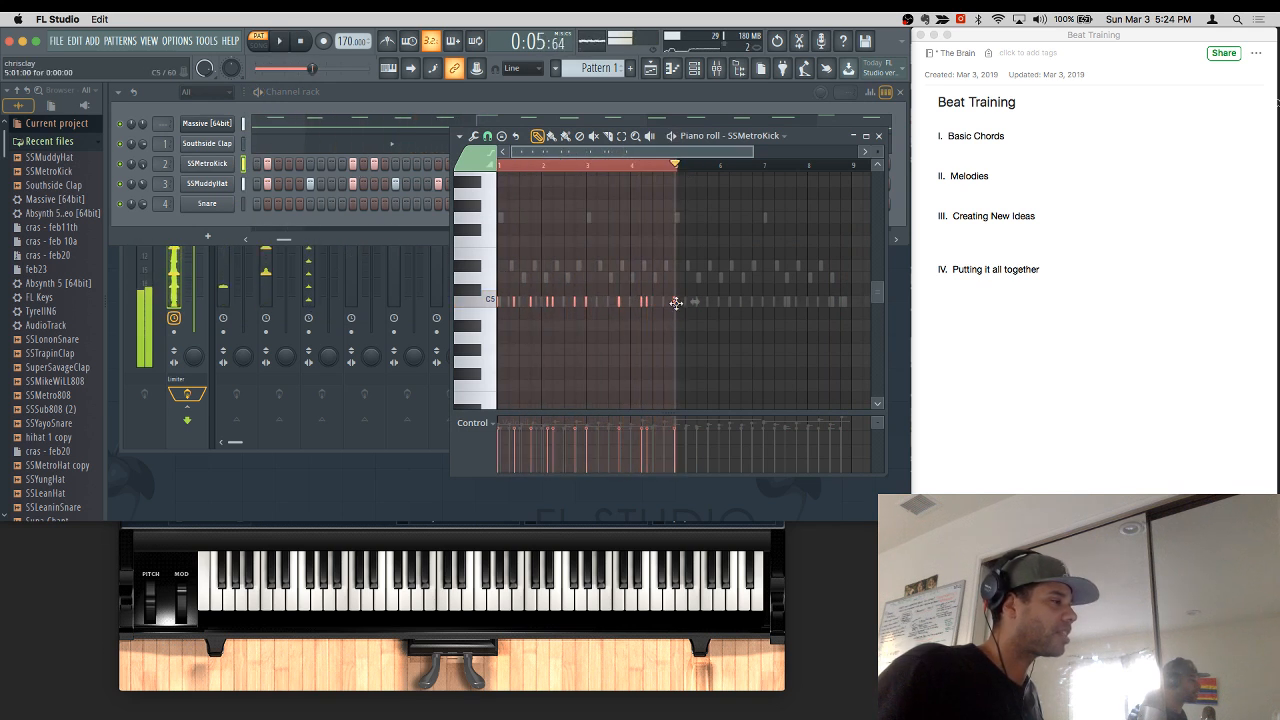
pyautogui.click(666, 167)
pyautogui.moveTo(676, 168); pyautogui.dragTo(566, 176)
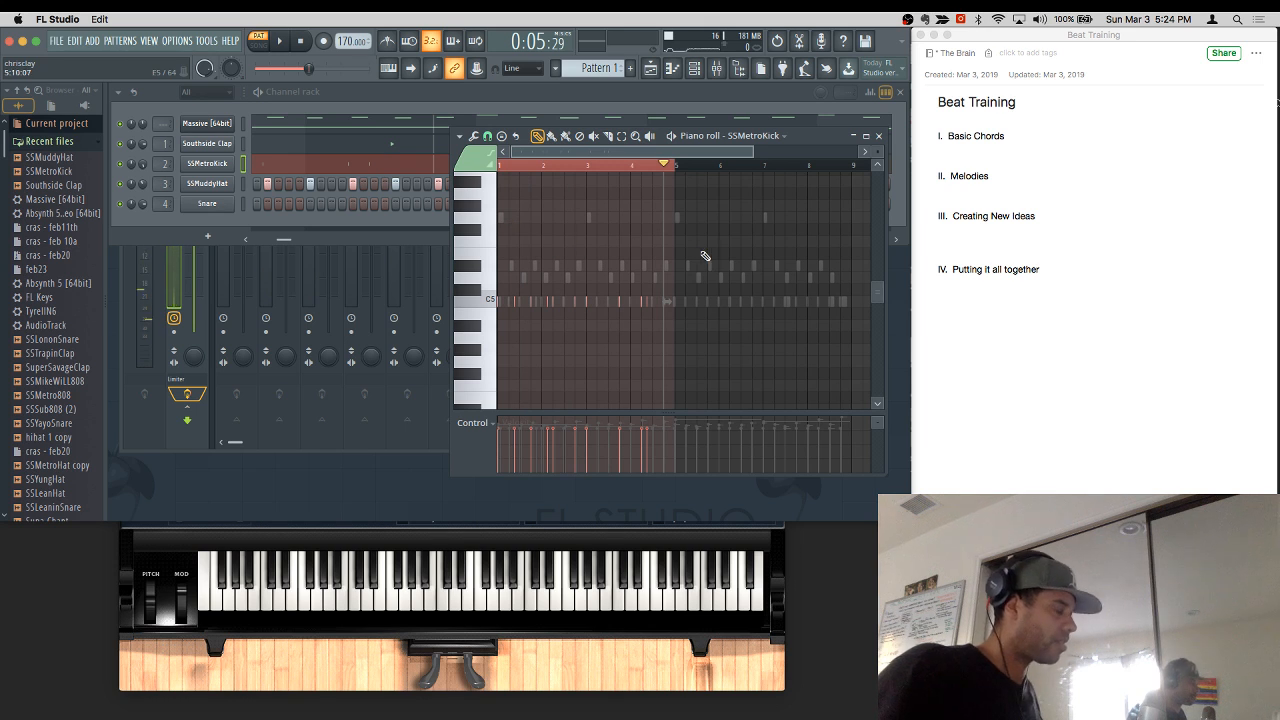
pyautogui.press('super+b')
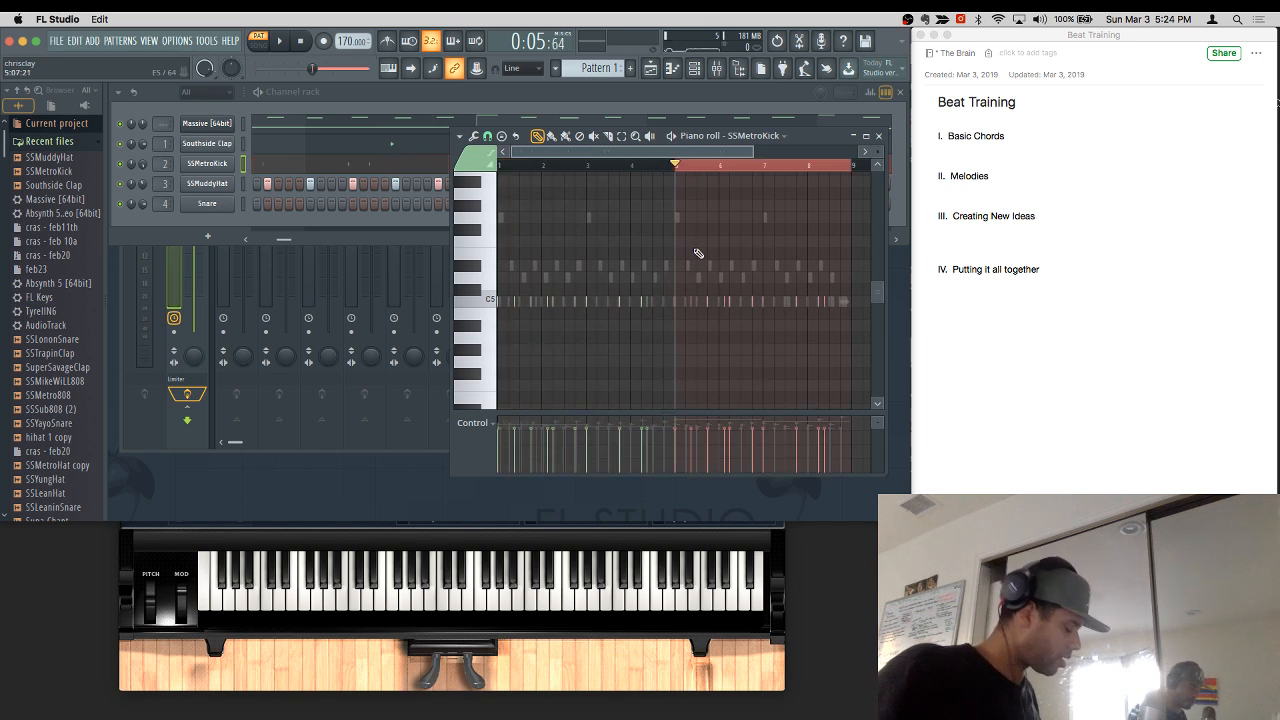
# Step: Open the SSMuddyHat piano roll at full size and stretch all C5 hat notes so they run end to end
pyautogui.press('space')
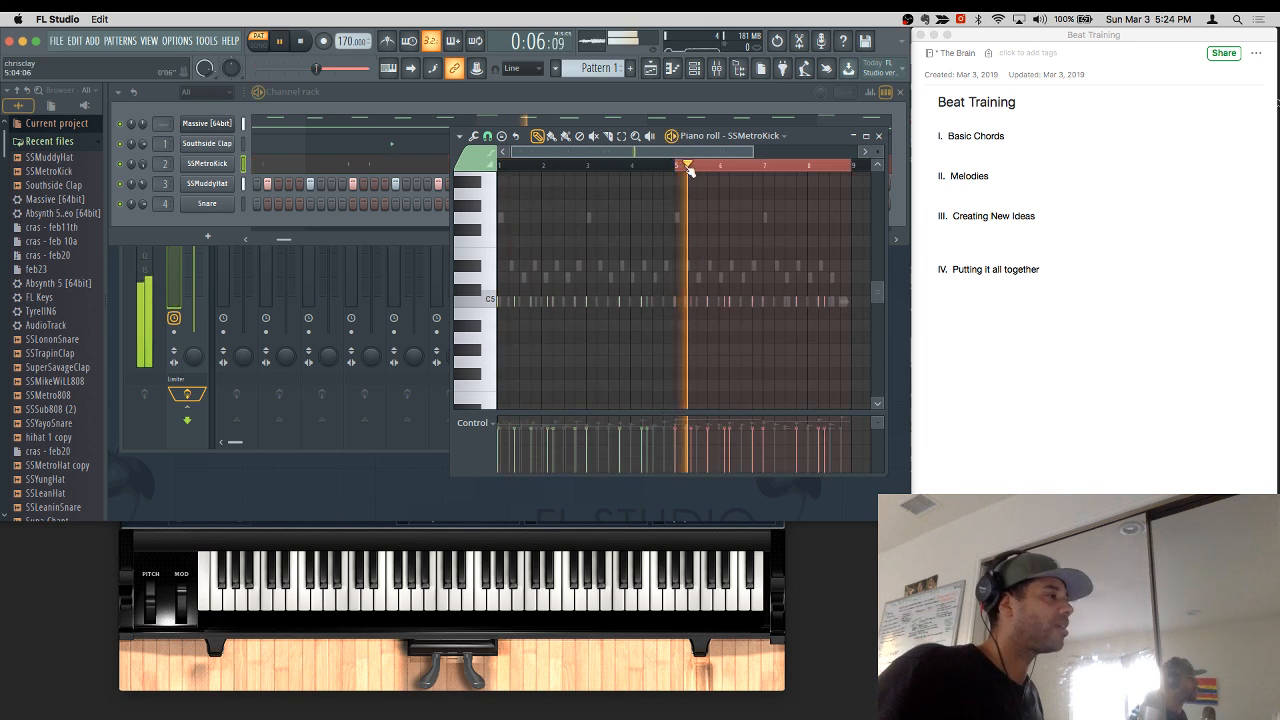
pyautogui.click(312, 218)
pyautogui.rightClick(237, 187)
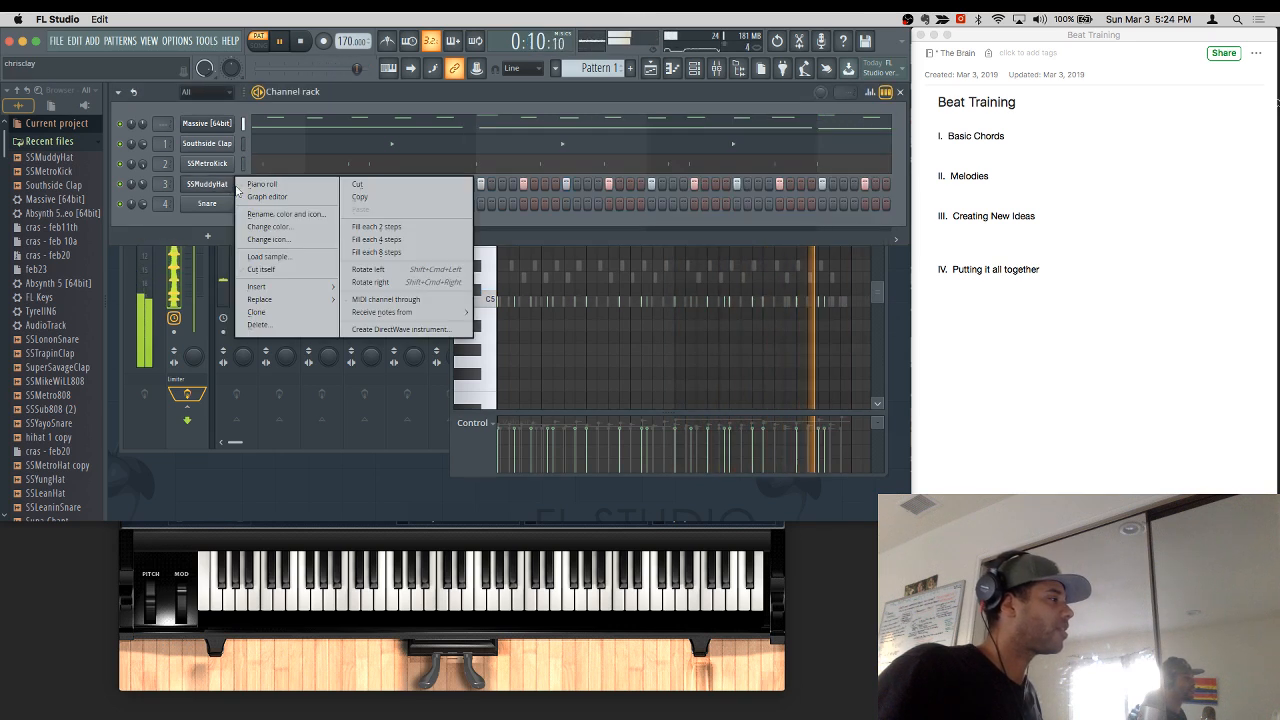
pyautogui.click(258, 190)
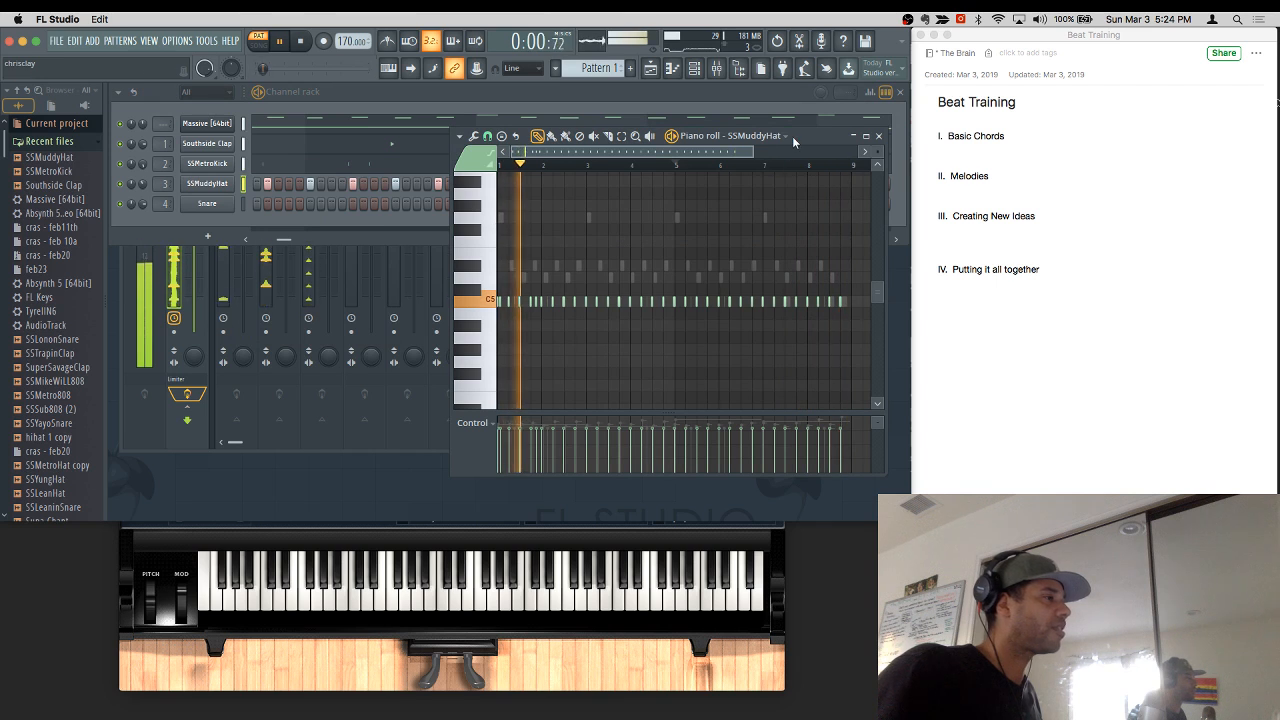
pyautogui.doubleClick(792, 136)
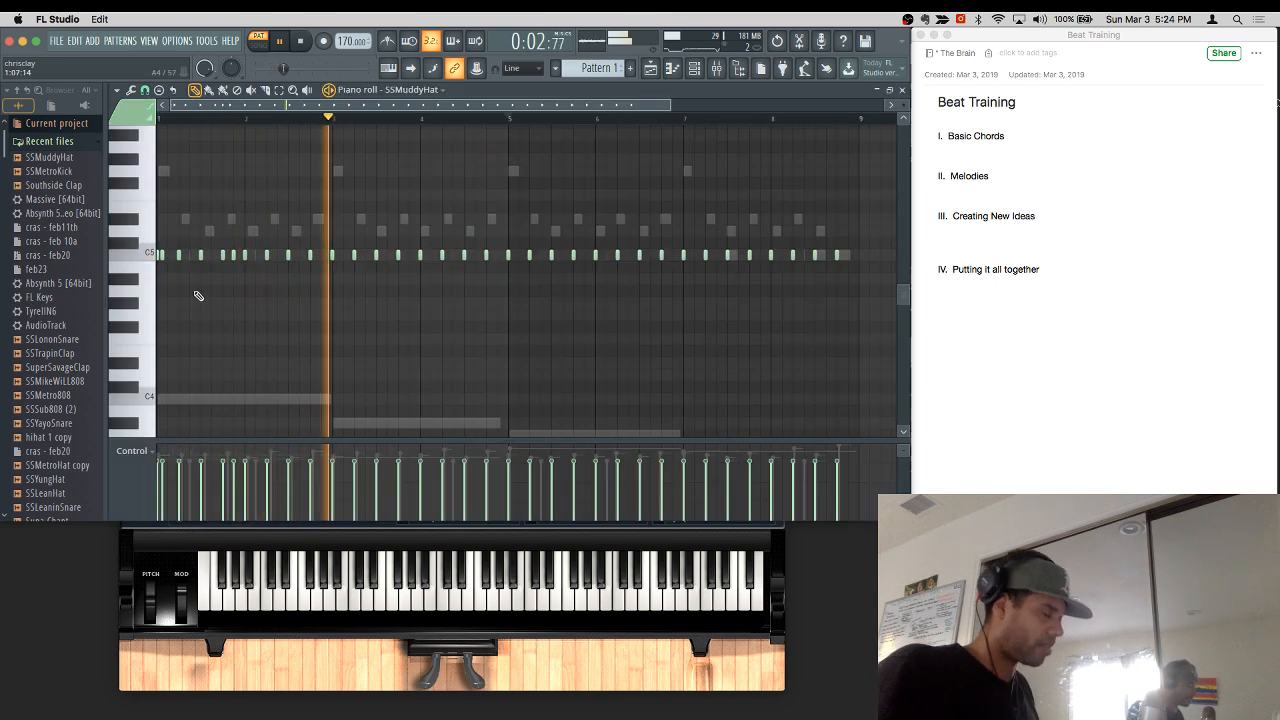
pyautogui.press('super+a')
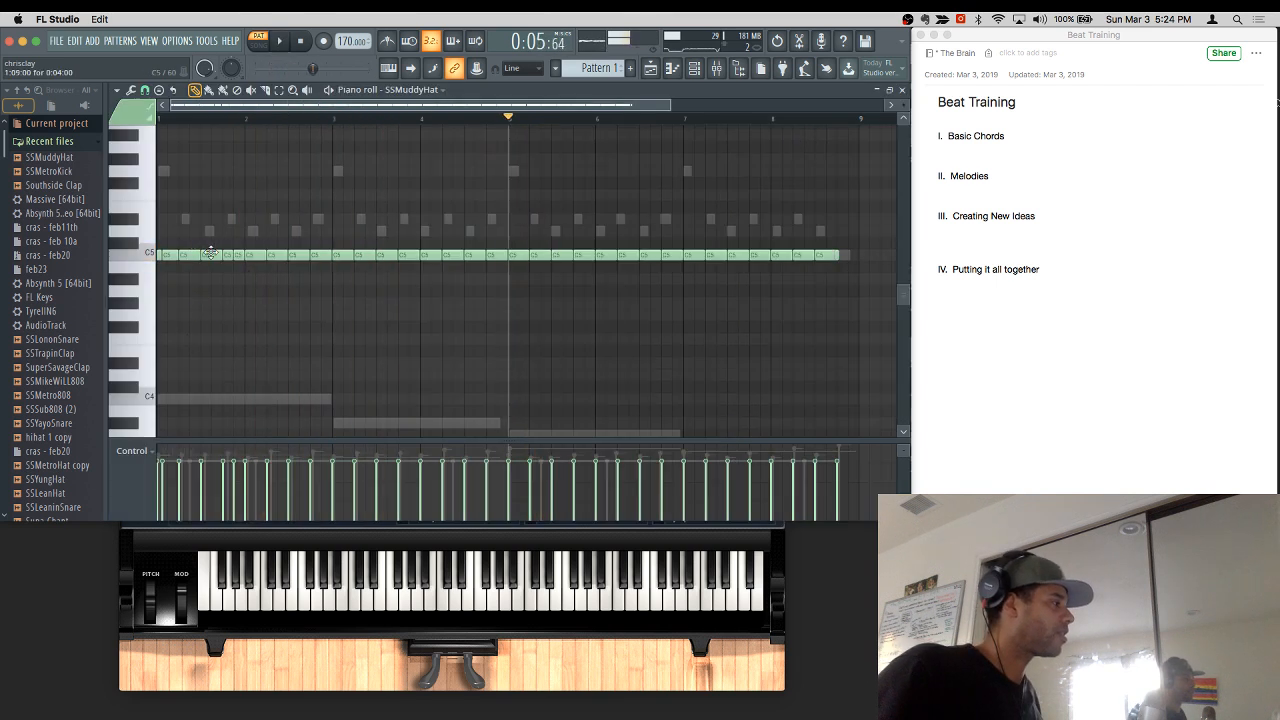
# Step: Replay from bar 5 and add extra C5 hat hits early in bar 6 and near the end of bar 7
pyautogui.press('space')
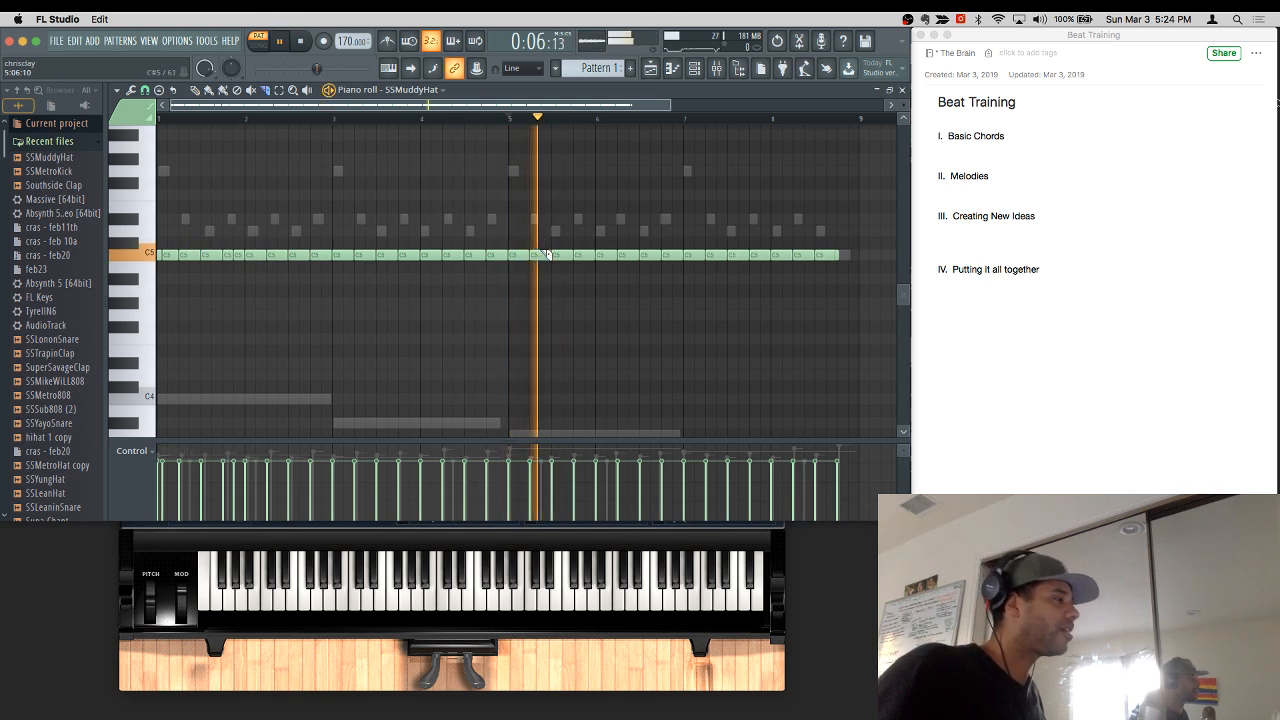
pyautogui.press('space')
pyautogui.press('space')
pyautogui.click(610, 257)
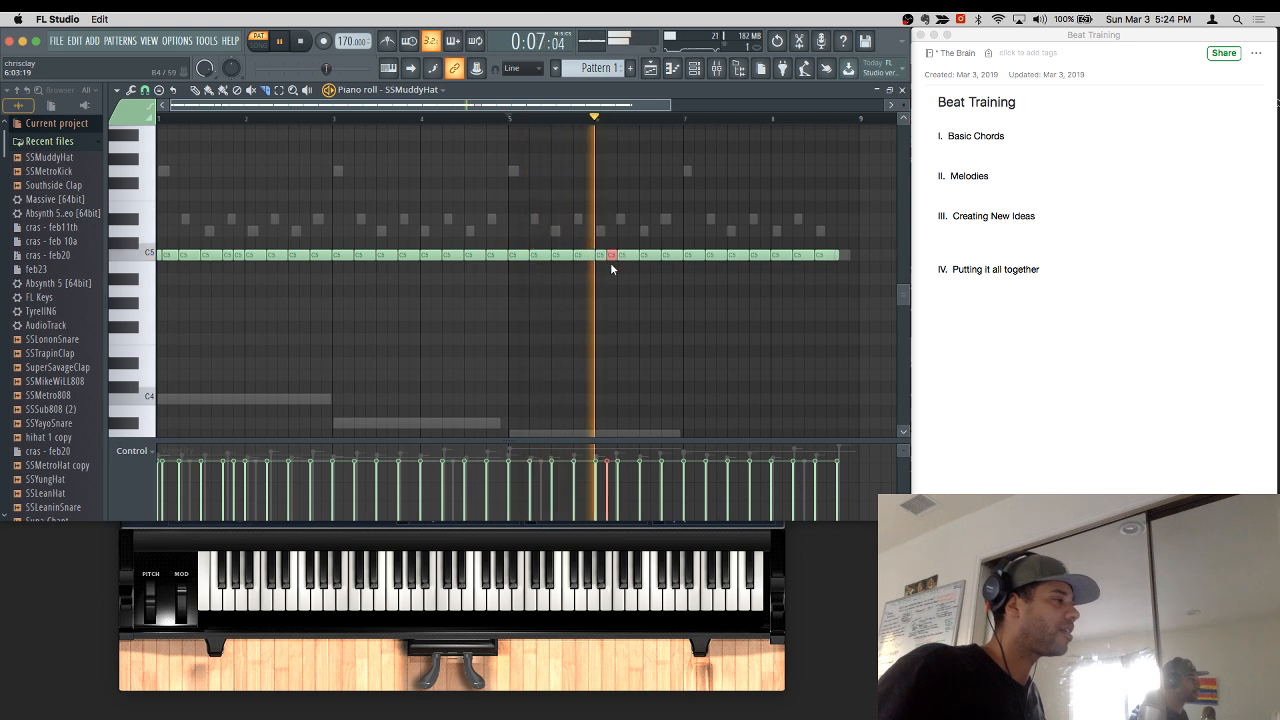
pyautogui.click(763, 256)
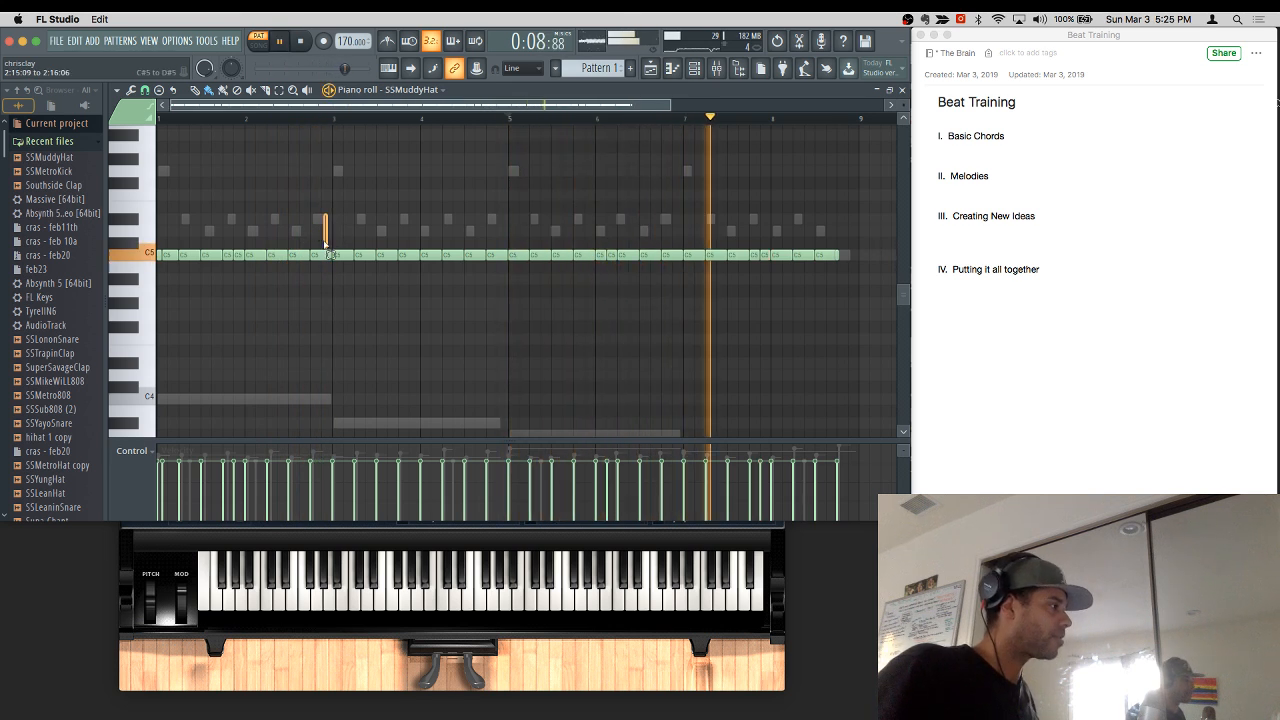
# Step: Chop the last C5 hat note of bar 2 into four short hits and copy them to F#4 midway through bar 4
pyautogui.moveTo(325, 244); pyautogui.dragTo(325, 273)
pyautogui.press('super+u')
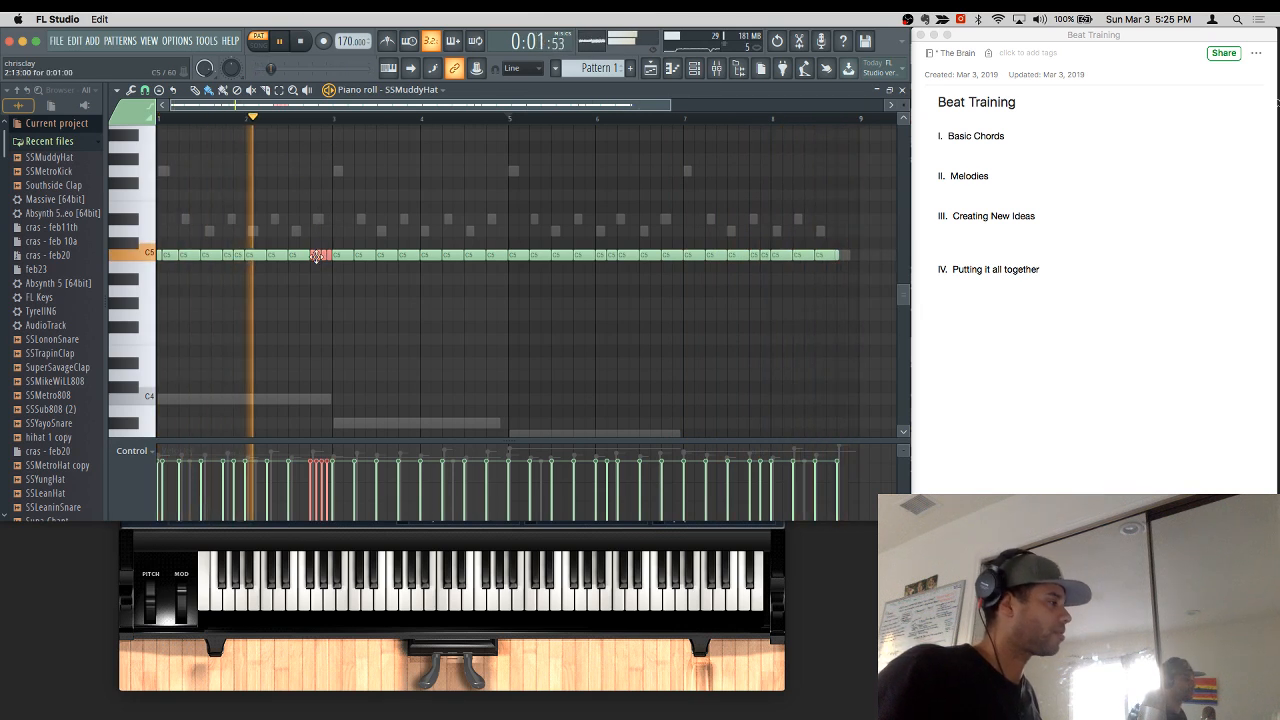
pyautogui.moveTo(316, 257)
pyautogui.mouseDown()
pyautogui.moveTo(457, 335)
pyautogui.moveTo(466, 327)
pyautogui.mouseUp()
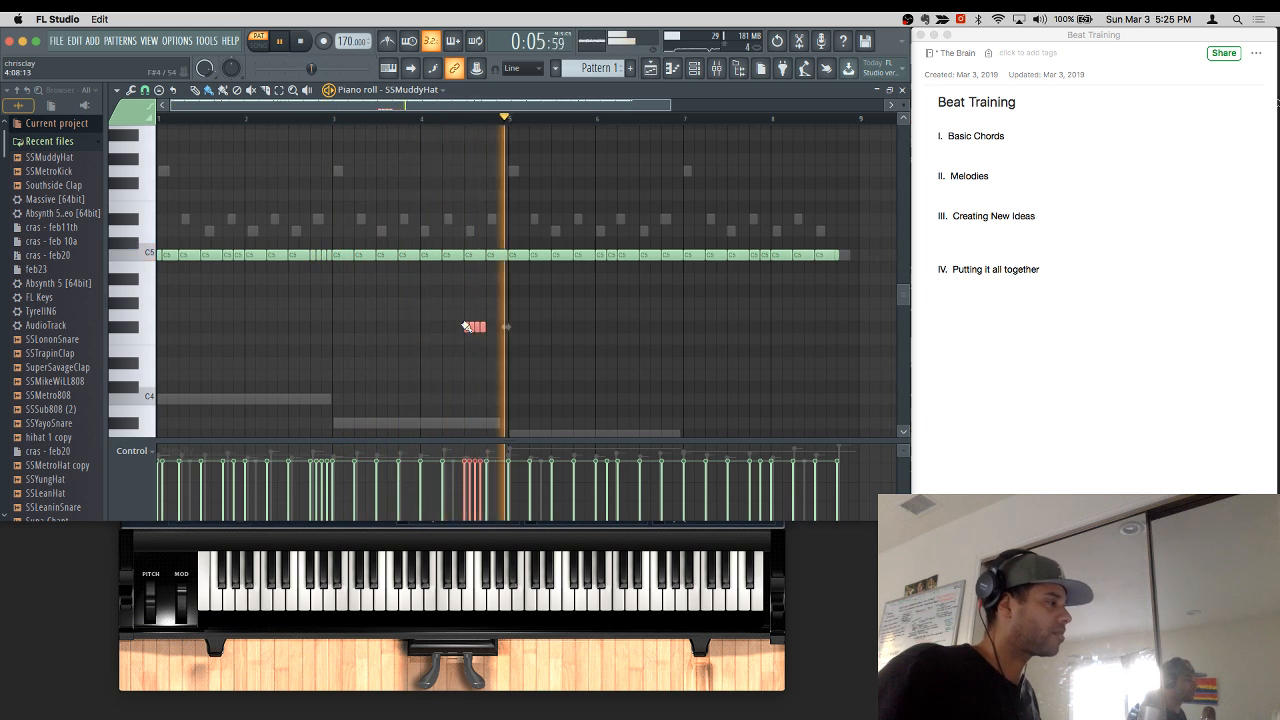
pyautogui.press('space')
pyautogui.press('space')
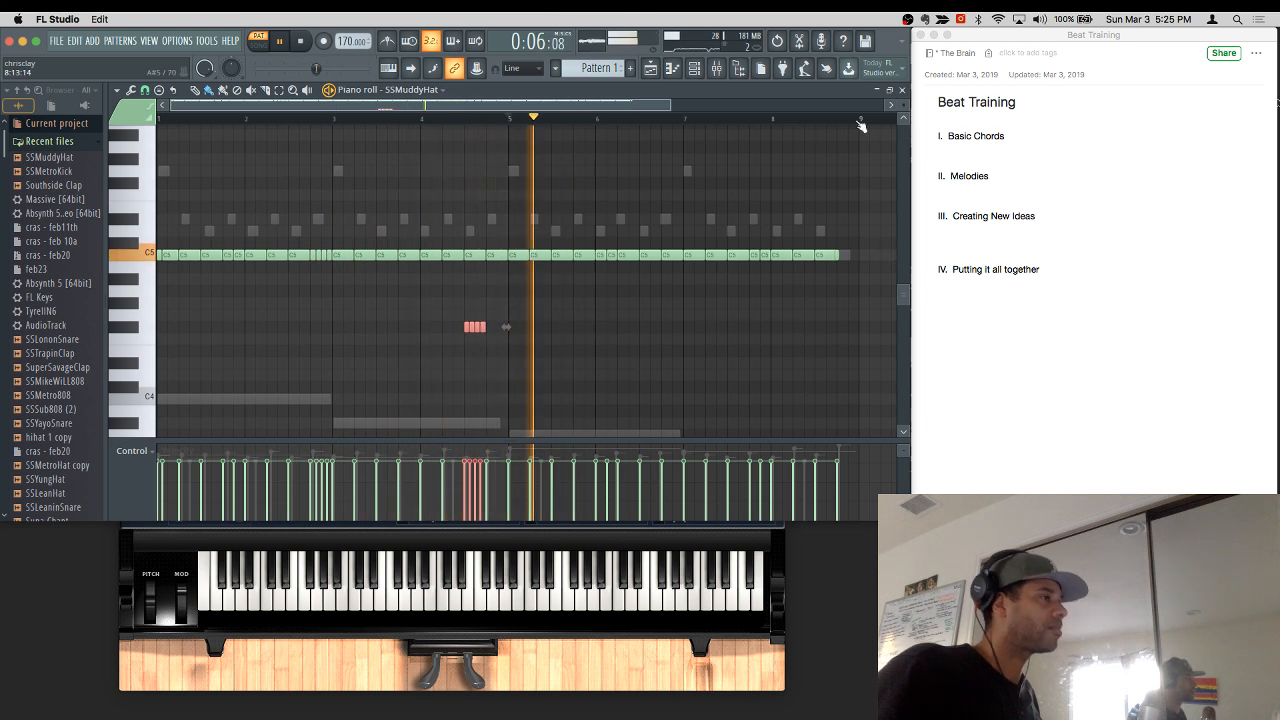
pyautogui.click(902, 90)
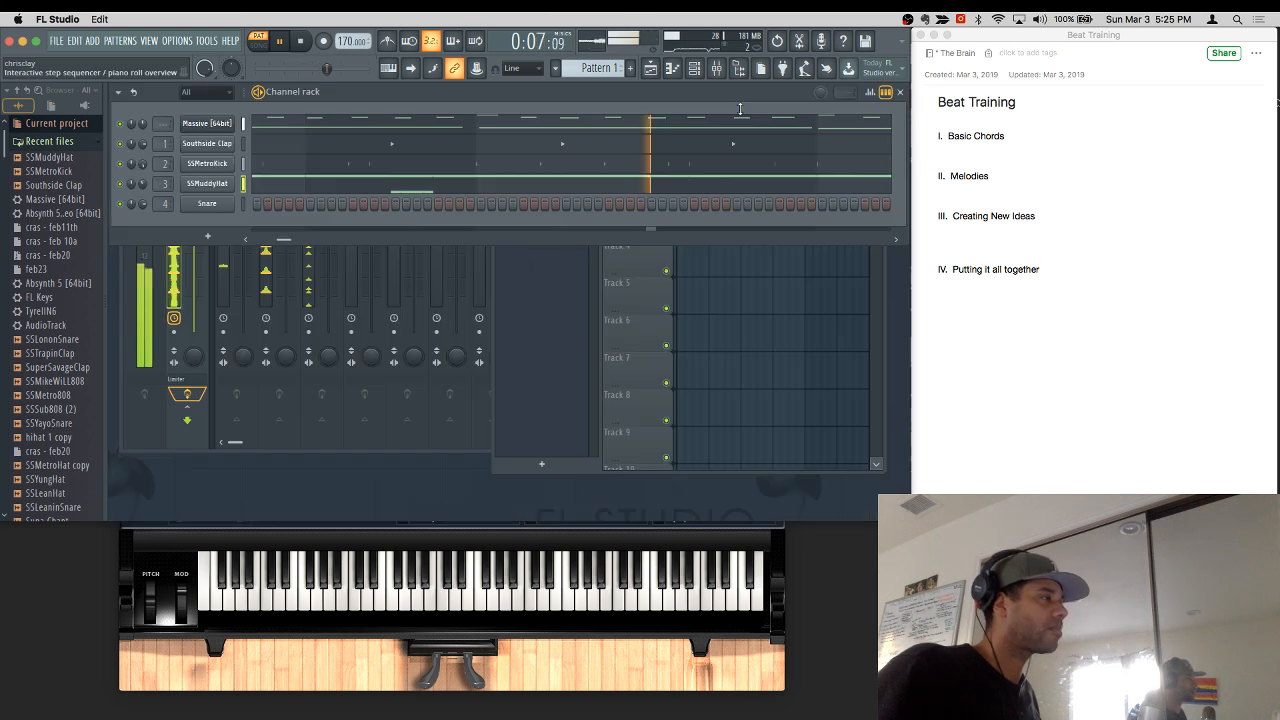
# Step: Close the Massive plugin window and route the Massive channel to mixer insert 5
pyautogui.click(195, 126)
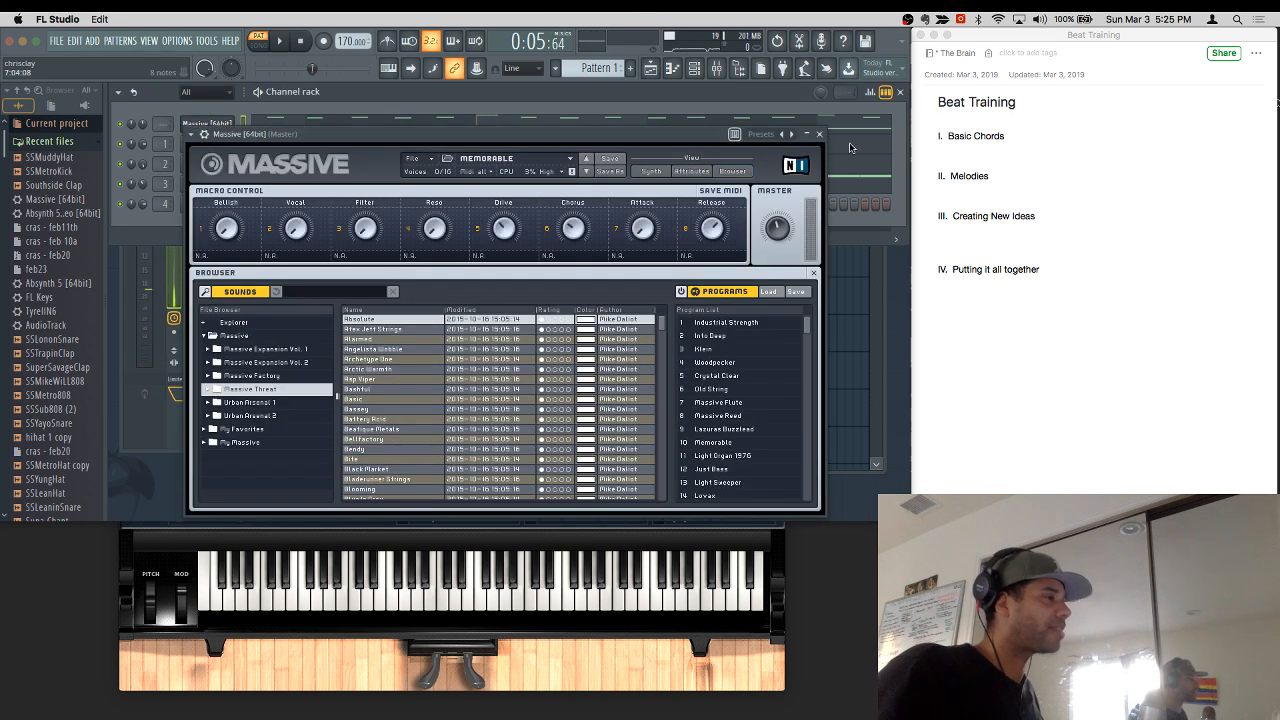
pyautogui.click(819, 134)
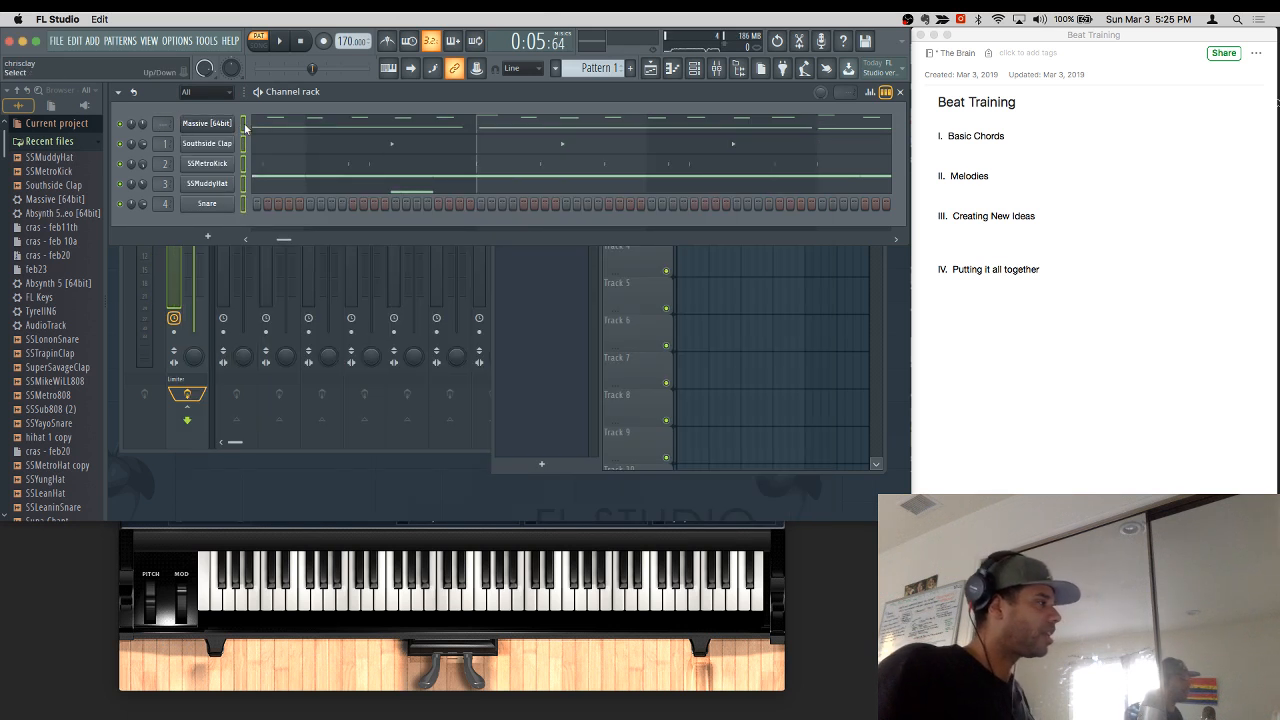
pyautogui.hotkey('ctrl', 'l')
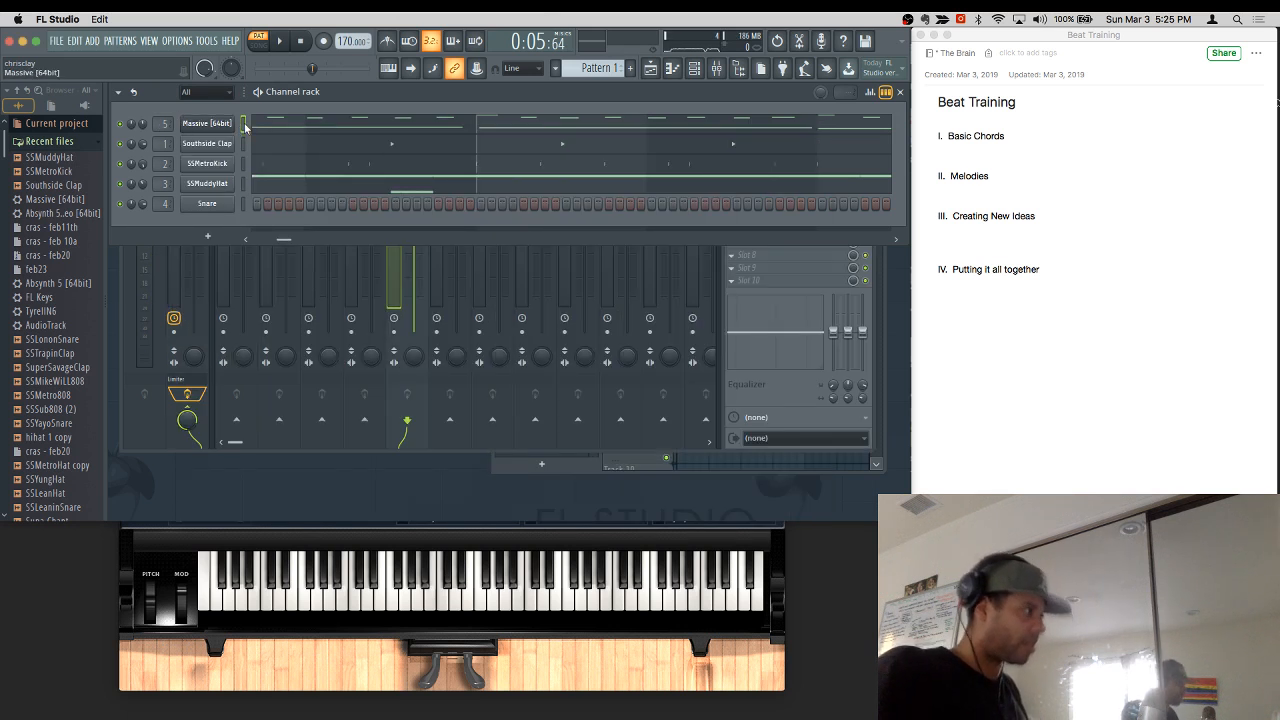
# Step: Load HalfTime in Slot 1 of the Massive mixer track and set its Mix to 63% during playback
pyautogui.click(774, 290)
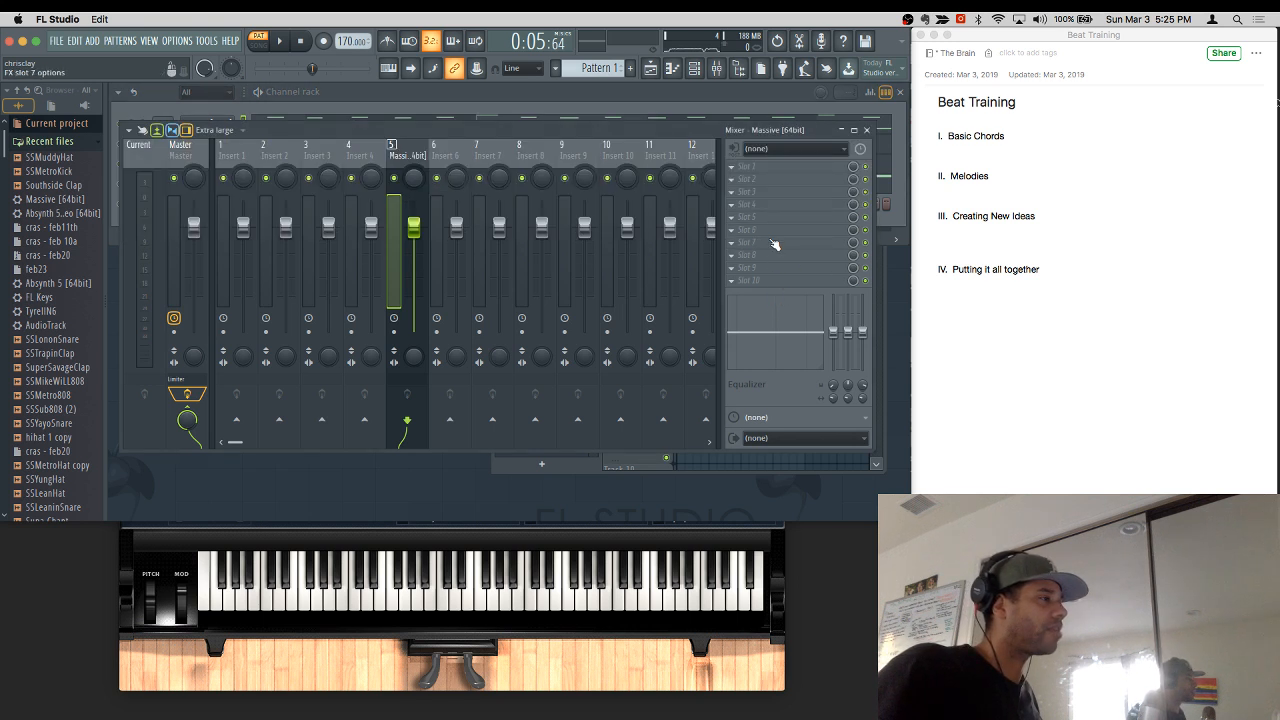
pyautogui.click(745, 165)
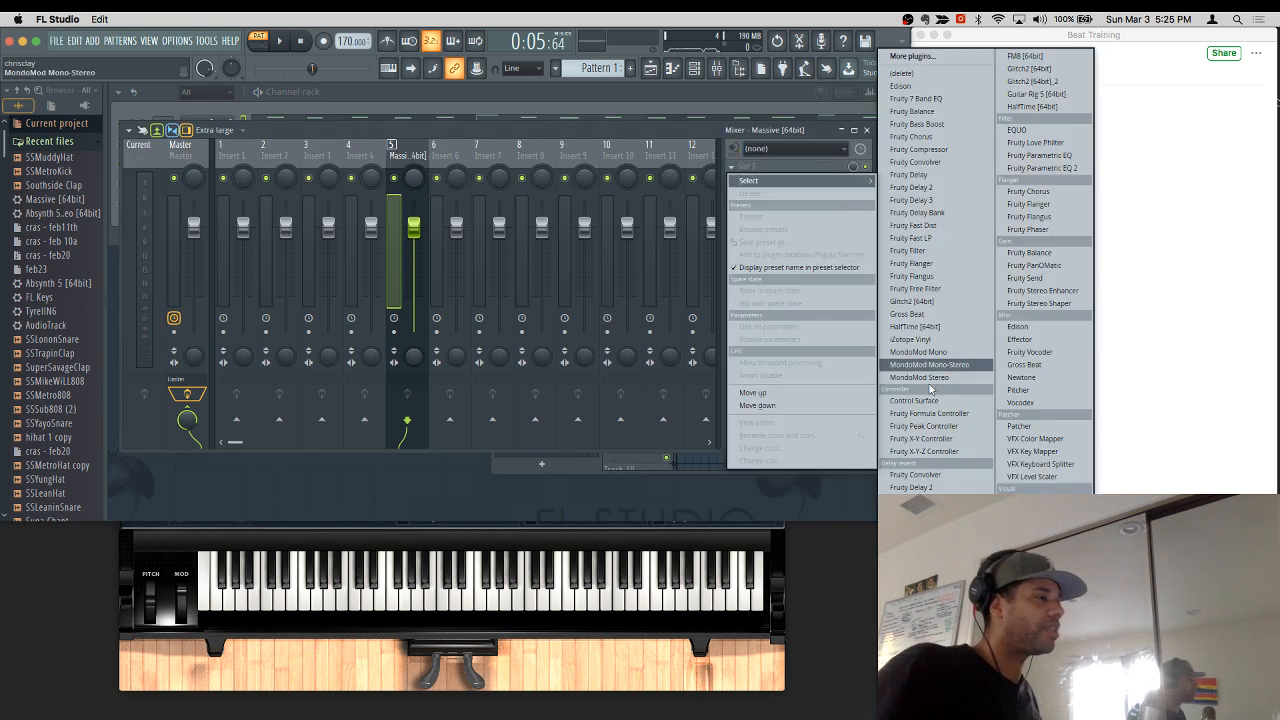
pyautogui.click(924, 328)
pyautogui.press('space')
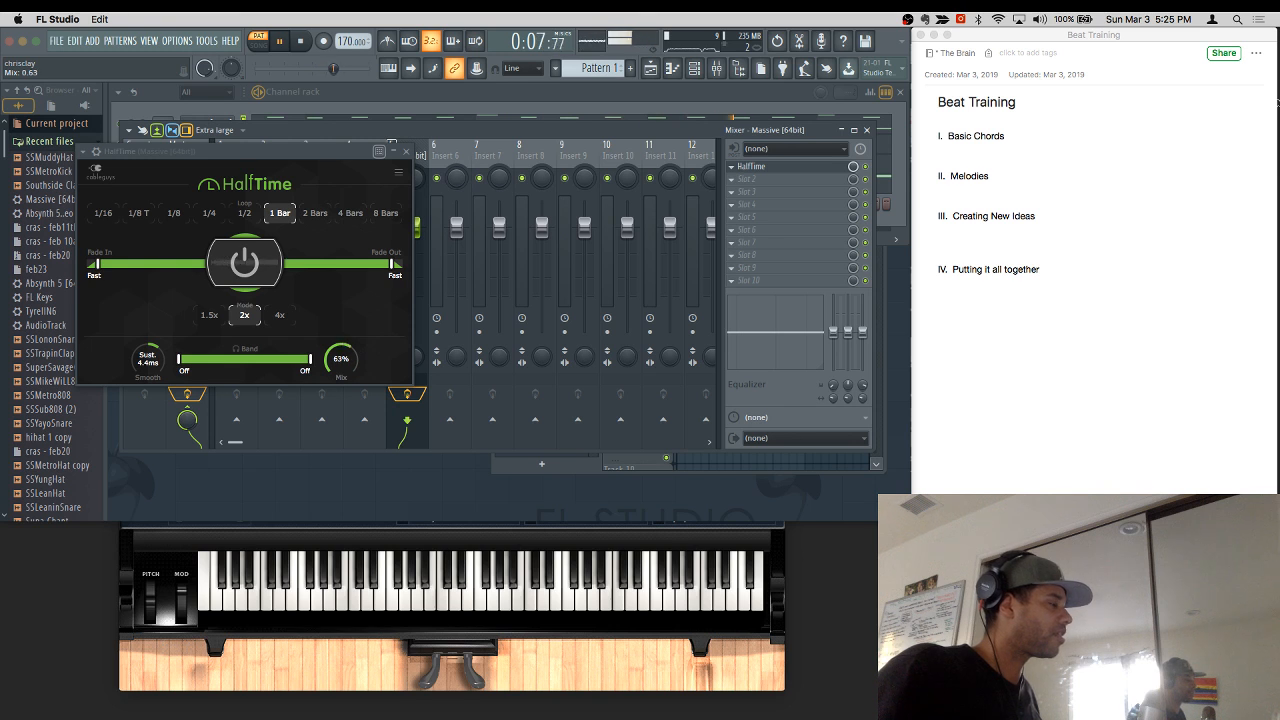
pyautogui.click(414, 153)
# Step: Transpose all Massive notes up one octave in the piano roll
pyautogui.press('F7')
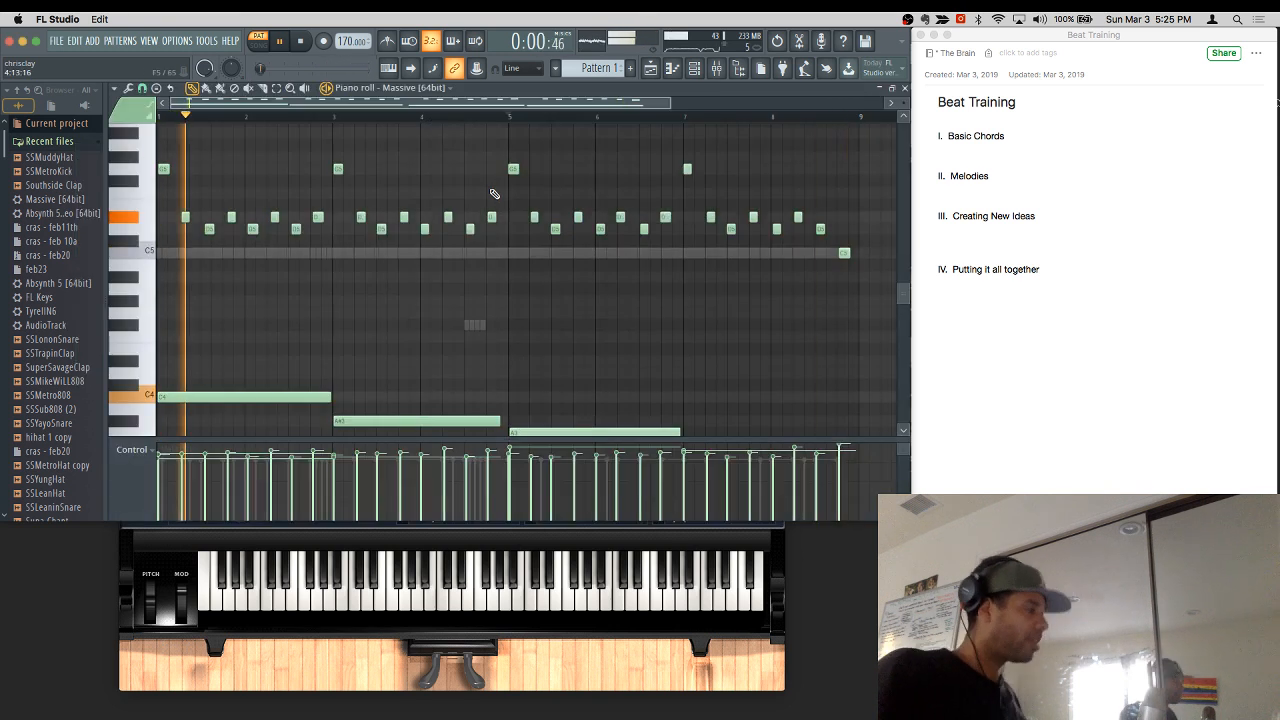
pyautogui.hotkey('ctrl', 'Up')
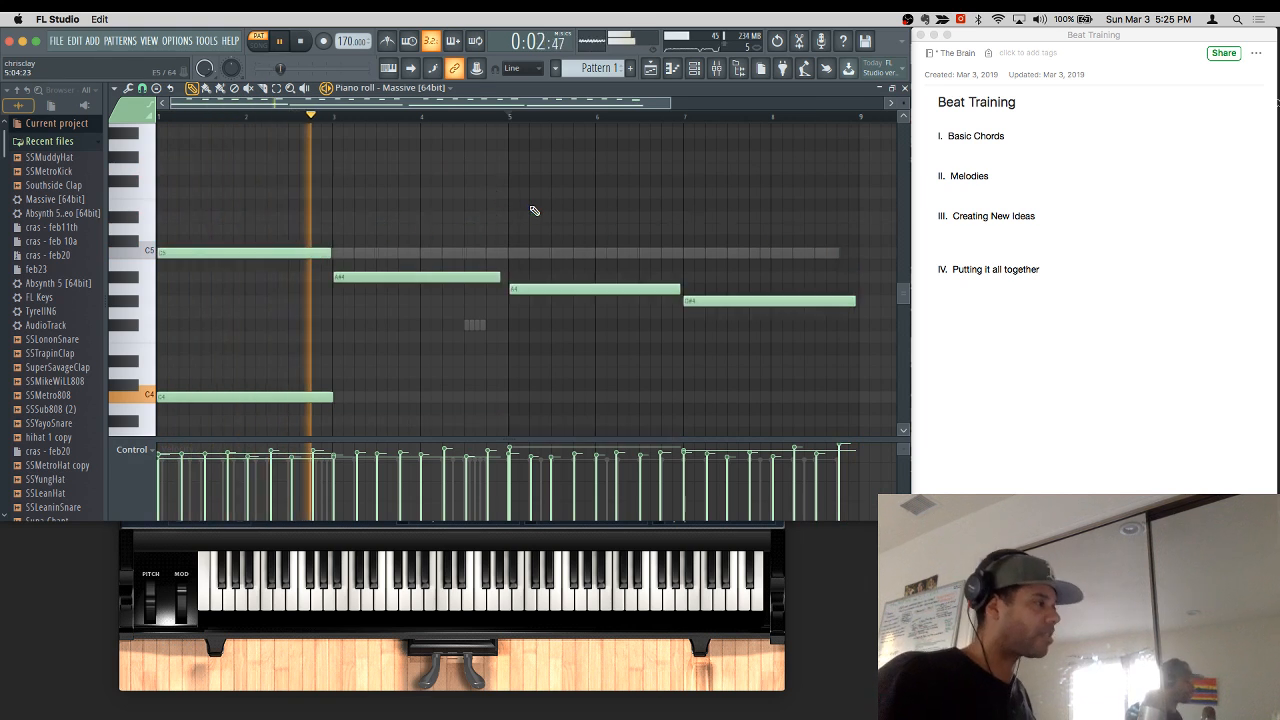
pyautogui.click(904, 88)
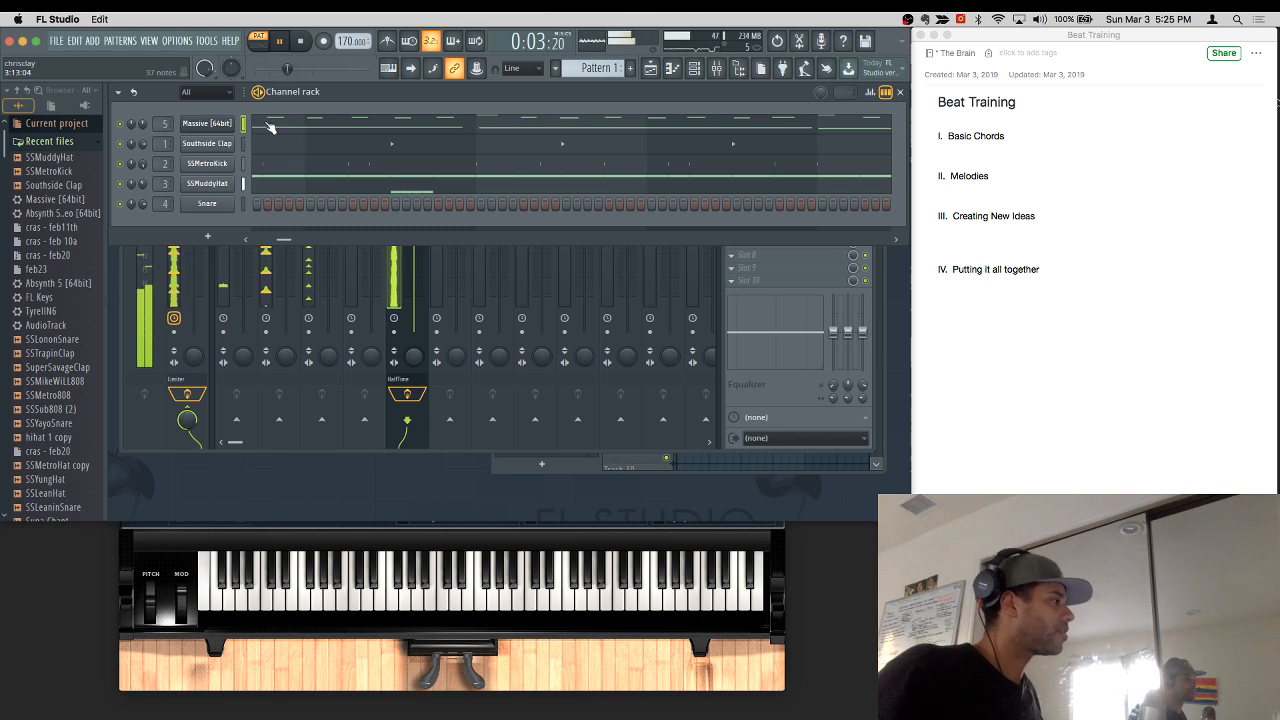
# Step: Reopen the Massive piano roll, shift the short D#6 note in bar 2 slightly earlier, and replay from the start
pyautogui.click(270, 127)
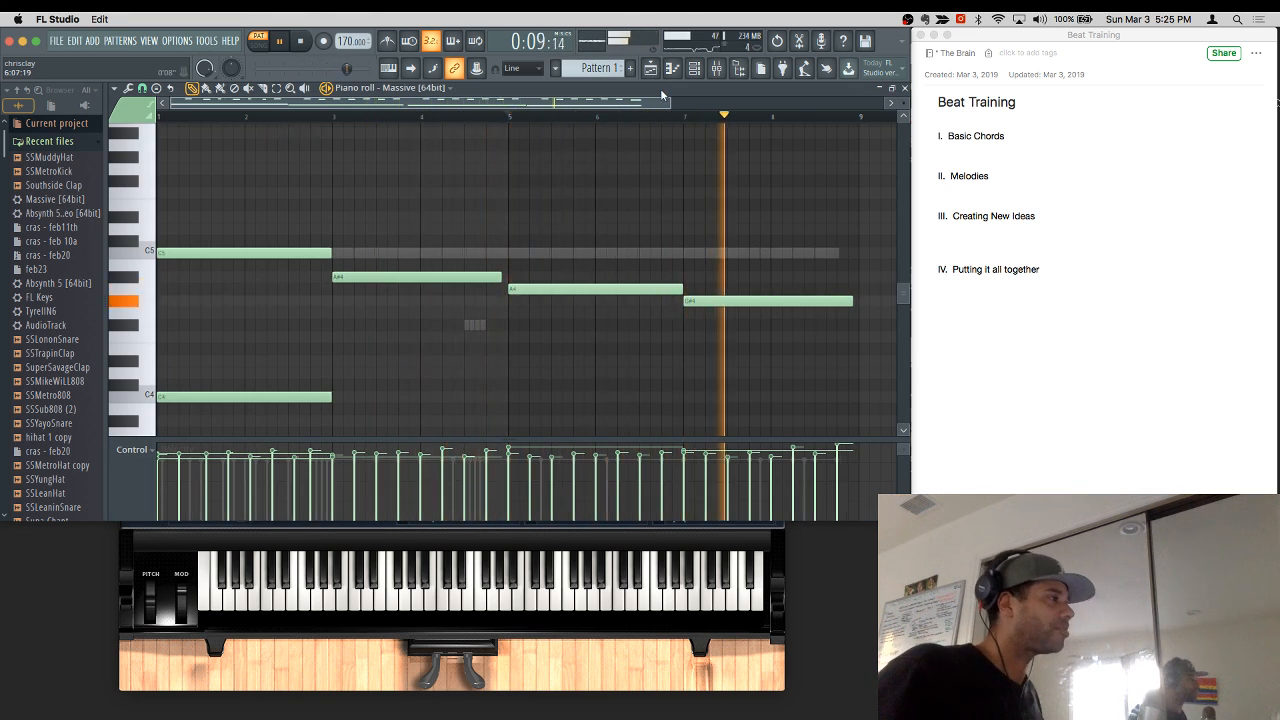
pyautogui.scroll(6, 598, 183)
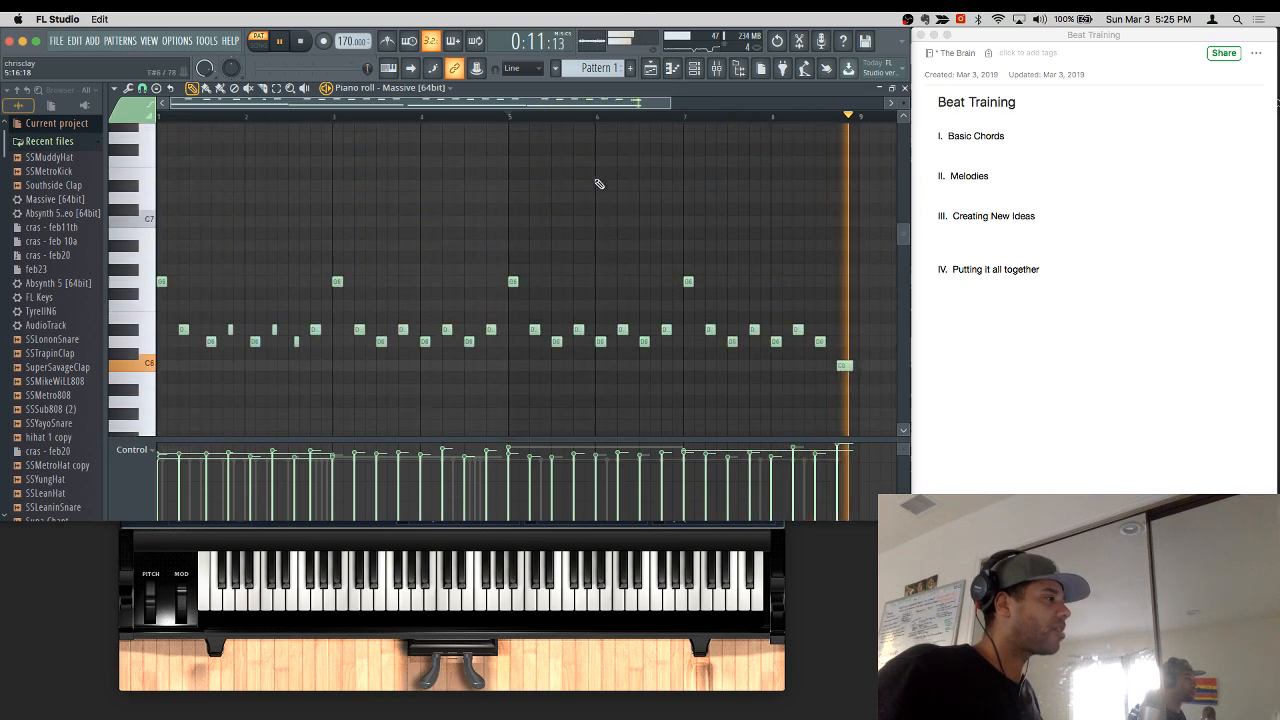
pyautogui.scroll(1, 605, 210)
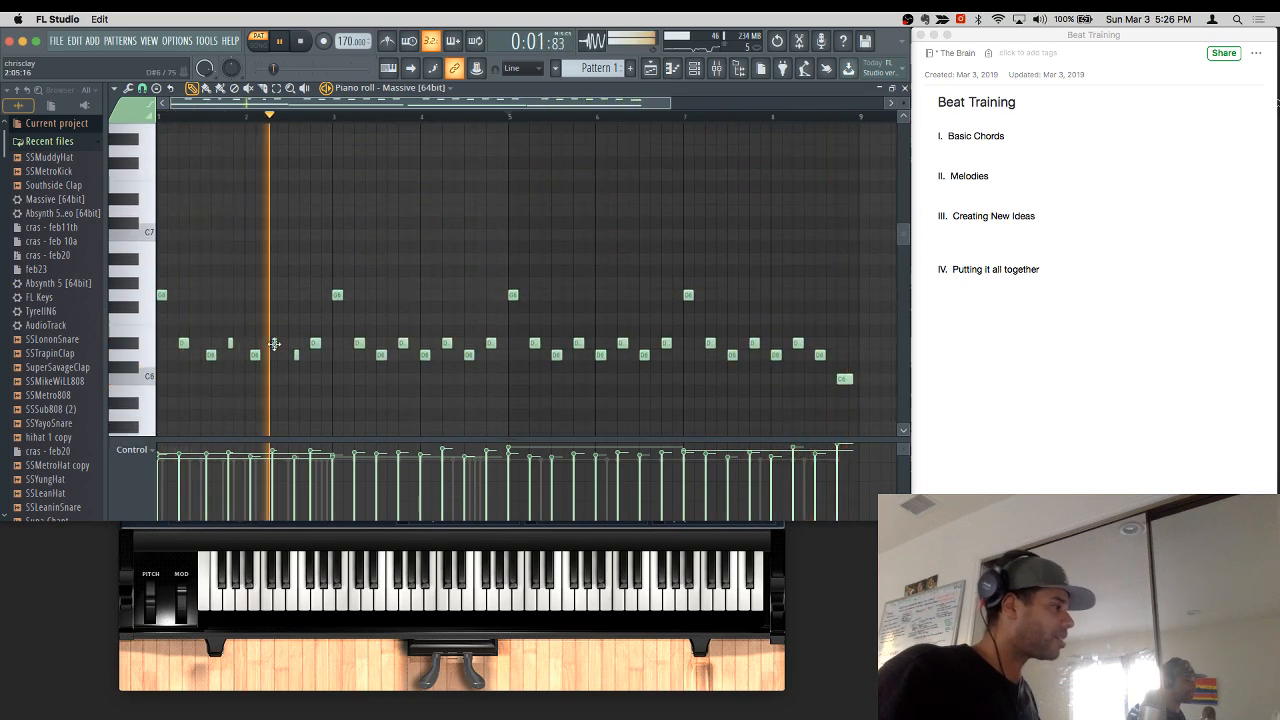
pyautogui.press('space')
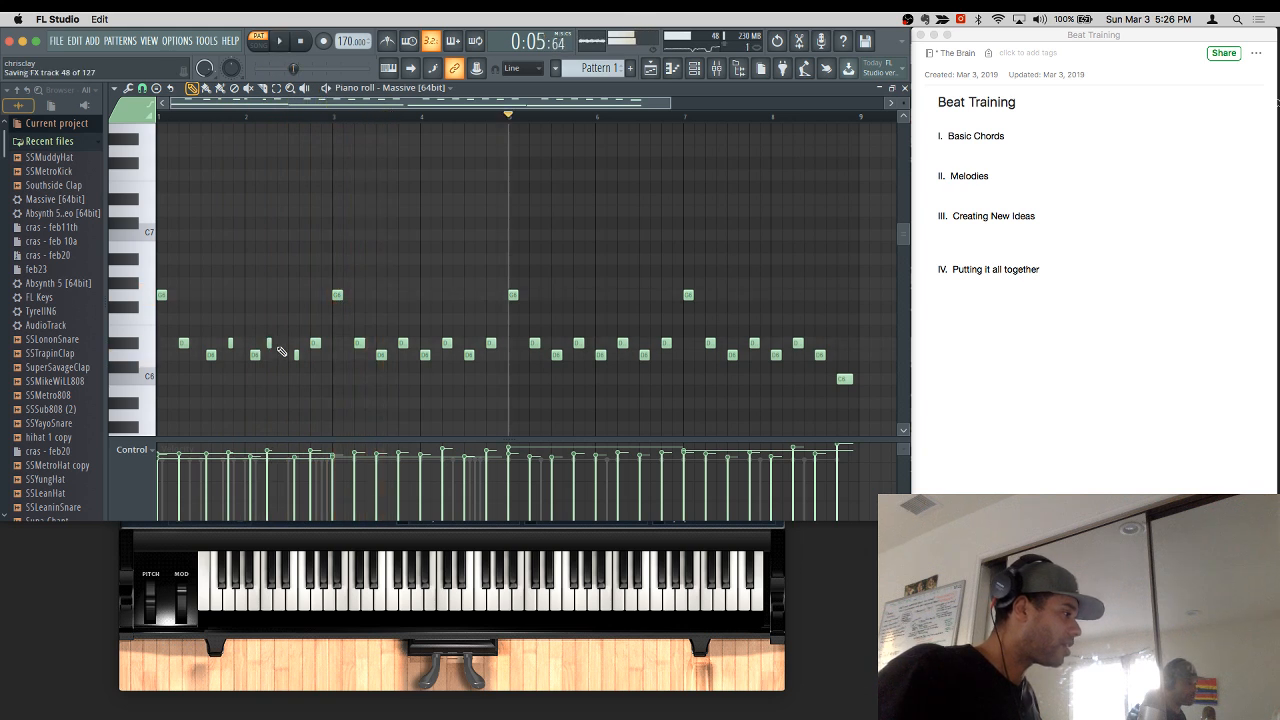
pyautogui.press('space')
pyautogui.click(184, 117)
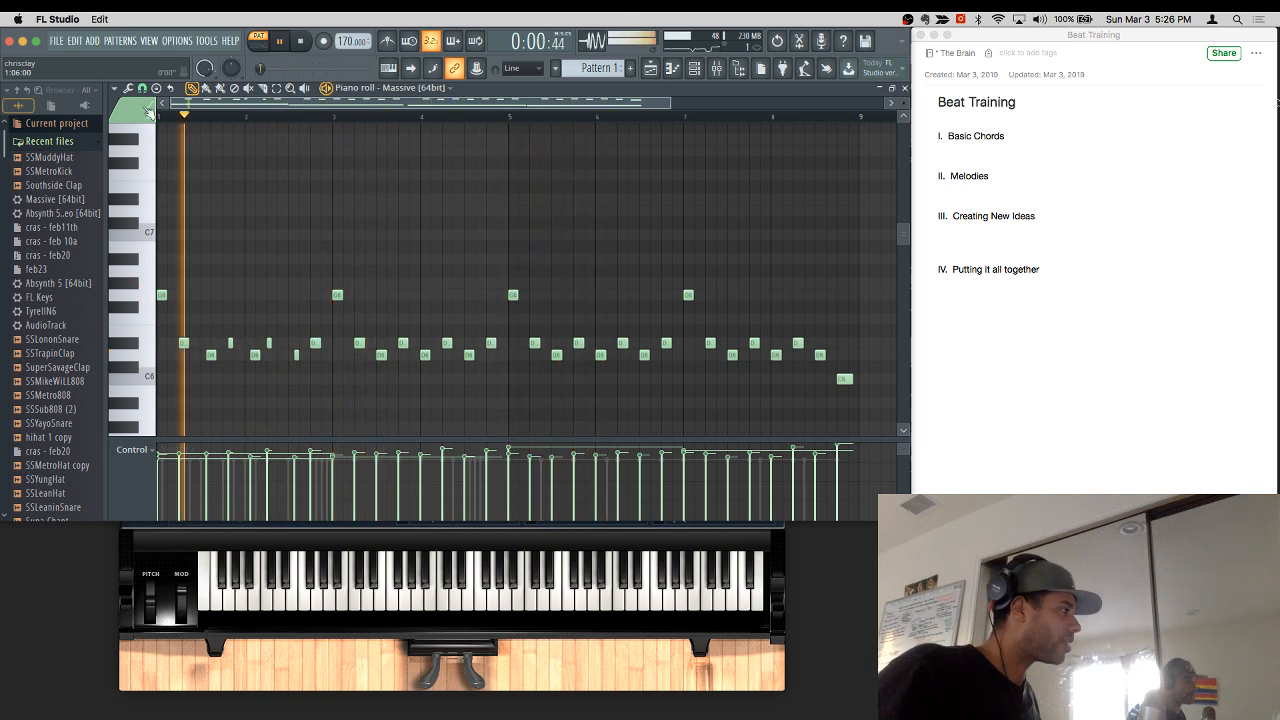
# Step: Shift the D6 and short D#6 notes in the second half of bar 1 slightly earlier, replaying to check the timing
pyautogui.press('space')
pyautogui.press('space')
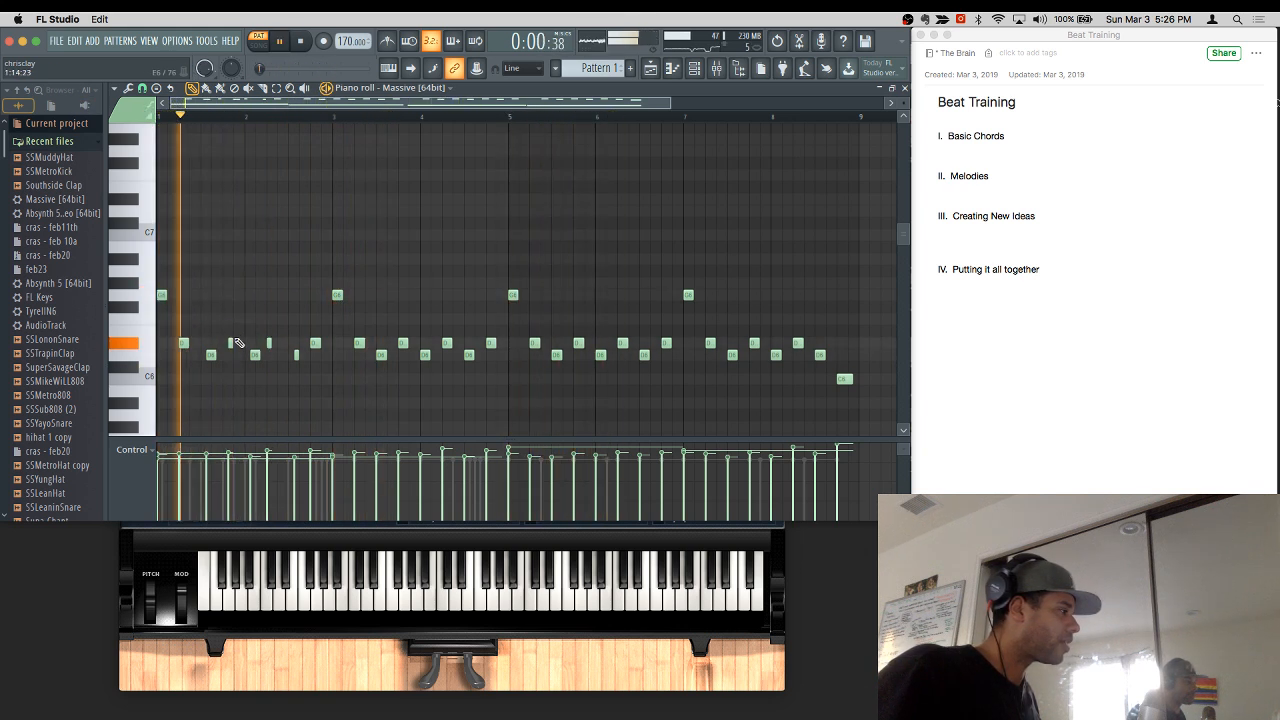
pyautogui.press('space')
pyautogui.press('space')
pyautogui.press('space')
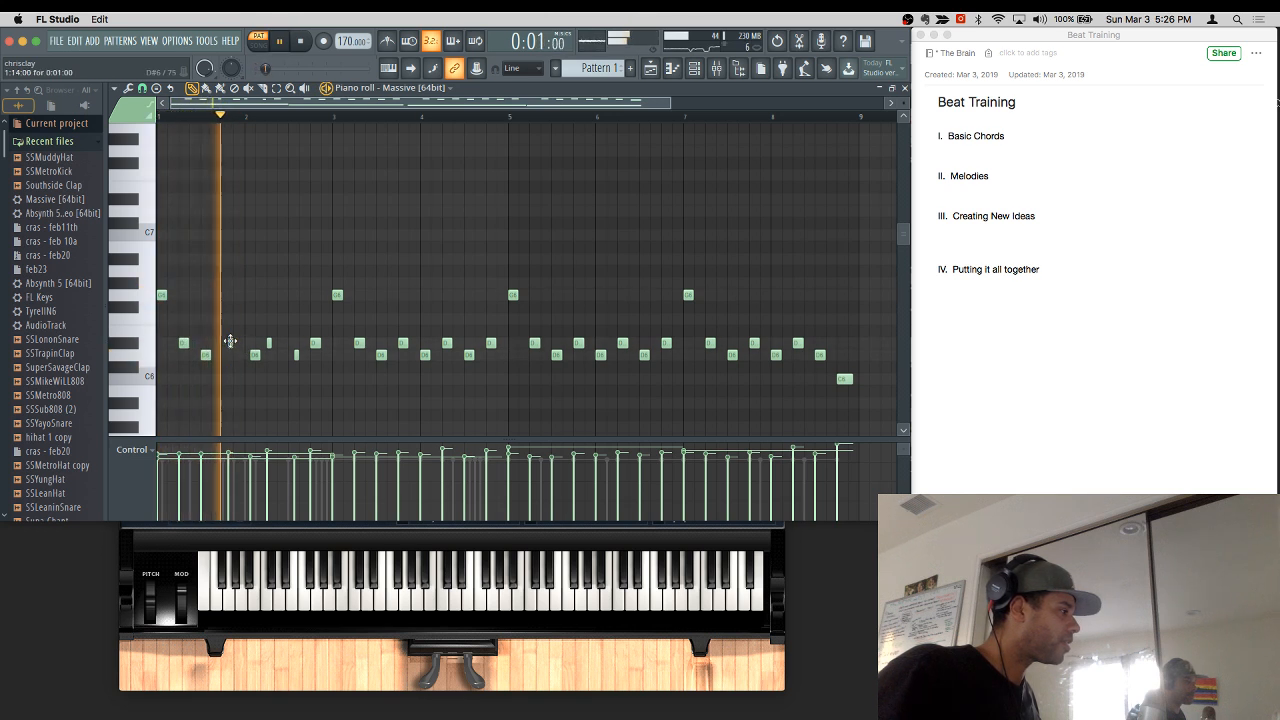
pyautogui.moveTo(231, 343); pyautogui.dragTo(226, 343)
pyautogui.press('space')
pyautogui.press('space')
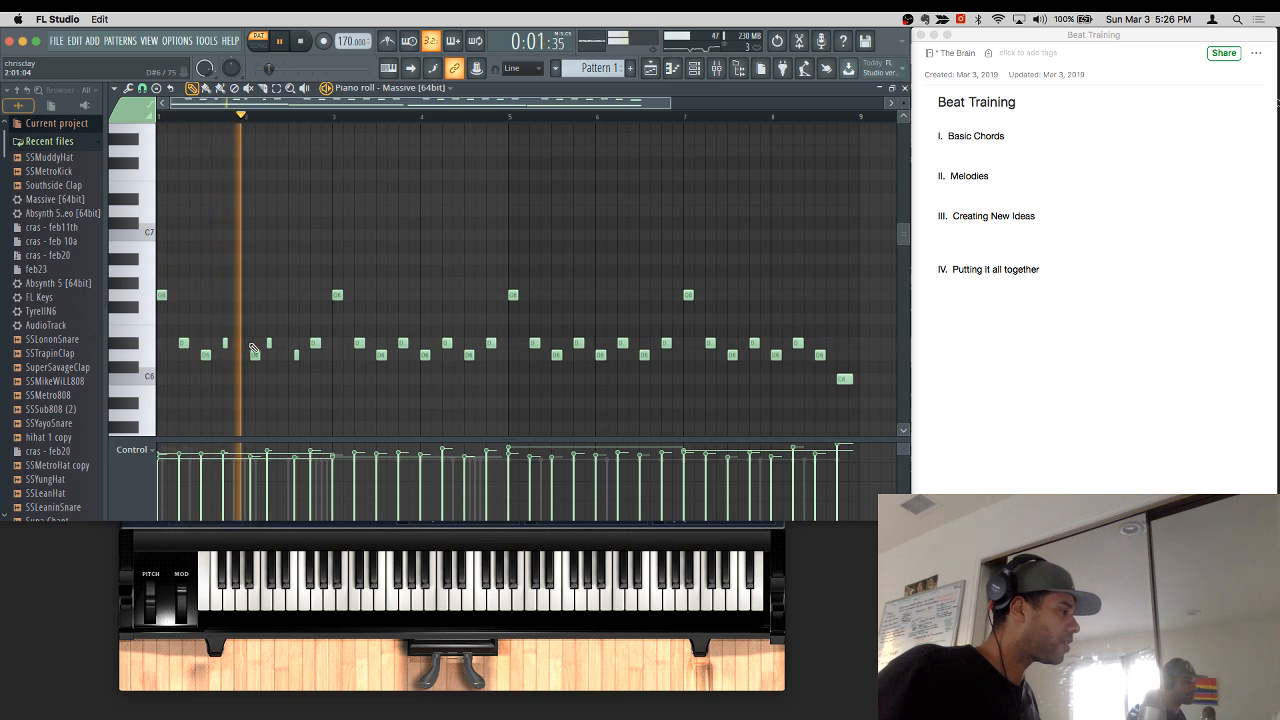
# Step: Shift both D6 notes in bar 2 slightly earlier and replay the melody
pyautogui.press('space')
pyautogui.press('space')
pyautogui.moveTo(257, 355); pyautogui.dragTo(251, 355)
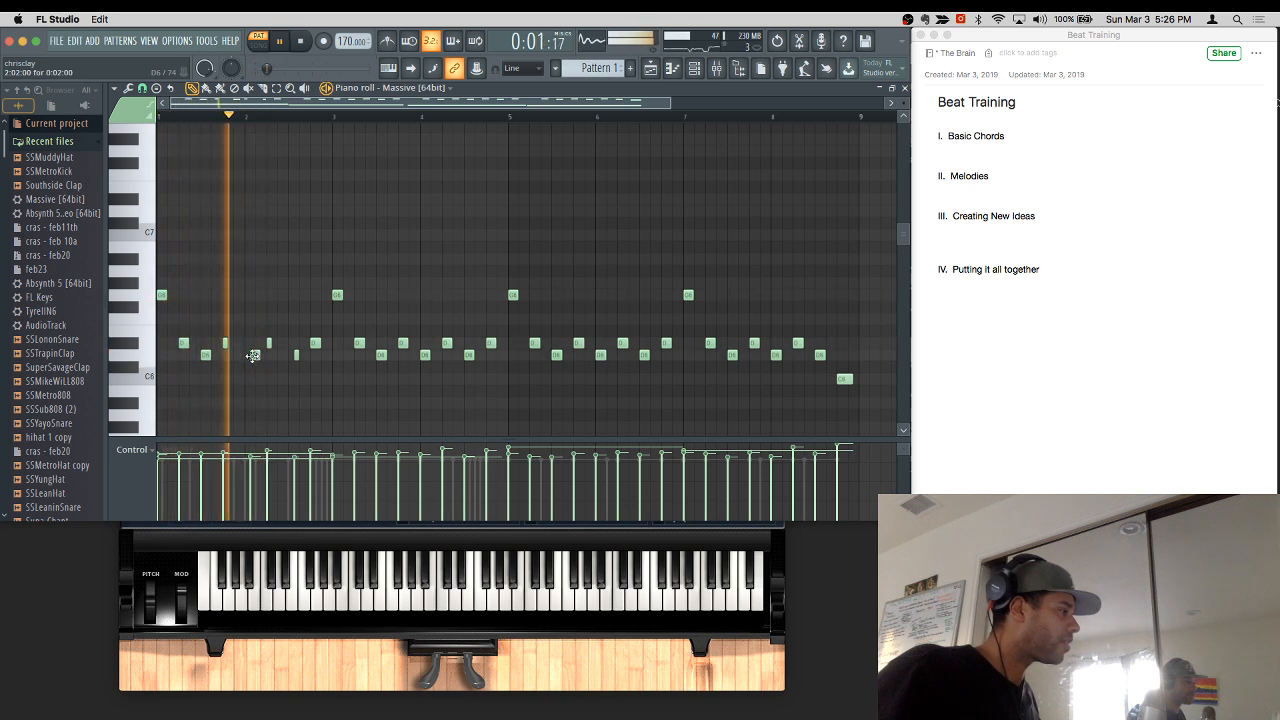
pyautogui.click(293, 355)
pyautogui.press('space')
pyautogui.press('space')
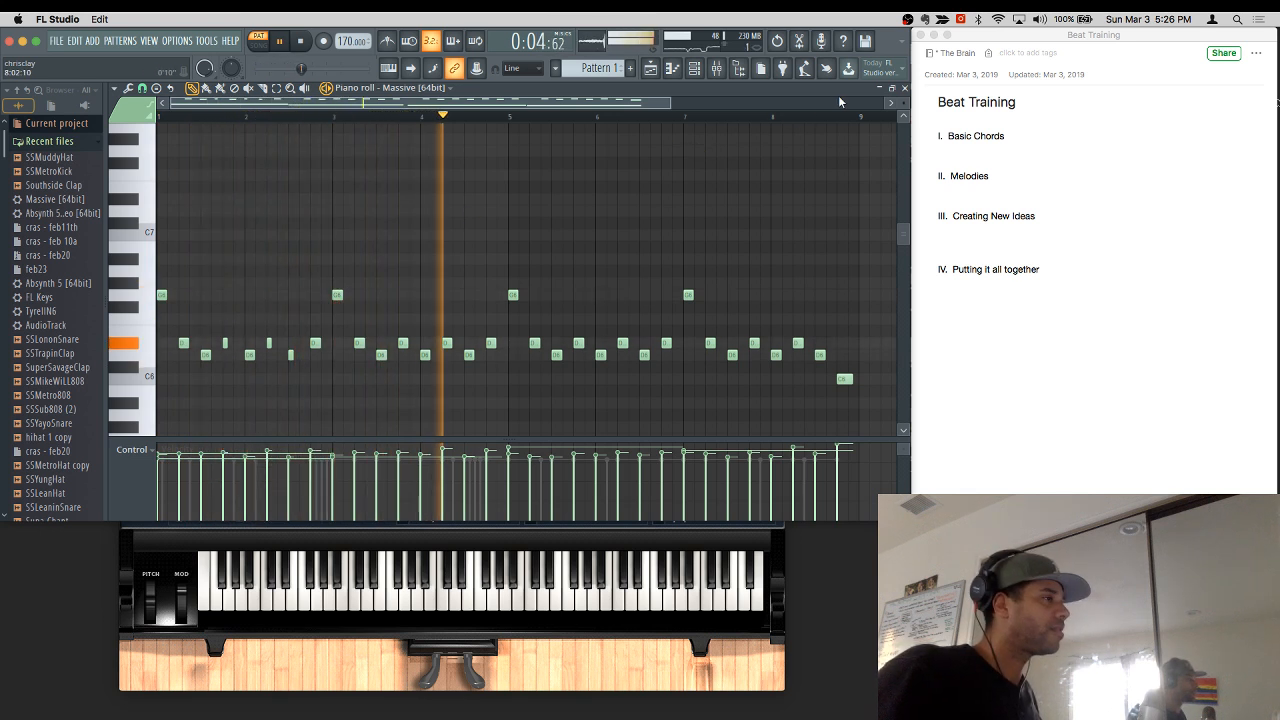
# Step: Clear the notes of all five channels in Pattern 1 and open the Massive plugin
pyautogui.click(906, 89)
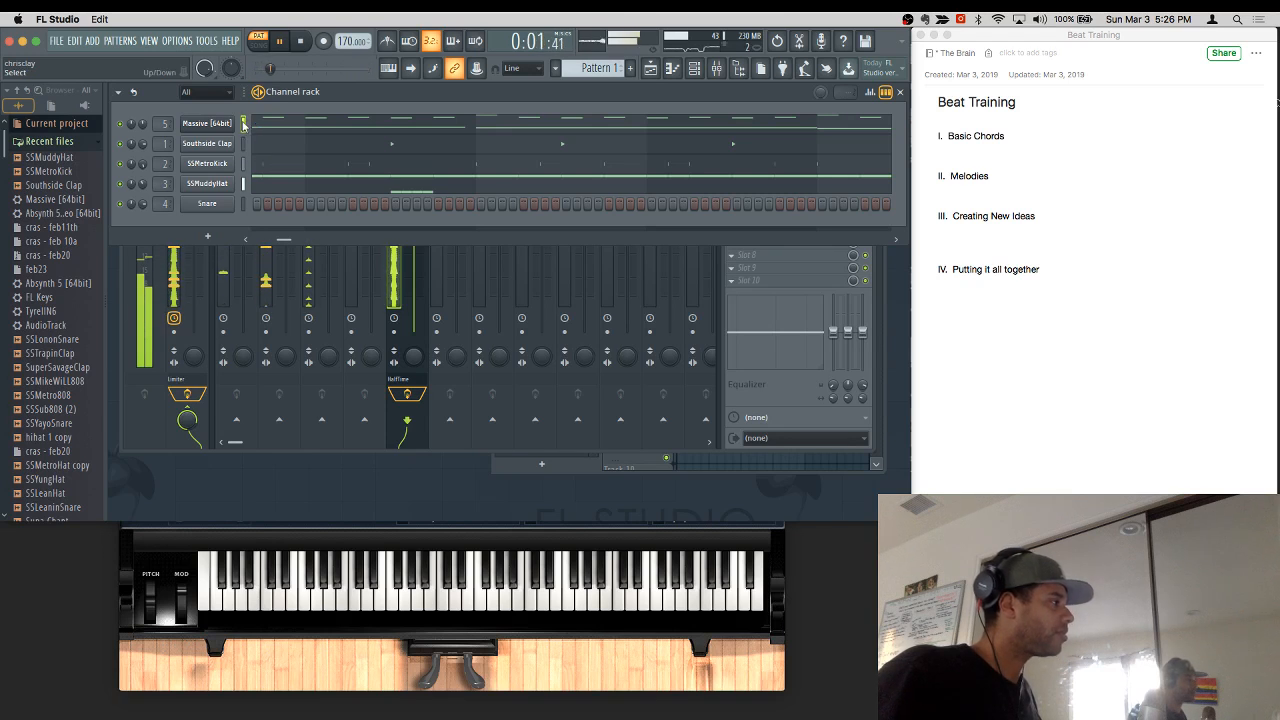
pyautogui.press('space')
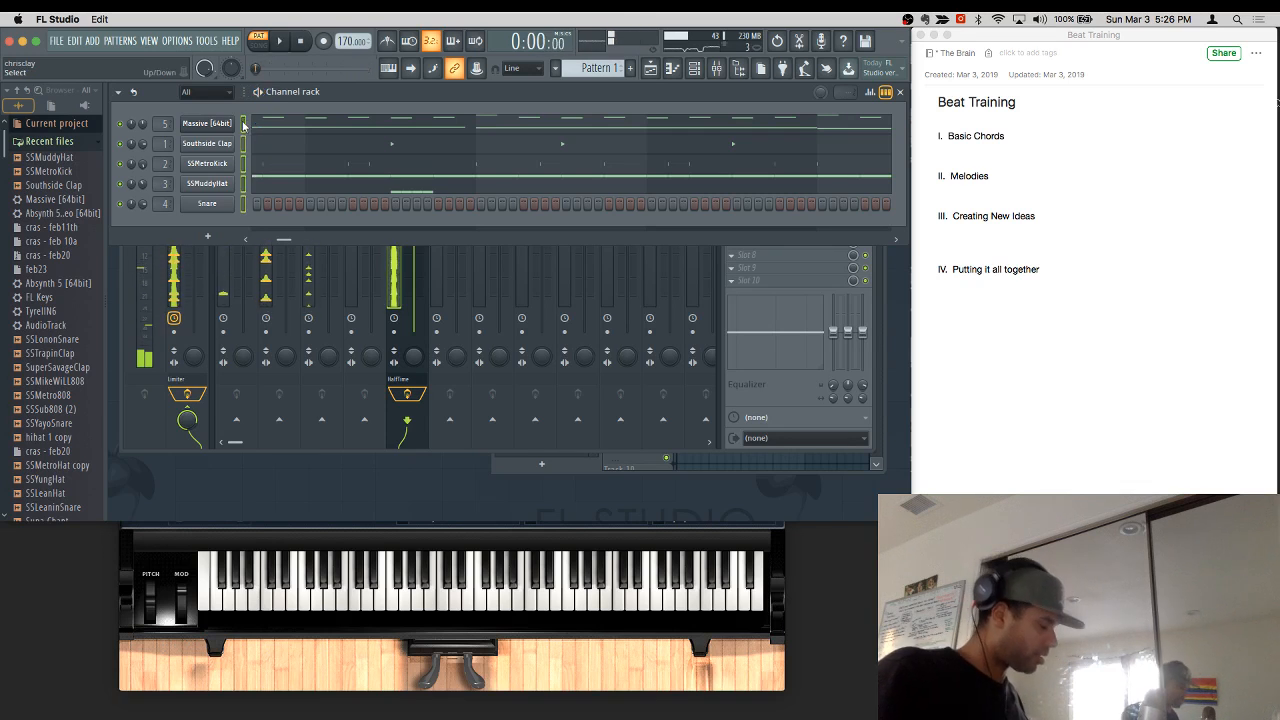
pyautogui.press('super+x')
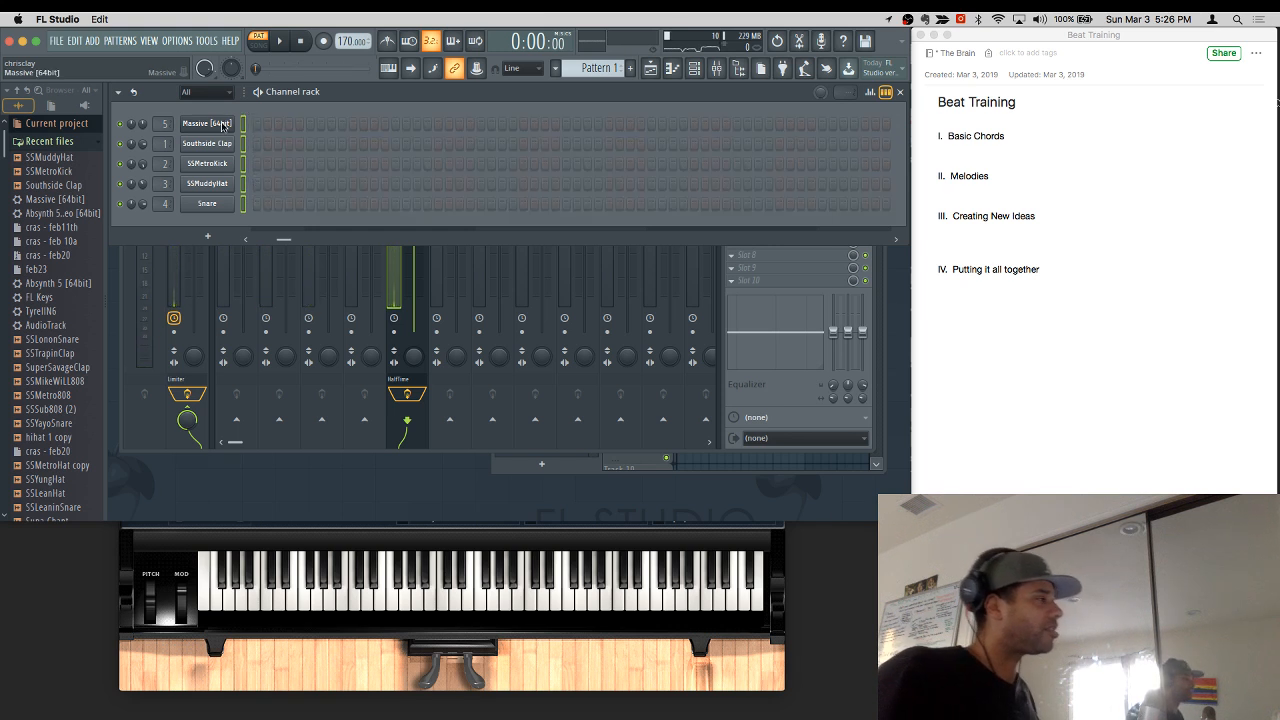
pyautogui.click(222, 126)
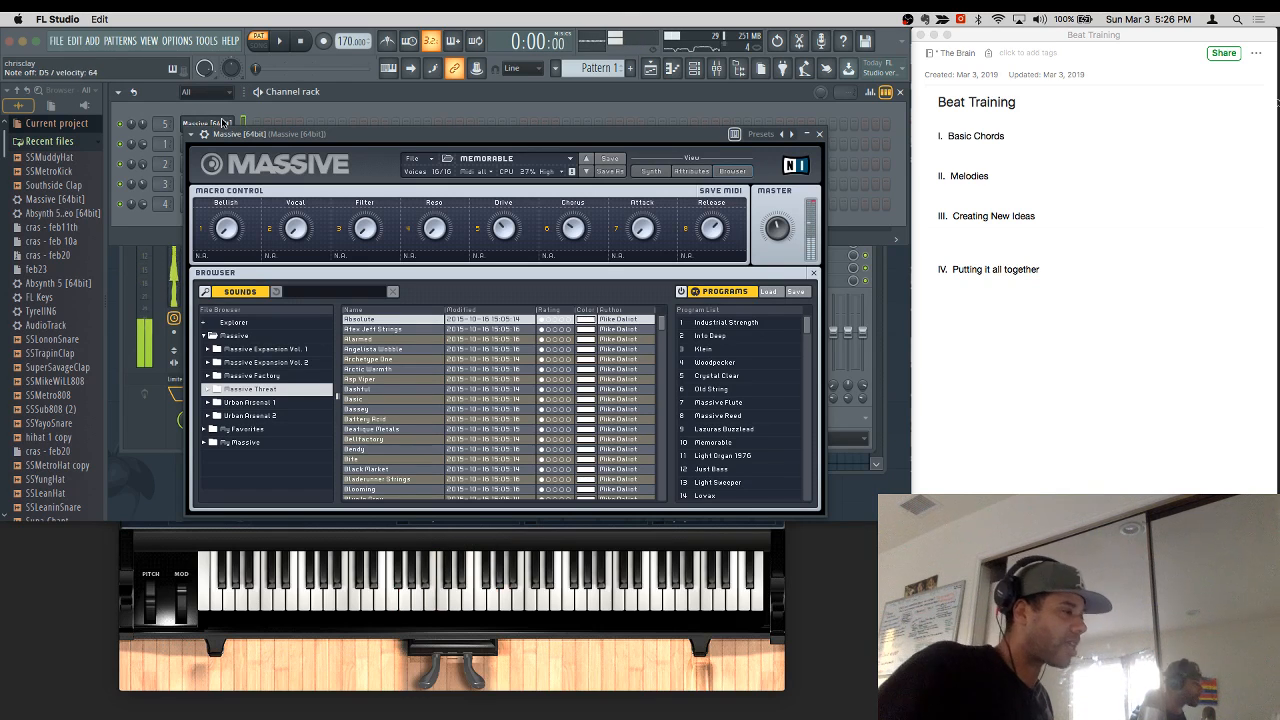
# Step: Audition the Massive Threat programs Just Bass, Lunch Break, Old String, Masha and Mattercules In 4D Dopper
pyautogui.scroll(-1, 706, 455)
pyautogui.click(712, 427)
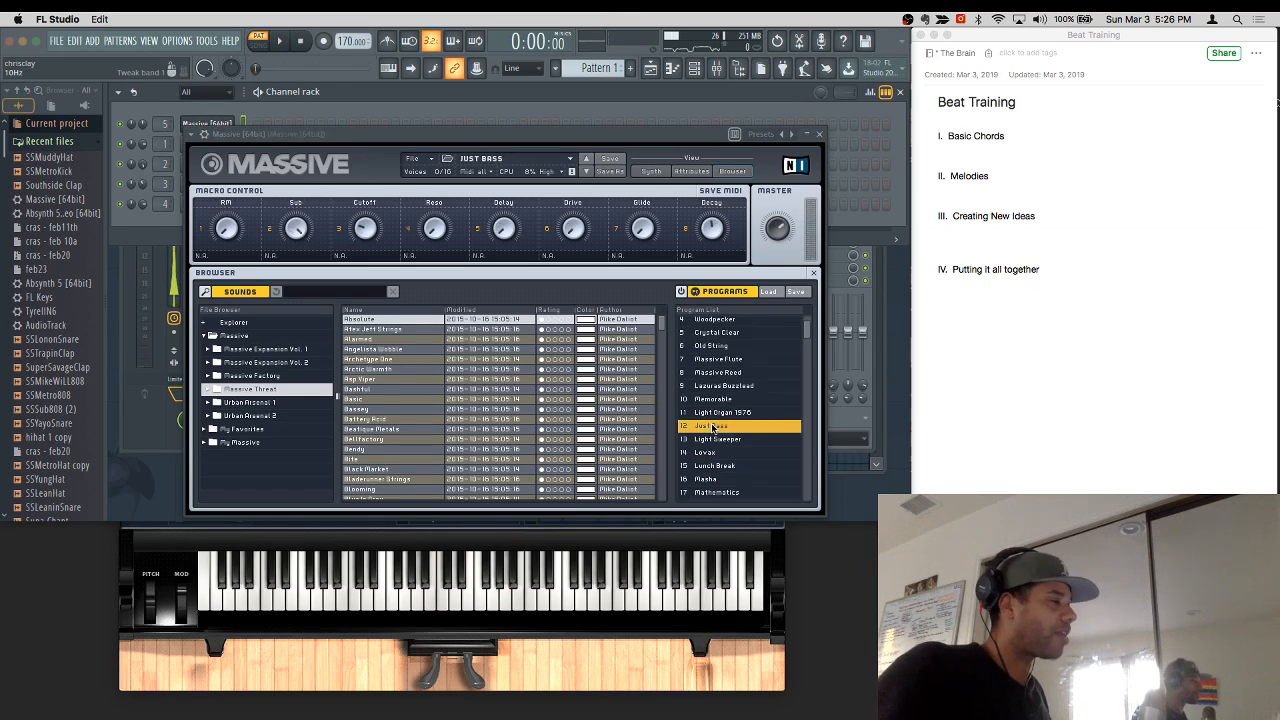
pyautogui.click(748, 452)
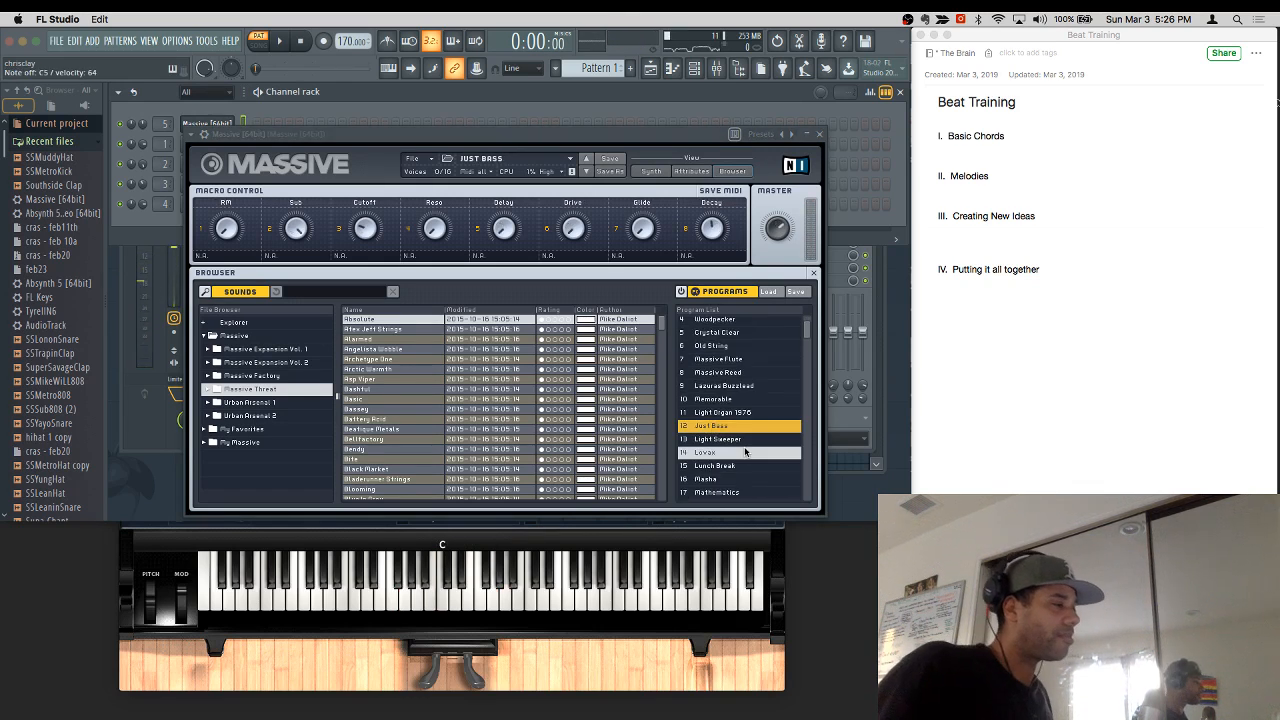
pyautogui.click(748, 465)
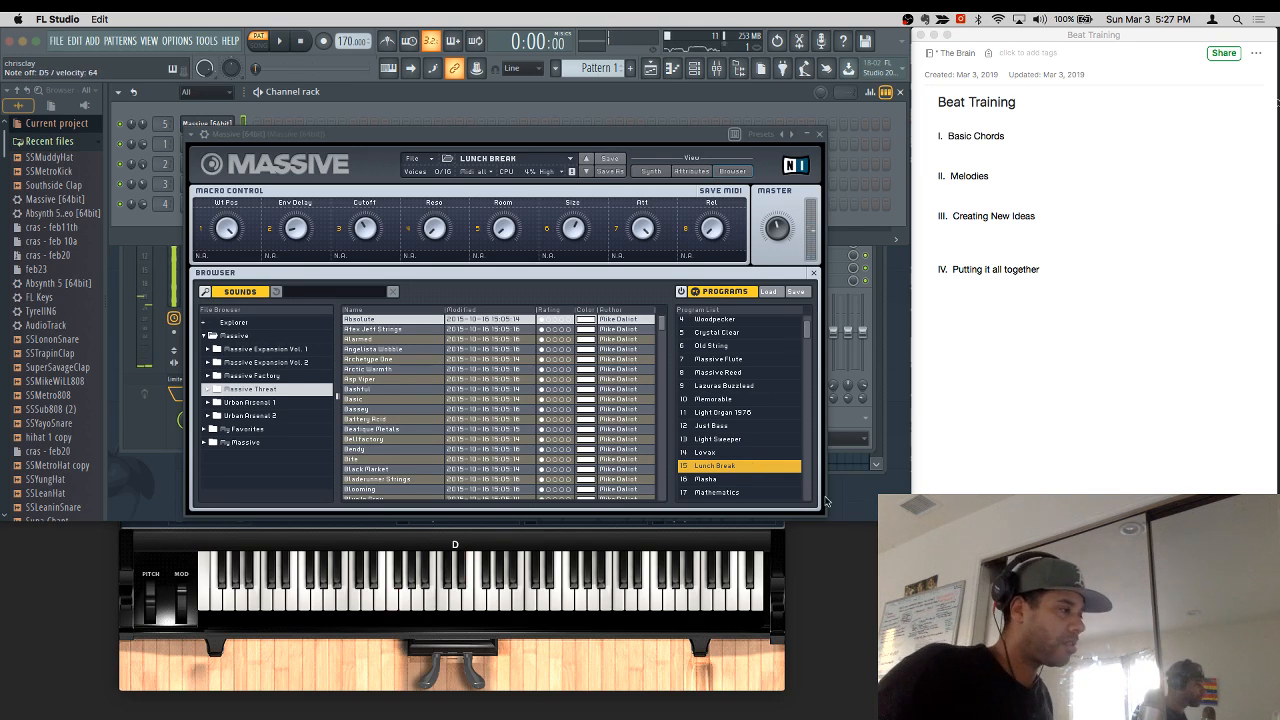
pyautogui.click(713, 347)
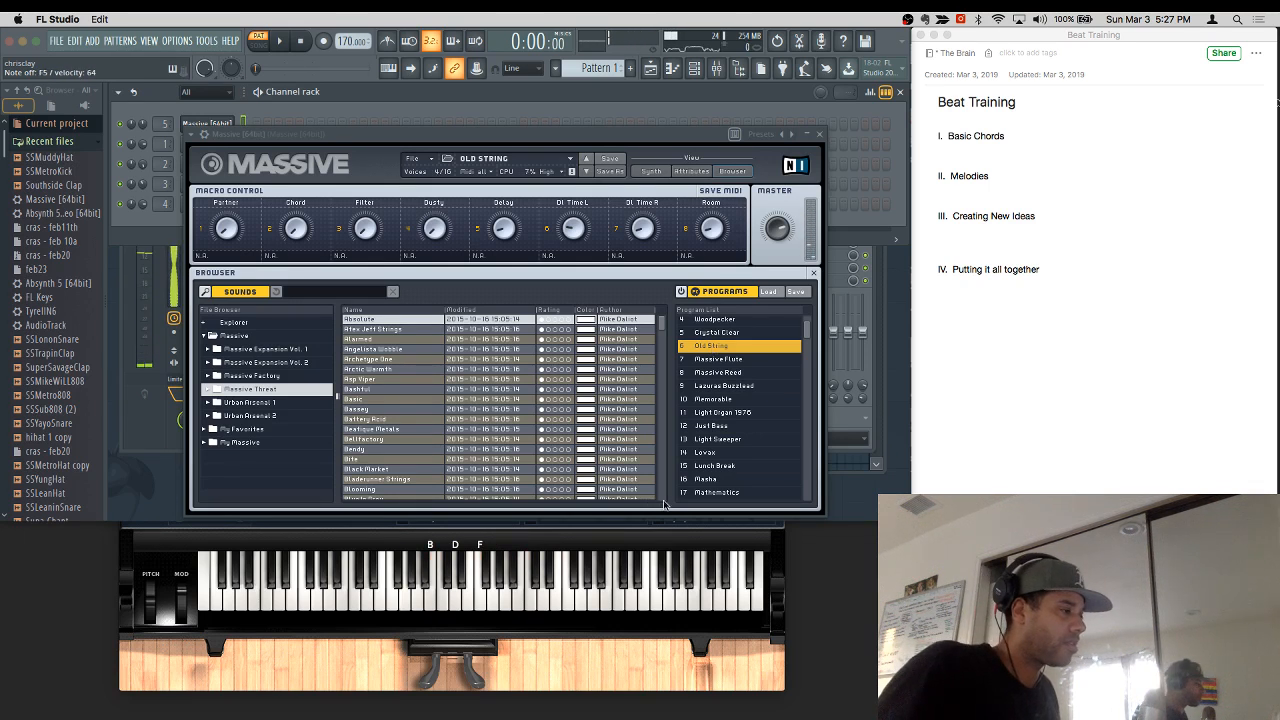
pyautogui.click(708, 484)
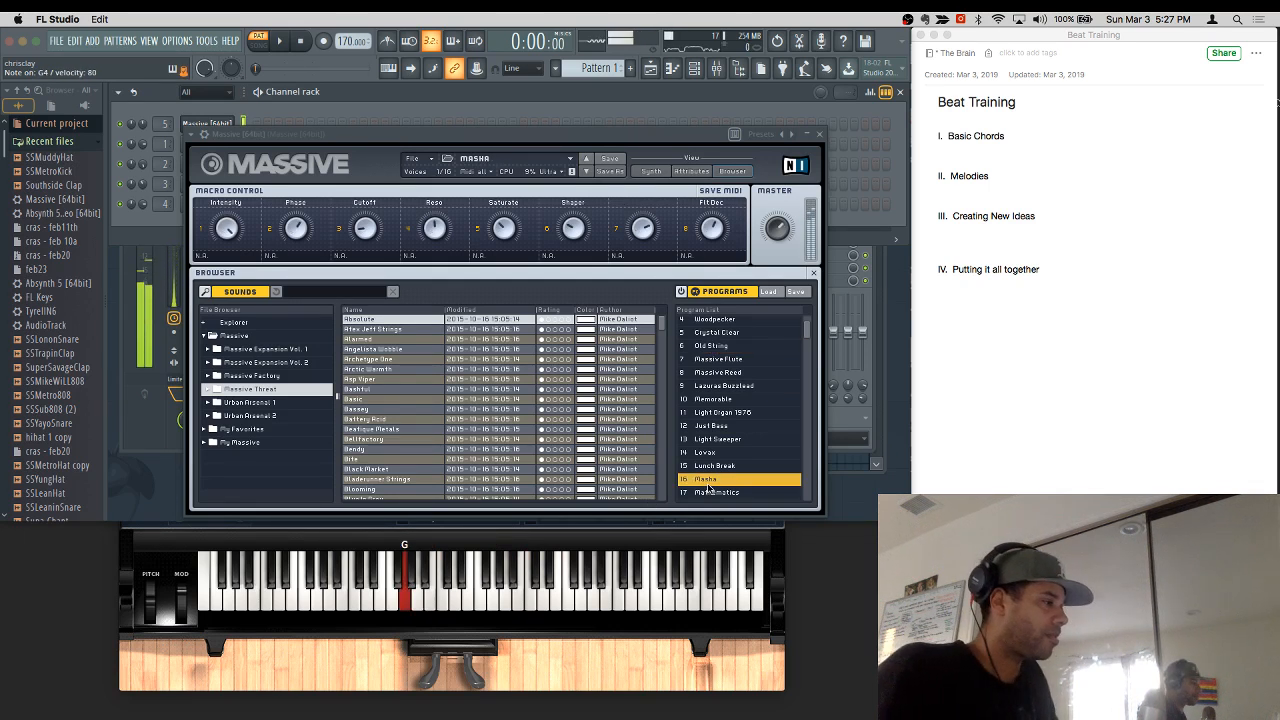
pyautogui.scroll(-1, 708, 487)
pyautogui.click(710, 482)
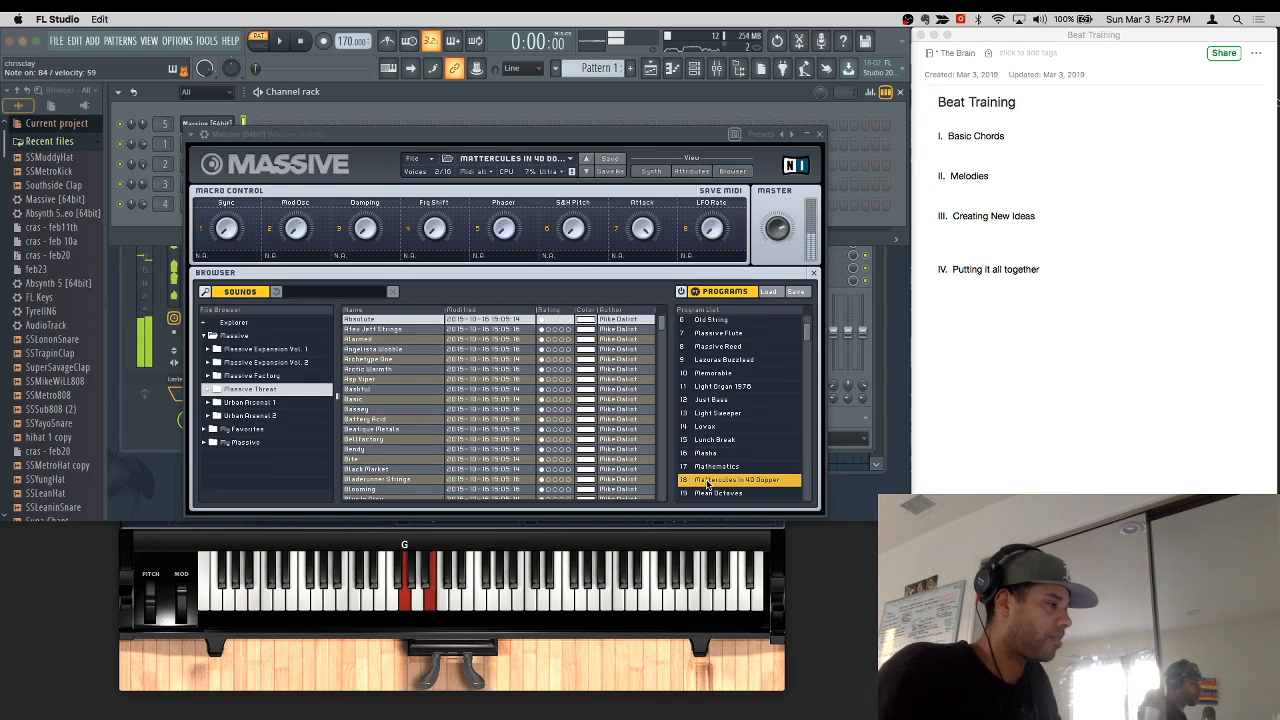
# Step: Continue auditioning Massive Threat programs, including Mean Octaves and Miss Smooth
pyautogui.scroll(-3, 715, 497)
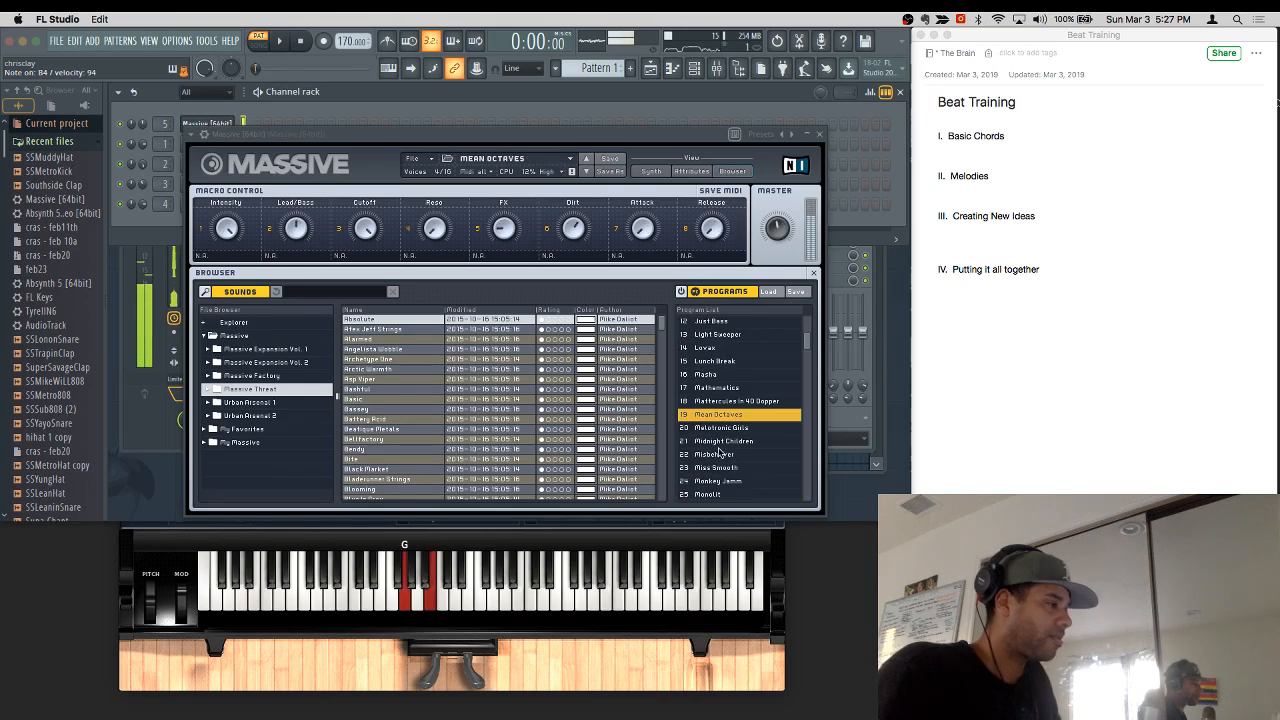
pyautogui.click(719, 453)
pyautogui.click(730, 467)
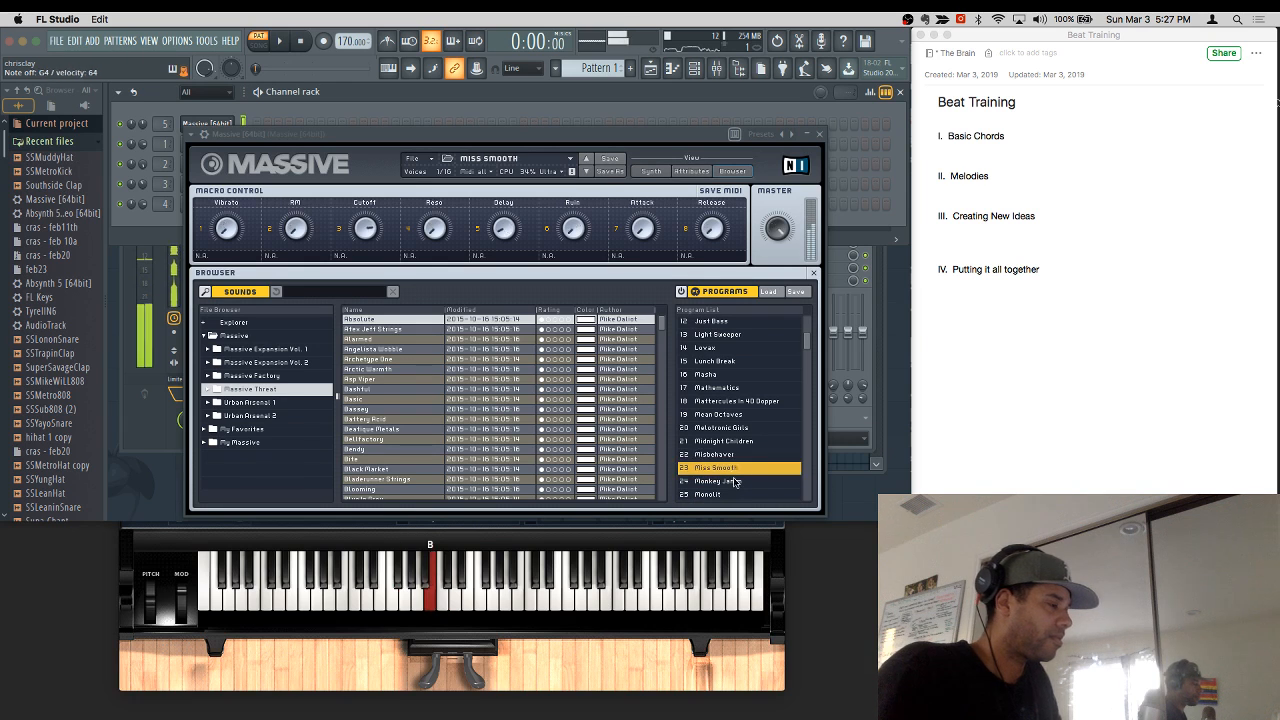
pyautogui.scroll(-3, 737, 487)
pyautogui.click(725, 426)
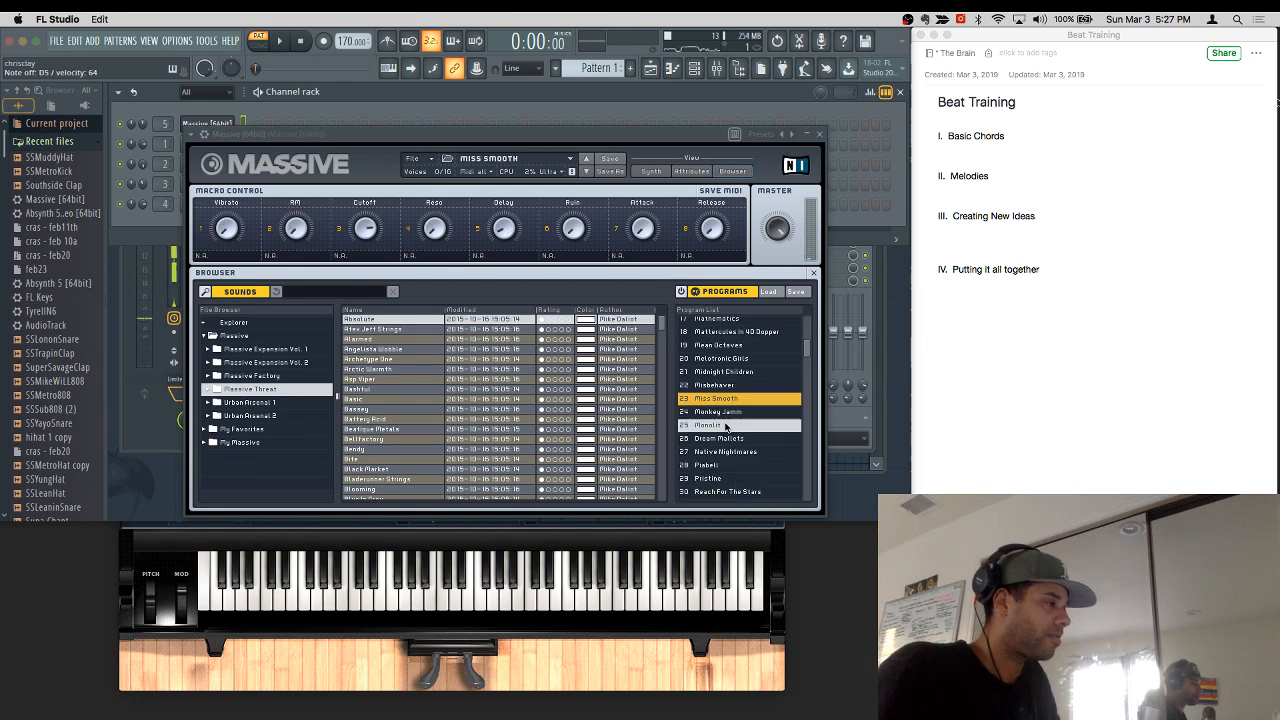
# Step: Audition Monkey Jamm, Piabell and Pristine in Massive, and load the Reach For The Stars program
pyautogui.press('Up')
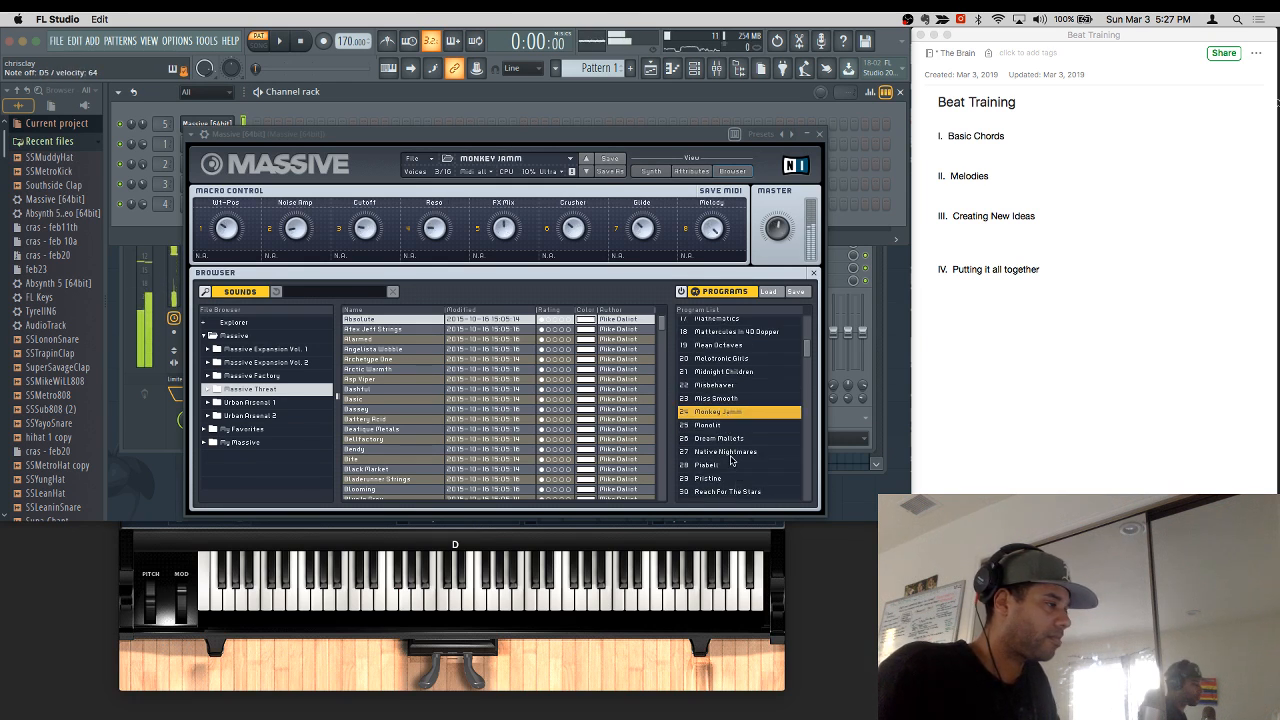
pyautogui.click(731, 466)
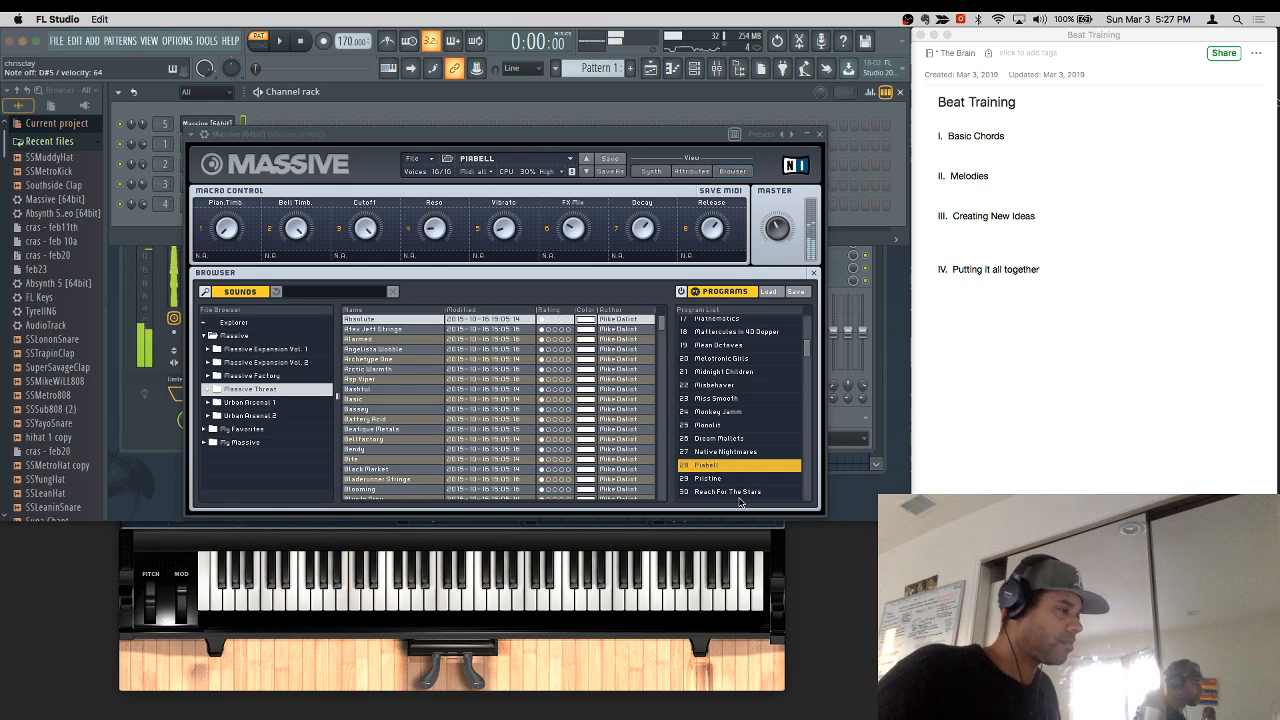
pyautogui.click(737, 482)
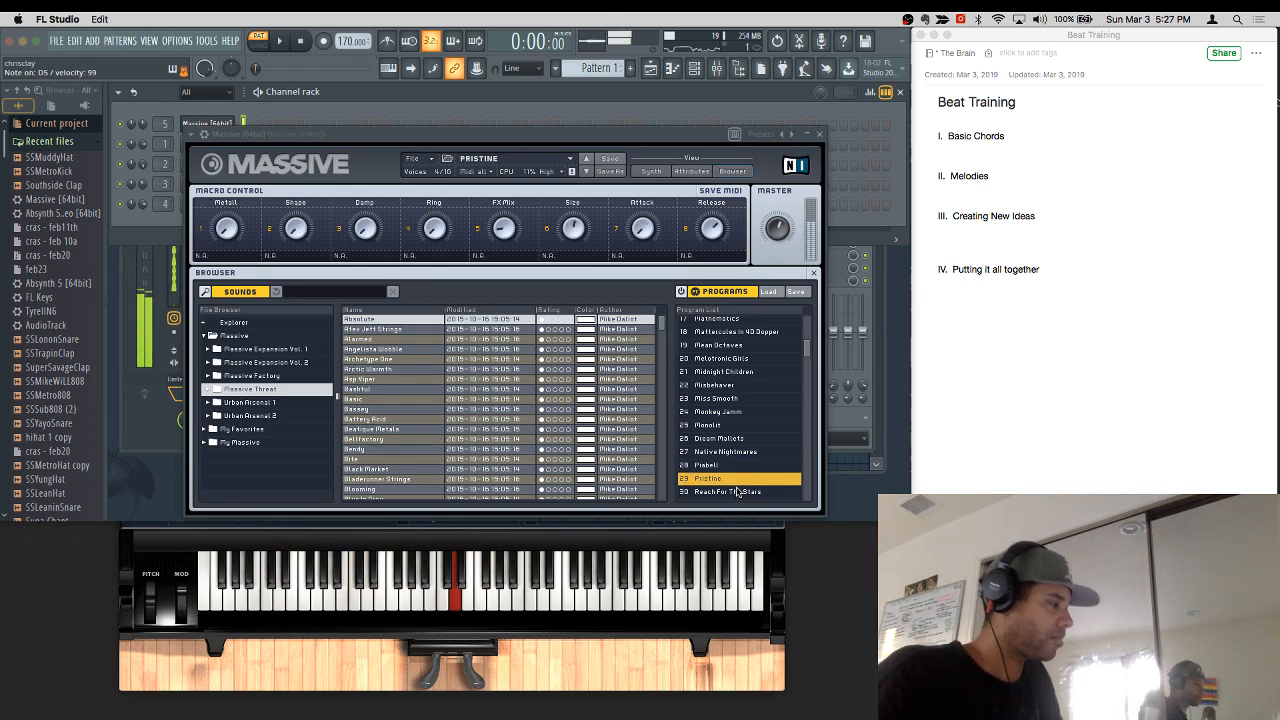
pyautogui.click(737, 492)
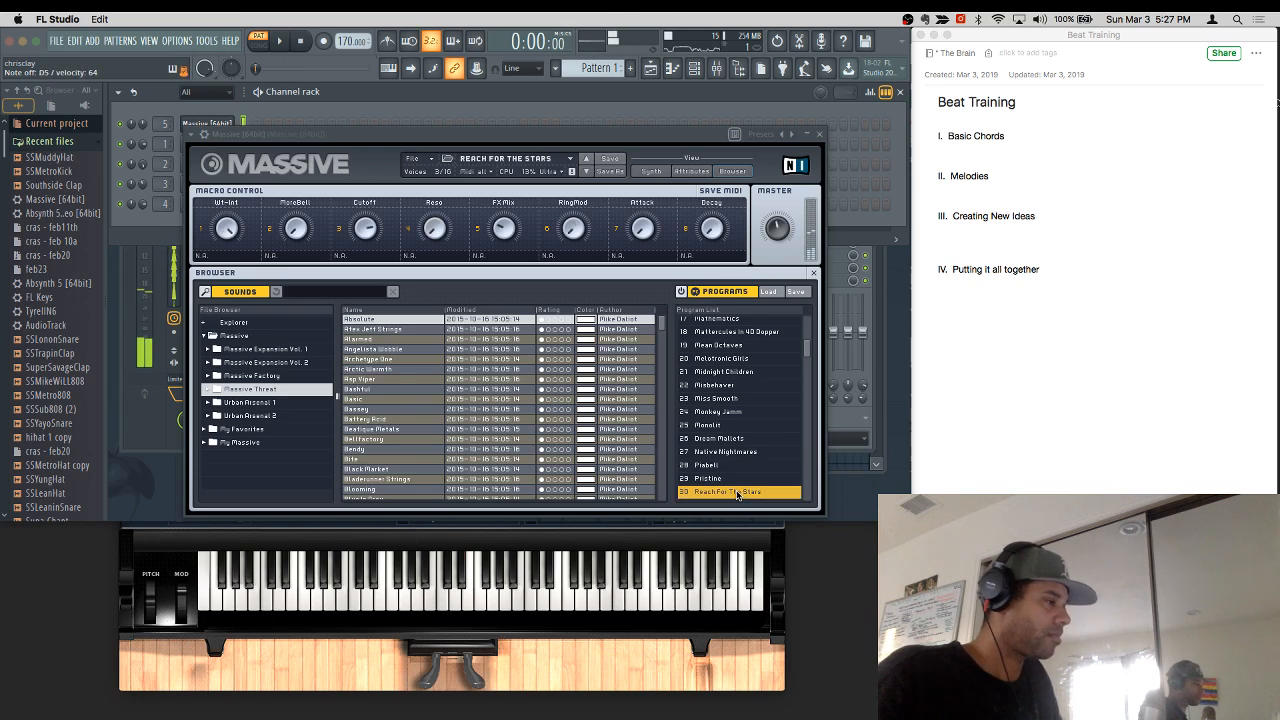
pyautogui.scroll(-2, 737, 494)
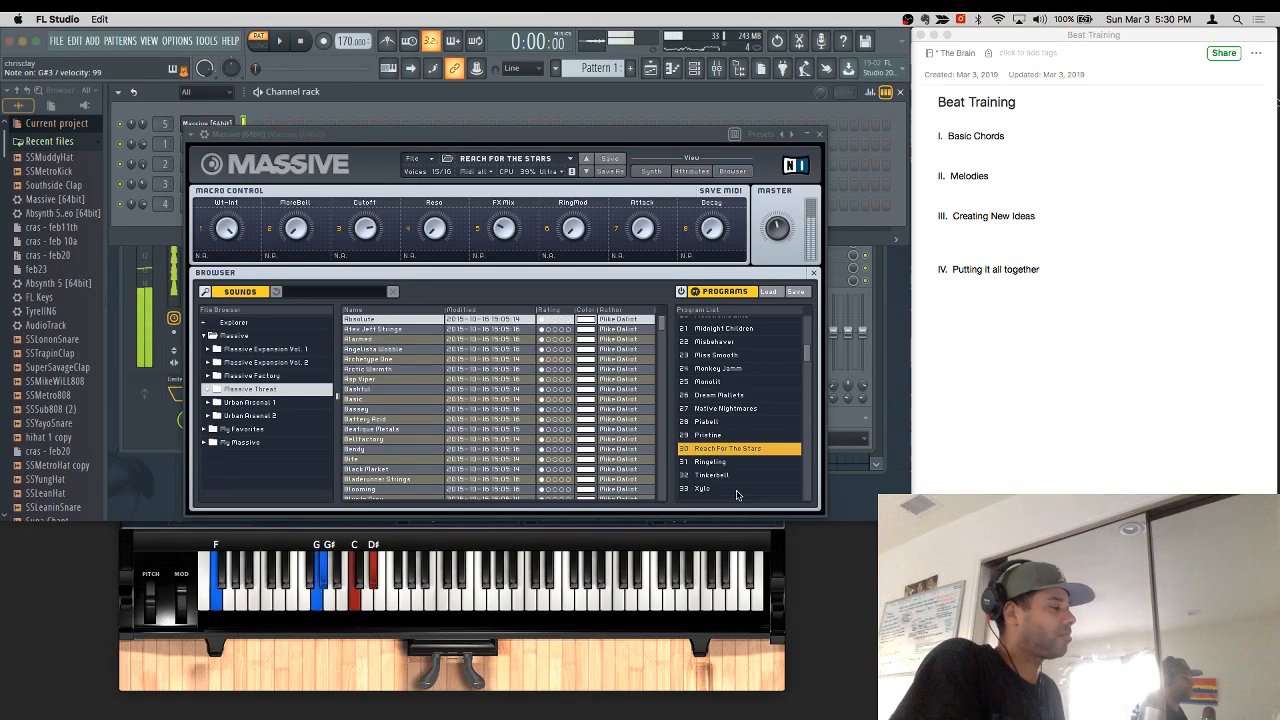
pyautogui.press('super+Tab')
pyautogui.press('super+Tab')
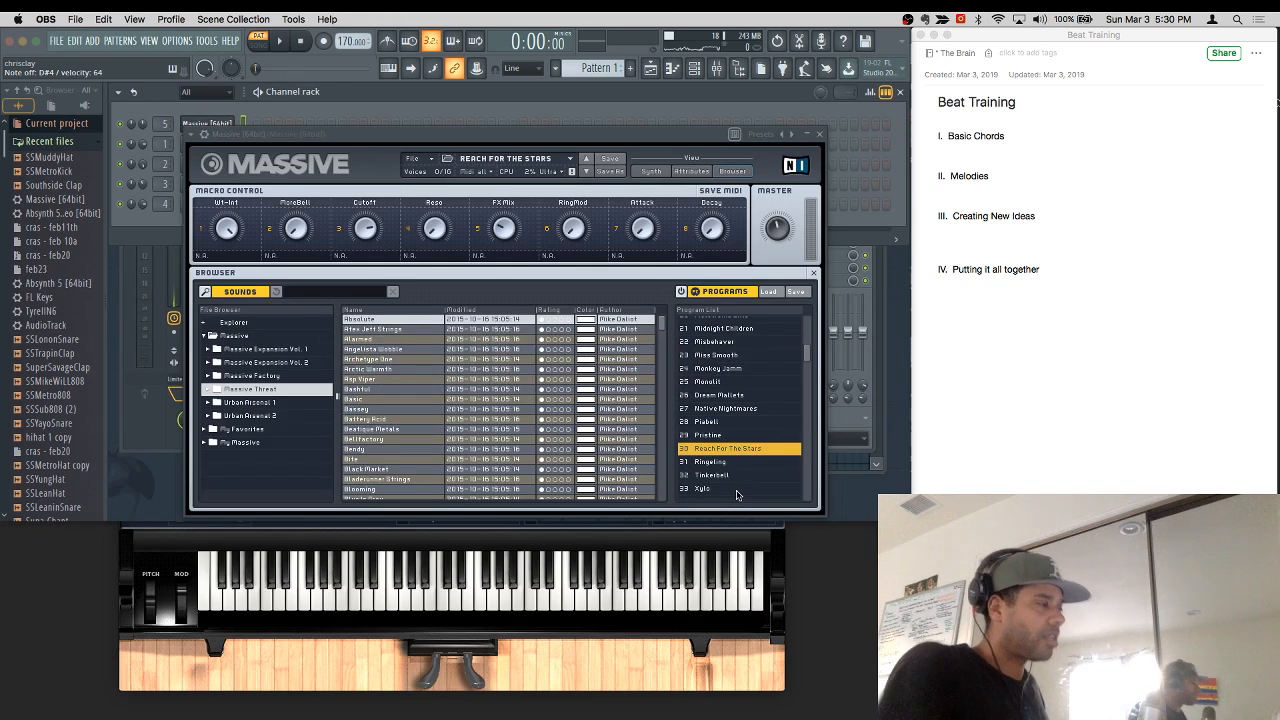
pyautogui.press('super+Tab')
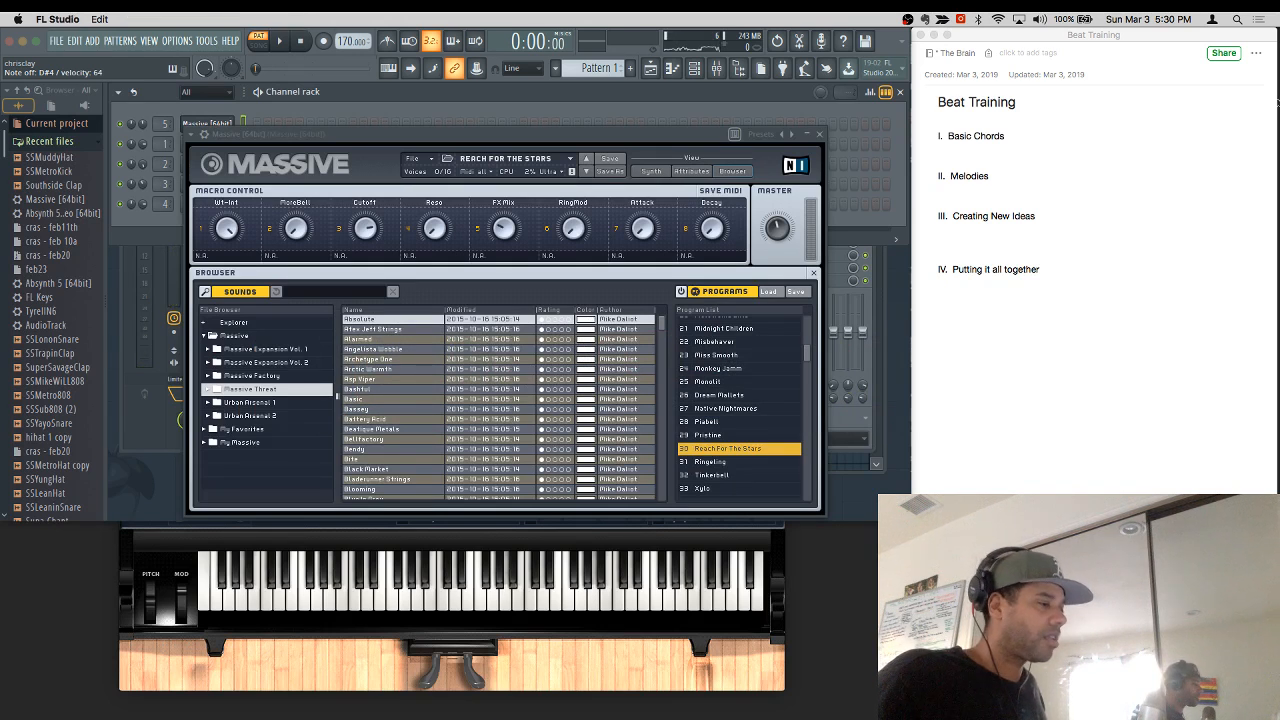
pyautogui.moveTo(700, 718)
pyautogui.click(855, 704)
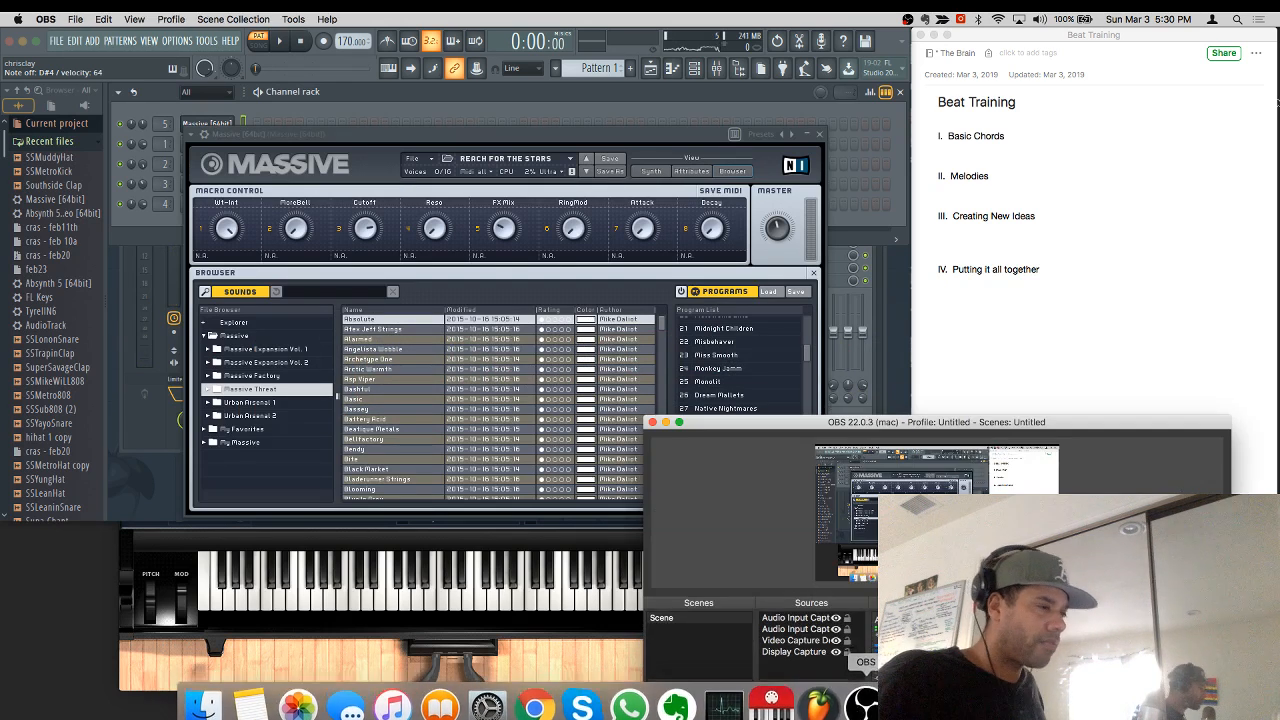
pyautogui.click(665, 423)
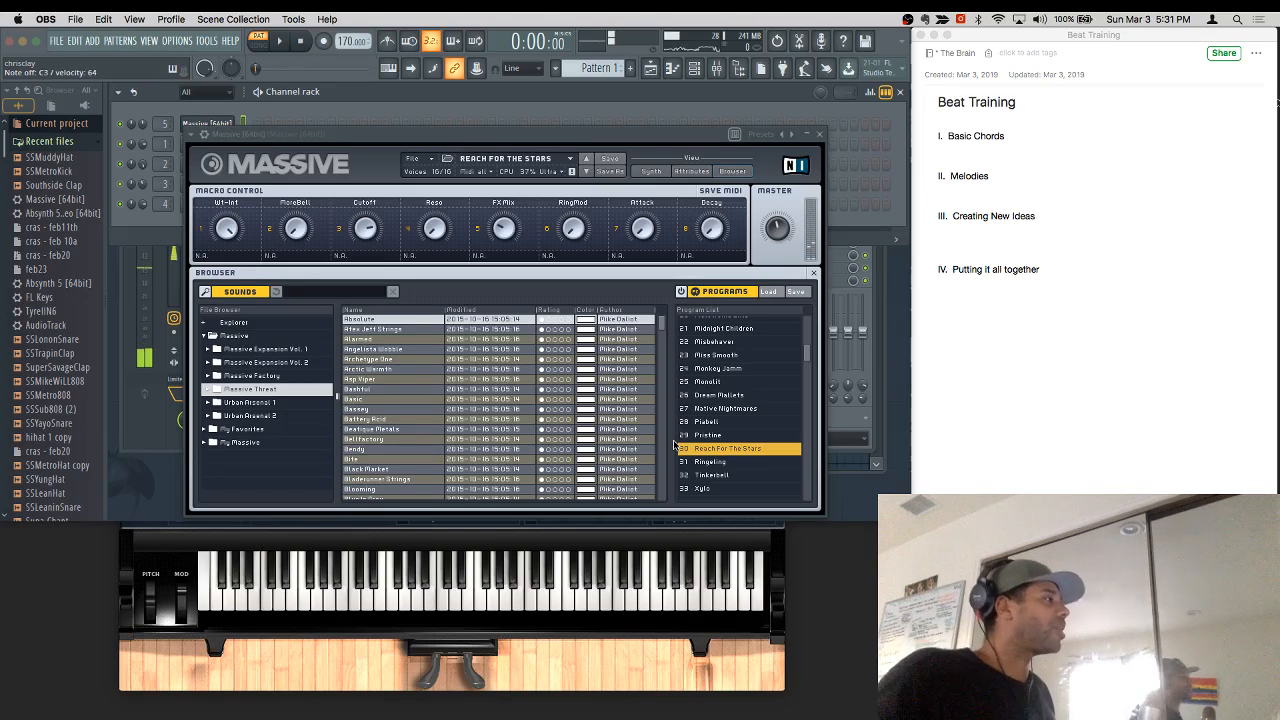
# Step: Close the Massive plugin and record a live chord progression on its channel in Pattern 1 with the metronome on
pyautogui.click(645, 172)
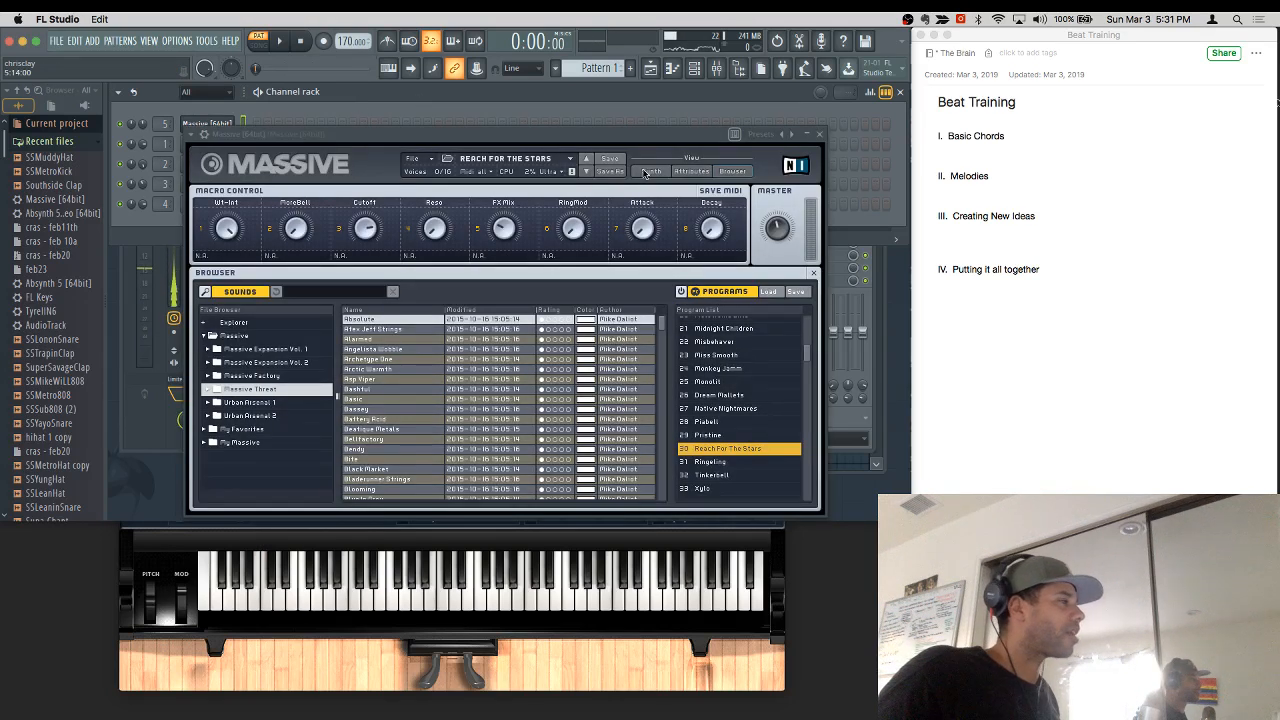
pyautogui.click(819, 134)
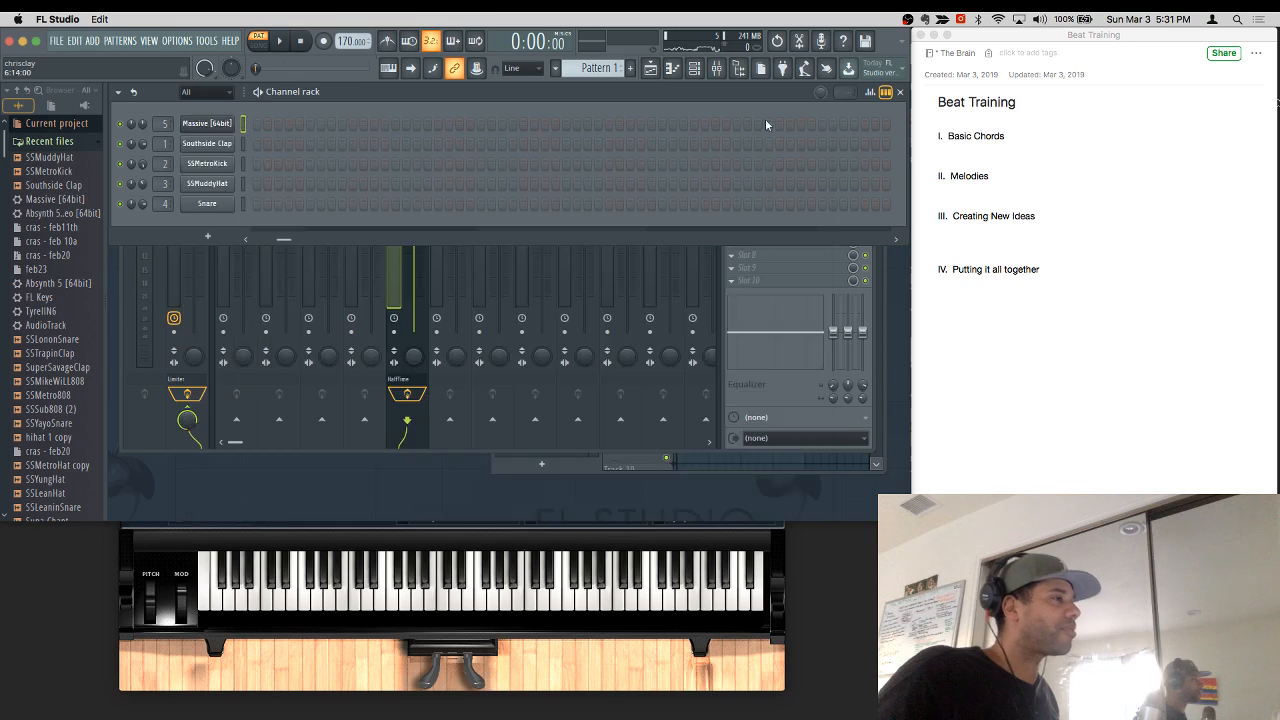
pyautogui.click(323, 41)
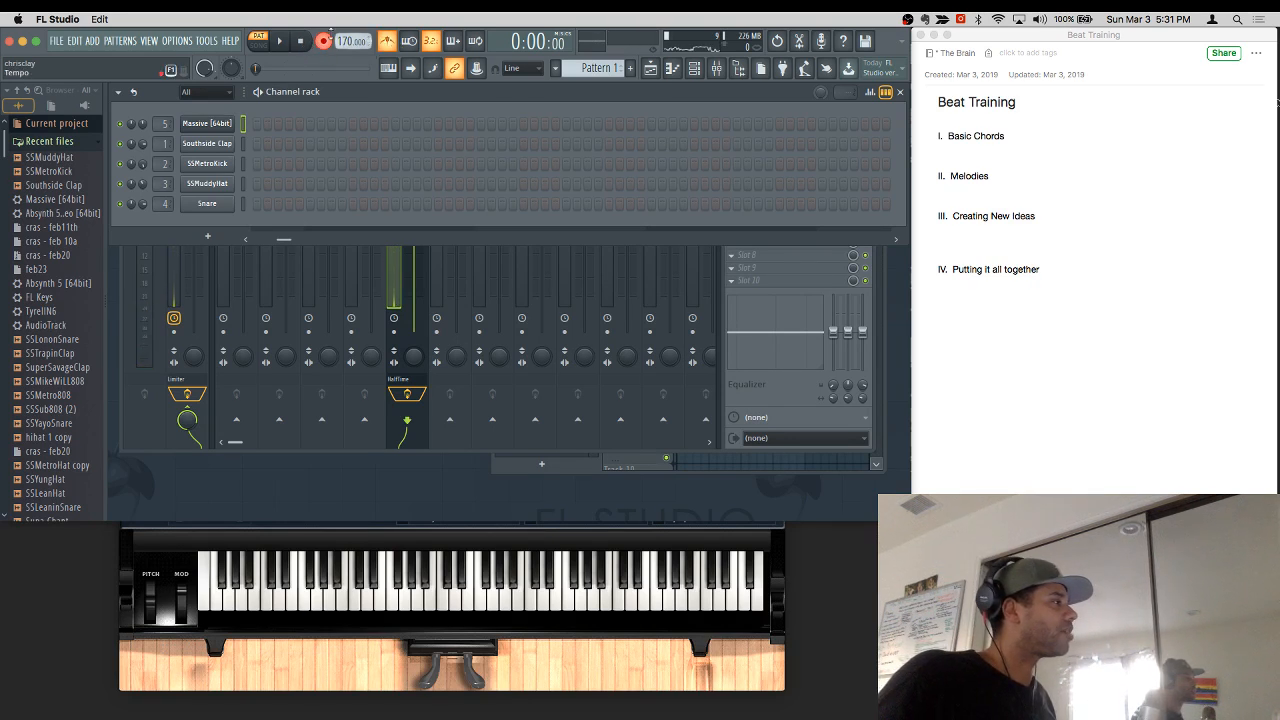
pyautogui.click(280, 42)
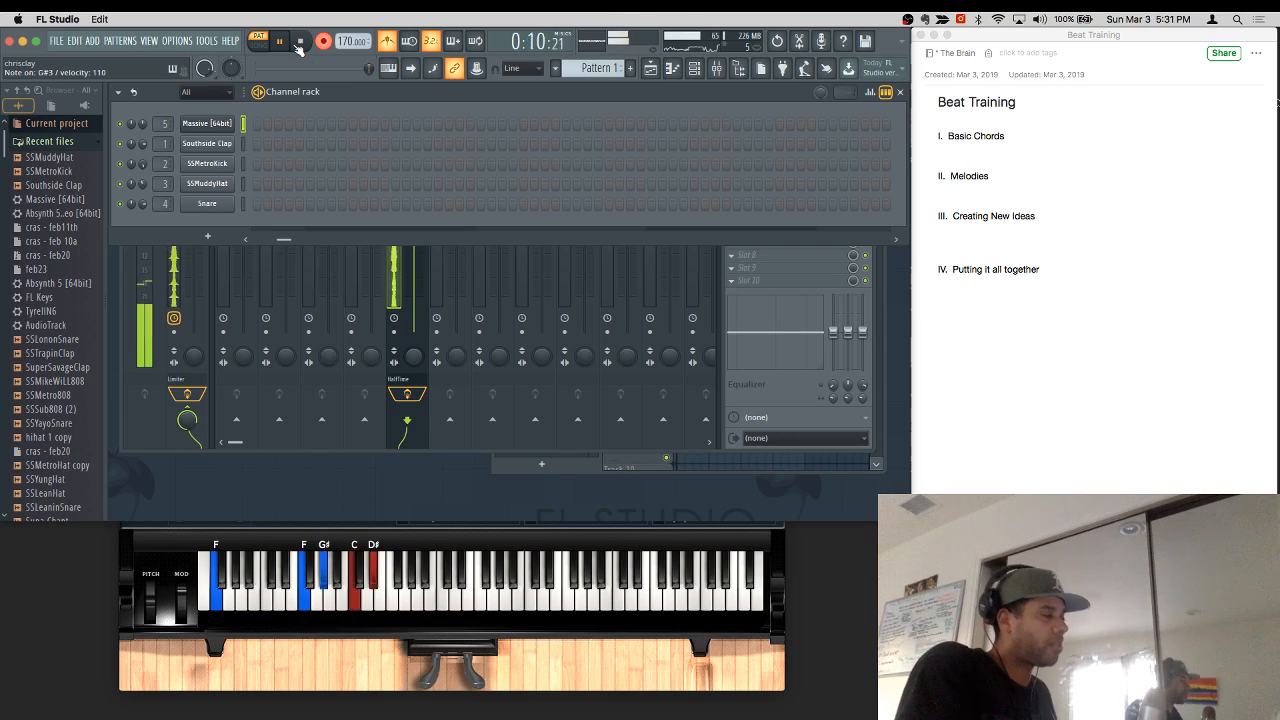
pyautogui.click(299, 44)
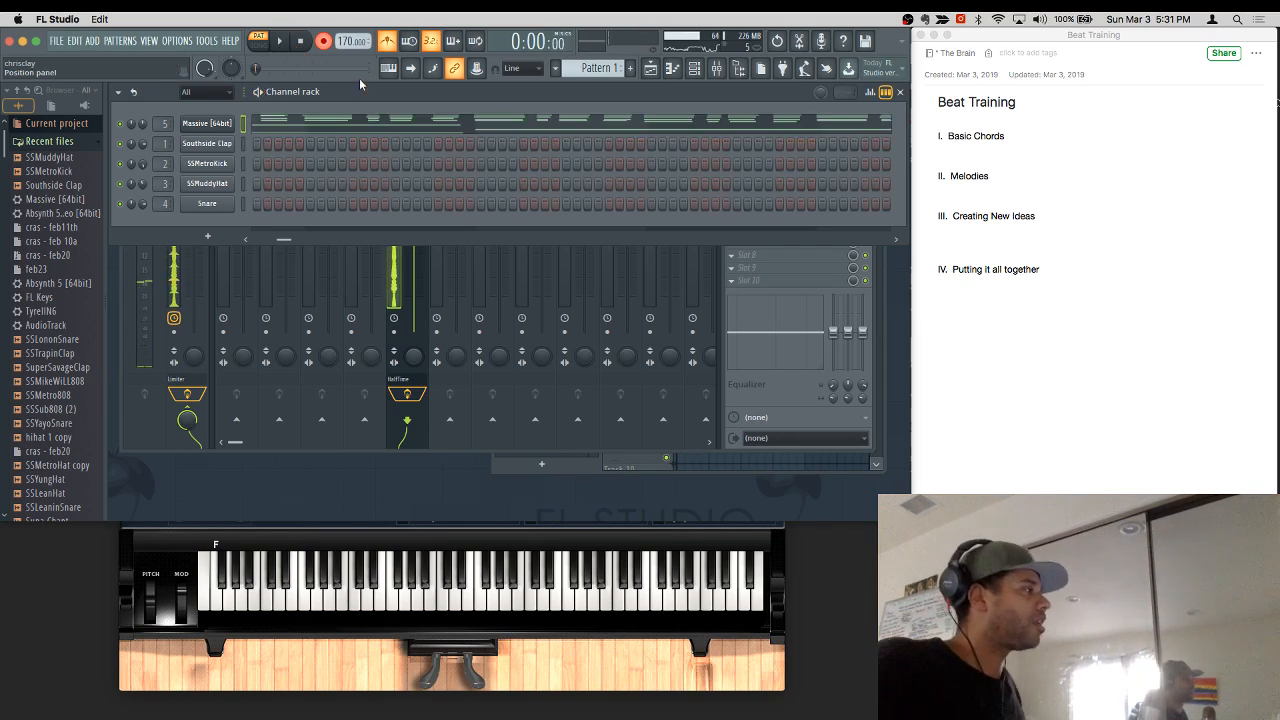
# Step: Disarm recording and play back the start of the recorded Massive chords
pyautogui.press('r')
pyautogui.press('space')
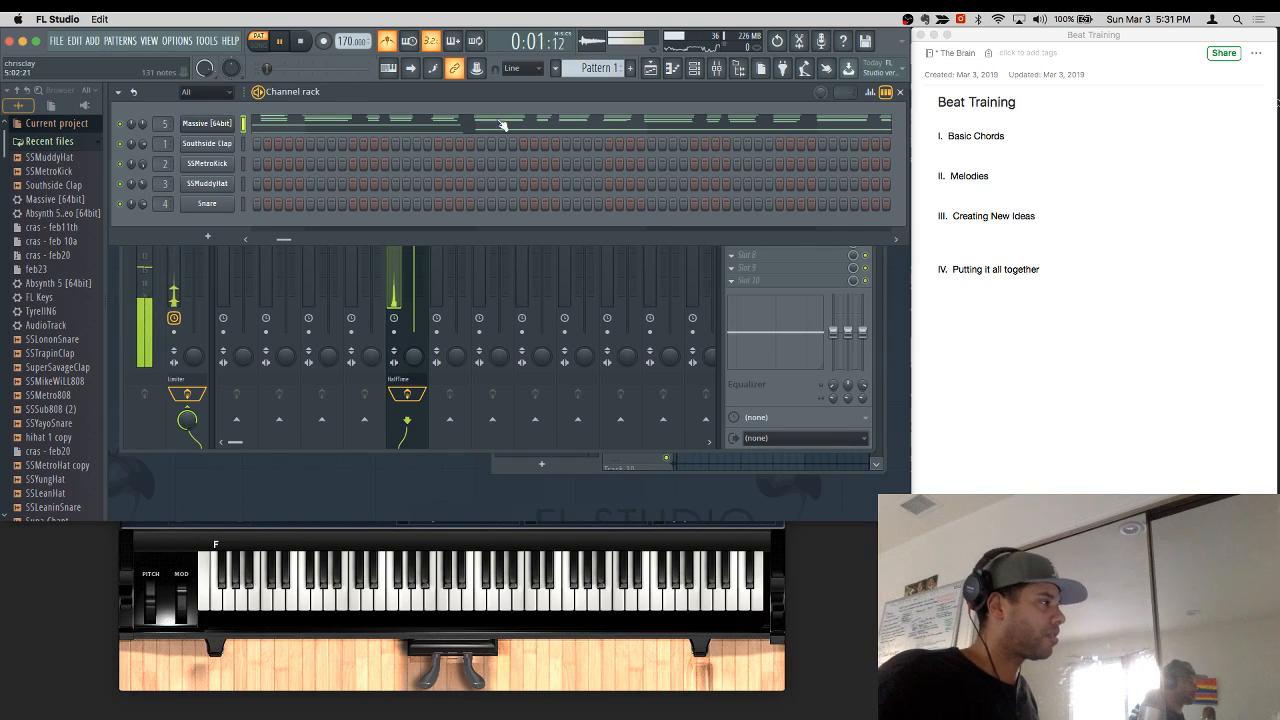
pyautogui.press('space')
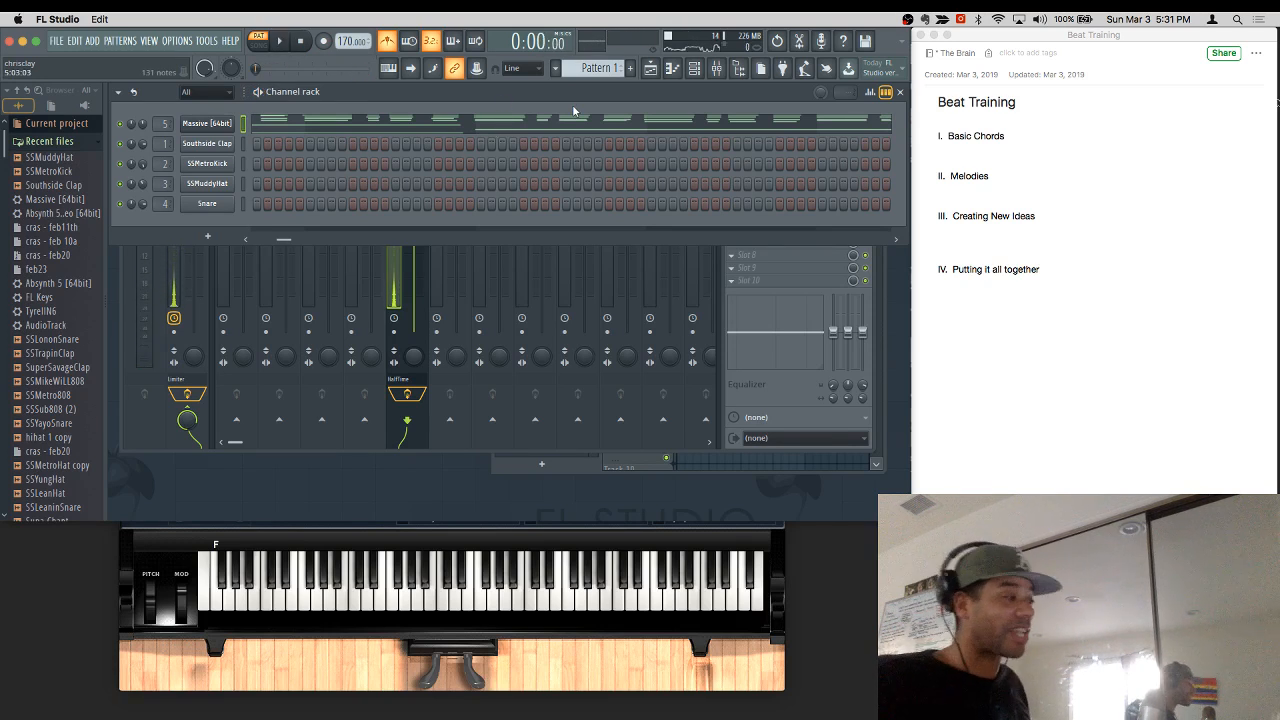
# Step: Check the Massive insert in the mixer, close the mixer, and replay Pattern 1 with the metronome off
pyautogui.click(165, 123)
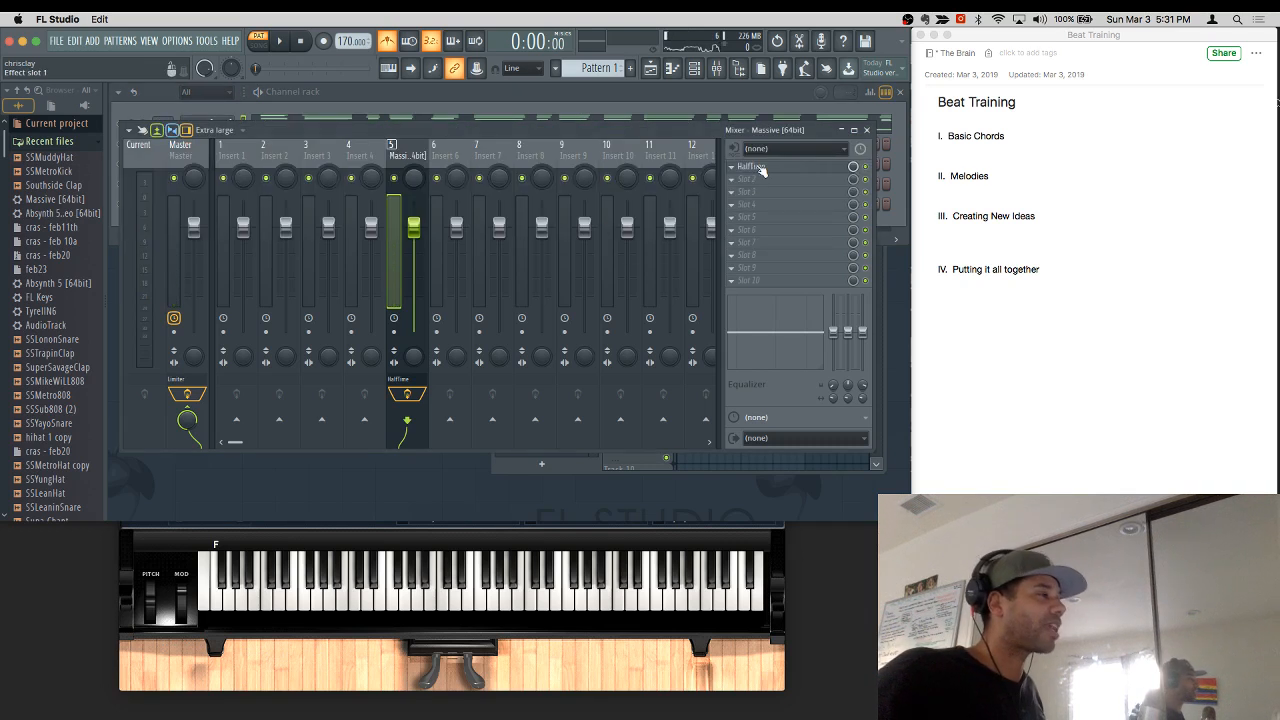
pyautogui.click(866, 130)
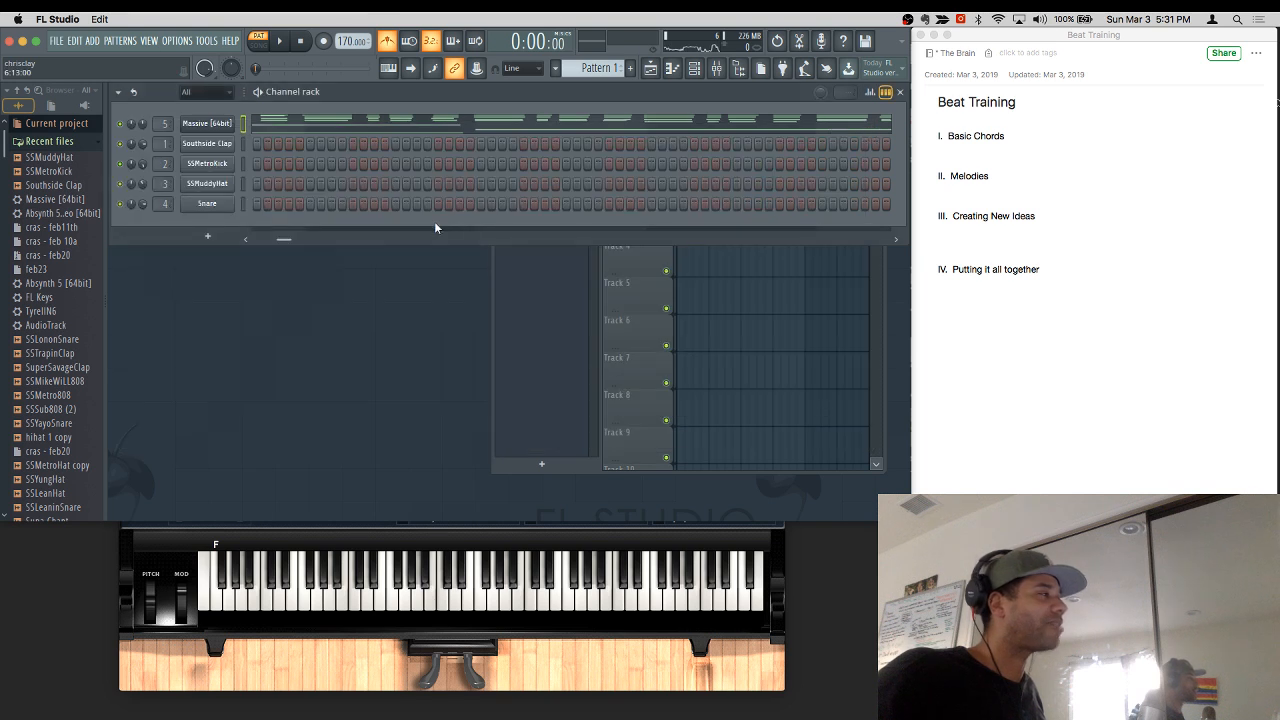
pyautogui.press('space')
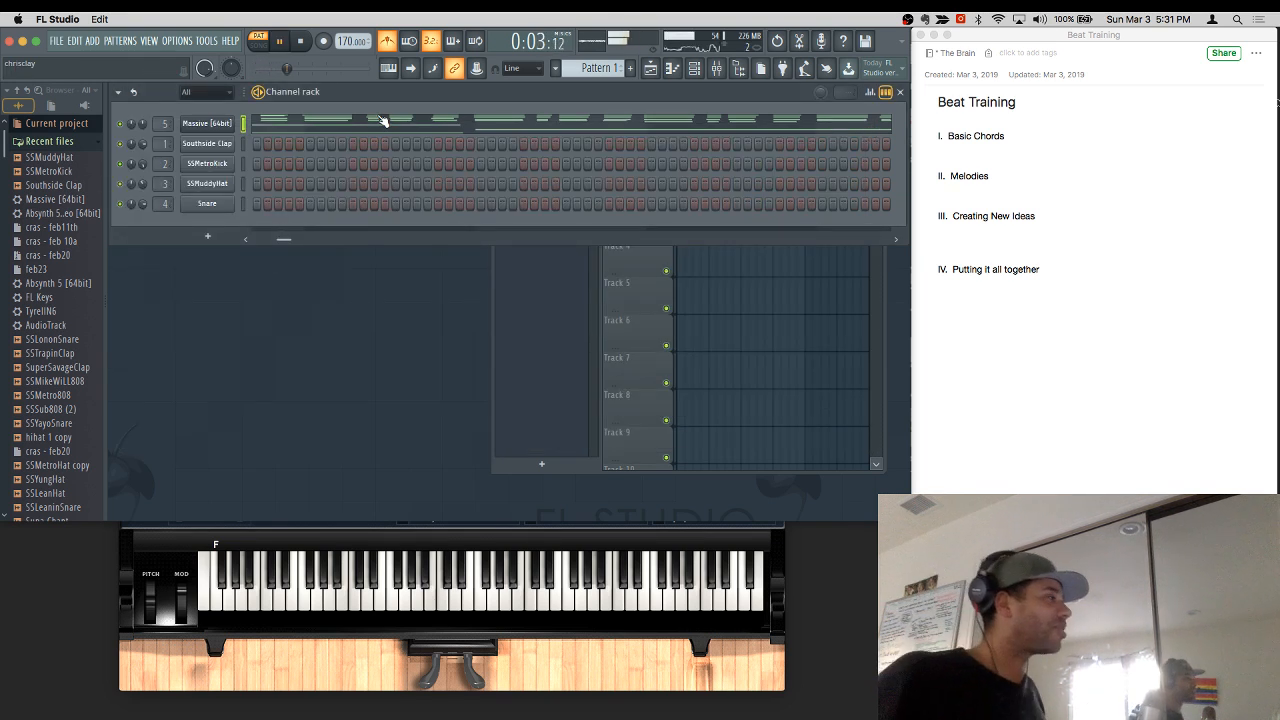
pyautogui.click(391, 45)
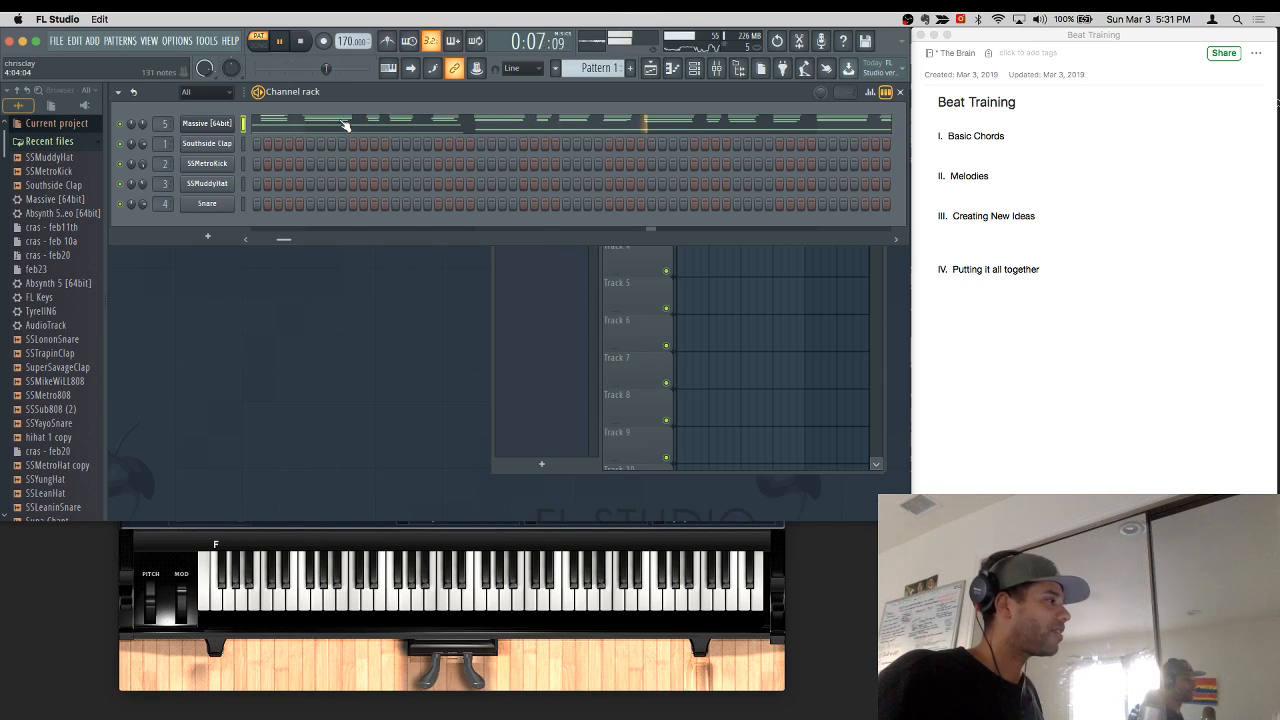
# Step: Place the Pattern 1 clip at bar 1 of Track 1 in the Playlist and stop playback
pyautogui.click(627, 309)
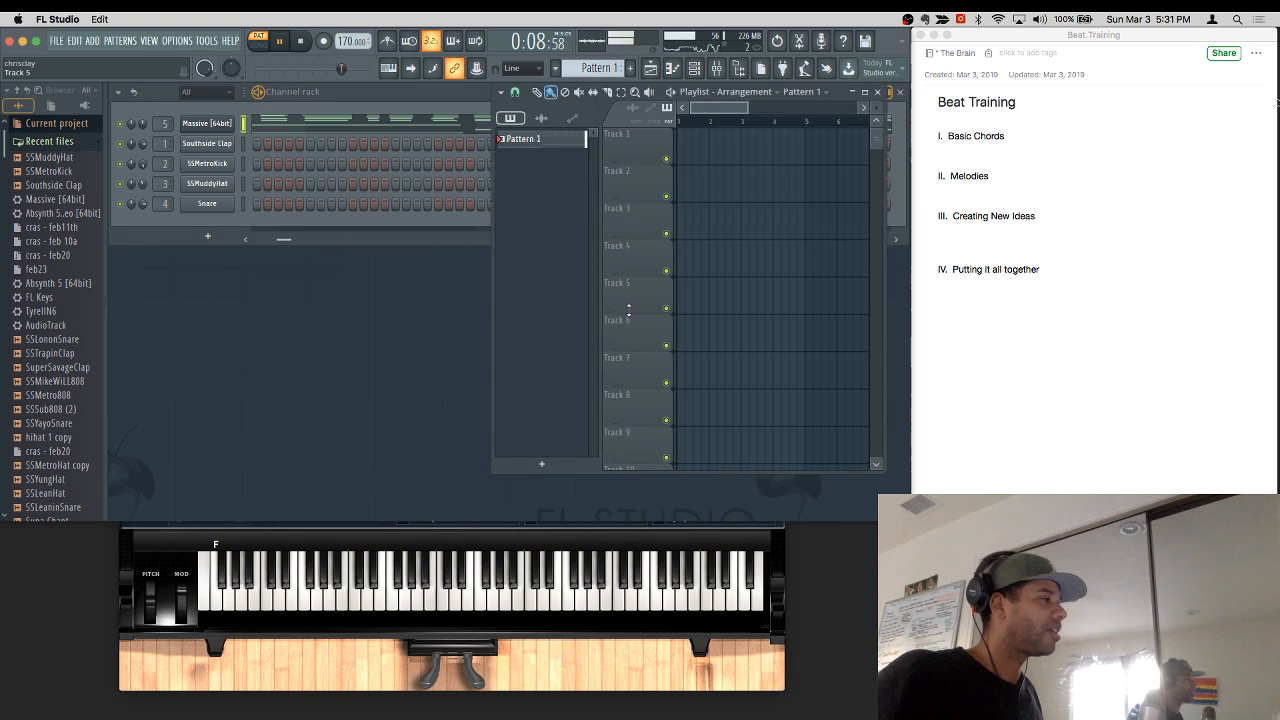
pyautogui.click(700, 135)
pyautogui.moveTo(714, 157); pyautogui.dragTo(676, 151)
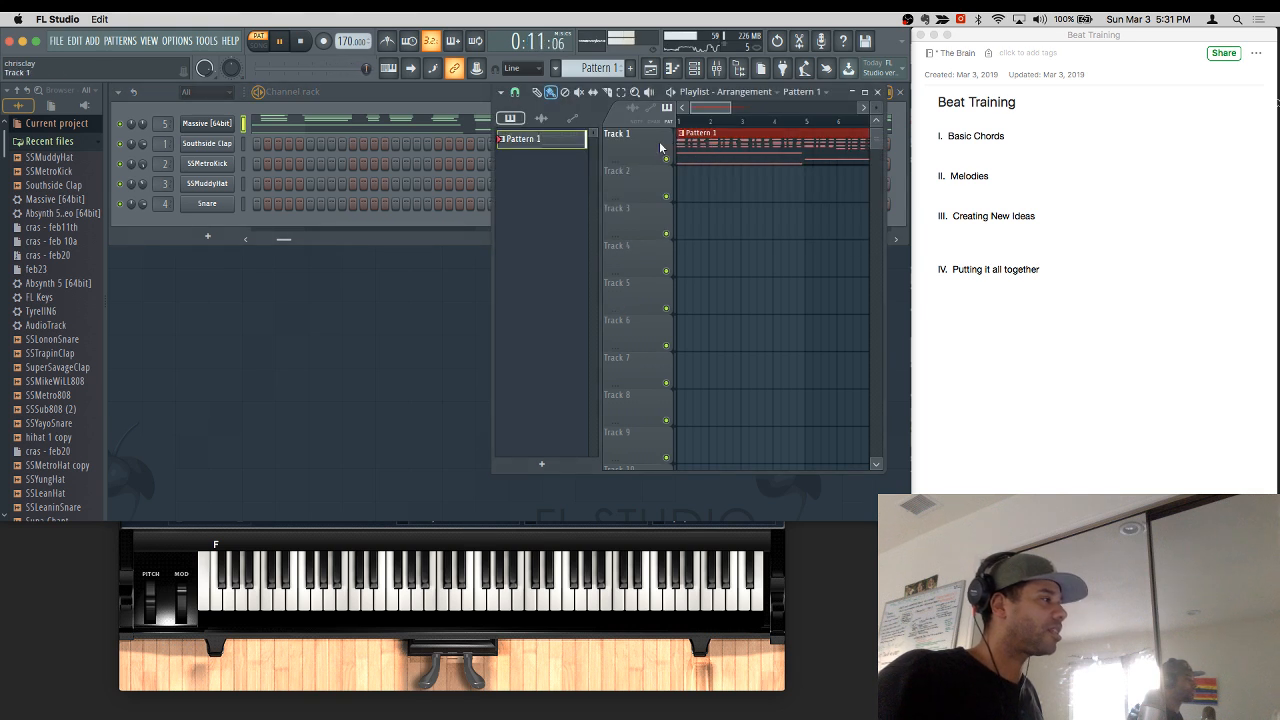
pyautogui.press('space')
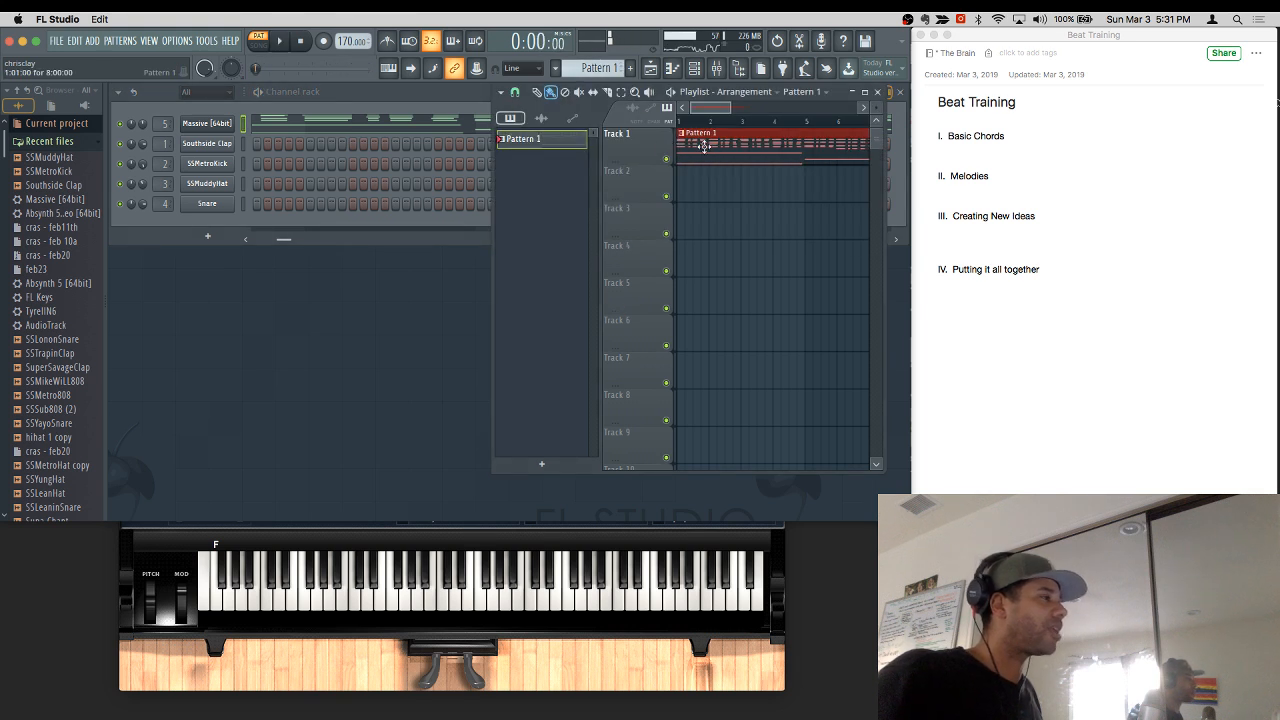
# Step: Create Pattern 2 and place its clip at bar 1 of Track 2 in the Playlist
pyautogui.moveTo(730, 108)
pyautogui.mouseDown()
pyautogui.moveTo(762, 108)
pyautogui.moveTo(747, 108)
pyautogui.mouseUp()
pyautogui.click(630, 68)
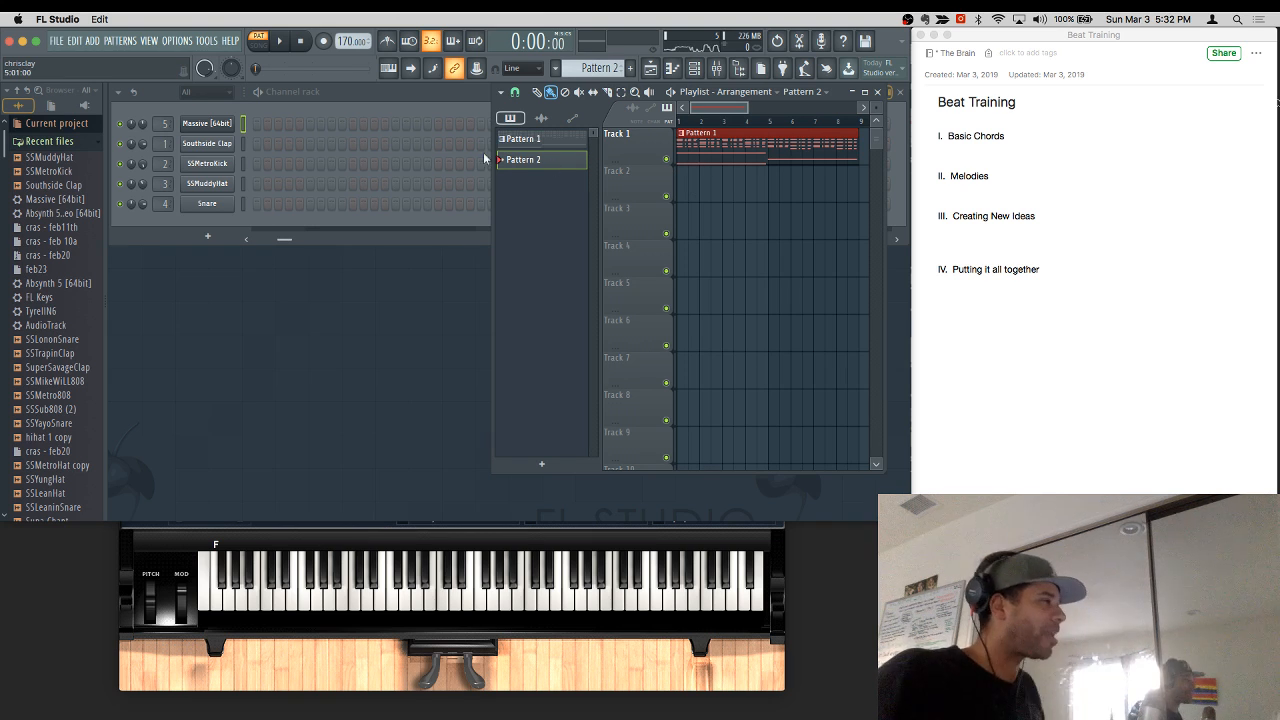
pyautogui.click(692, 177)
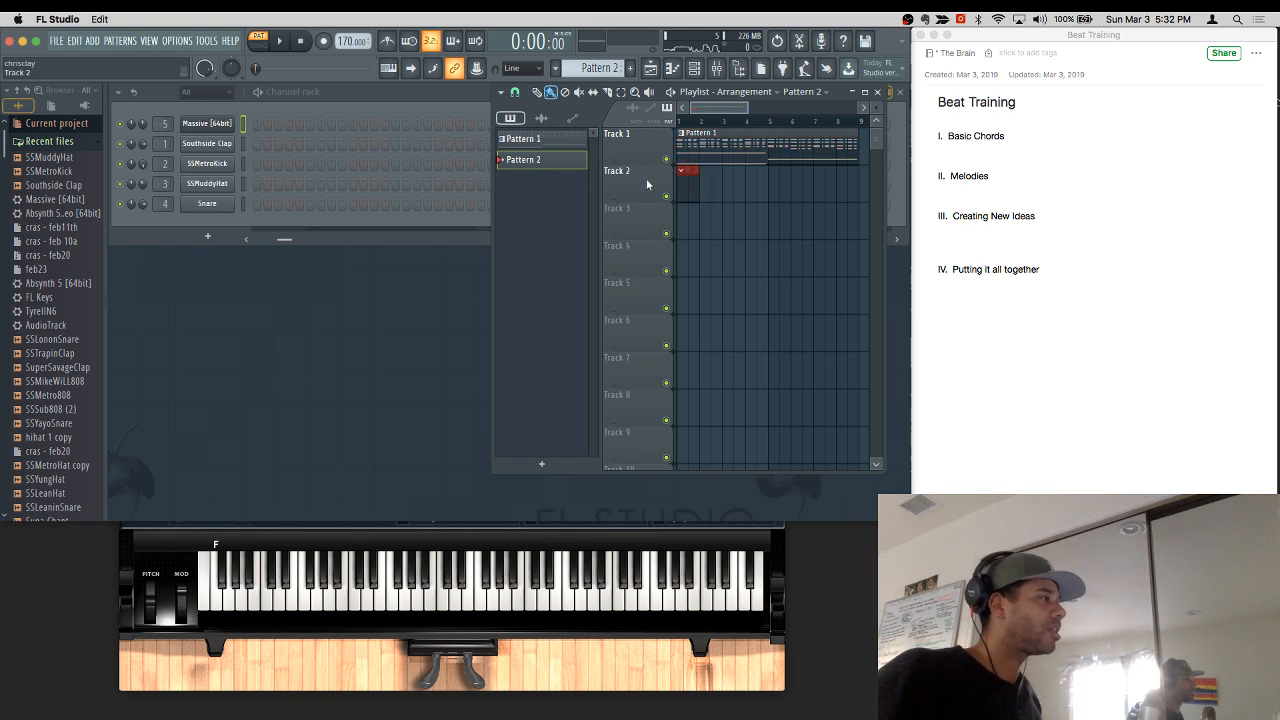
# Step: Try a single Southside Clap hit in bar 3 of Pattern 2, then remove it
pyautogui.click(256, 147)
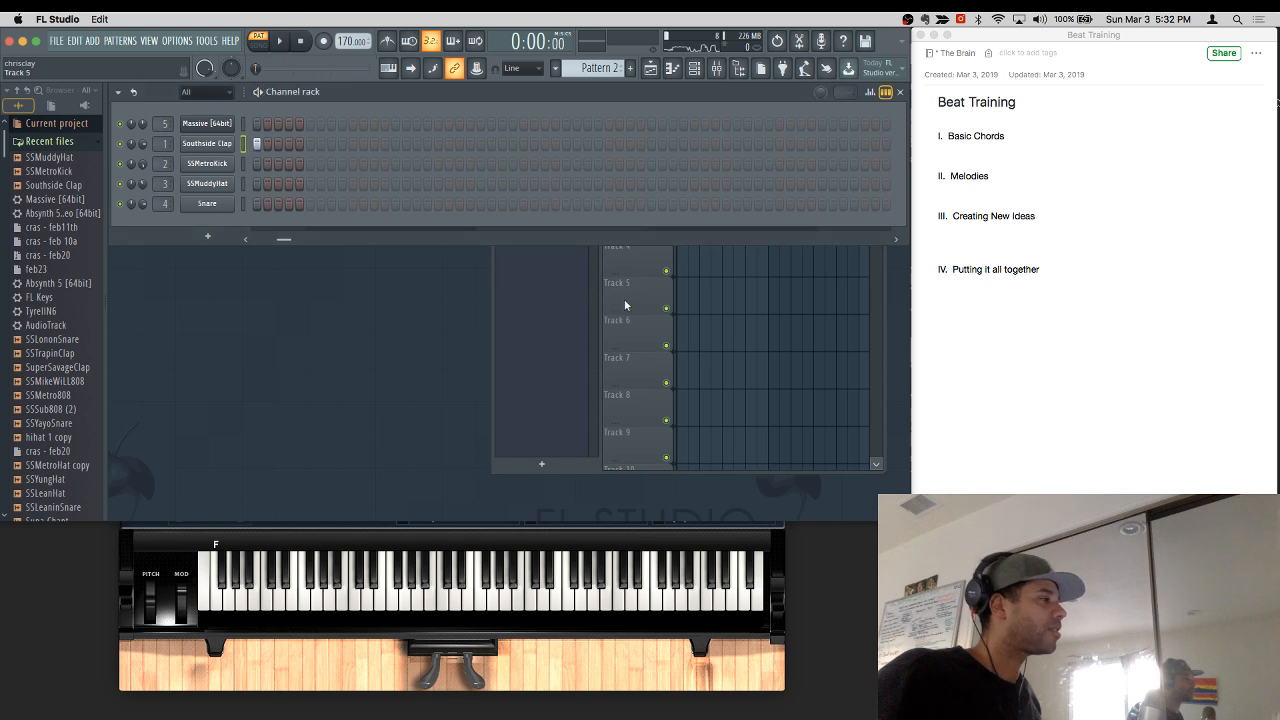
pyautogui.click(581, 267)
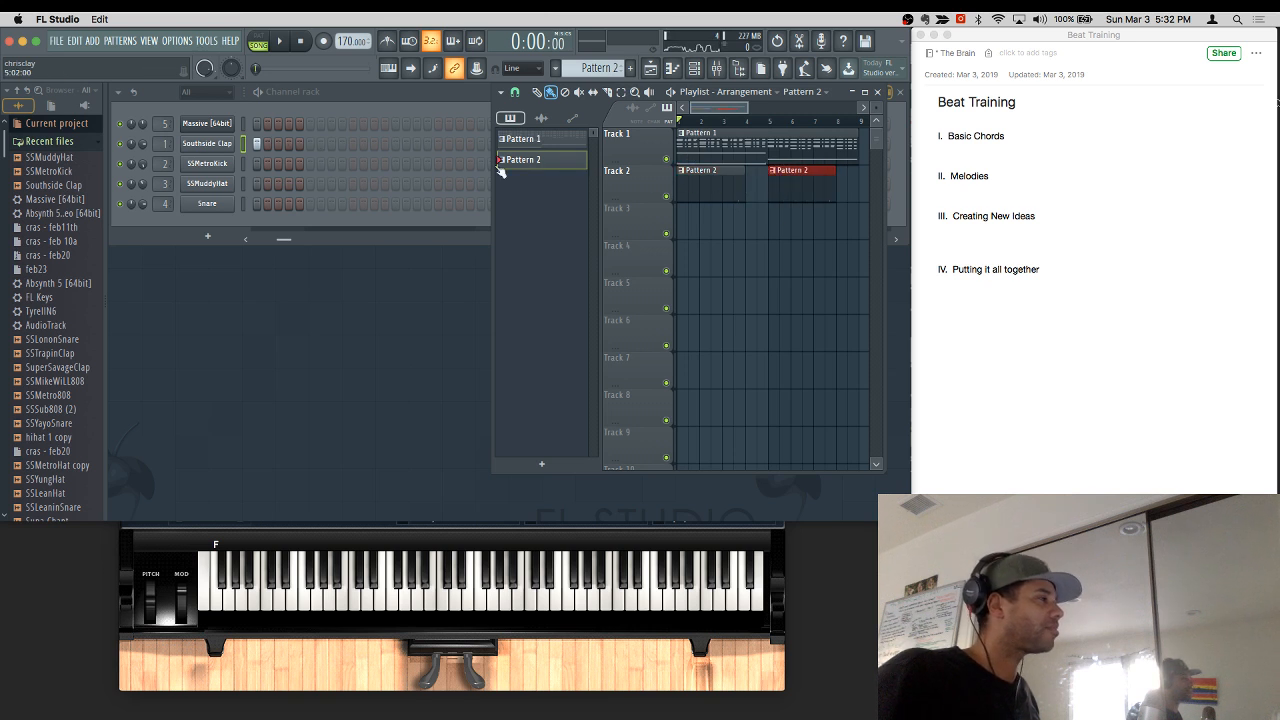
pyautogui.click(251, 143)
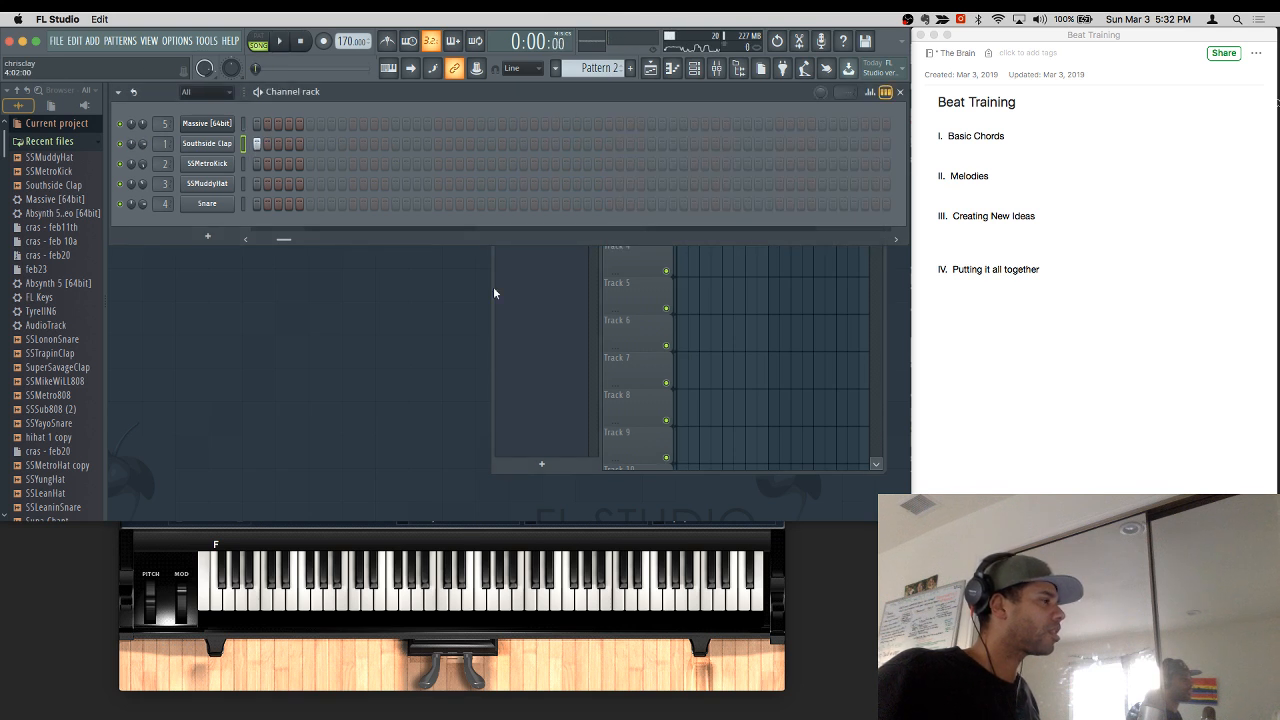
pyautogui.click(607, 307)
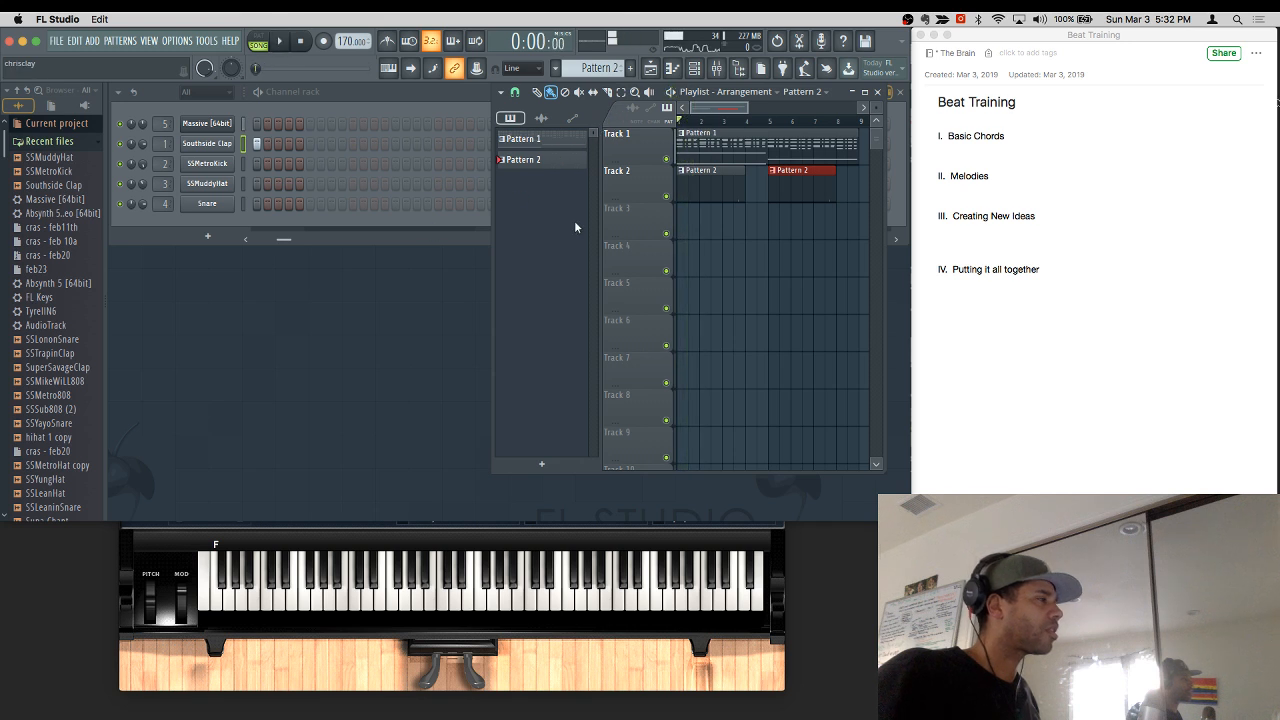
pyautogui.rightClick(255, 148)
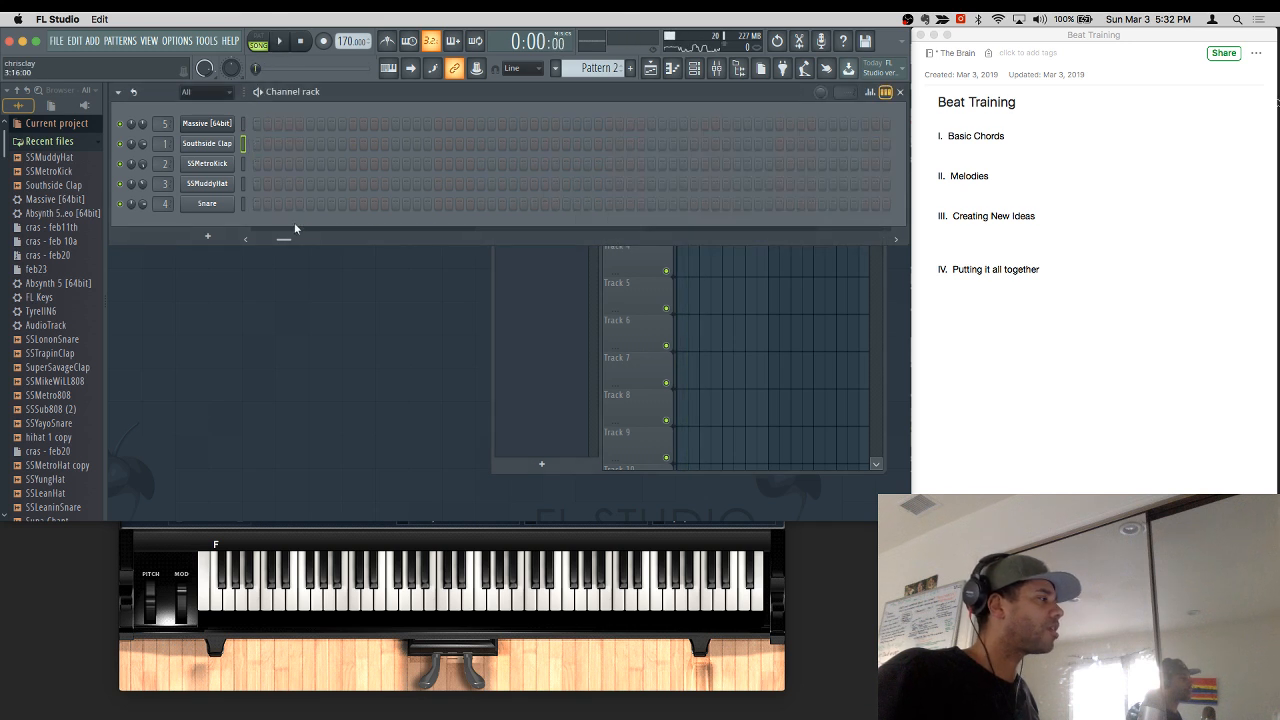
# Step: Return the step grid to bar 1 and try Southside Clap hits on steps 9 and 5 during song playback
pyautogui.click(268, 234)
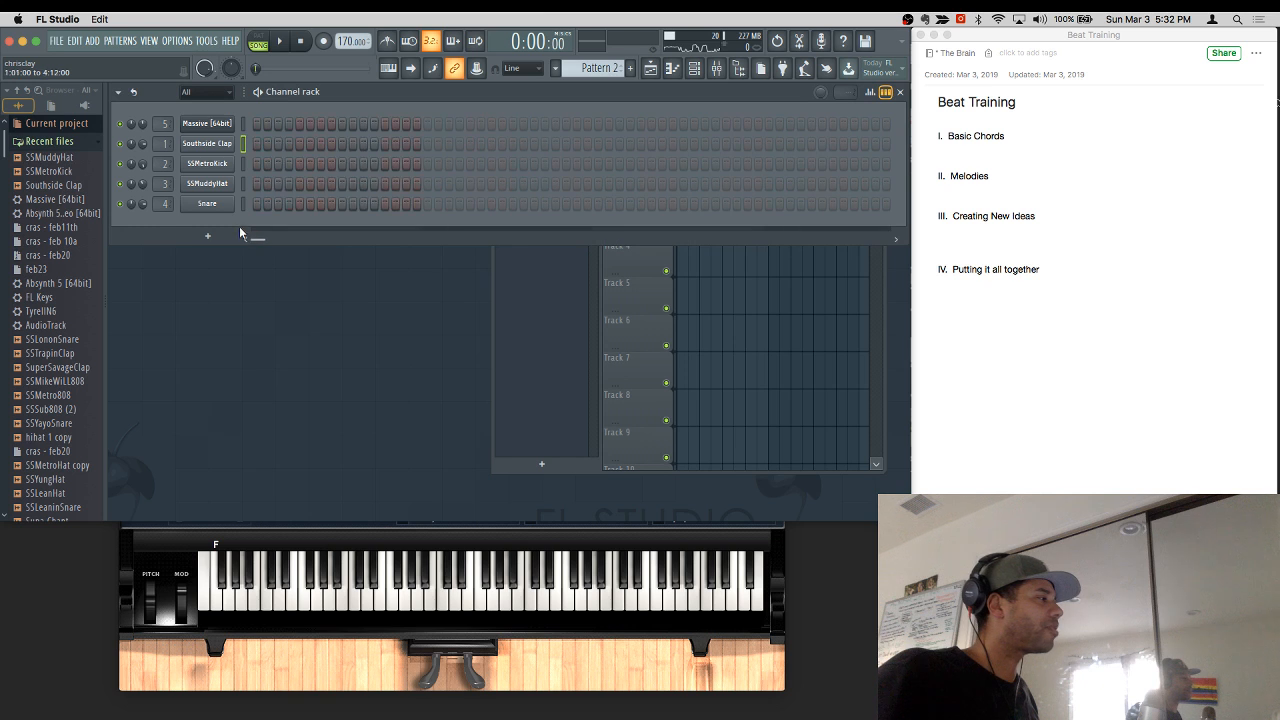
pyautogui.click(616, 291)
pyautogui.press('space')
pyautogui.press('space')
pyautogui.press('space')
pyautogui.click(342, 146)
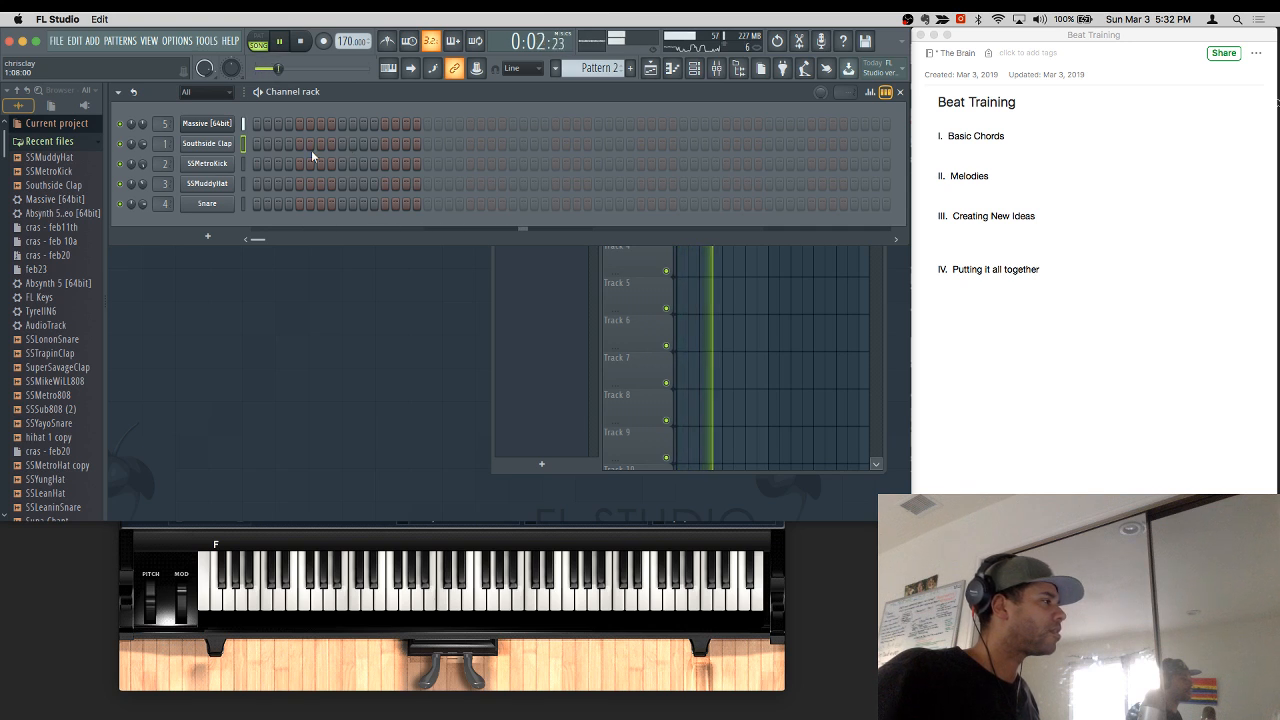
pyautogui.press('space')
pyautogui.click(625, 315)
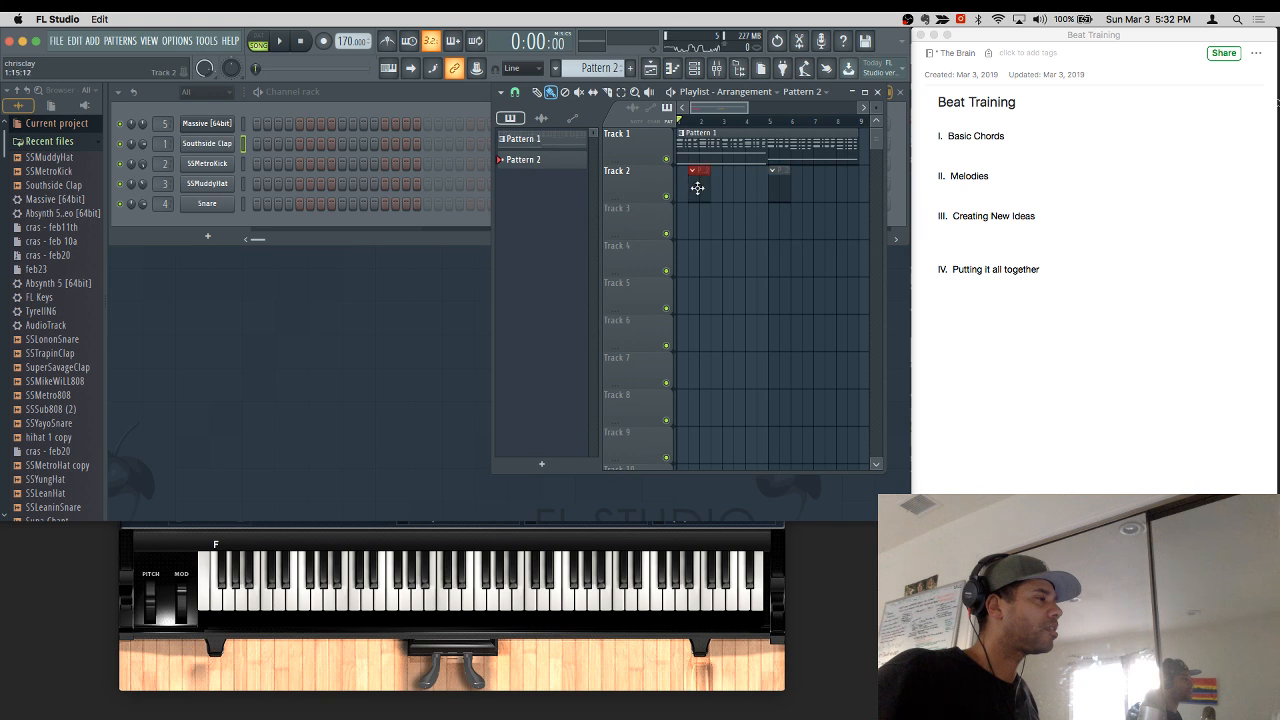
pyautogui.click(301, 143)
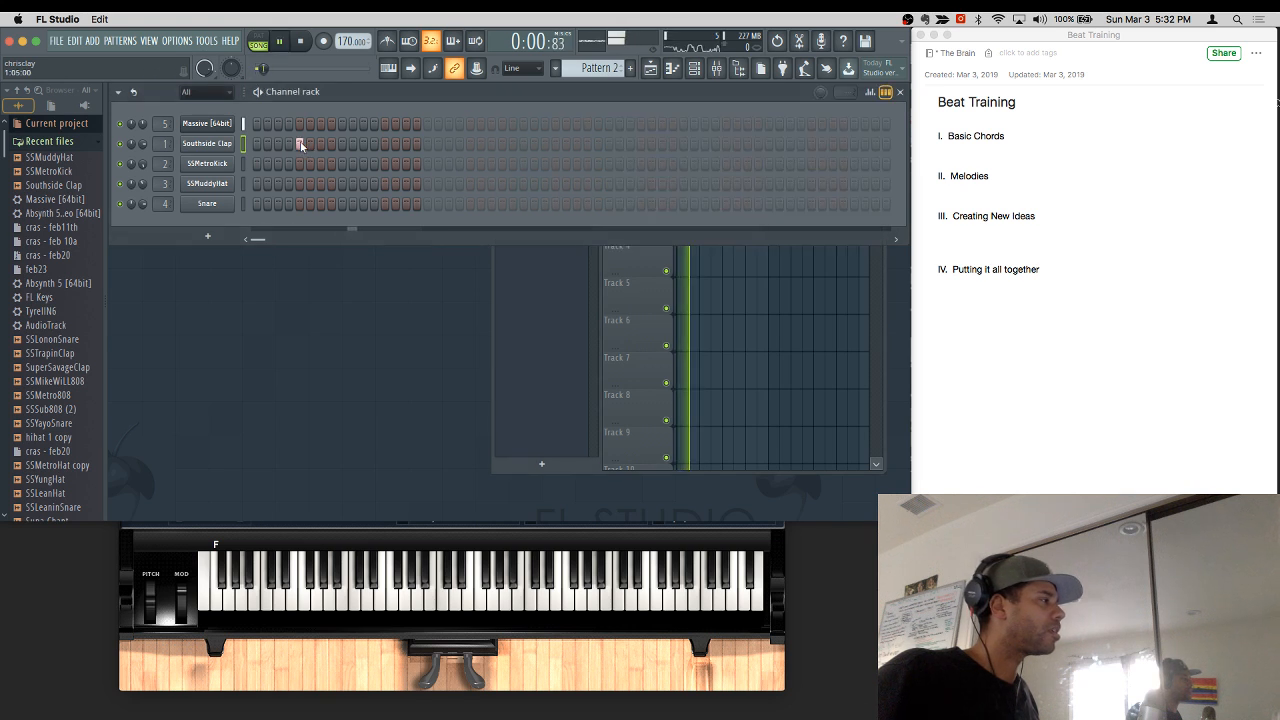
pyautogui.click(652, 271)
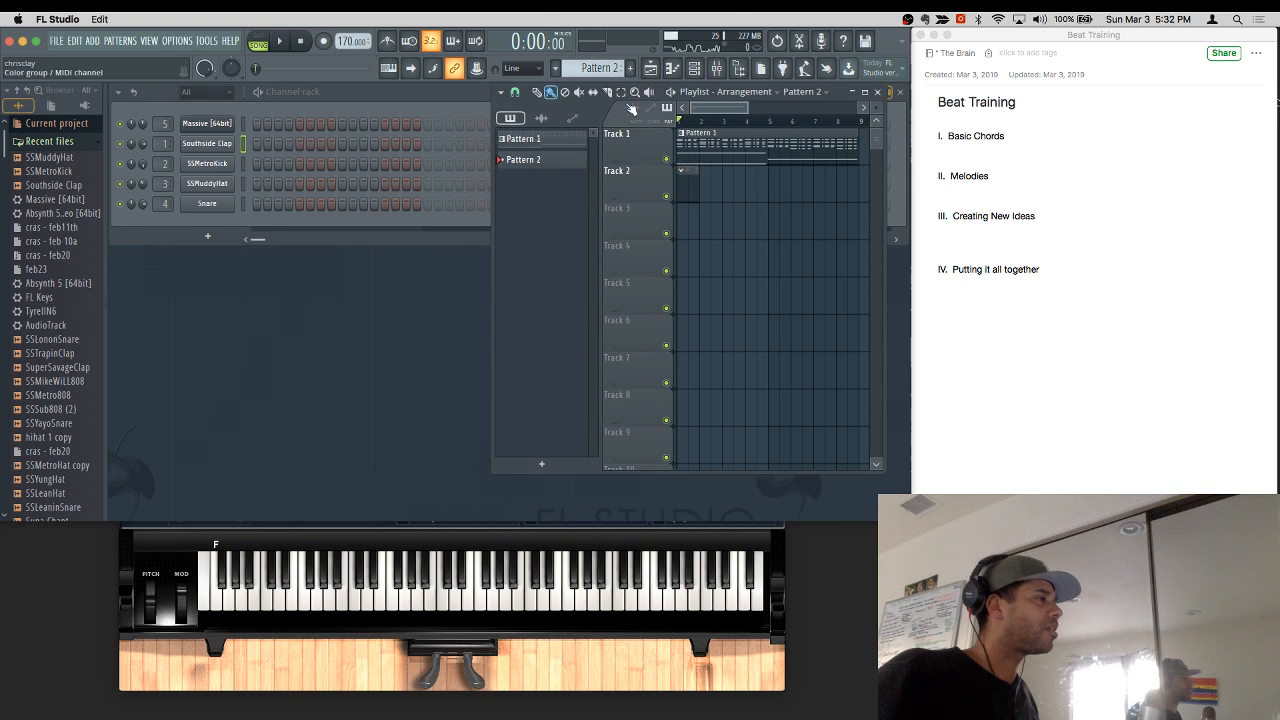
pyautogui.click(699, 71)
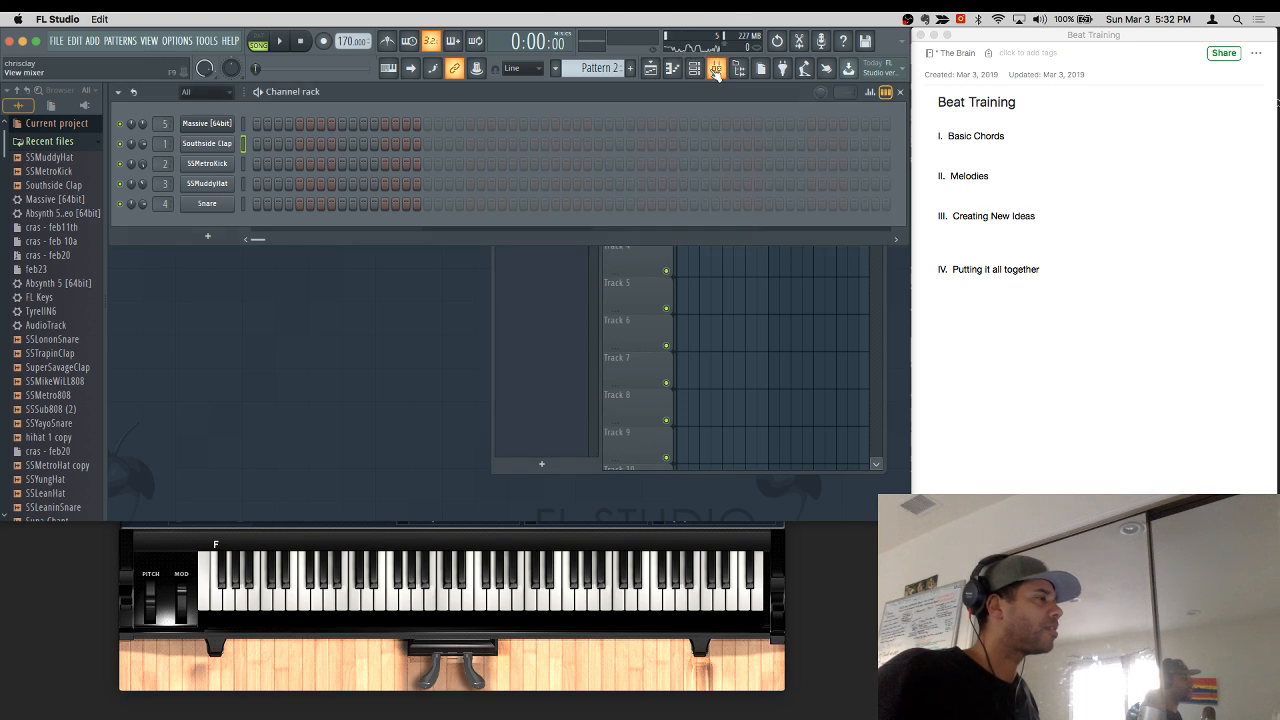
pyautogui.click(717, 73)
pyautogui.click(717, 73)
pyautogui.click(717, 73)
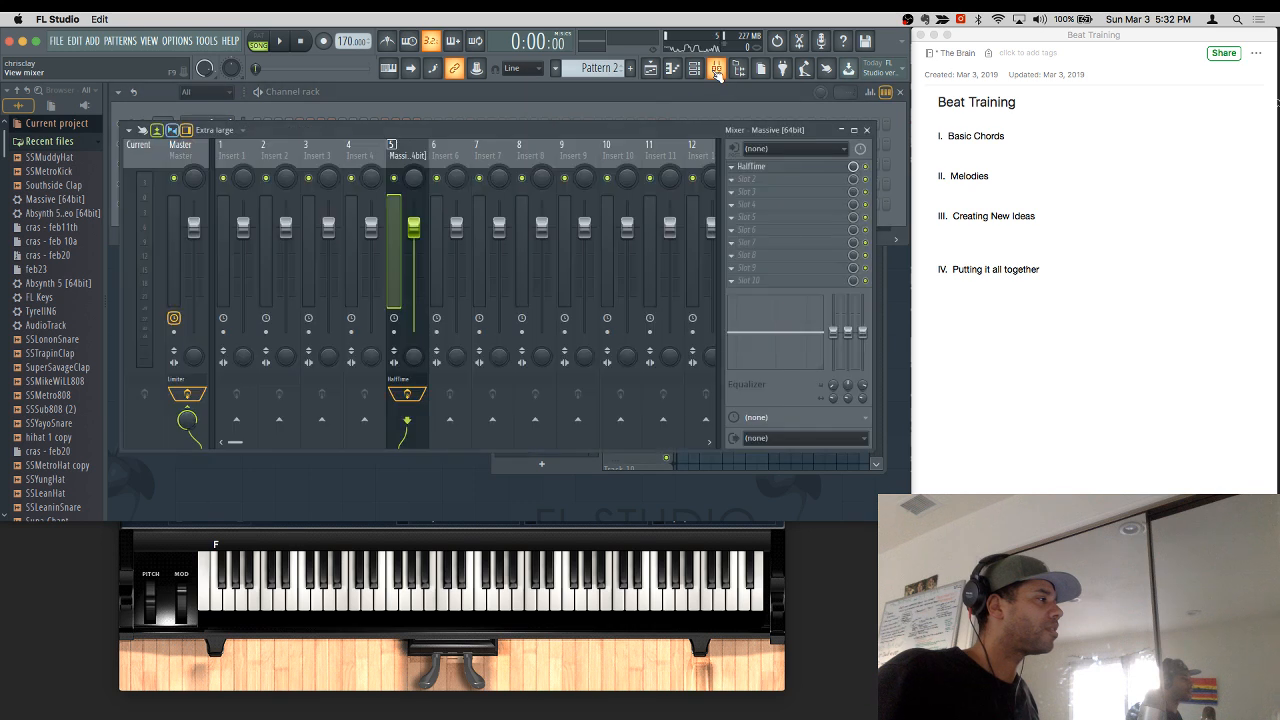
pyautogui.click(717, 73)
pyautogui.click(694, 68)
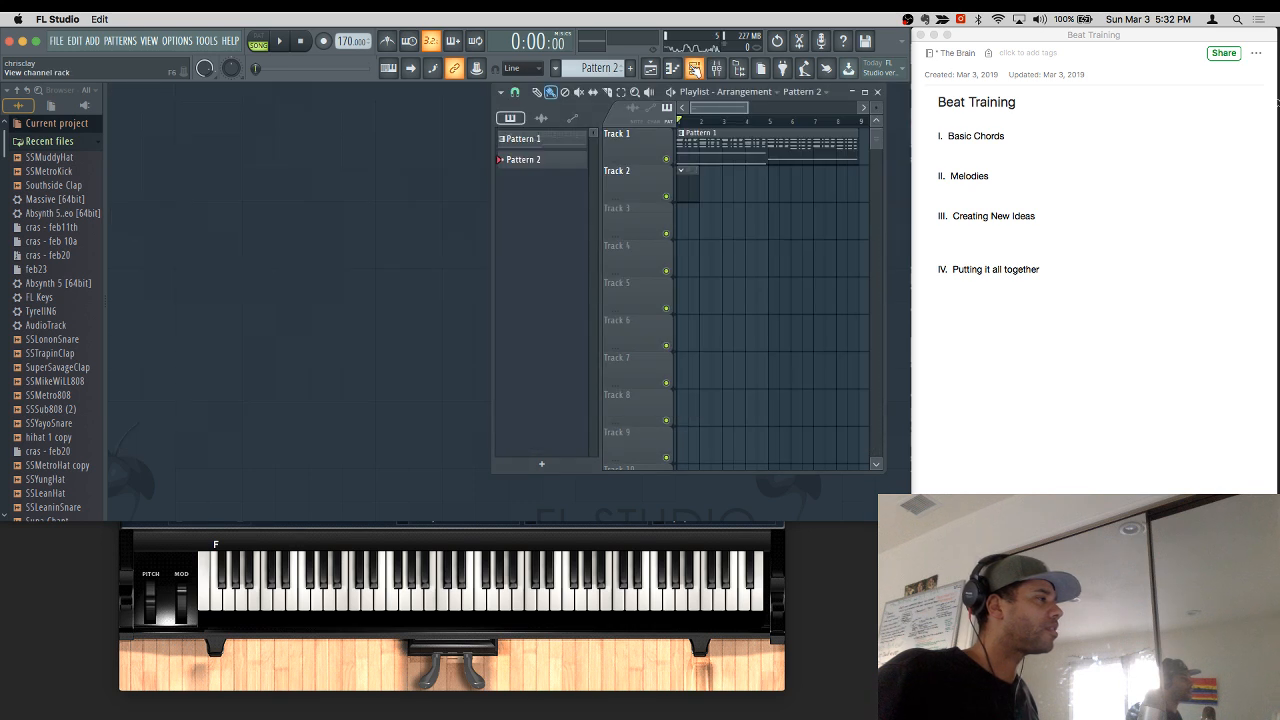
pyautogui.click(694, 68)
pyautogui.click(694, 68)
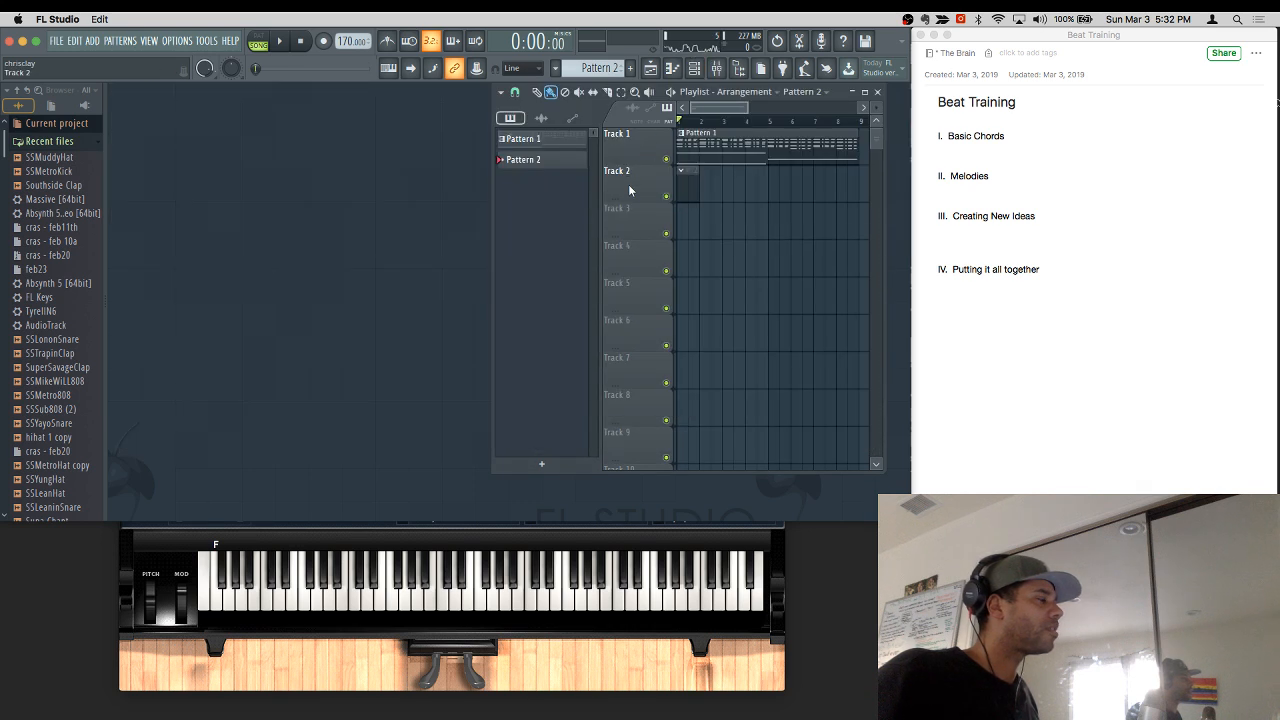
# Step: Place a Southside Clap hit on step 9 of bar 1 in Pattern 2 during playback, and stop the song
pyautogui.press('space')
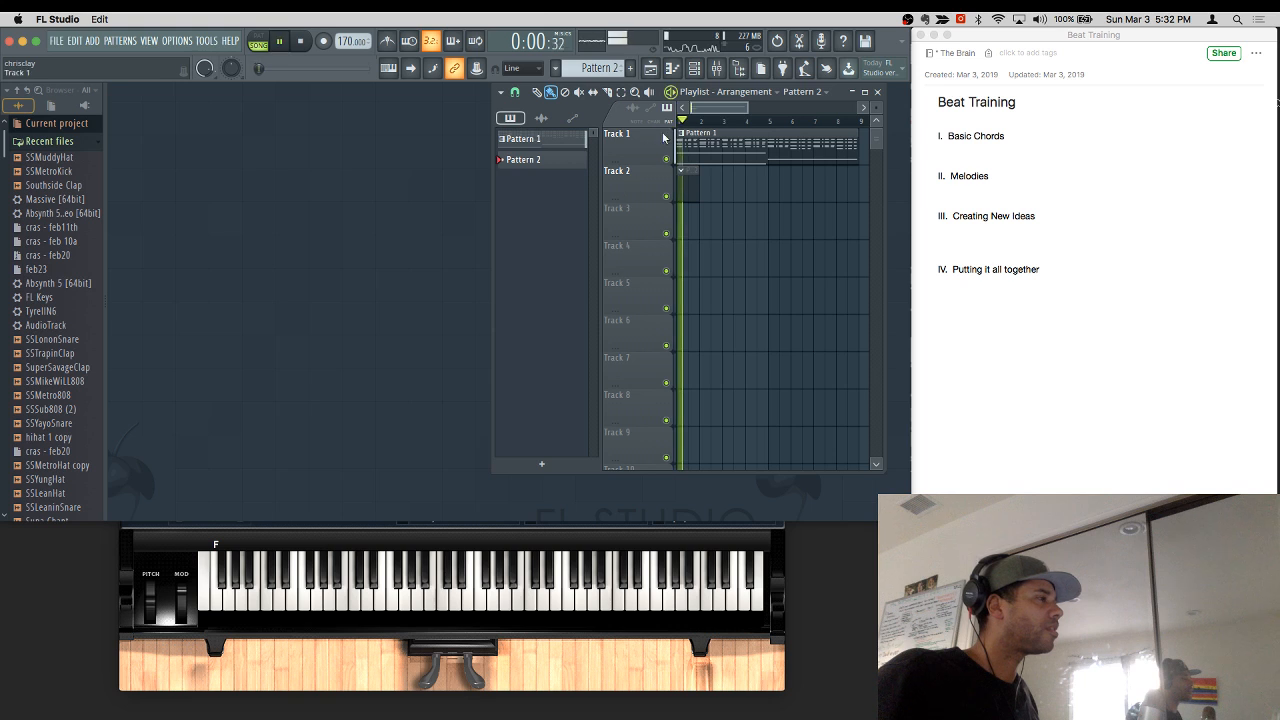
pyautogui.click(672, 68)
pyautogui.click(694, 68)
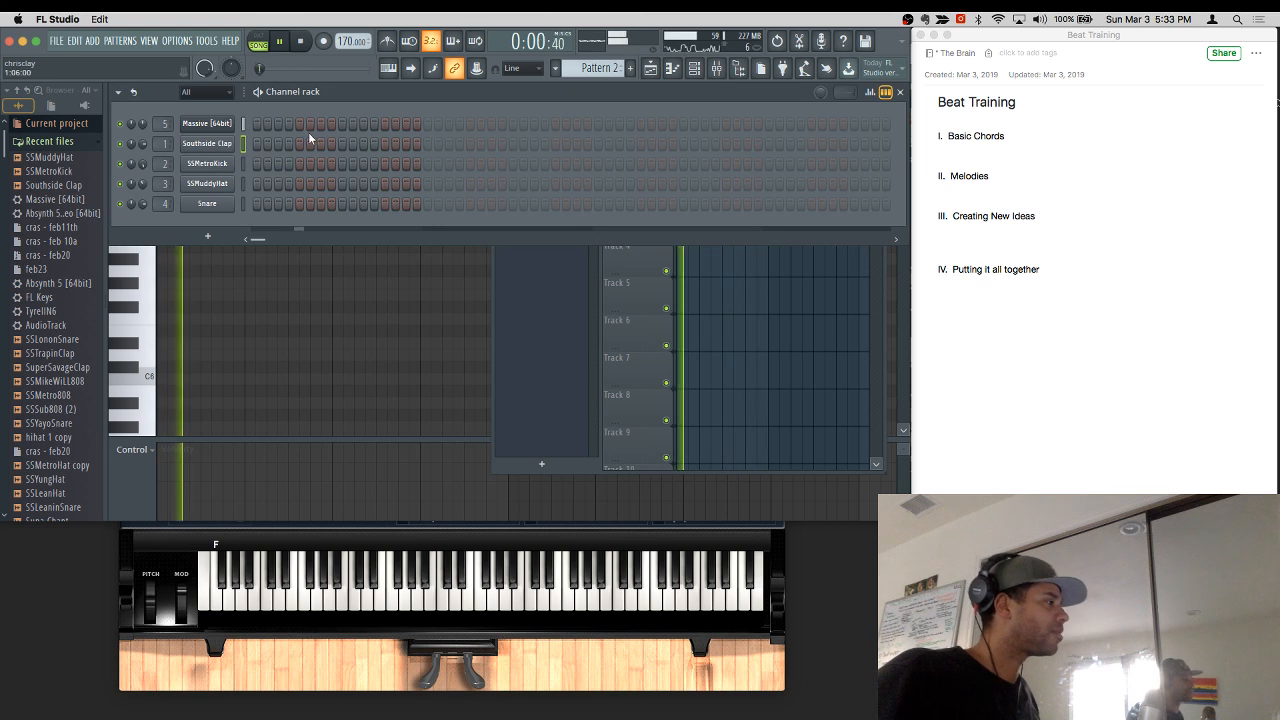
pyautogui.click(343, 143)
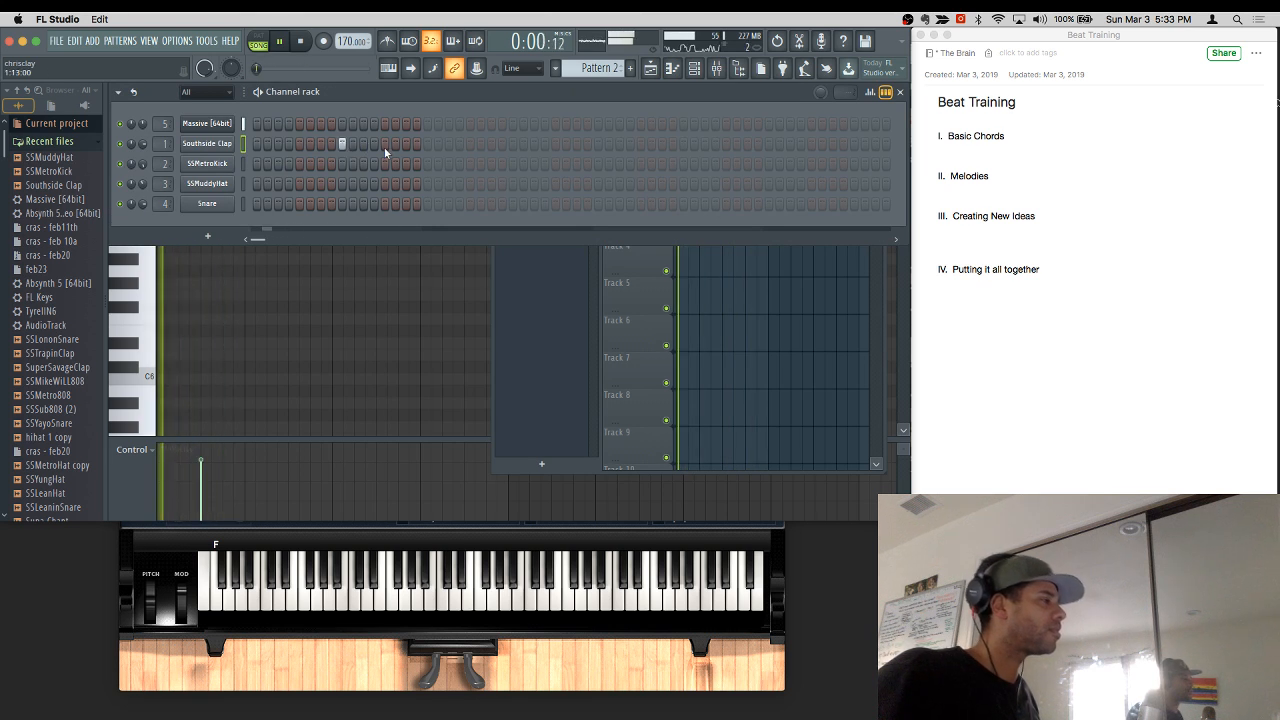
pyautogui.click(603, 298)
pyautogui.press('space')
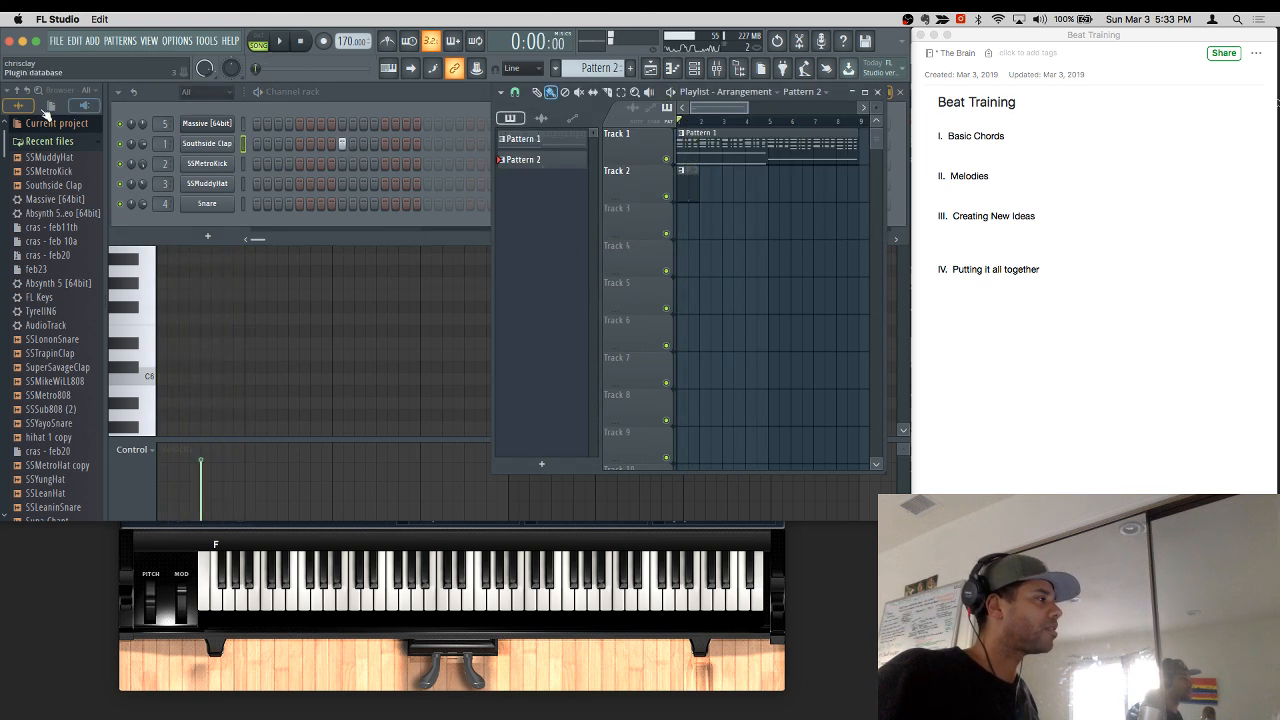
# Step: Check the Southside Clap's mixer insert during playback, close the mixer, and stop the song
pyautogui.doubleClick(162, 143)
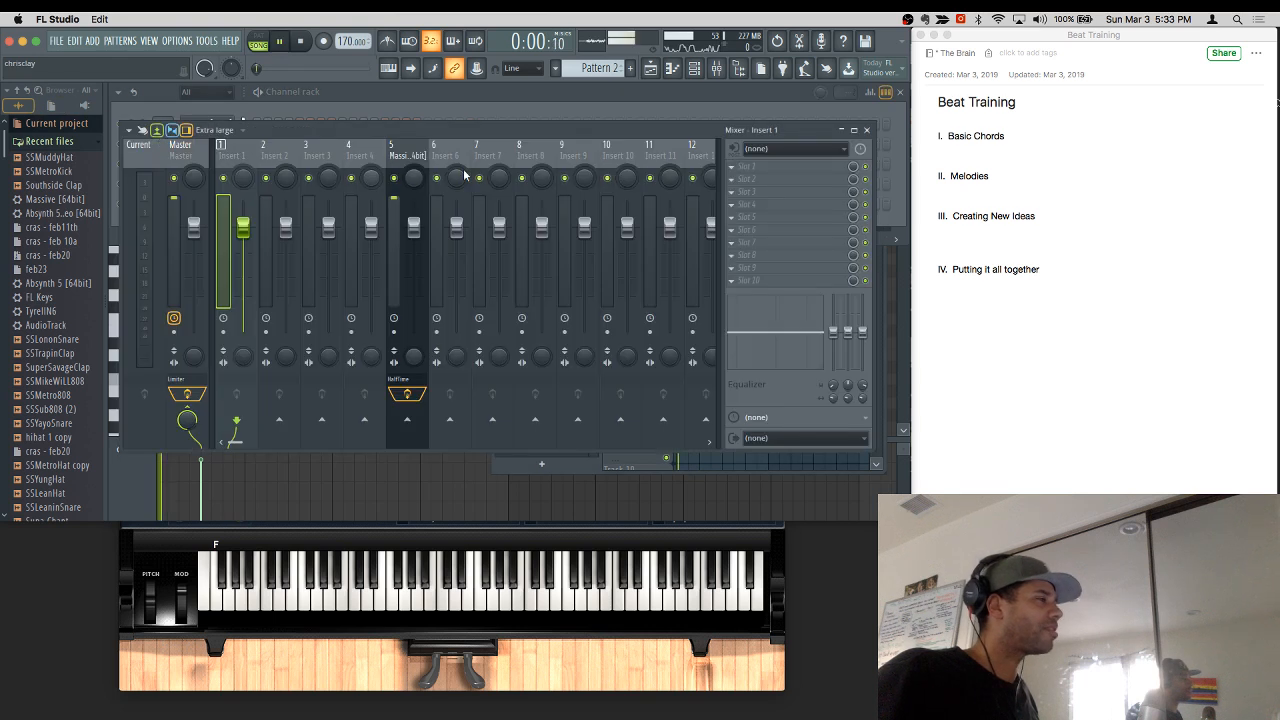
pyautogui.click(867, 130)
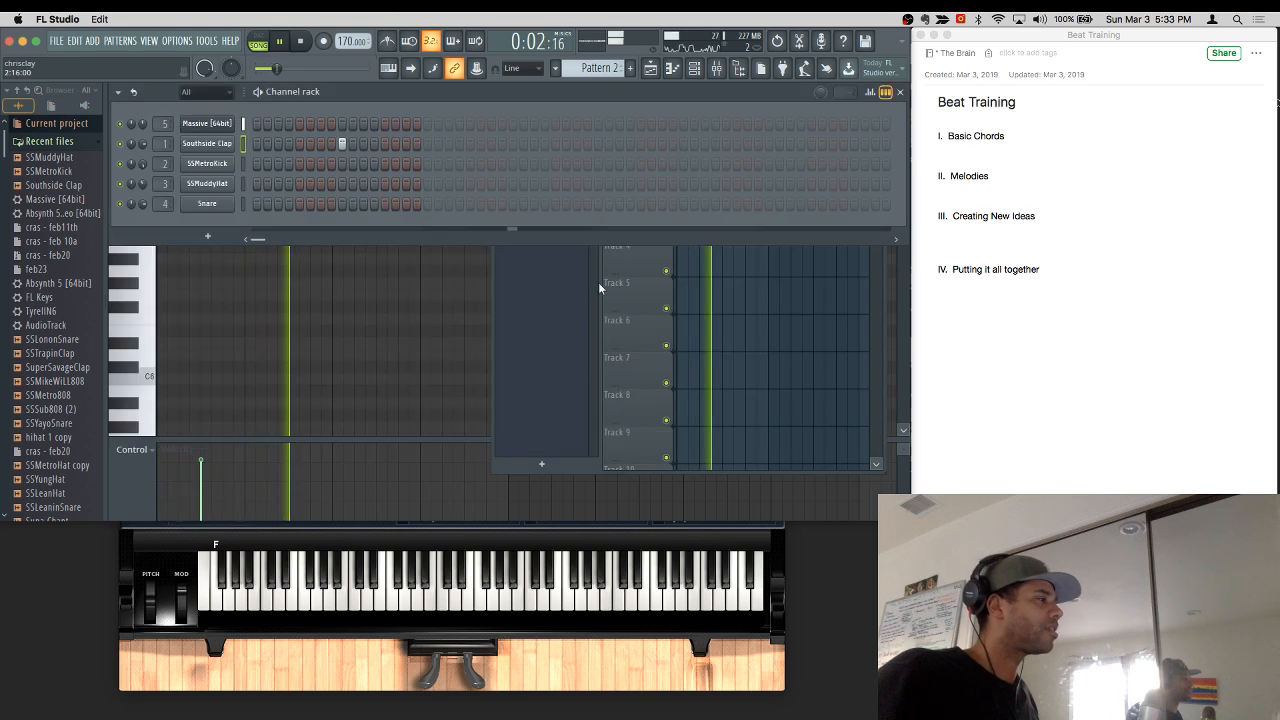
pyautogui.click(629, 284)
pyautogui.press('space')
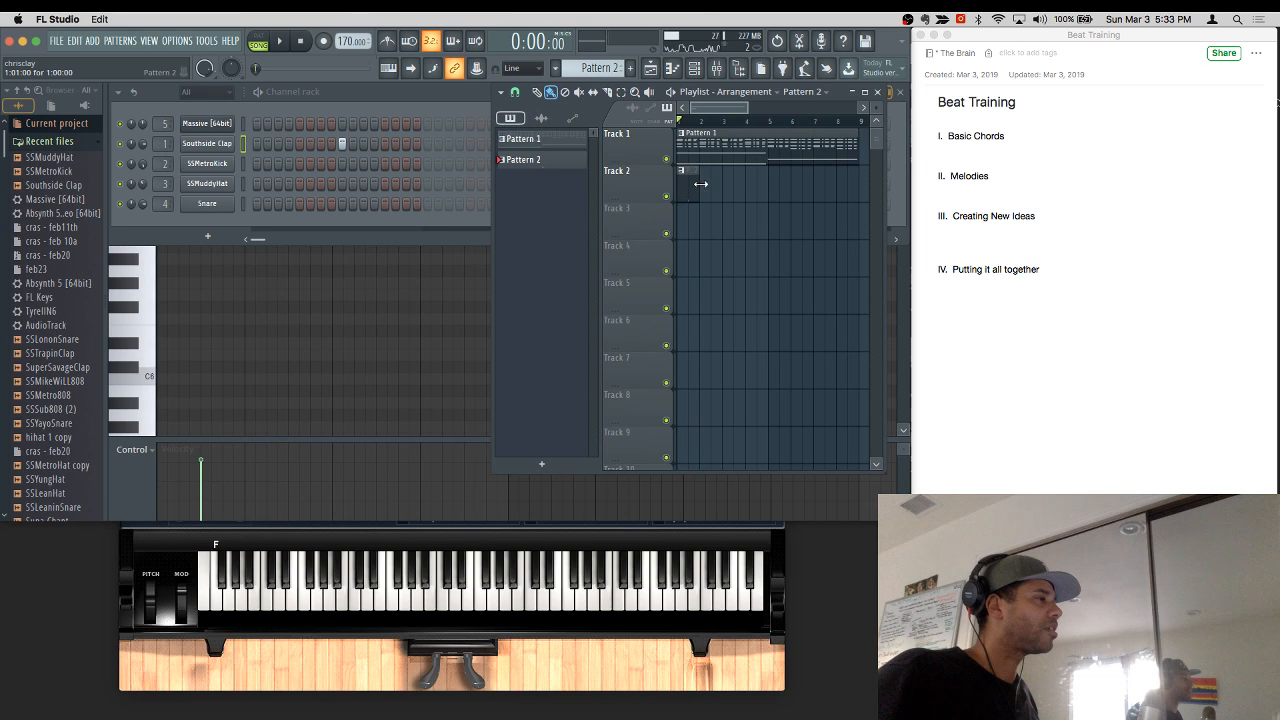
# Step: Add Southside Clap hits on step 9 of bars 2, 3 and 4, and place a second Pattern 2 clip at bar 5 of Track 2
pyautogui.click(406, 235)
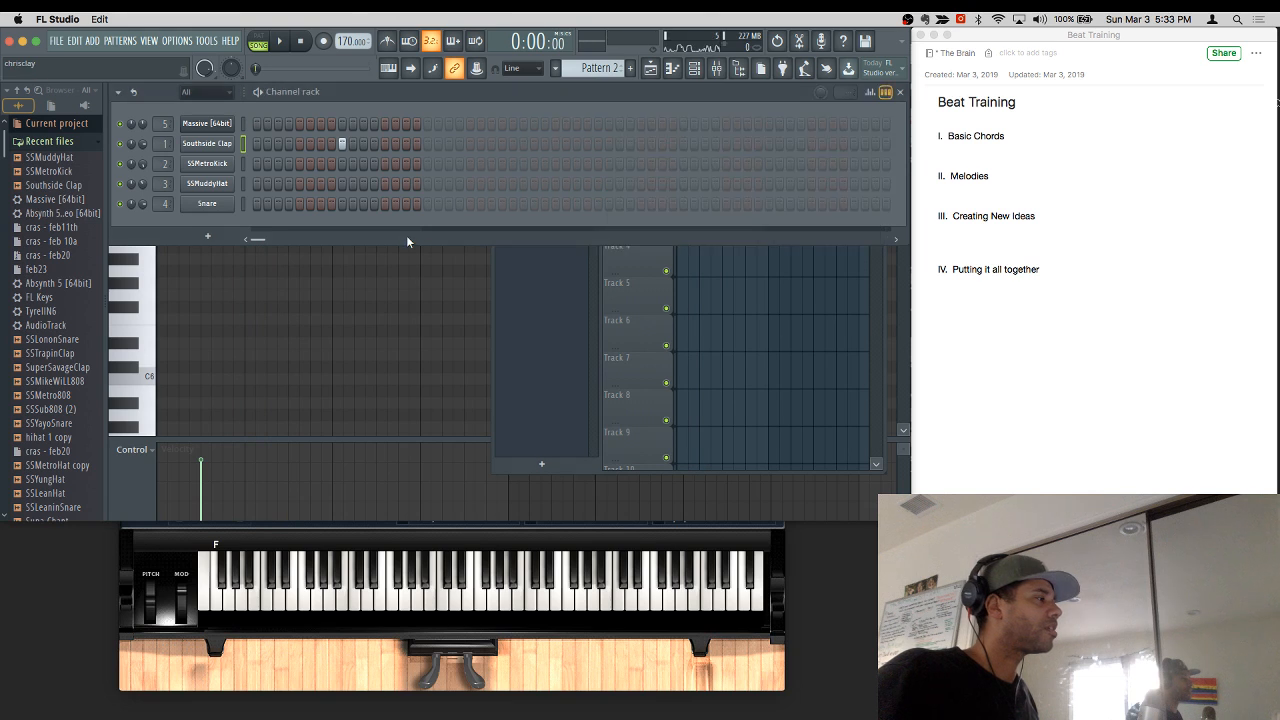
pyautogui.press('space')
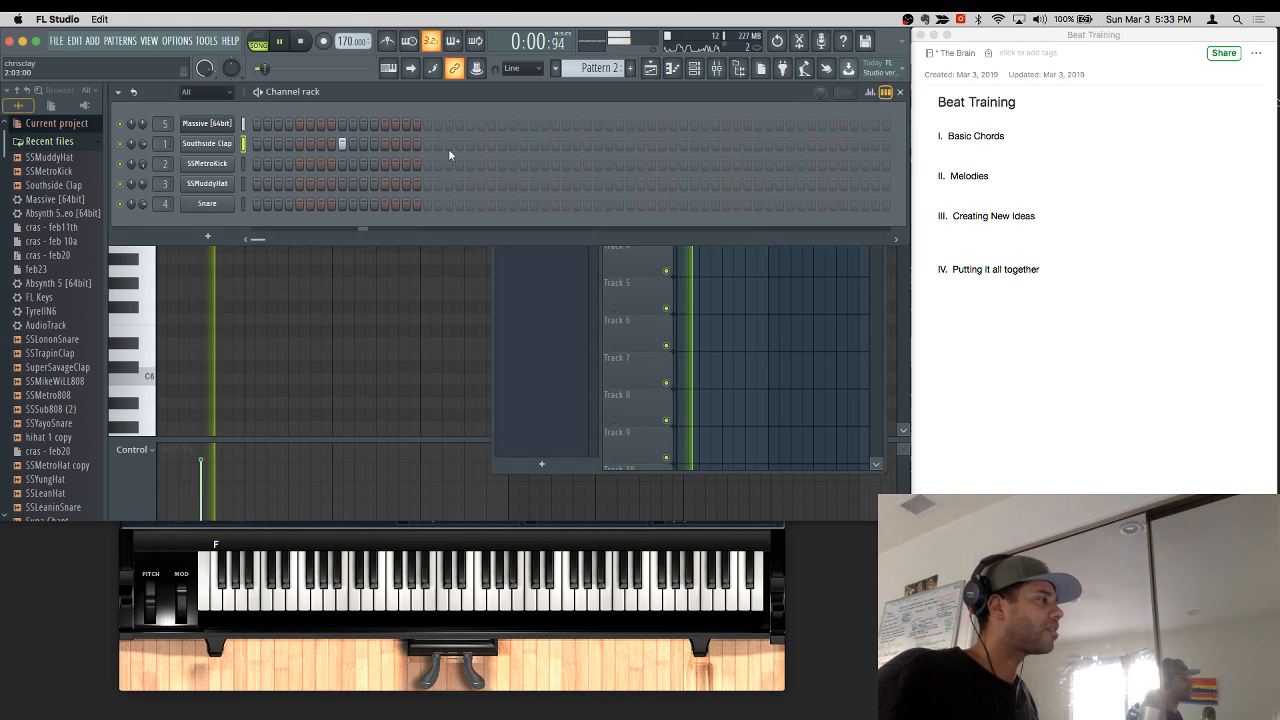
pyautogui.moveTo(480, 144)
pyautogui.mouseDown()
pyautogui.moveTo(503, 145)
pyautogui.moveTo(477, 142)
pyautogui.mouseUp()
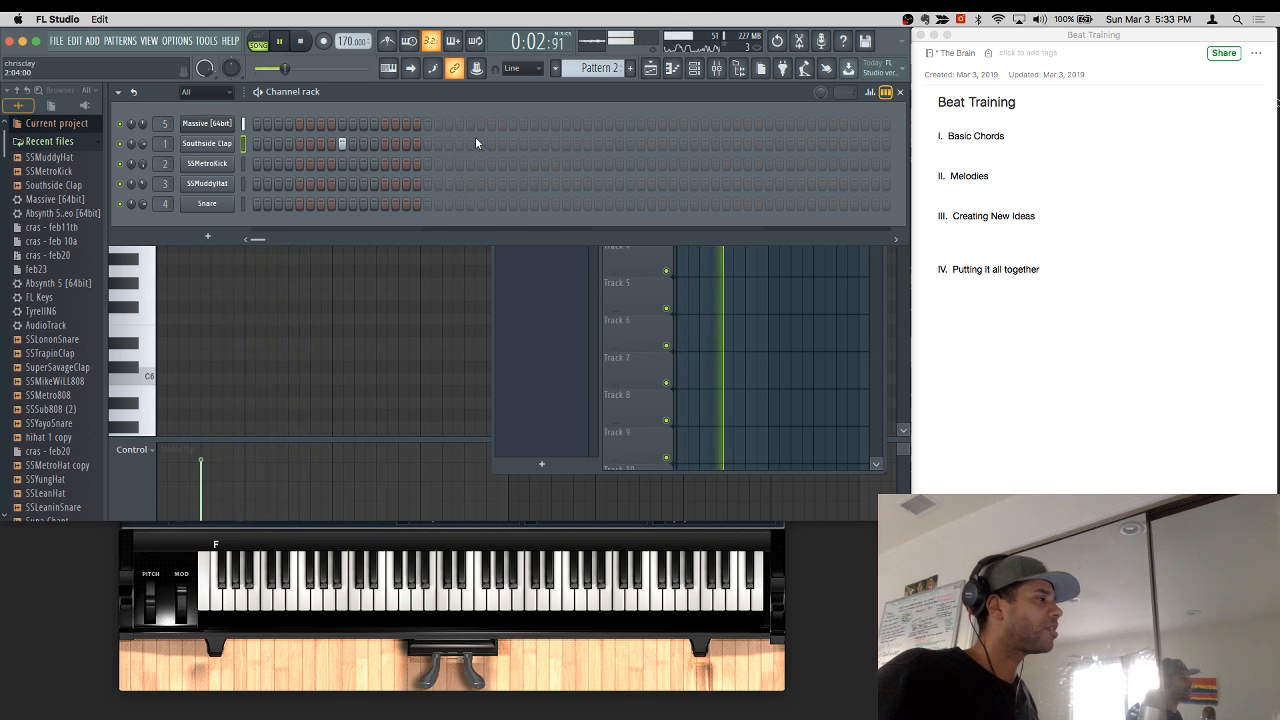
pyautogui.click(512, 145)
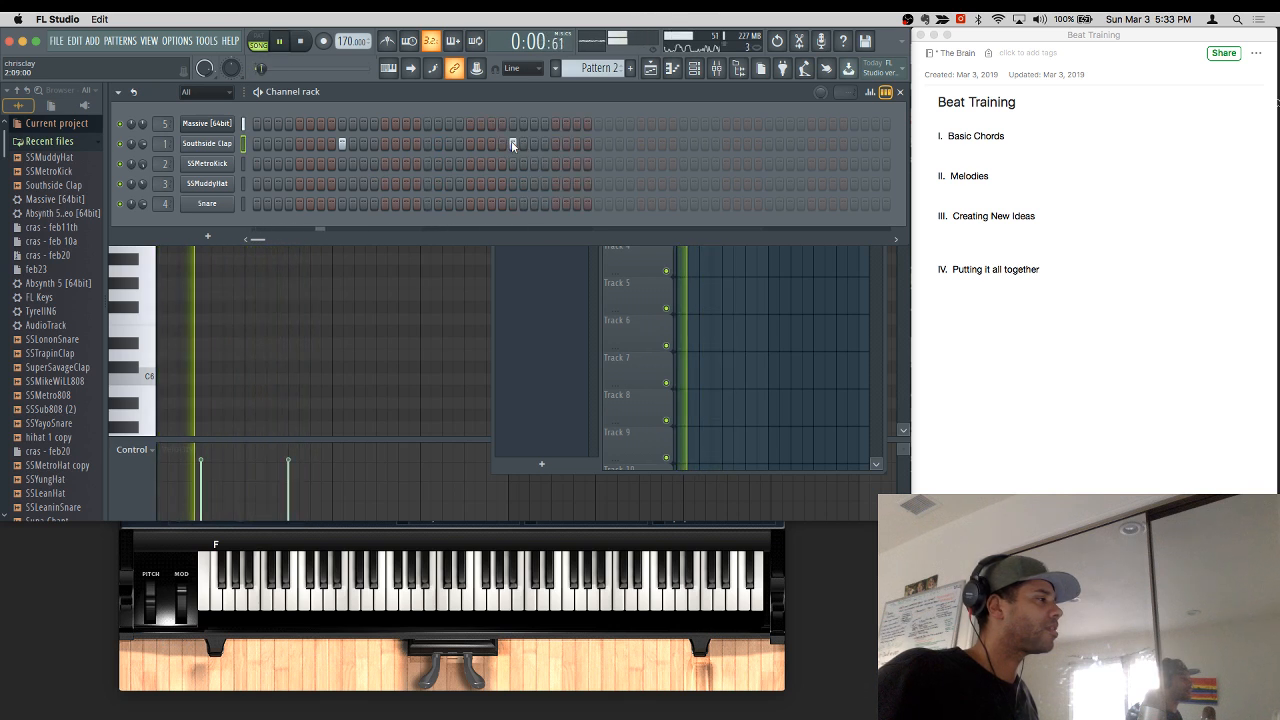
pyautogui.click(683, 144)
pyautogui.click(854, 144)
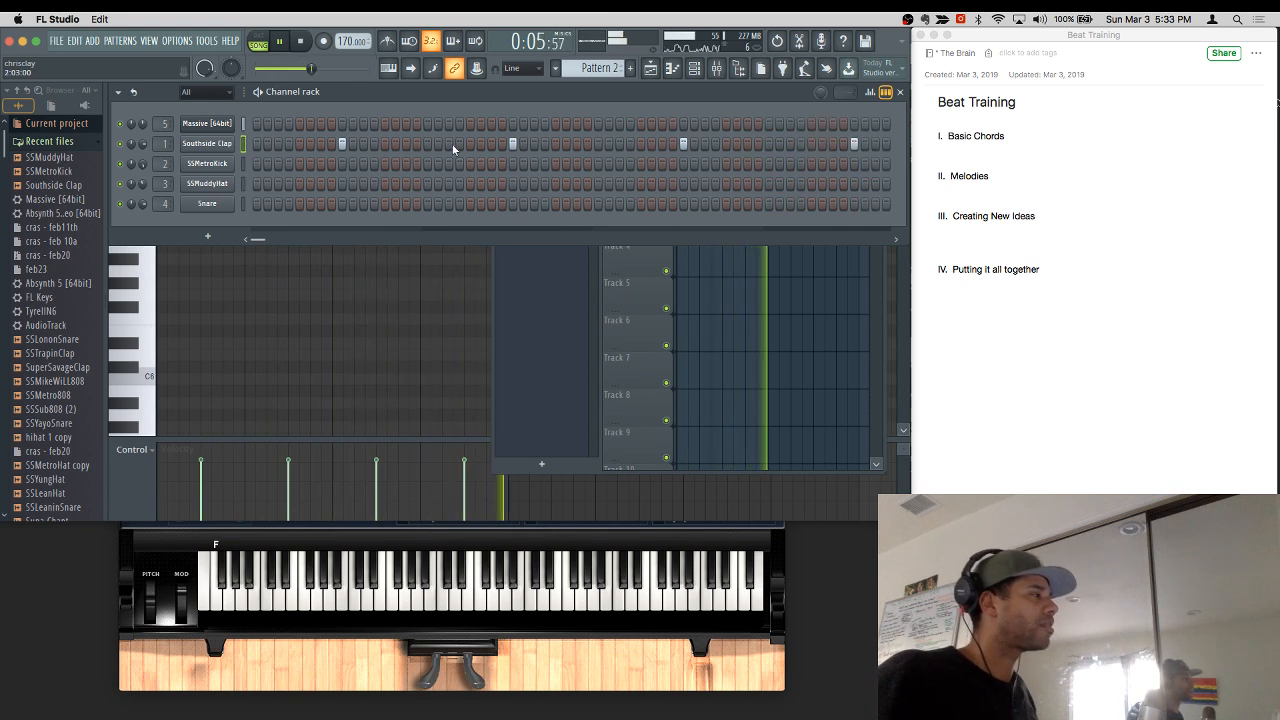
pyautogui.press('F5')
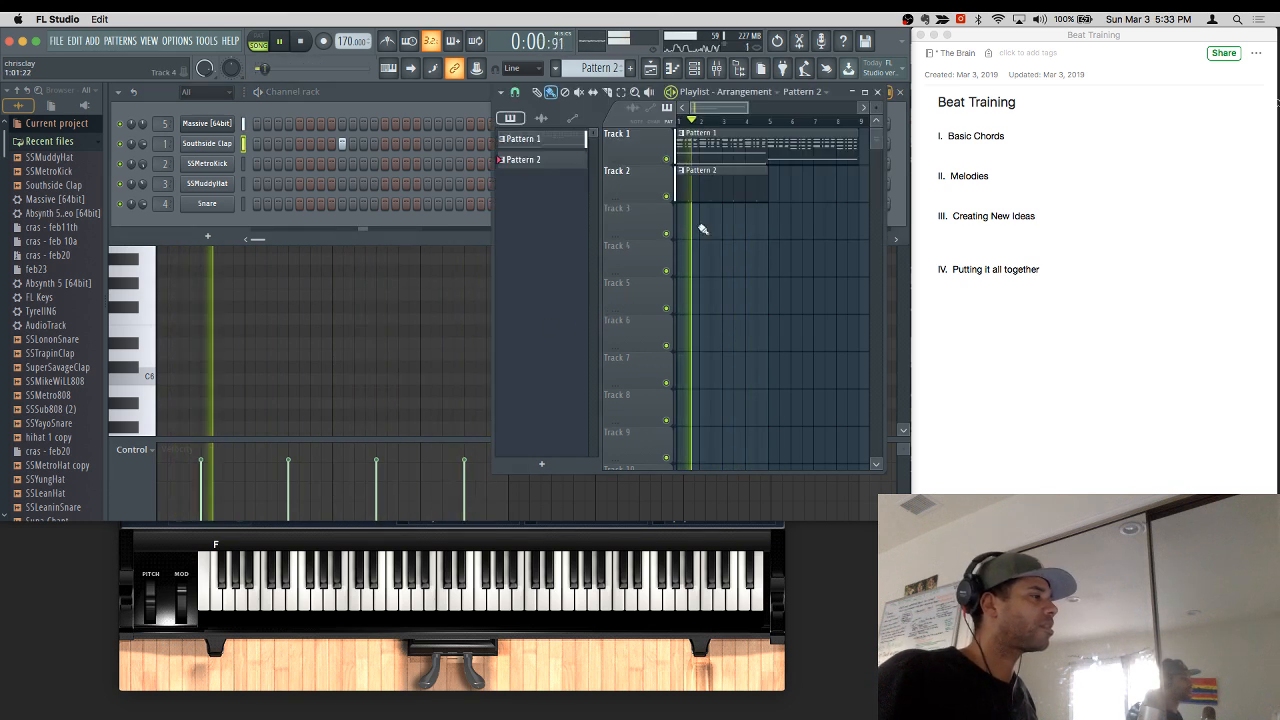
pyautogui.click(776, 189)
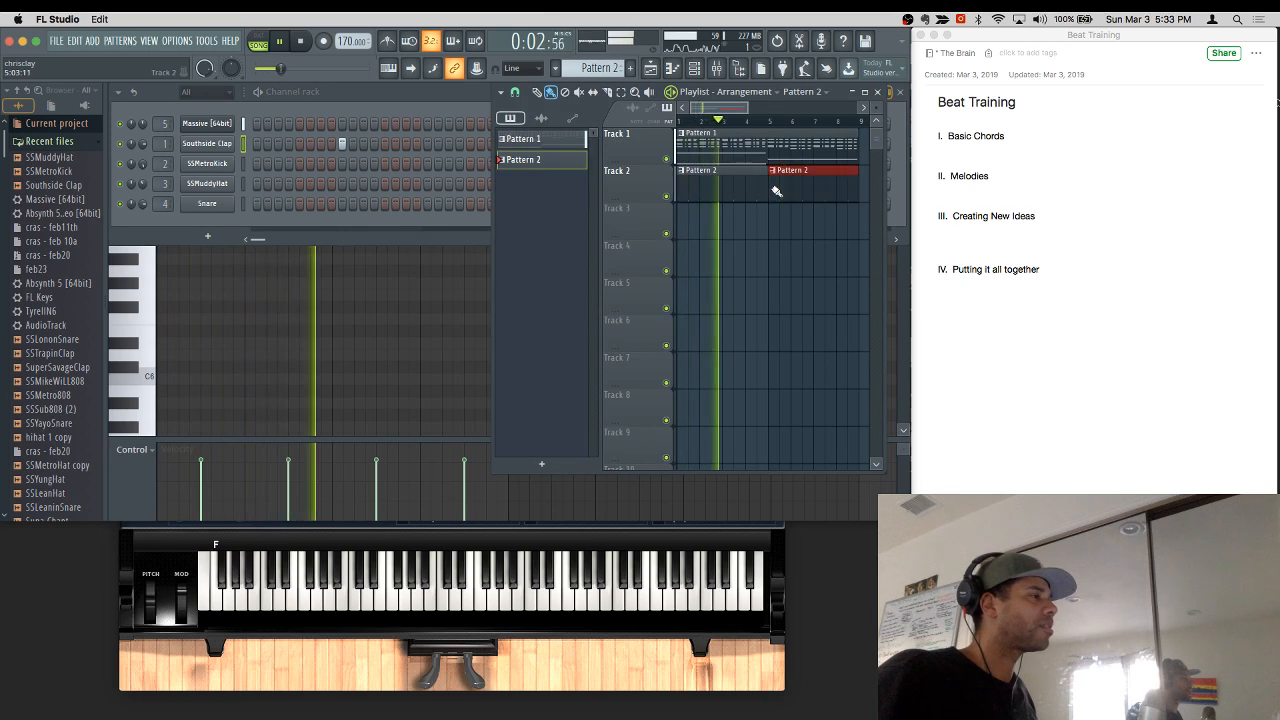
# Step: Add SSMetroKick hits: bar 1 steps 1, 3, 15; bar 2 steps 3, 5, 13; bar 3 steps 1, 15; bar 4 step 1
pyautogui.click(445, 246)
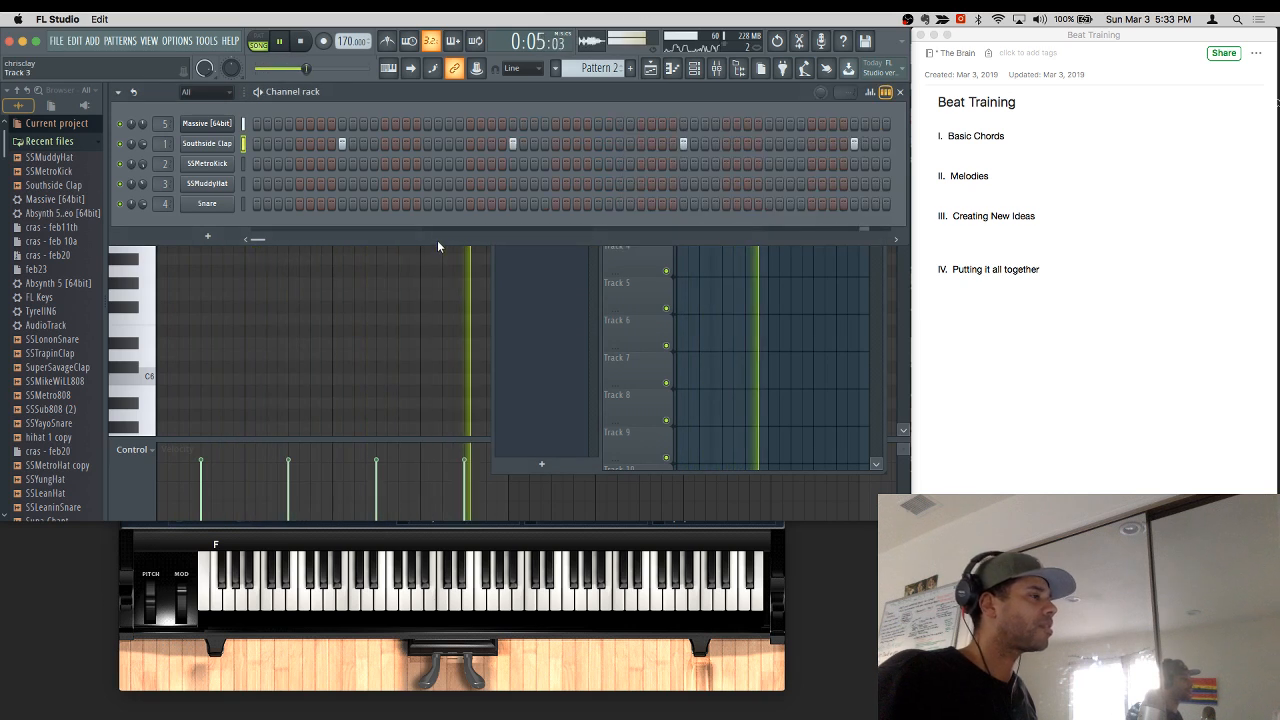
pyautogui.click(257, 164)
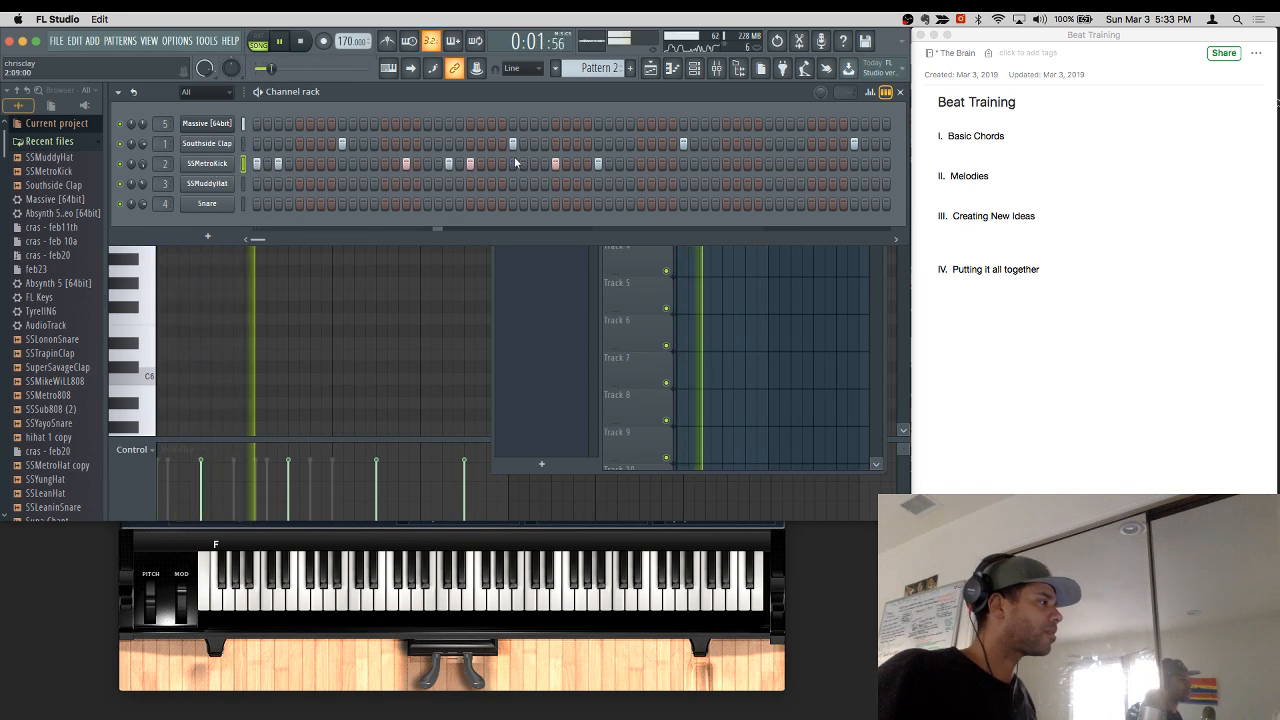
pyautogui.click(747, 164)
pyautogui.click(768, 164)
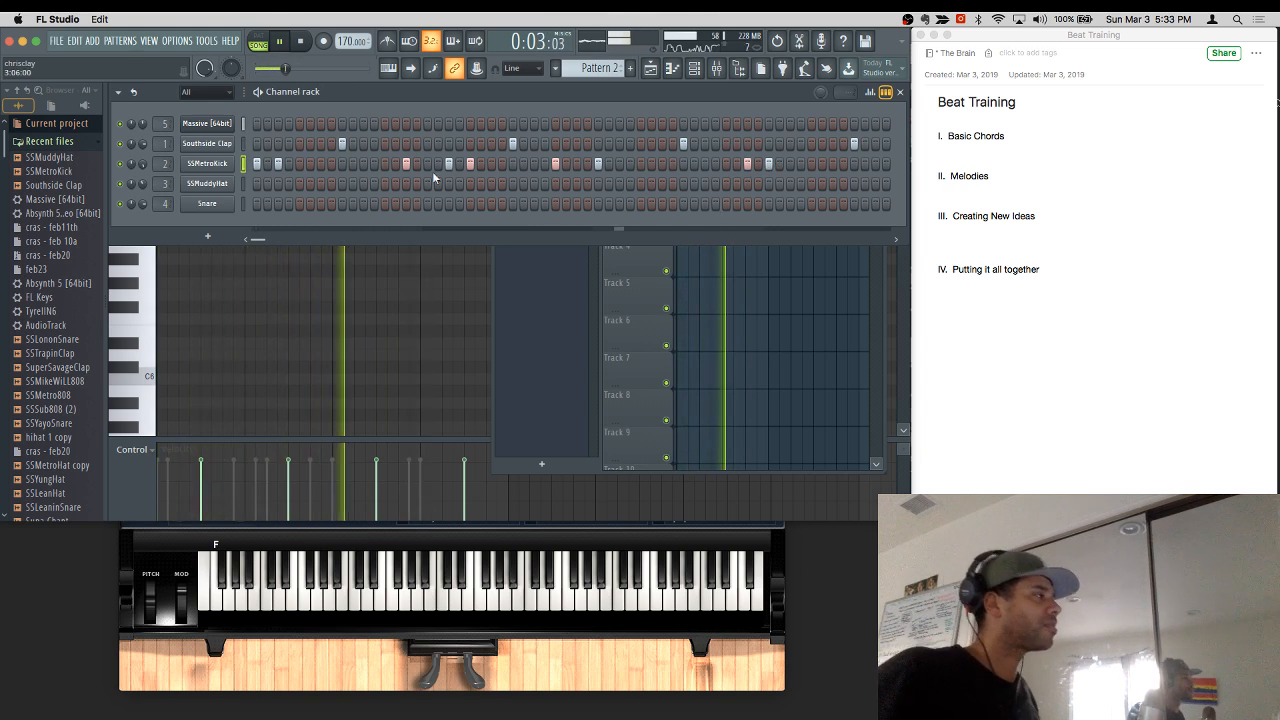
# Step: Remove the SSMetroKick hit on step 1 of bar 4 and add kicks on steps 3, 5 and 11 of that bar
pyautogui.rightClick(768, 166)
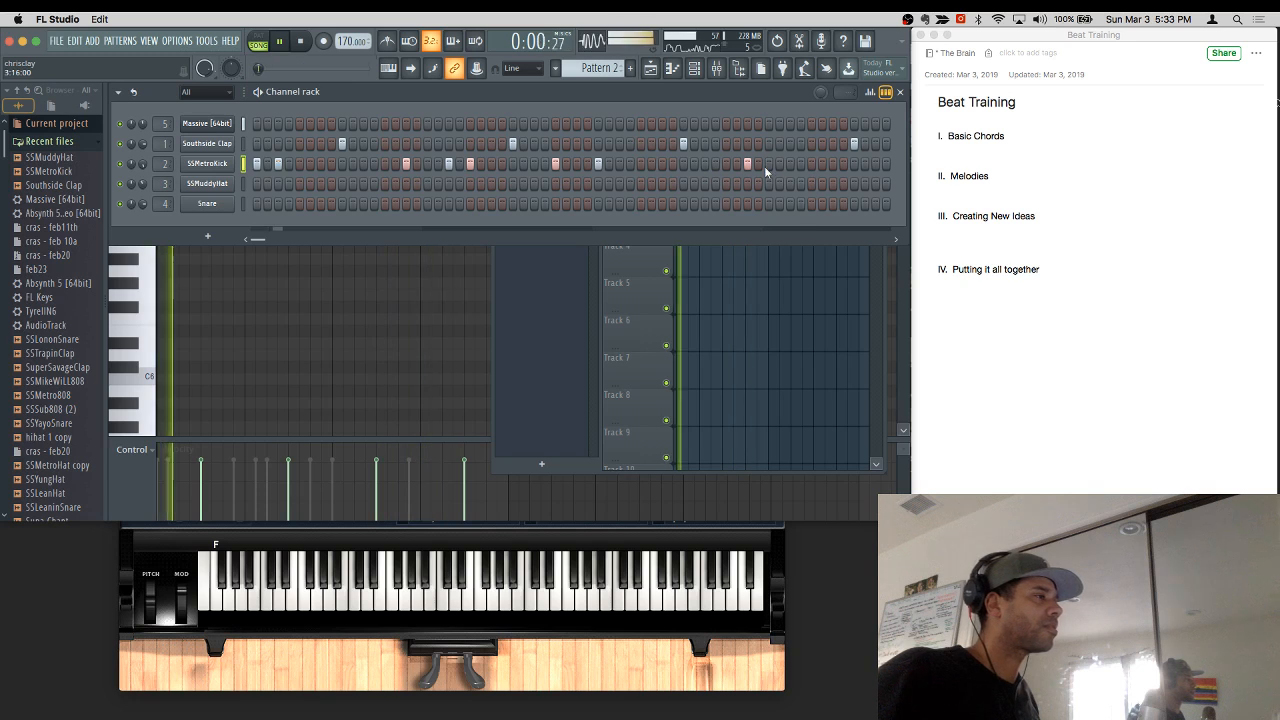
pyautogui.click(790, 166)
pyautogui.click(812, 168)
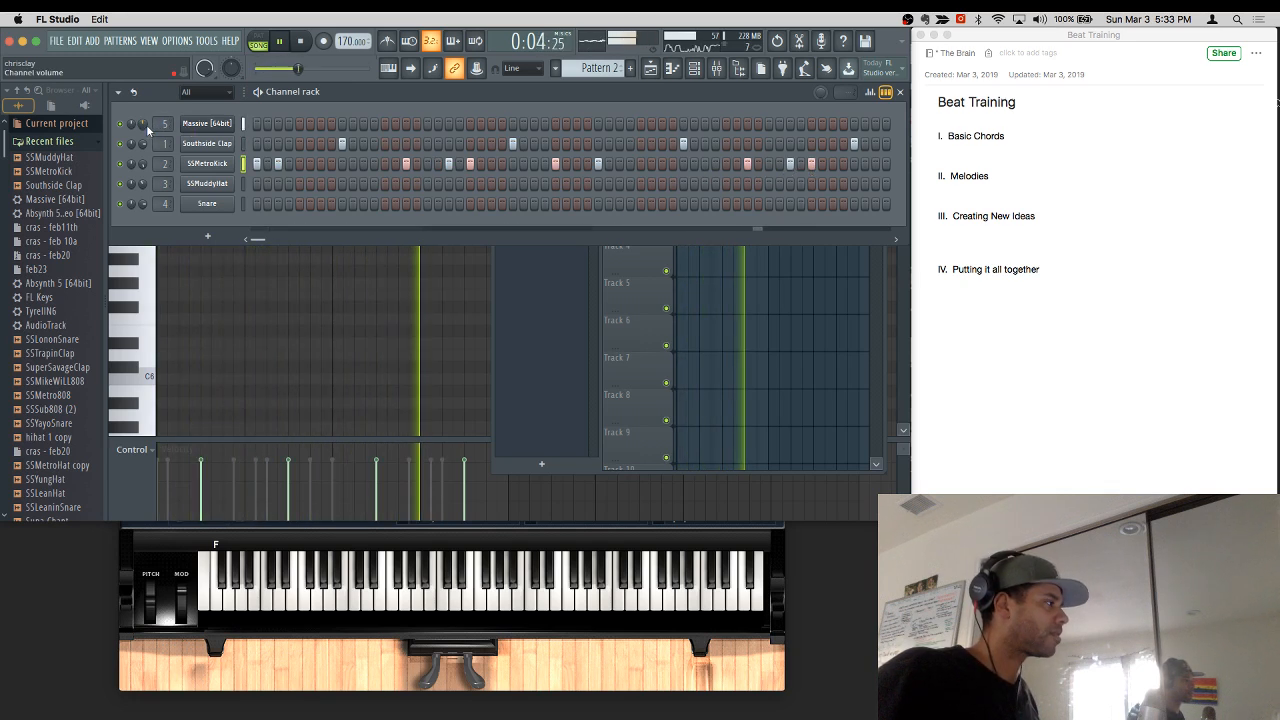
pyautogui.click(875, 164)
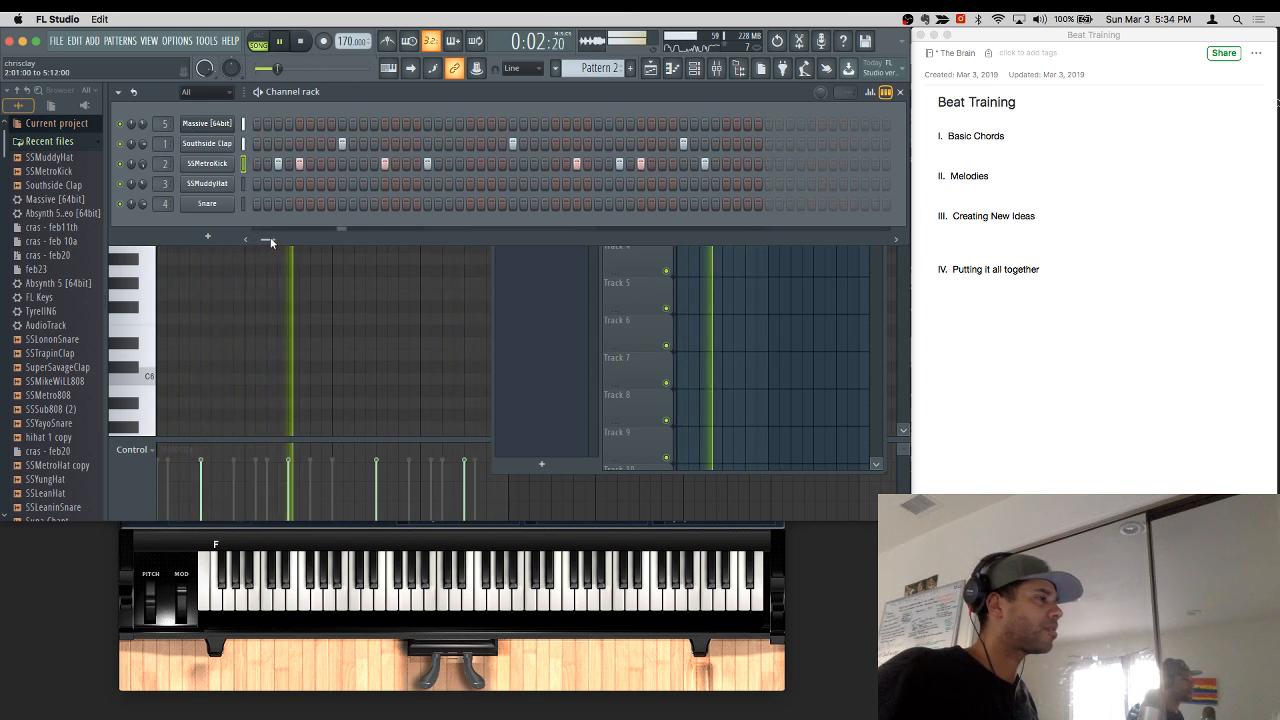
pyautogui.moveTo(250, 238); pyautogui.dragTo(279, 237)
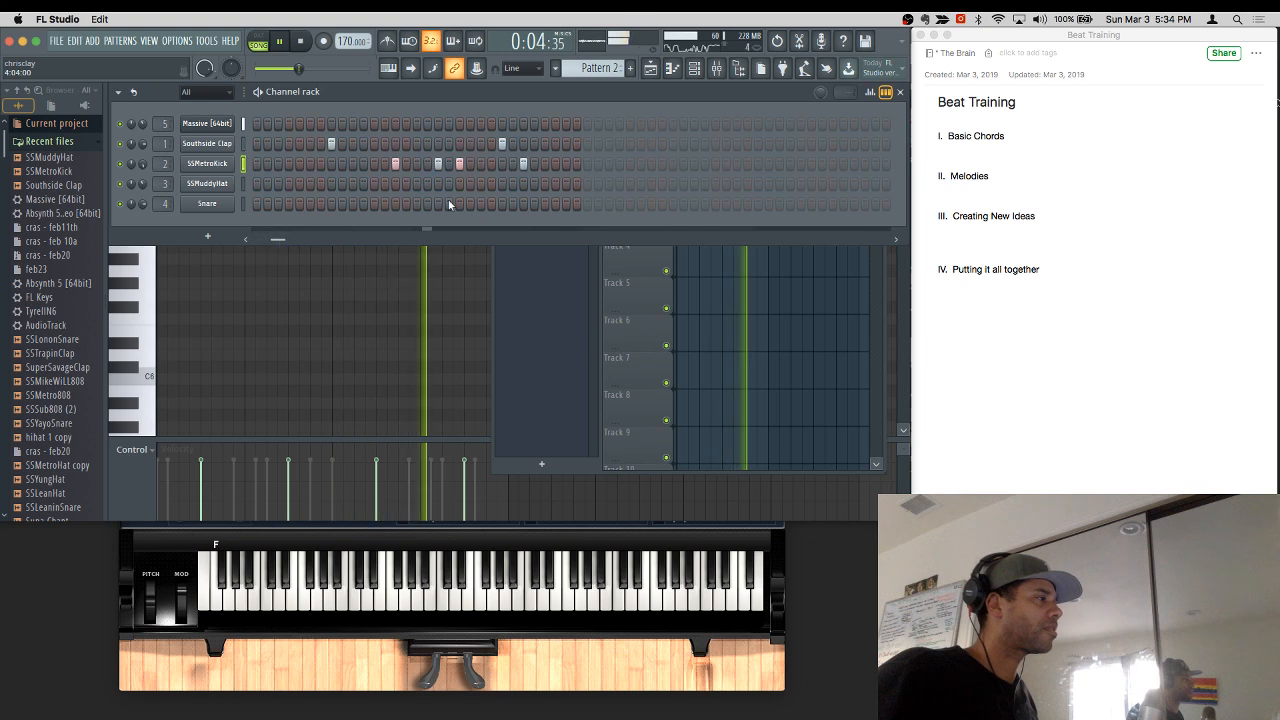
# Step: Add an SSMetroKick hit on step 13 of bar 4 and fill the SSMuddyHat channel on every 2 steps
pyautogui.click(523, 164)
pyautogui.click(545, 164)
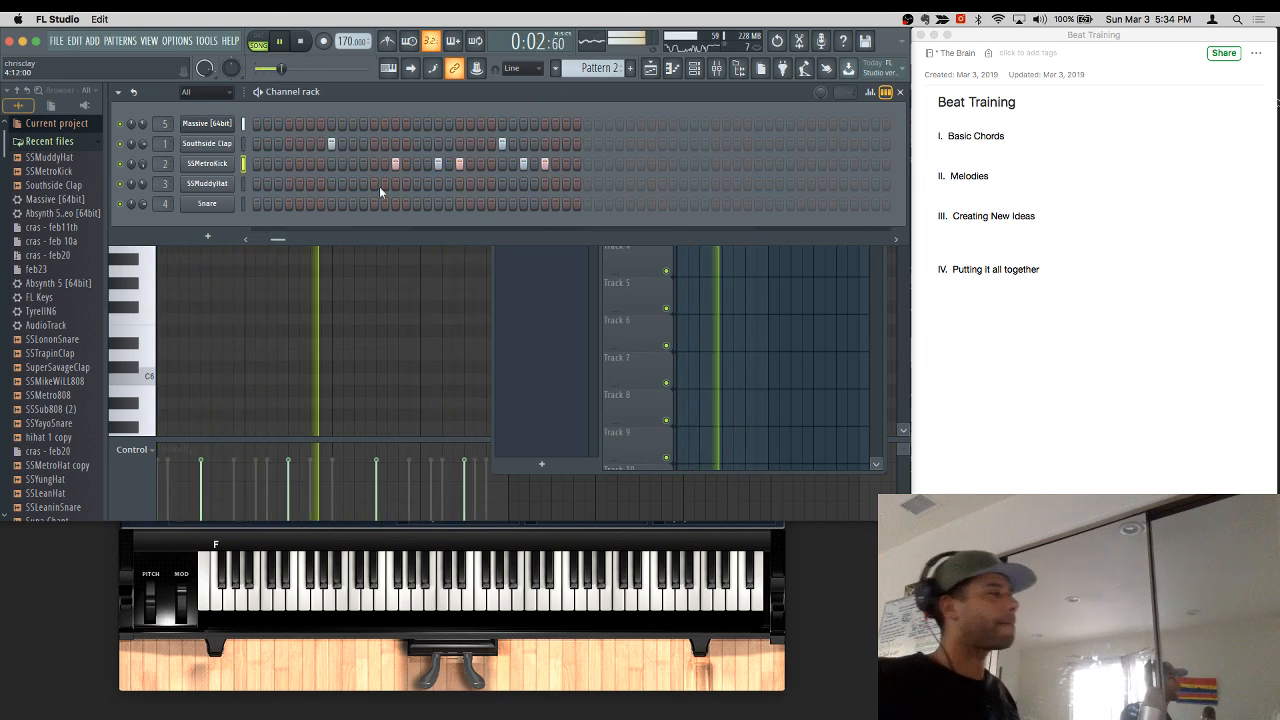
pyautogui.rightClick(198, 188)
pyautogui.click(199, 190)
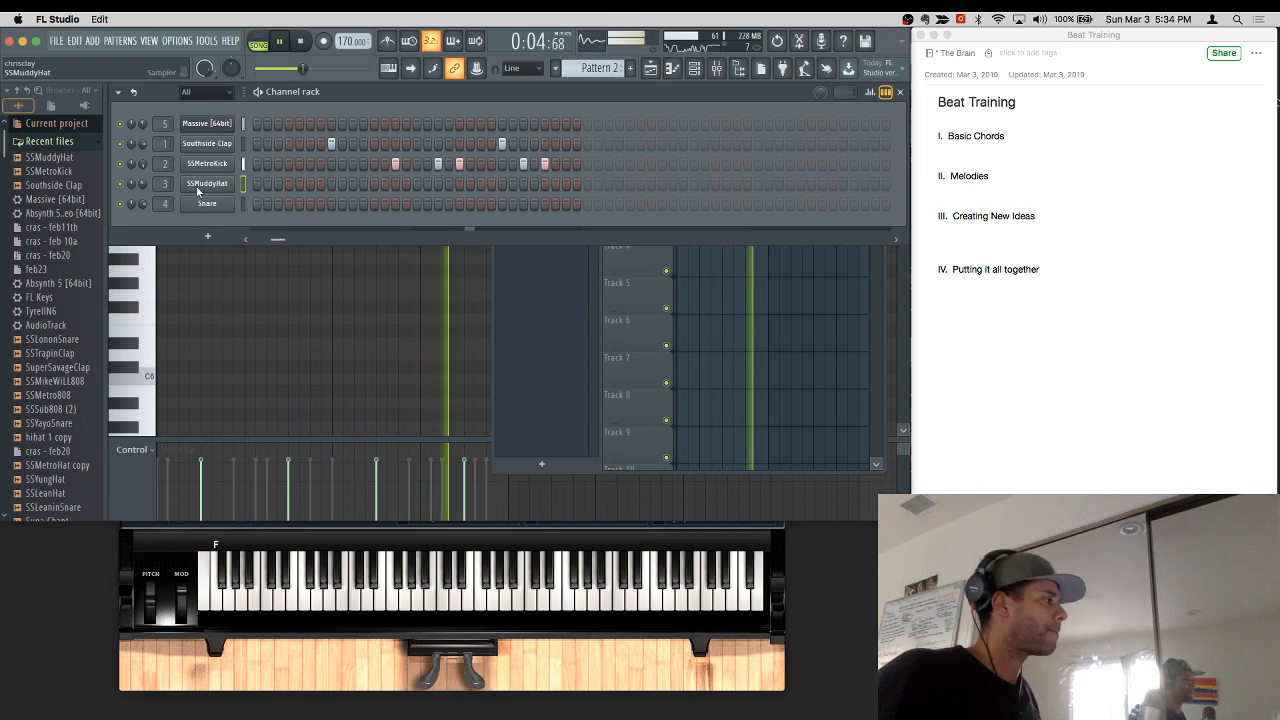
pyautogui.rightClick(218, 187)
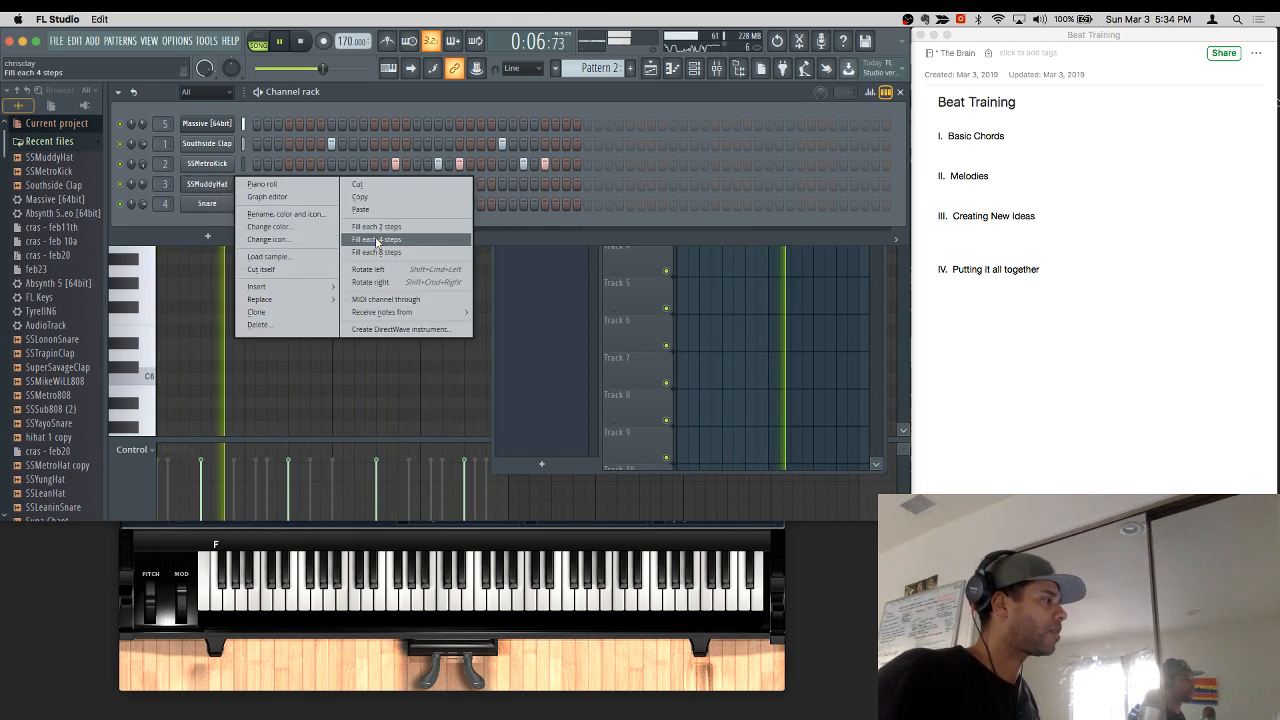
pyautogui.click(376, 225)
pyautogui.moveTo(280, 239); pyautogui.dragTo(215, 238)
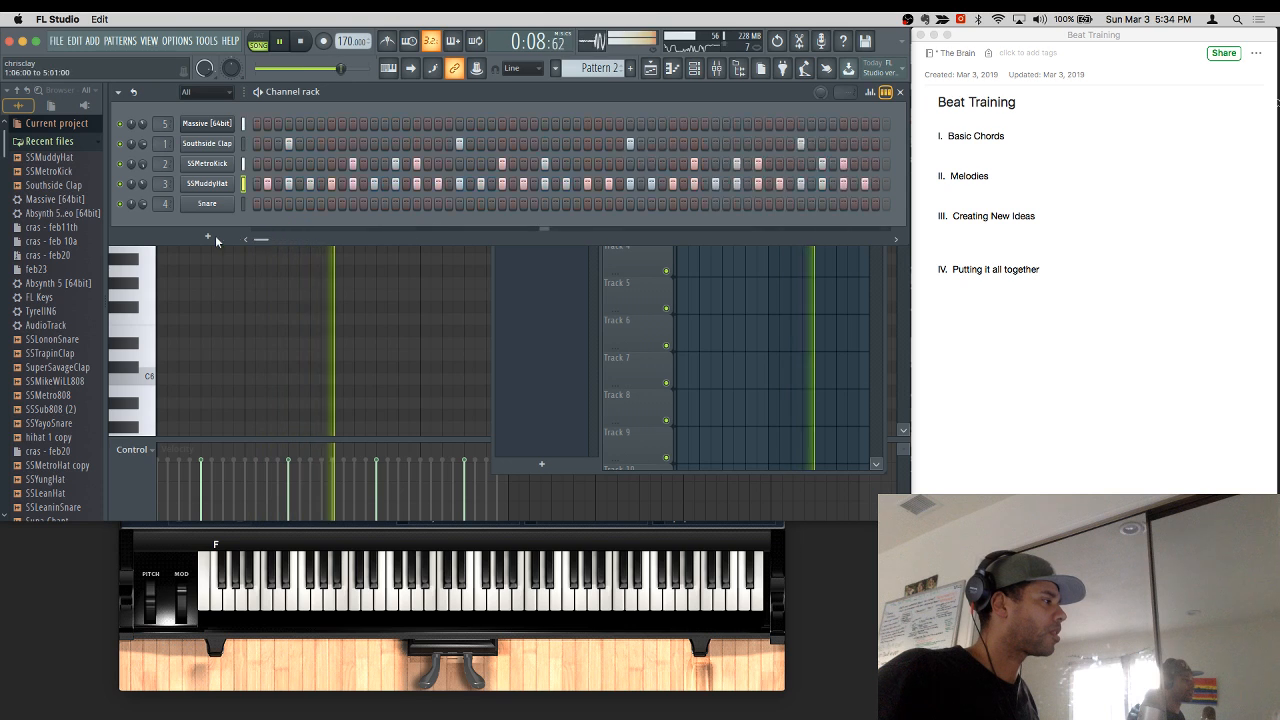
# Step: Add extra SSMuddyHat hits on bar 1 step 2, bar 2 step 6, bar 3 step 2 and bar 4 step 6
pyautogui.click(267, 185)
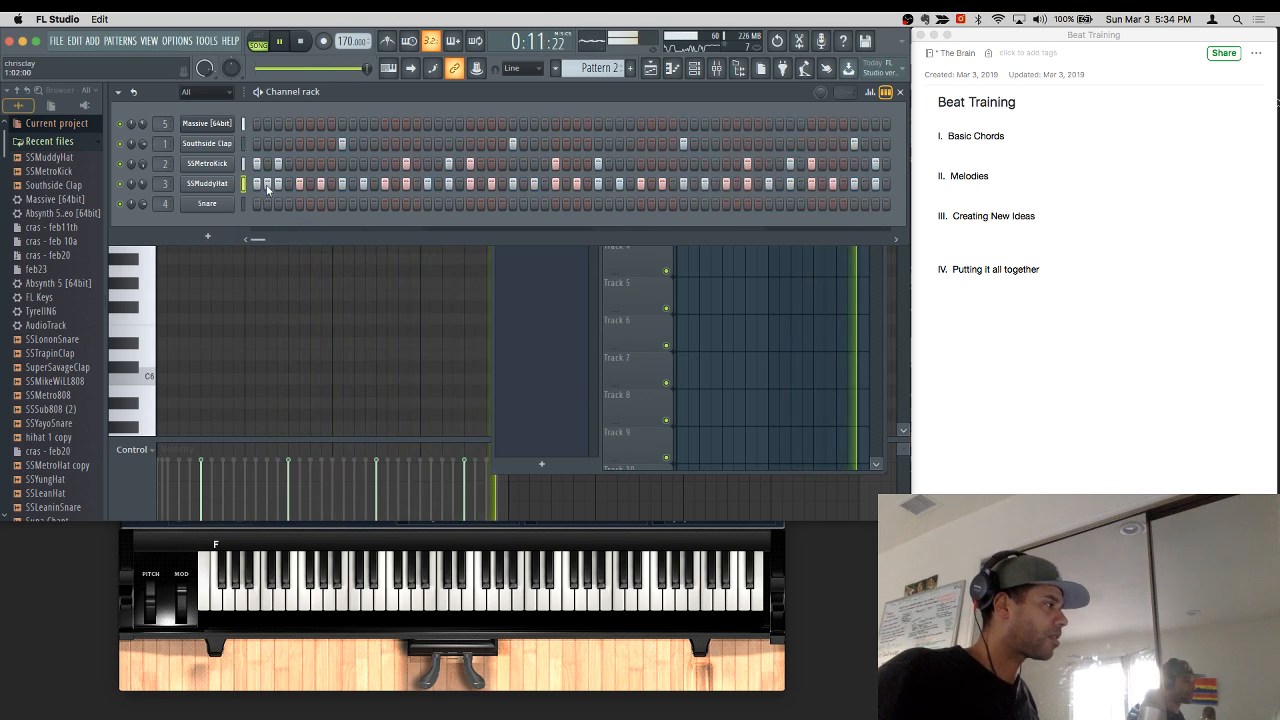
pyautogui.click(481, 186)
pyautogui.click(609, 186)
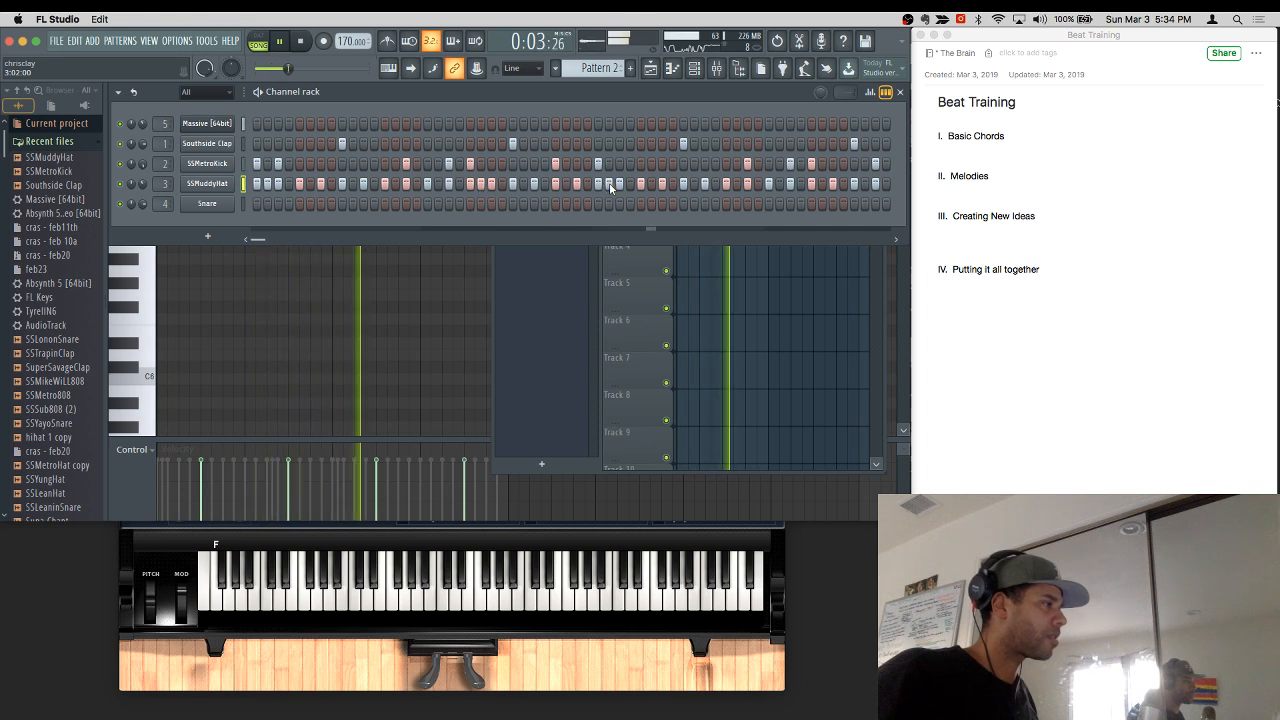
pyautogui.click(822, 186)
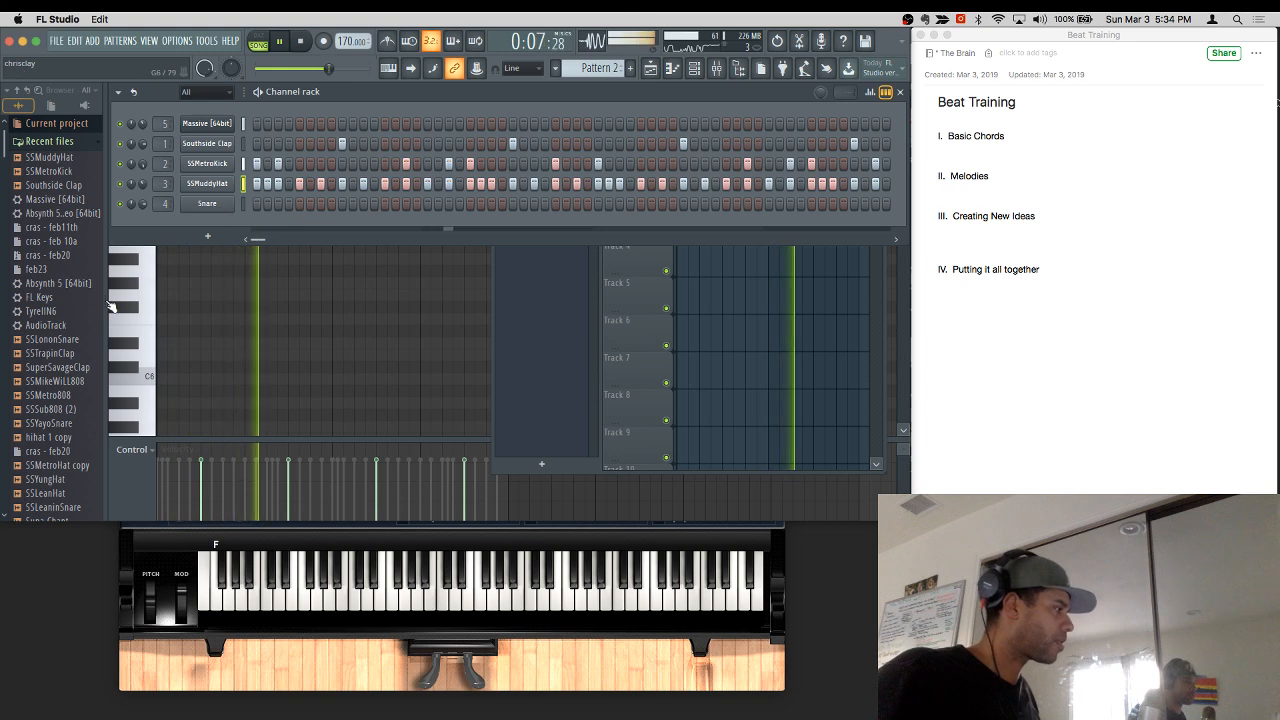
# Step: Replace the Snare sample with SSLononSnare and add hits on step 15 of bars 1 and 3 and step 3 of bars 2 and 4
pyautogui.moveTo(55, 340); pyautogui.dragTo(213, 205)
pyautogui.click(278, 204)
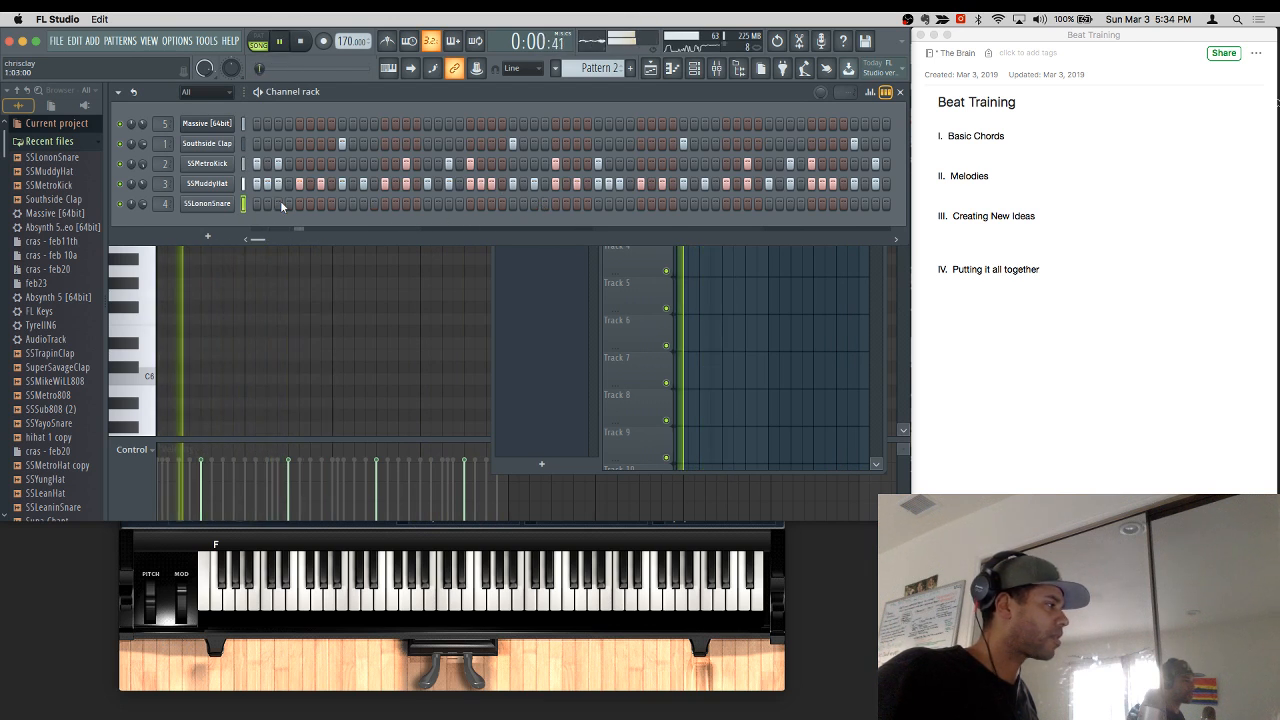
pyautogui.click(406, 204)
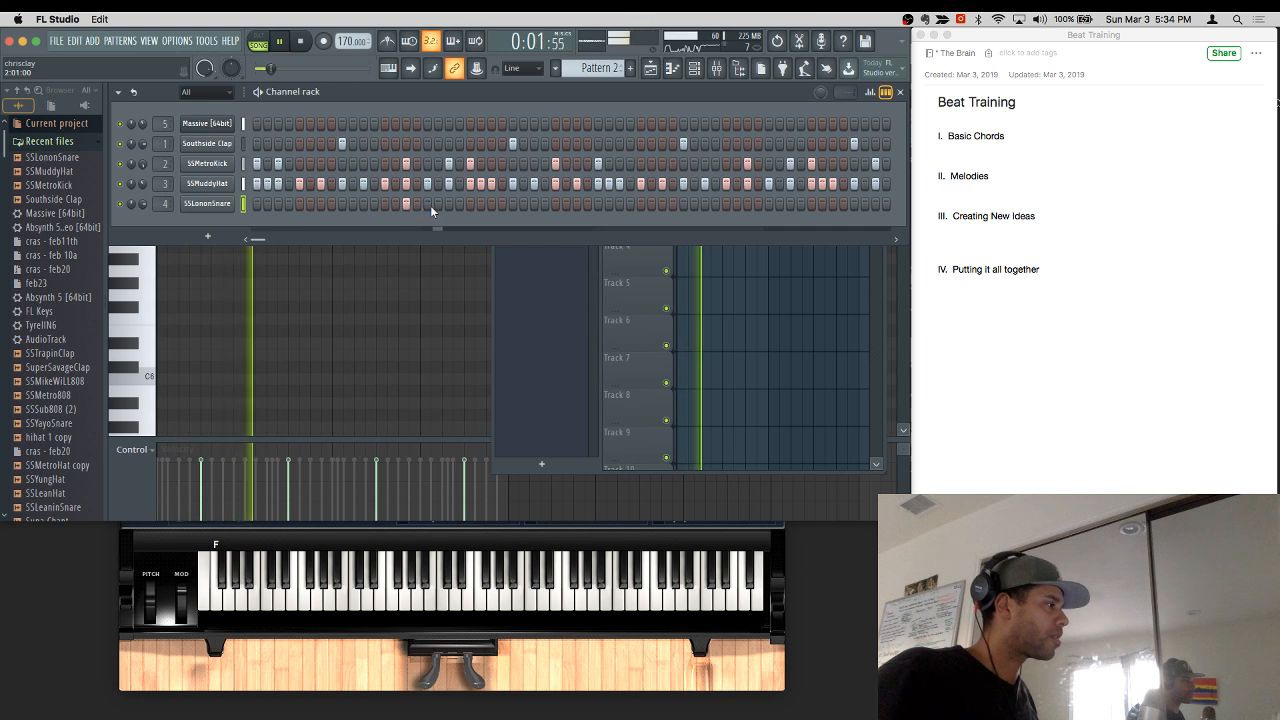
pyautogui.click(448, 204)
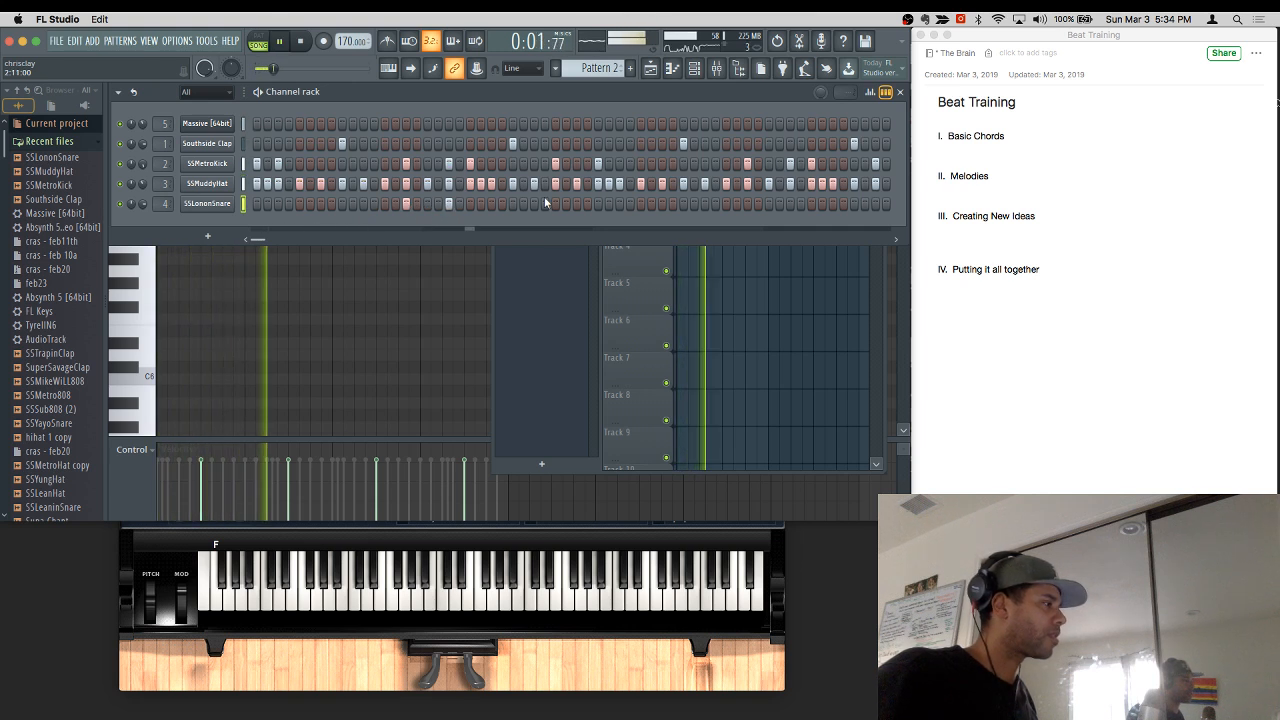
pyautogui.click(748, 204)
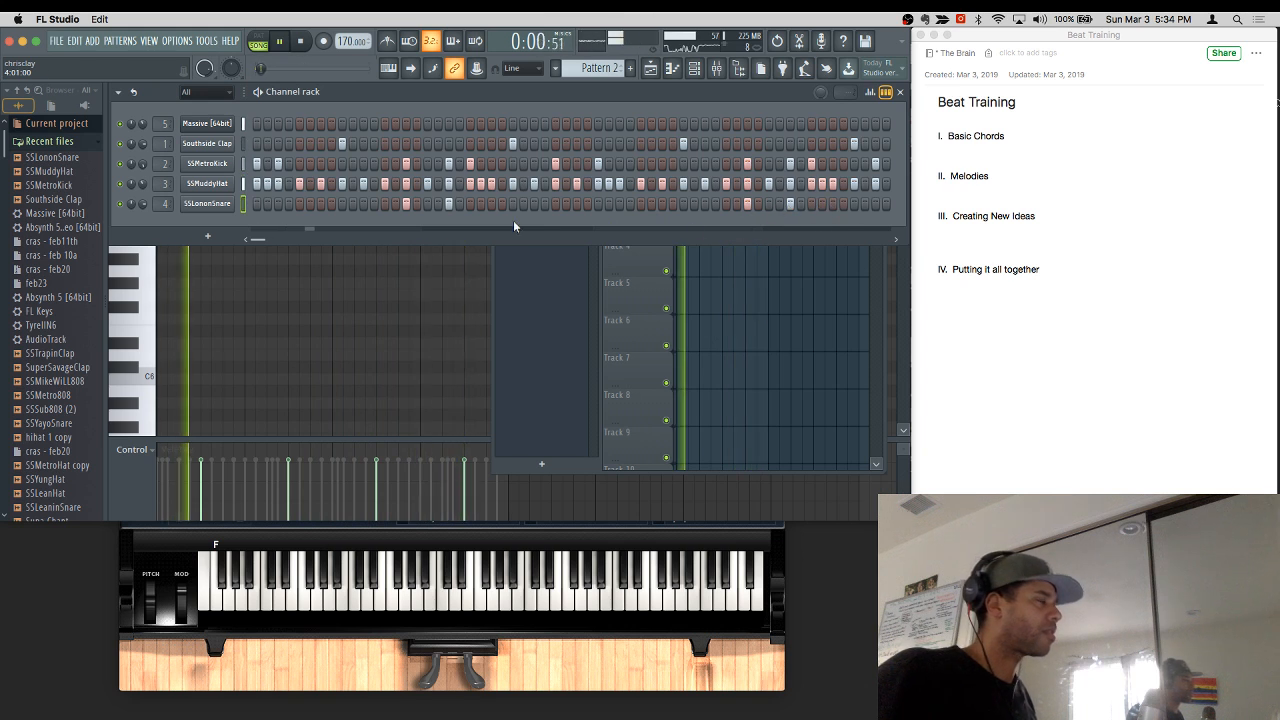
# Step: Add SSYayoSnare as a new channel, try hits on steps 3 and 5 of bar 1 against the song, and clear them
pyautogui.moveTo(50, 423); pyautogui.dragTo(230, 238)
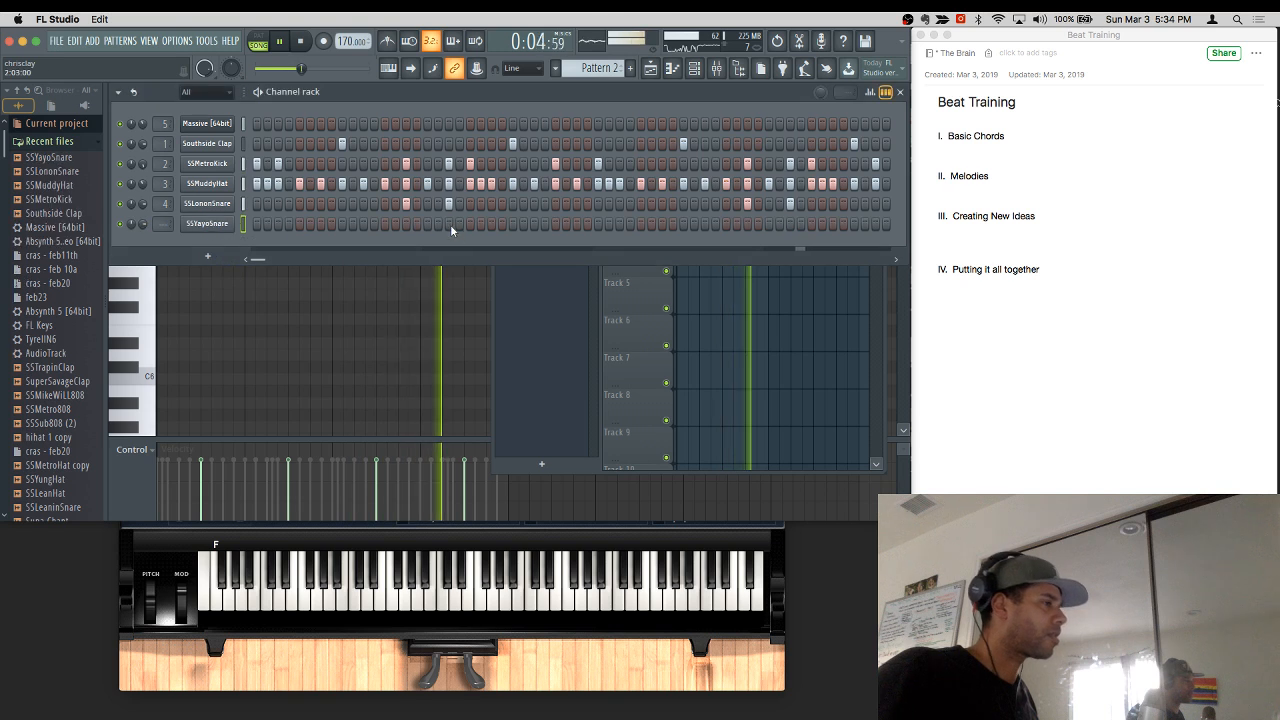
pyautogui.click(274, 226)
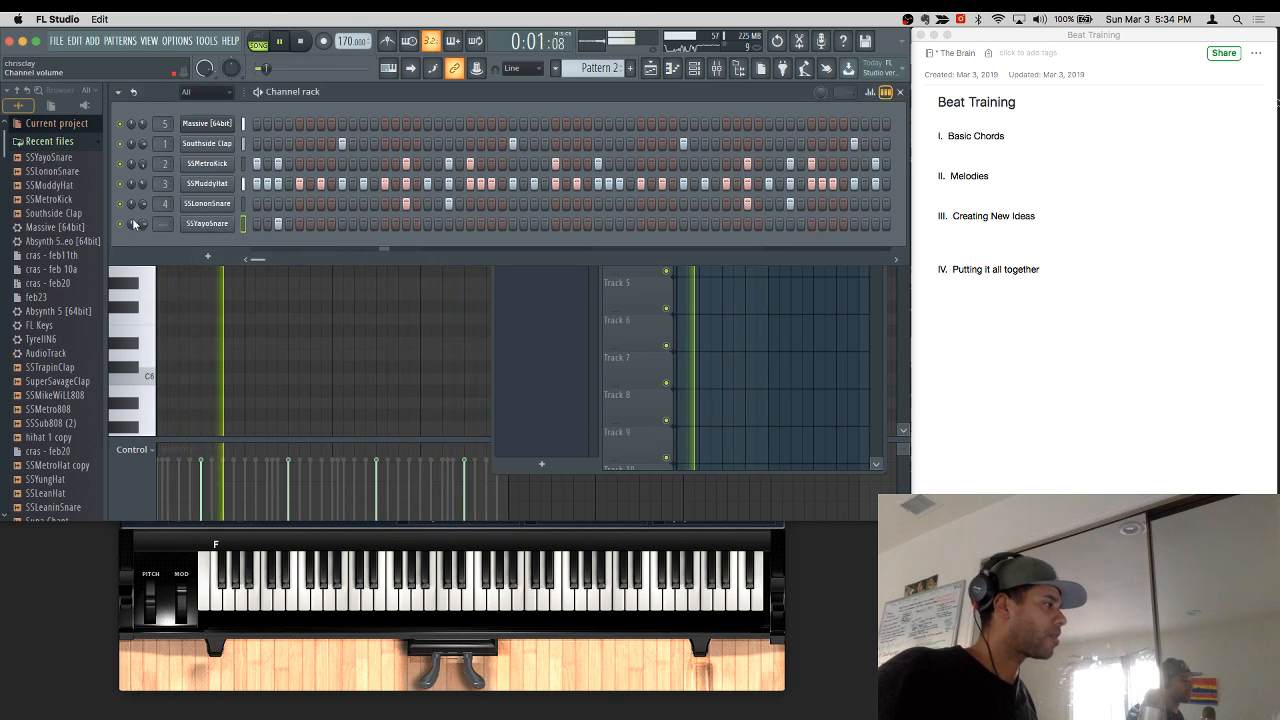
pyautogui.press('space')
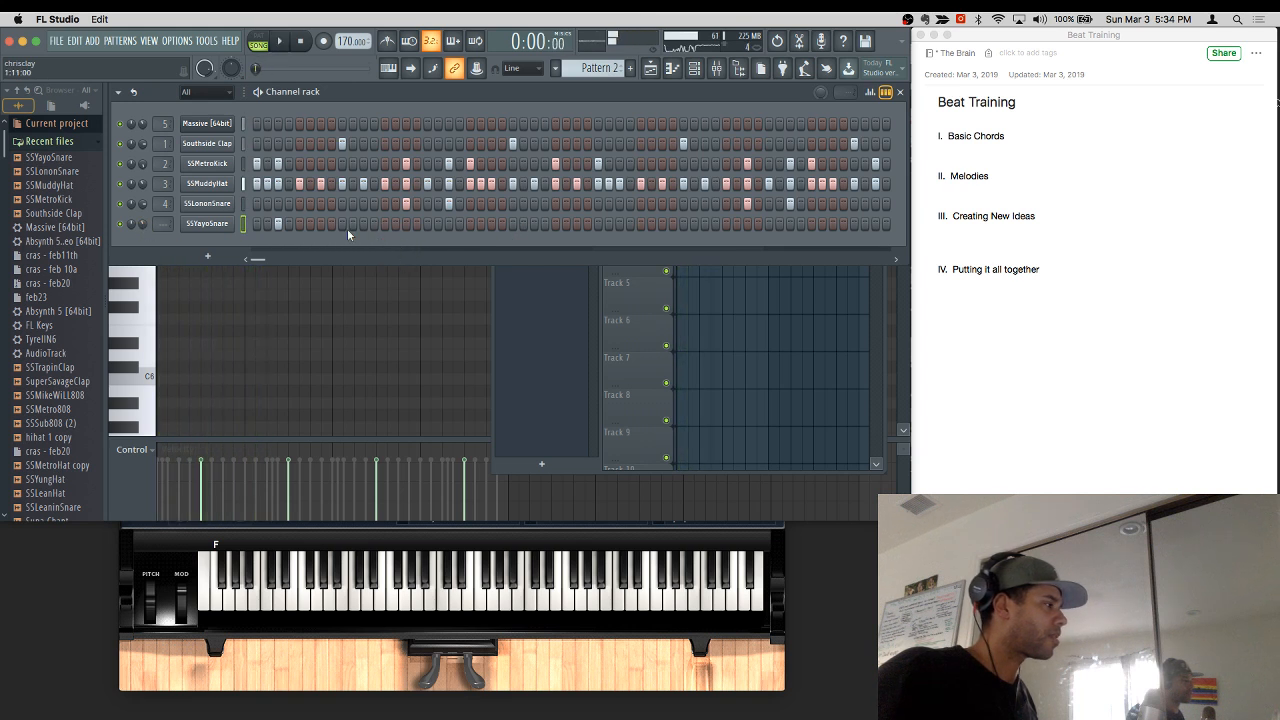
pyautogui.press('space')
pyautogui.click(299, 224)
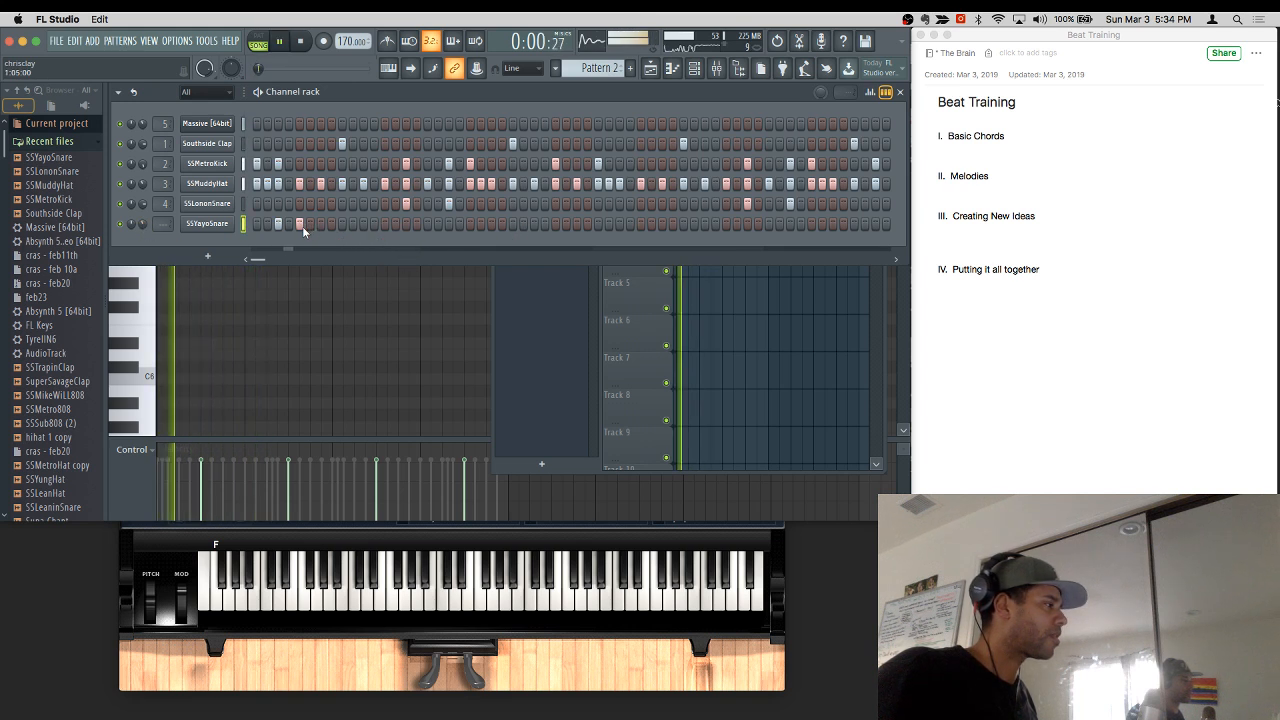
pyautogui.rightClick(301, 225)
pyautogui.press('space')
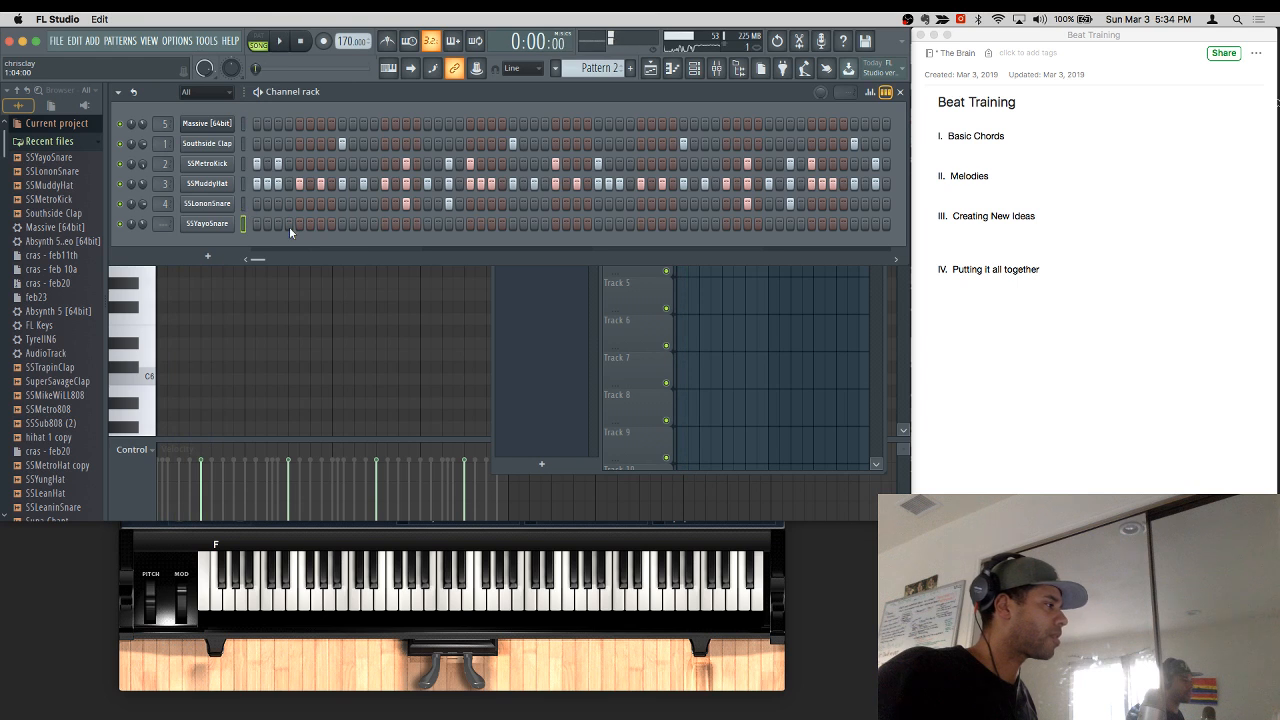
# Step: Add SSYayoSnare hits on steps 3 and 5 of bar 1 and steps 5 and 6 of bar 3 during playback
pyautogui.press('space')
pyautogui.click(278, 224)
pyautogui.press('space')
pyautogui.press('space')
pyautogui.click(299, 225)
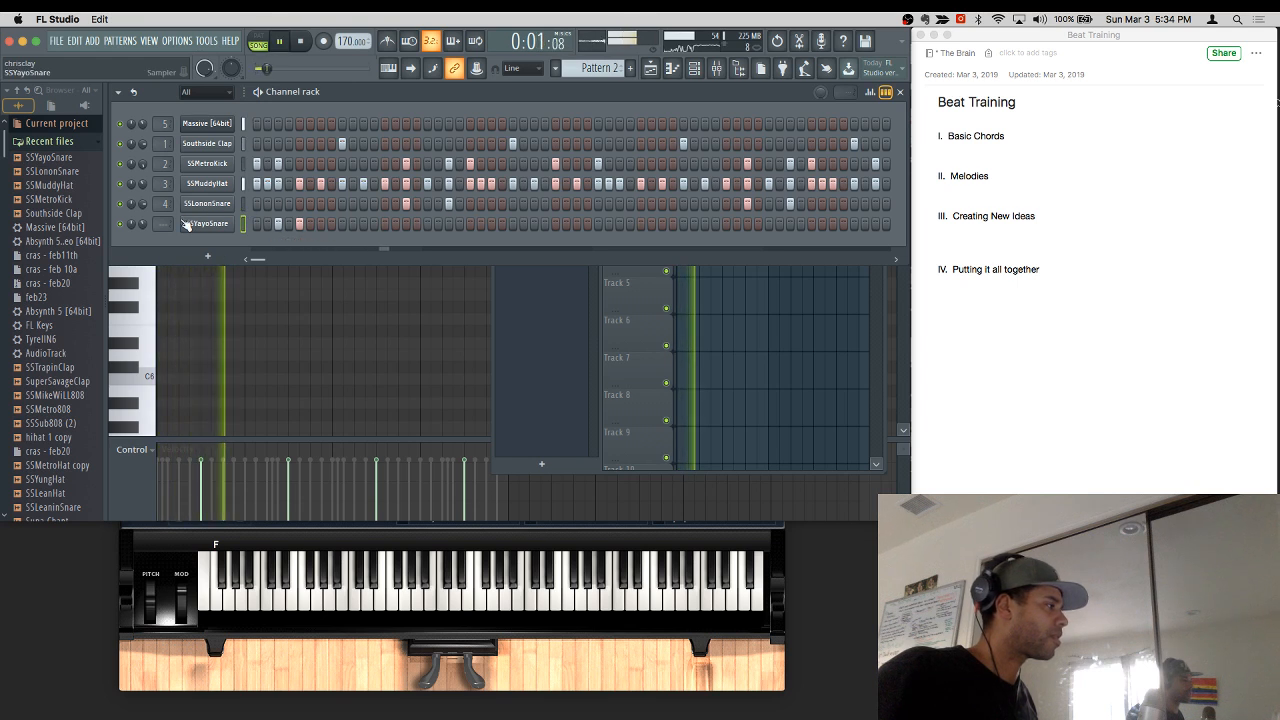
pyautogui.click(641, 224)
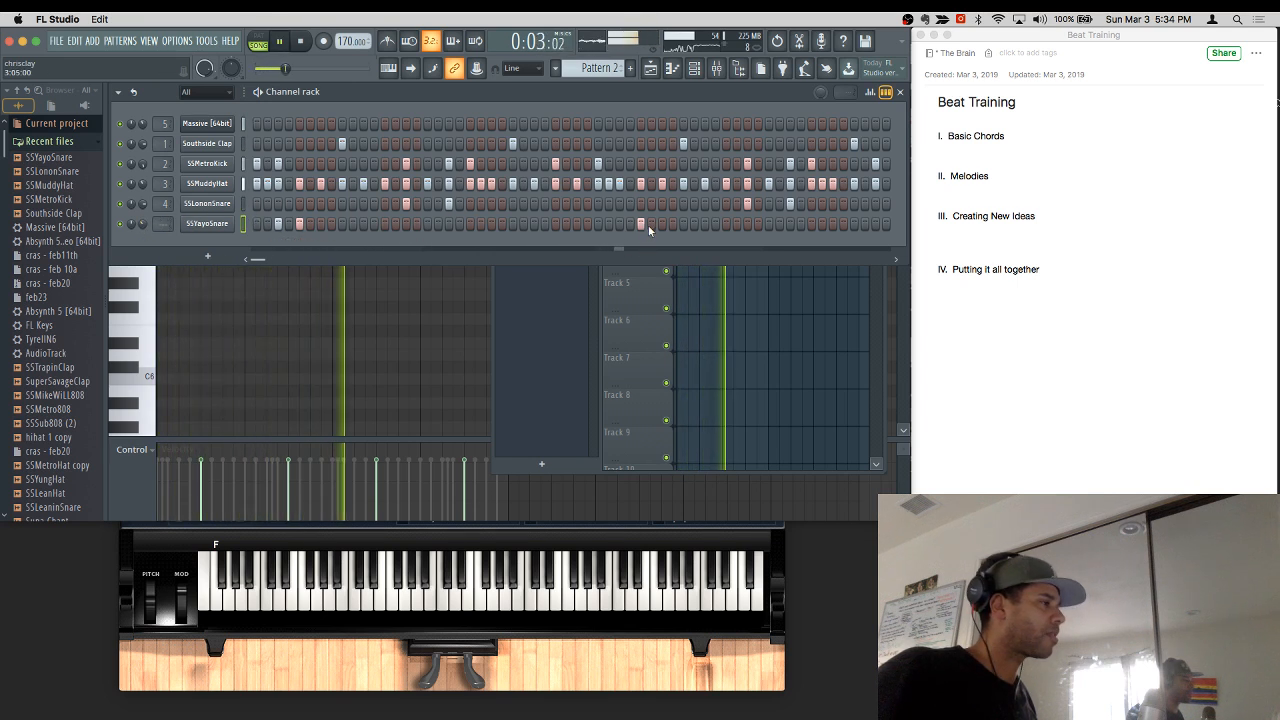
pyautogui.click(651, 224)
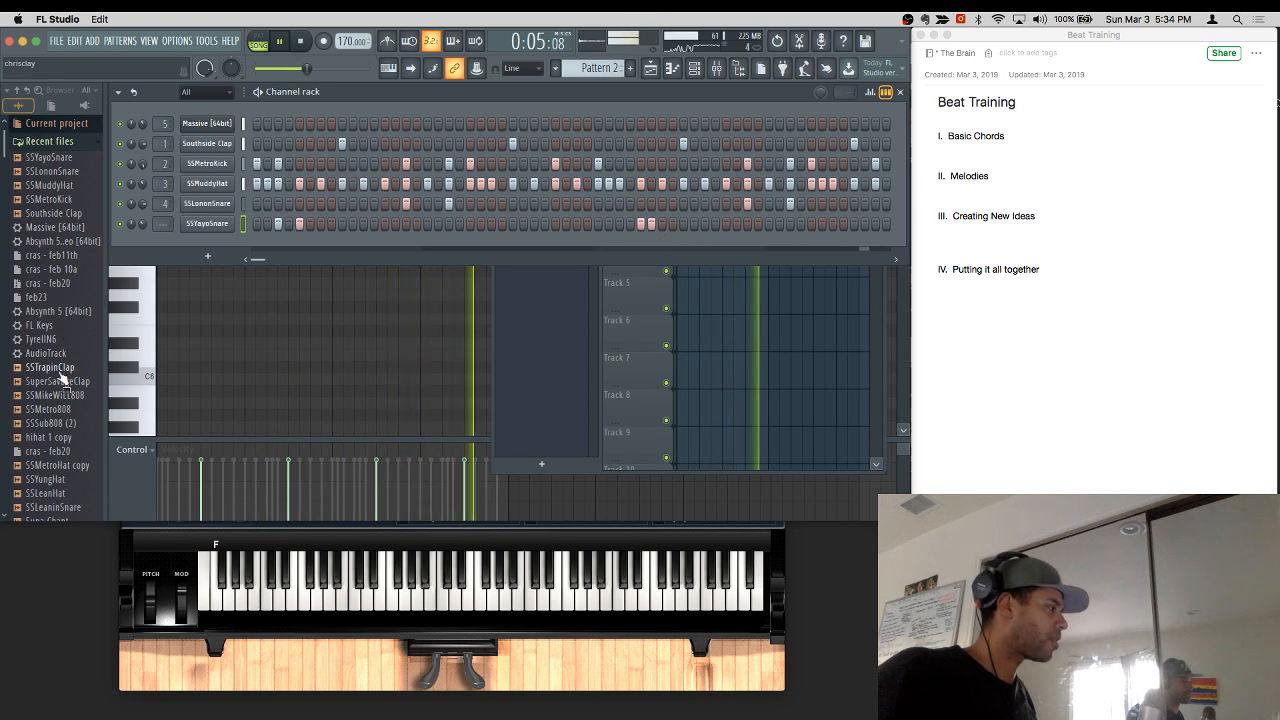
# Step: Add SSMetroHat copy as a new channel with hits on step 1 of bars 1 and 3, and lower the SSMuddyHat channel's volume
pyautogui.click(66, 465)
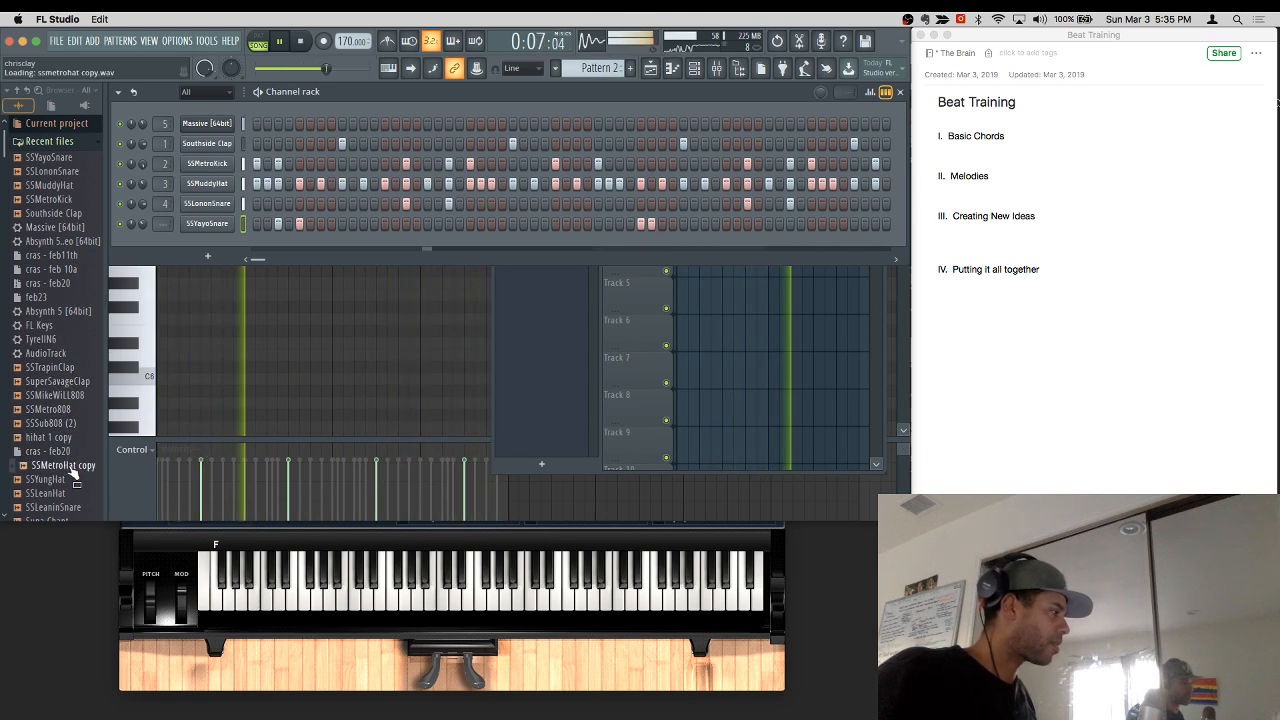
pyautogui.moveTo(72, 477); pyautogui.dragTo(194, 236)
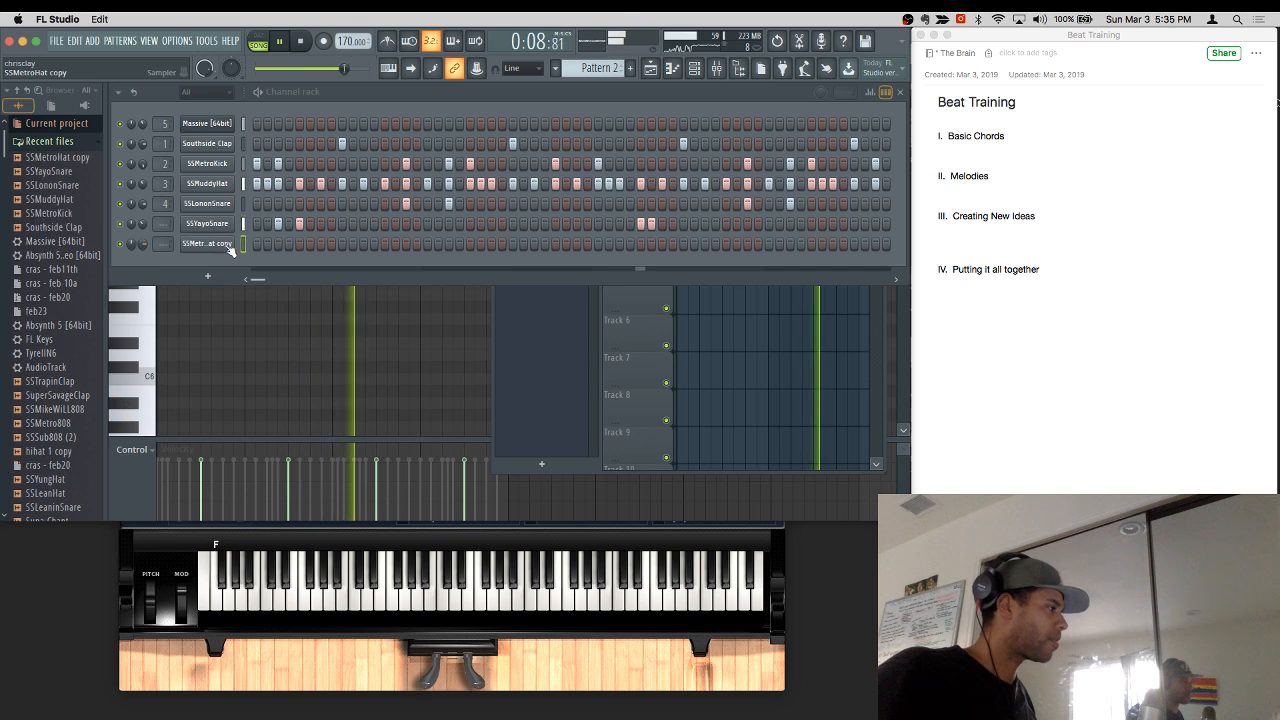
pyautogui.click(258, 244)
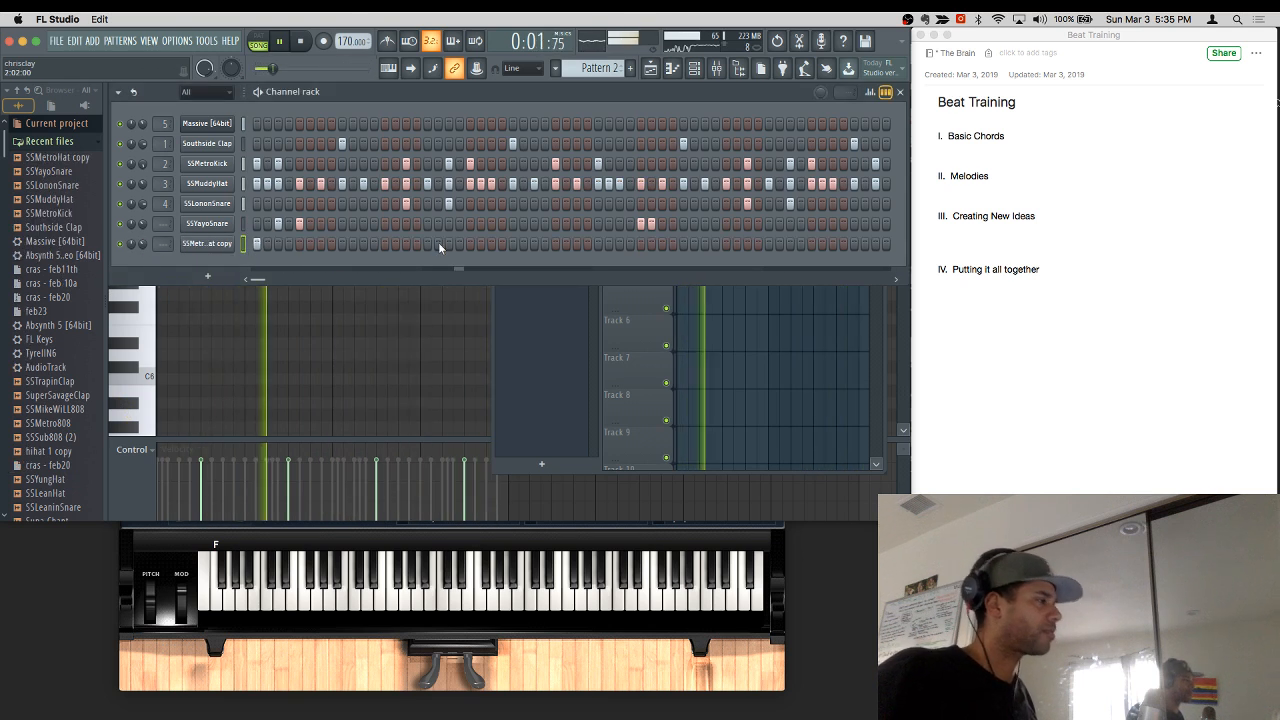
pyautogui.click(598, 244)
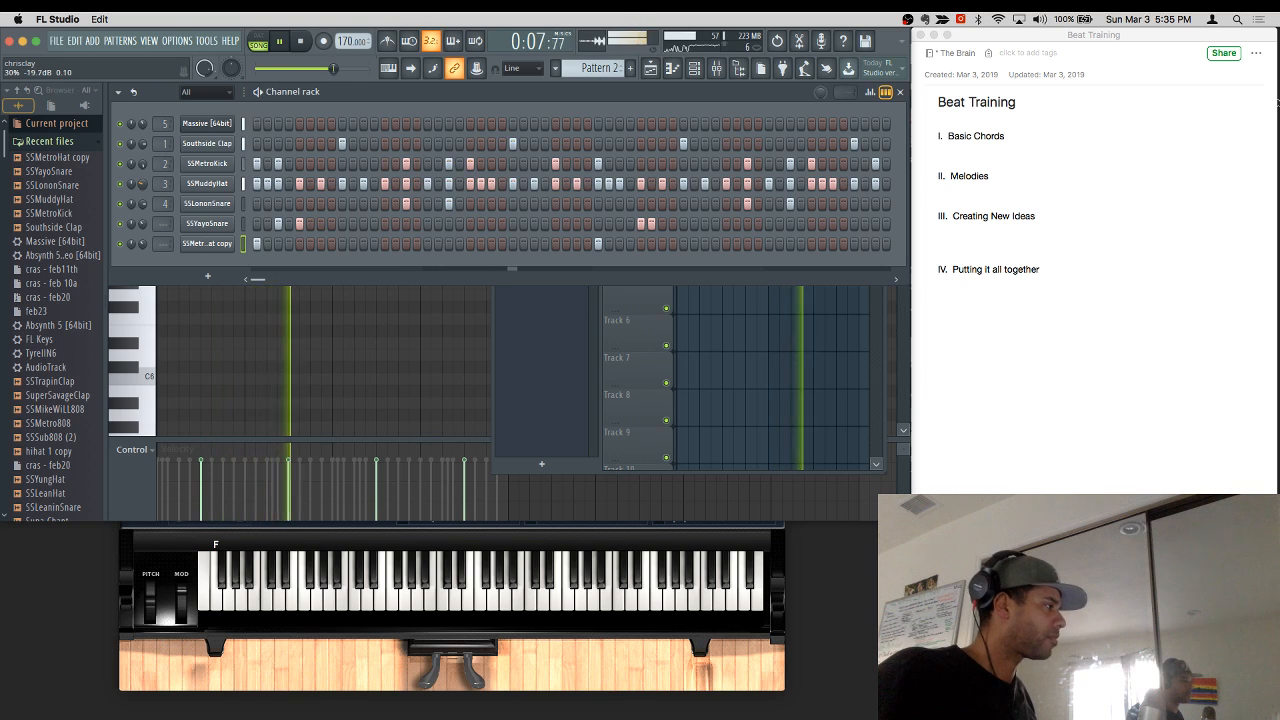
pyautogui.moveTo(143, 186); pyautogui.dragTo(147, 180)
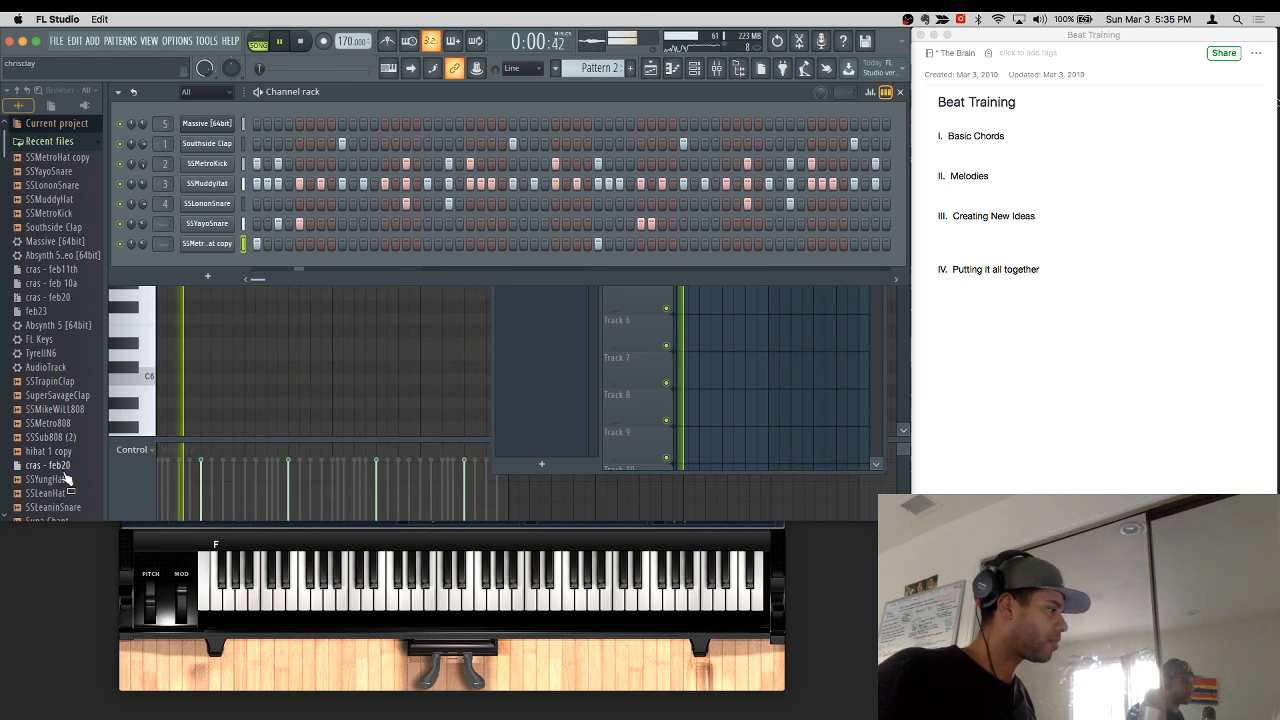
# Step: Insert a second Massive [64bit] instrument and load the Cras_Program.pls program list in its browser
pyautogui.rightClick(203, 141)
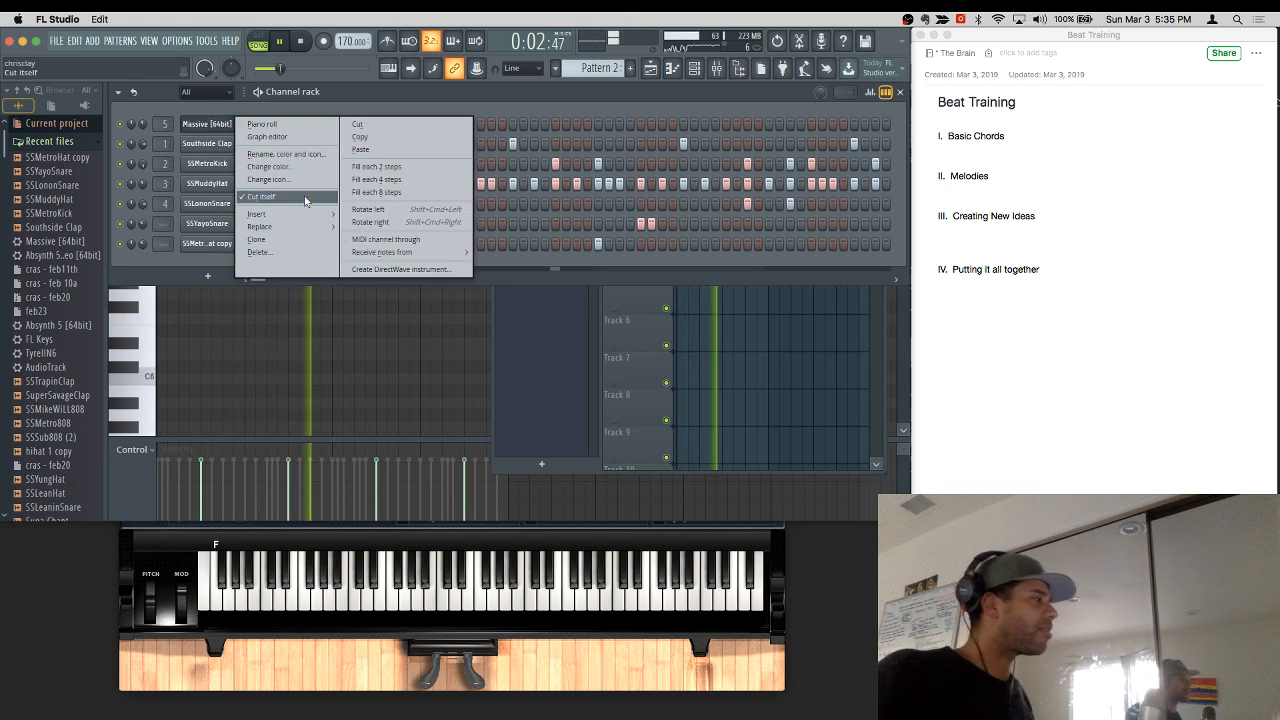
pyautogui.moveTo(310, 216)
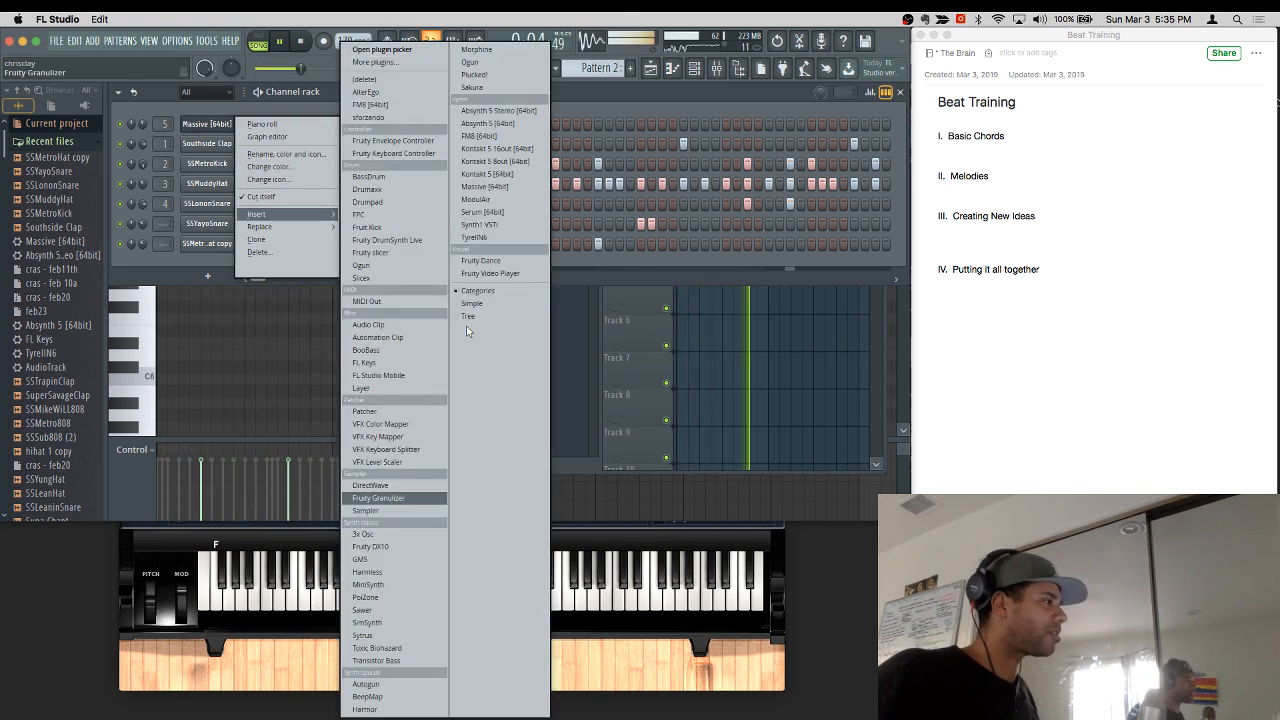
pyautogui.click(482, 186)
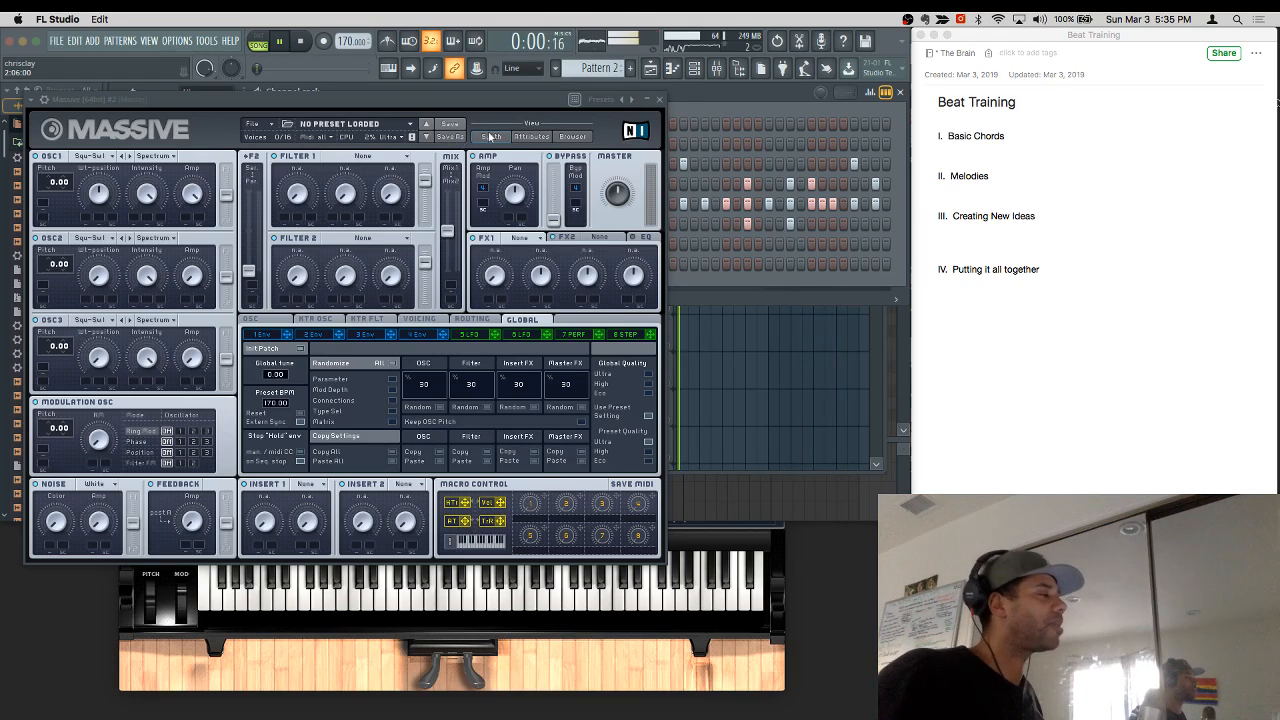
pyautogui.click(568, 137)
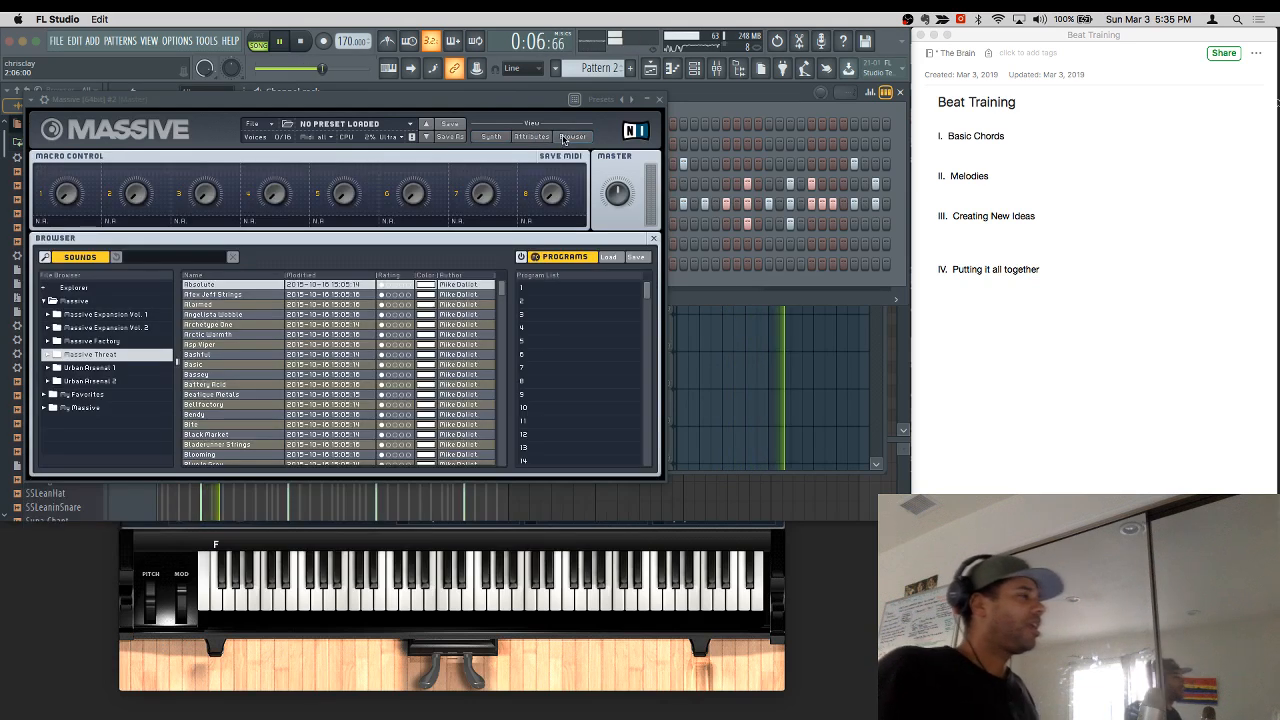
pyautogui.click(608, 257)
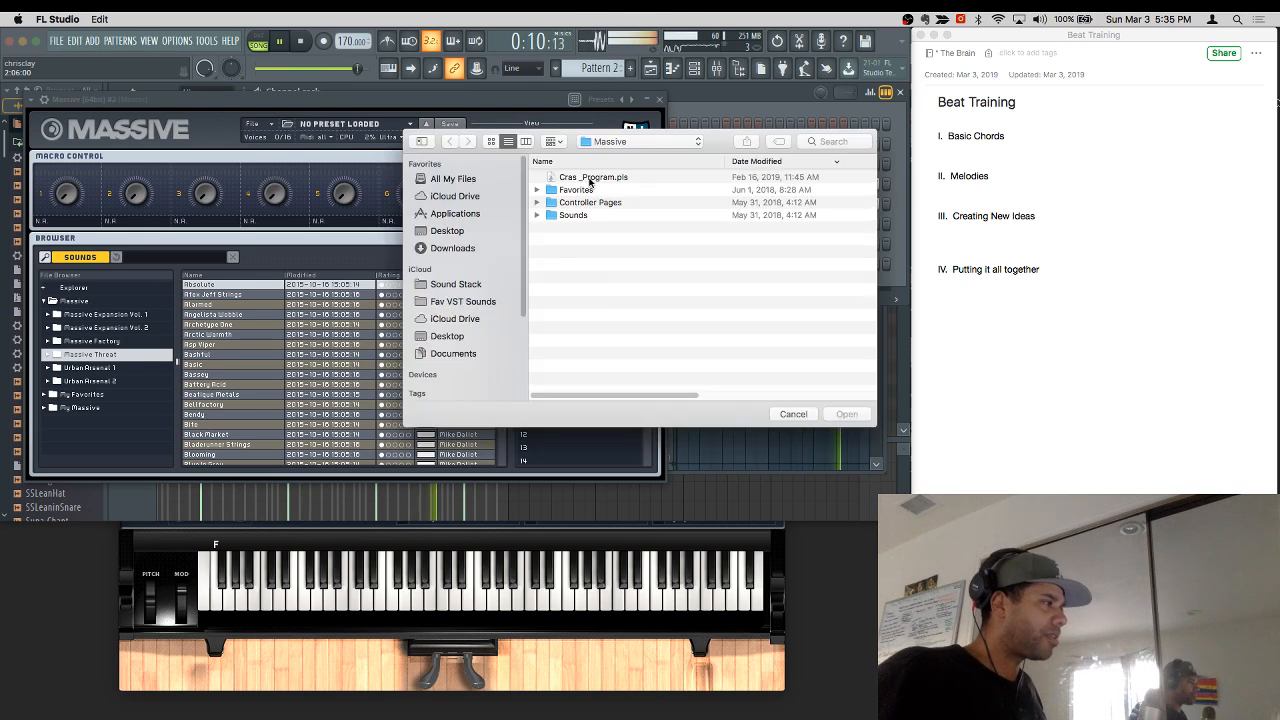
pyautogui.doubleClick(590, 178)
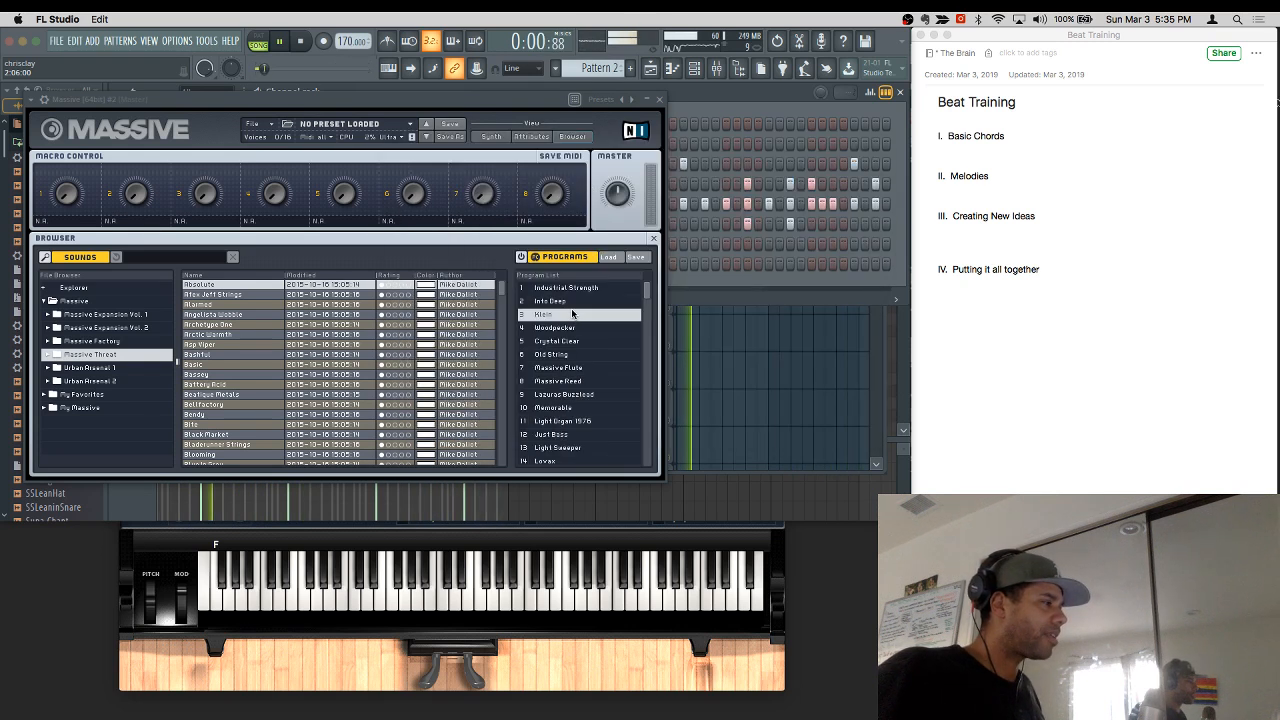
# Step: Audition the Old String program, choose Massive Flute for the new Massive instrument, and close its window
pyautogui.click(580, 354)
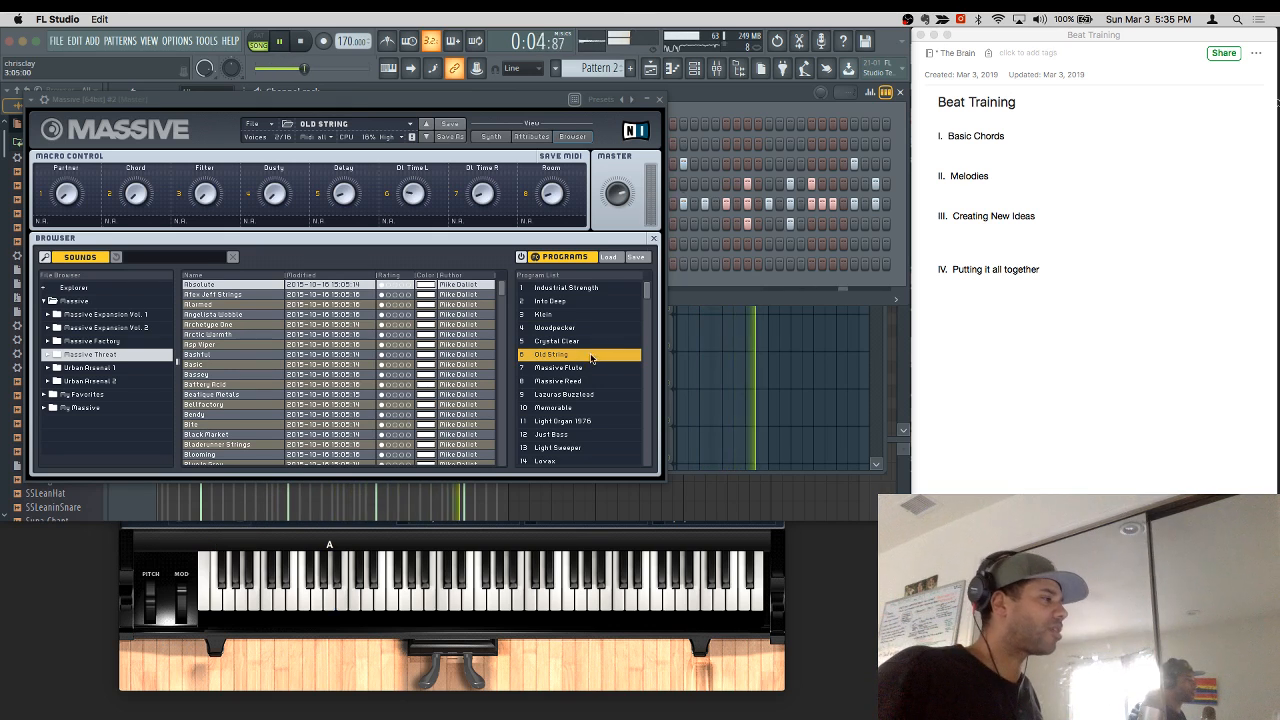
pyautogui.click(590, 367)
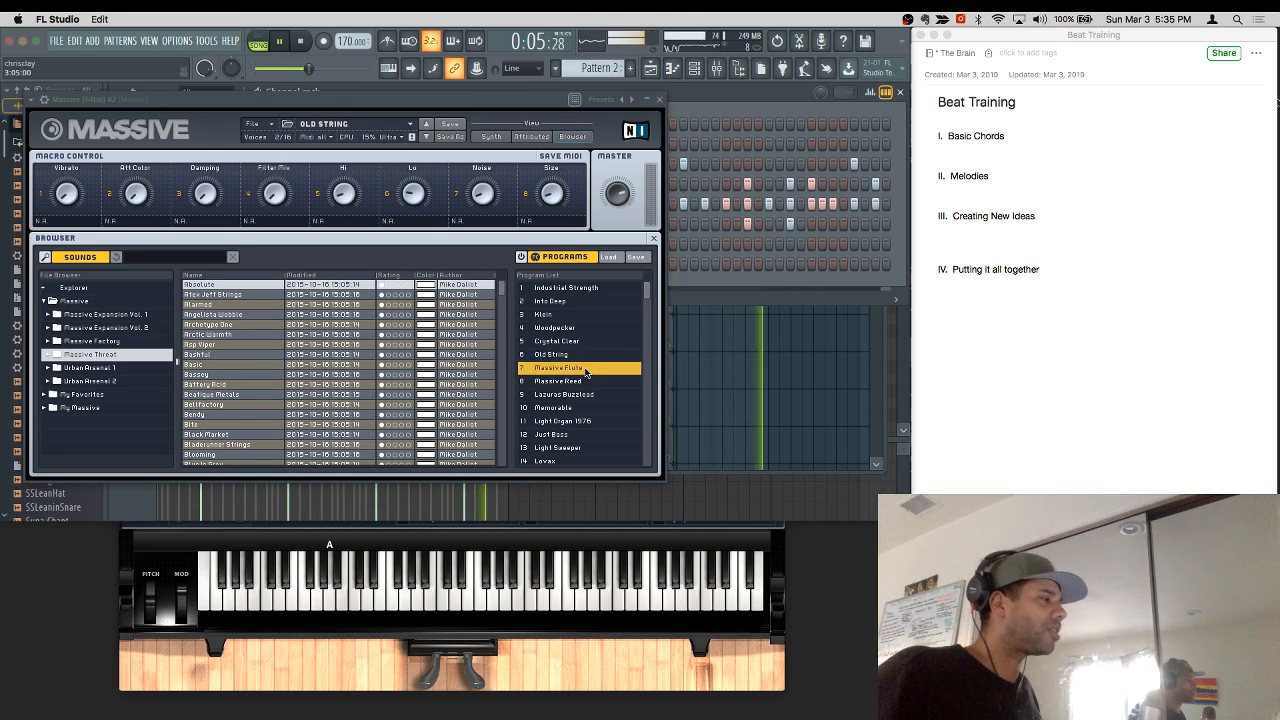
pyautogui.click(659, 99)
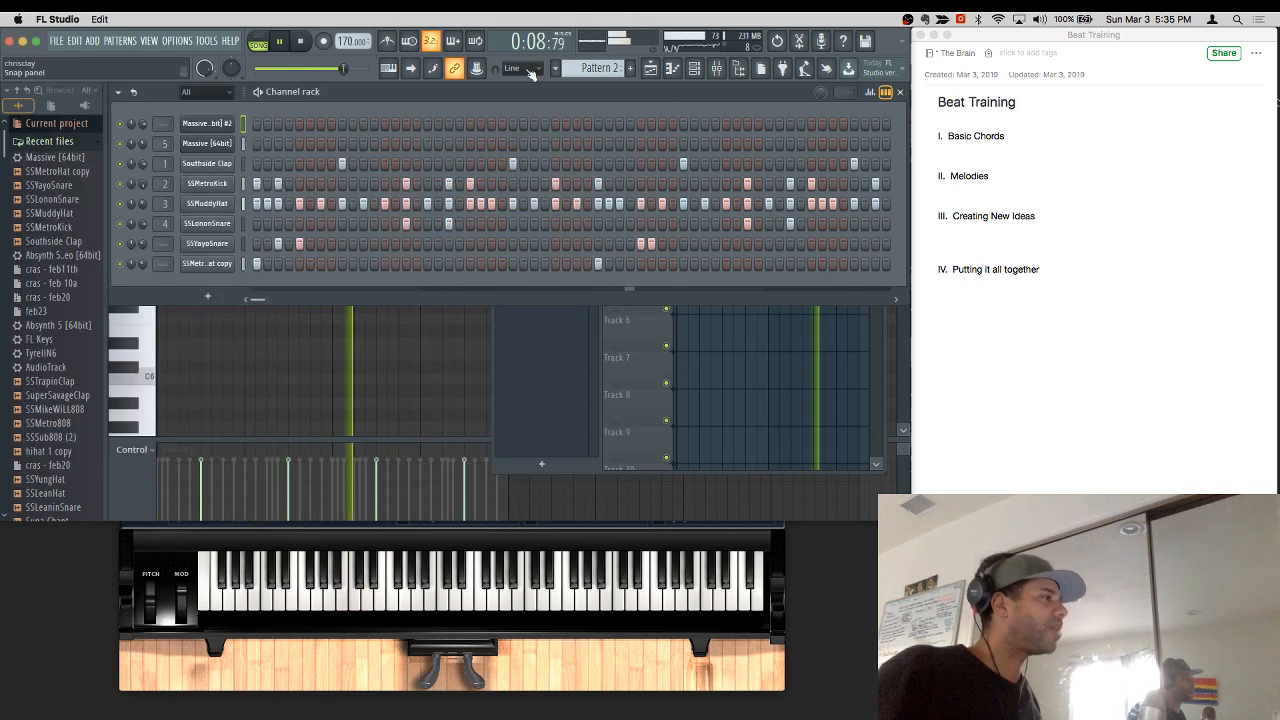
# Step: In Pattern 1, paste the original Massive chord notes into the second Massive channel
pyautogui.scroll(1, 598, 67)
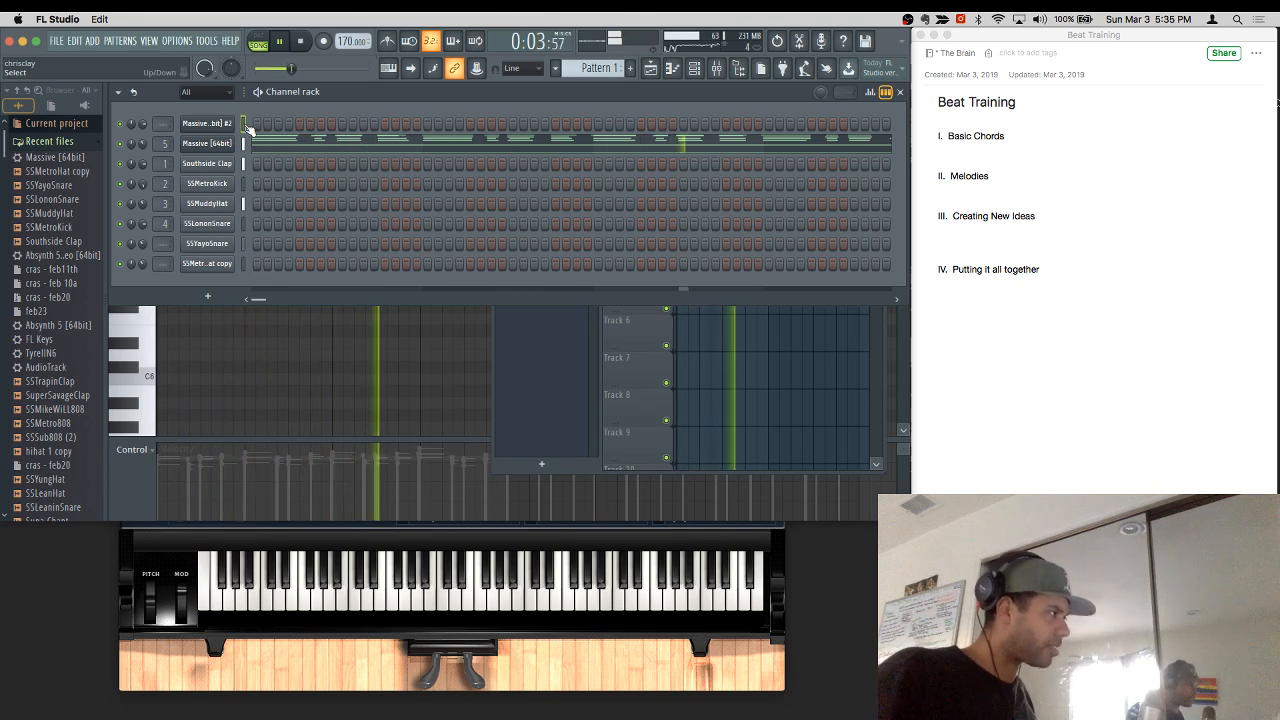
pyautogui.press('super+v')
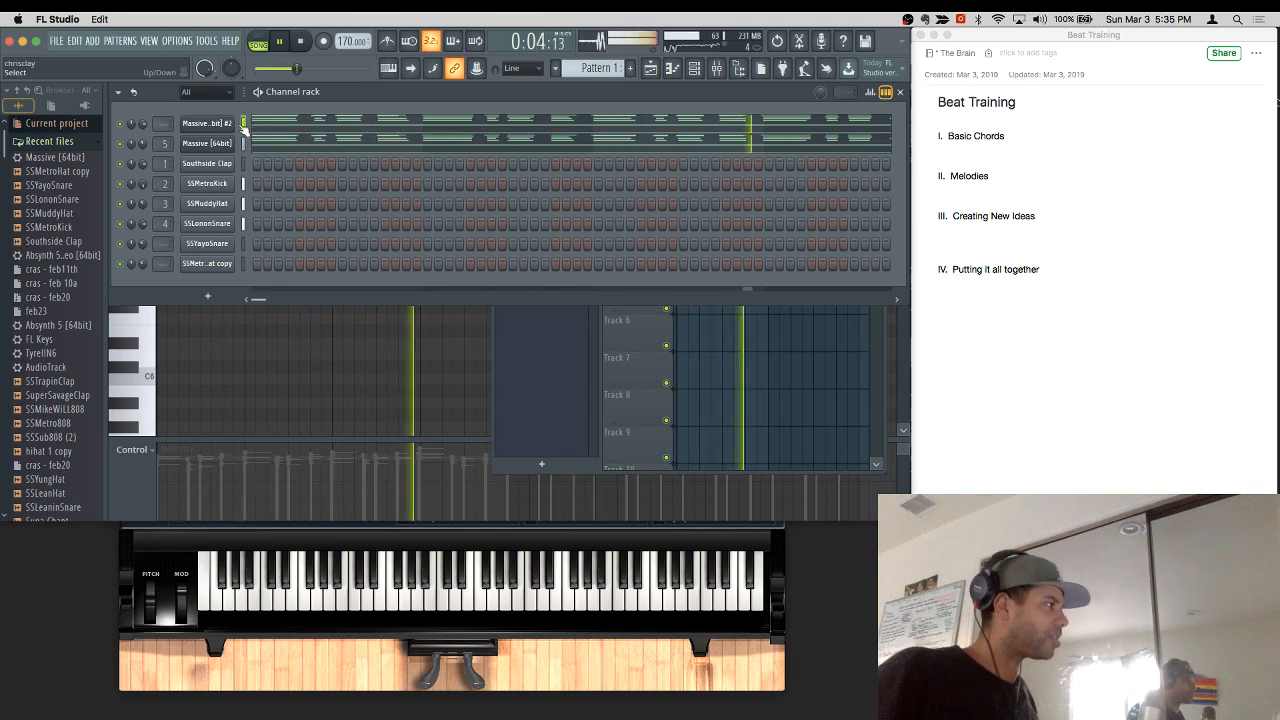
# Step: Delete the long C3, C2 and F2 bass notes from the second Massive channel's piano roll in Pattern 1, and play it back
pyautogui.click(277, 125)
pyautogui.press('space')
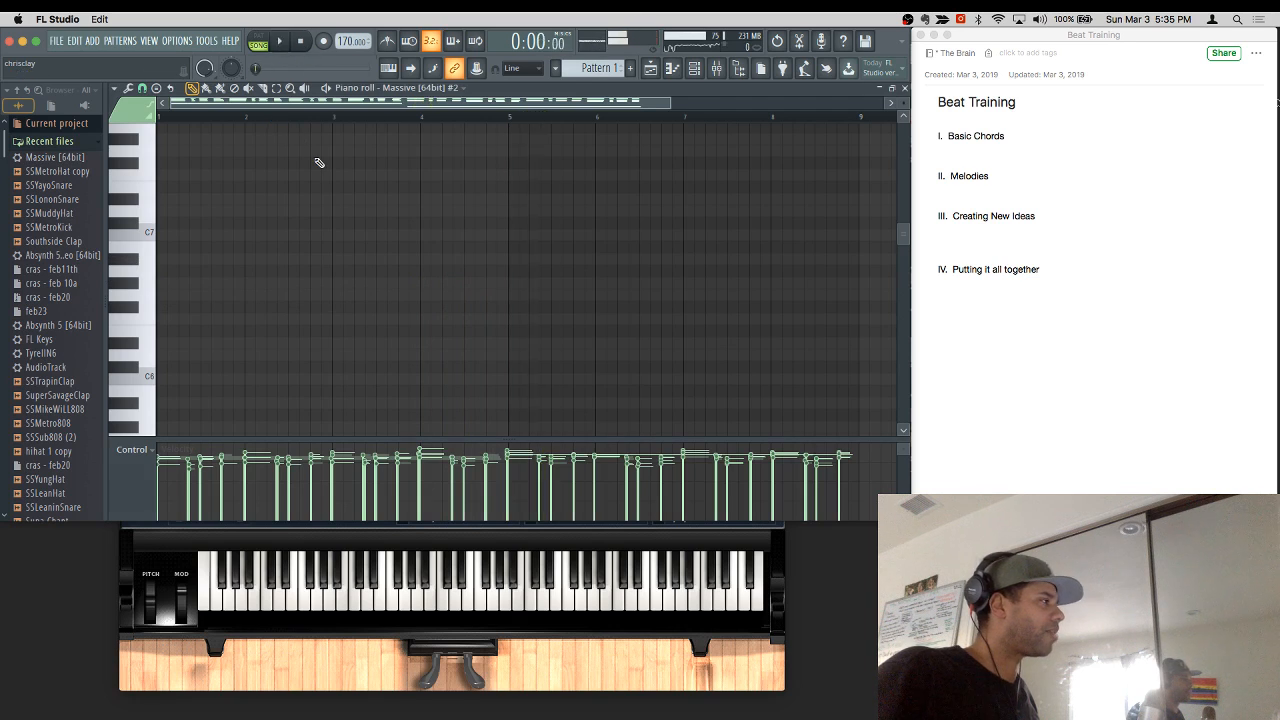
pyautogui.scroll(-10, 319, 163)
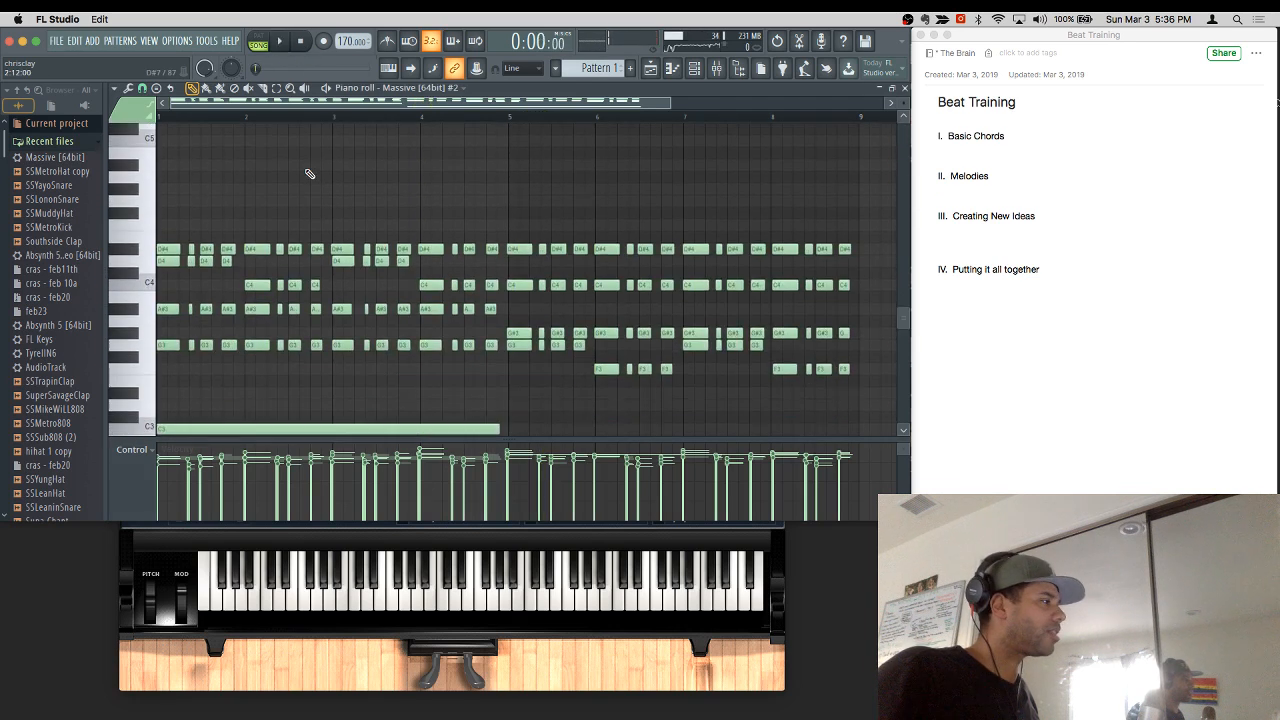
pyautogui.scroll(-2, 310, 174)
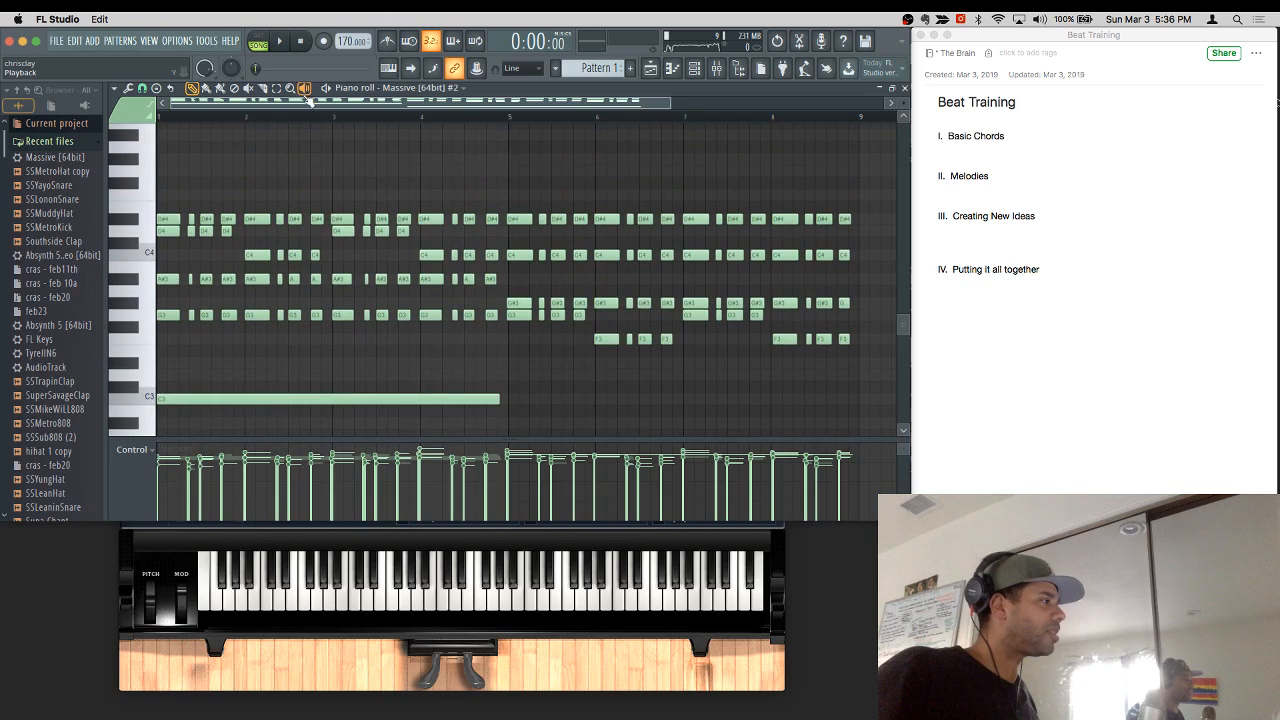
pyautogui.scroll(-4, 307, 103)
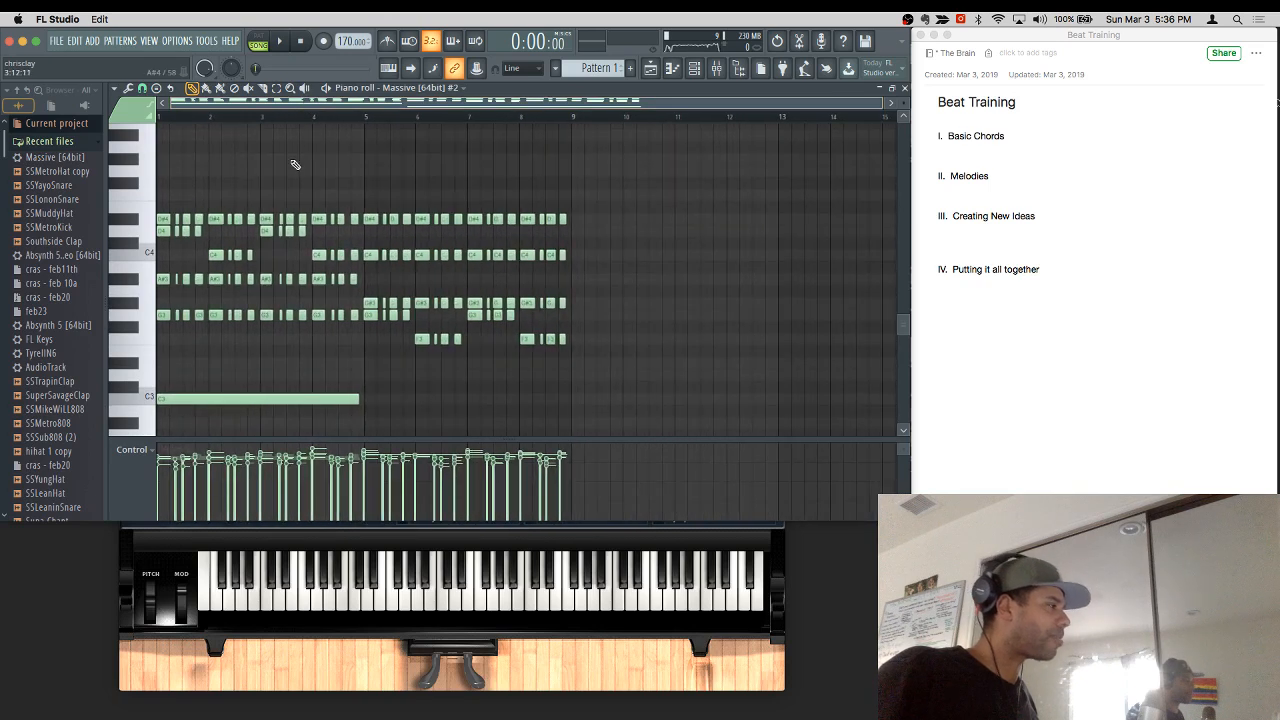
pyautogui.scroll(5, 257, 254)
pyautogui.scroll(-10, 257, 254)
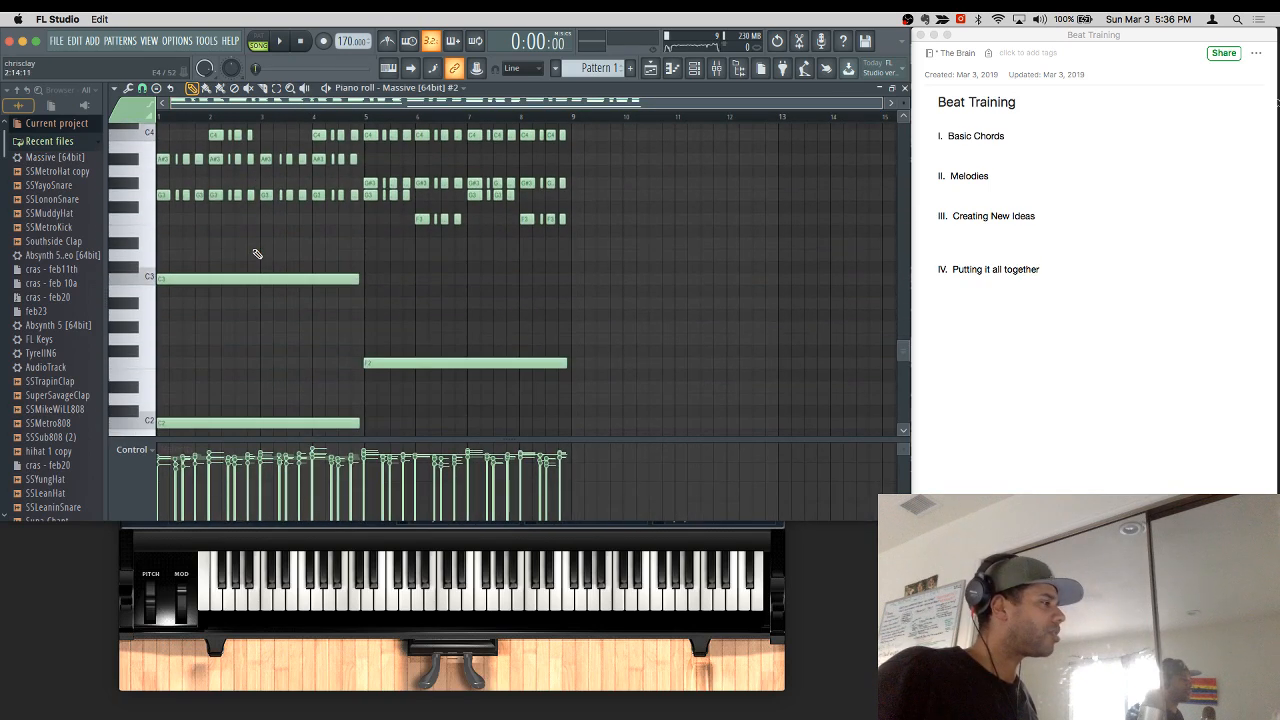
pyautogui.keyDown('alt'); pyautogui.rightClick(345, 423); pyautogui.keyUp('alt')
pyautogui.keyDown('alt'); pyautogui.rightClick(395, 362); pyautogui.keyUp('alt')
pyautogui.scroll(5, 262, 277)
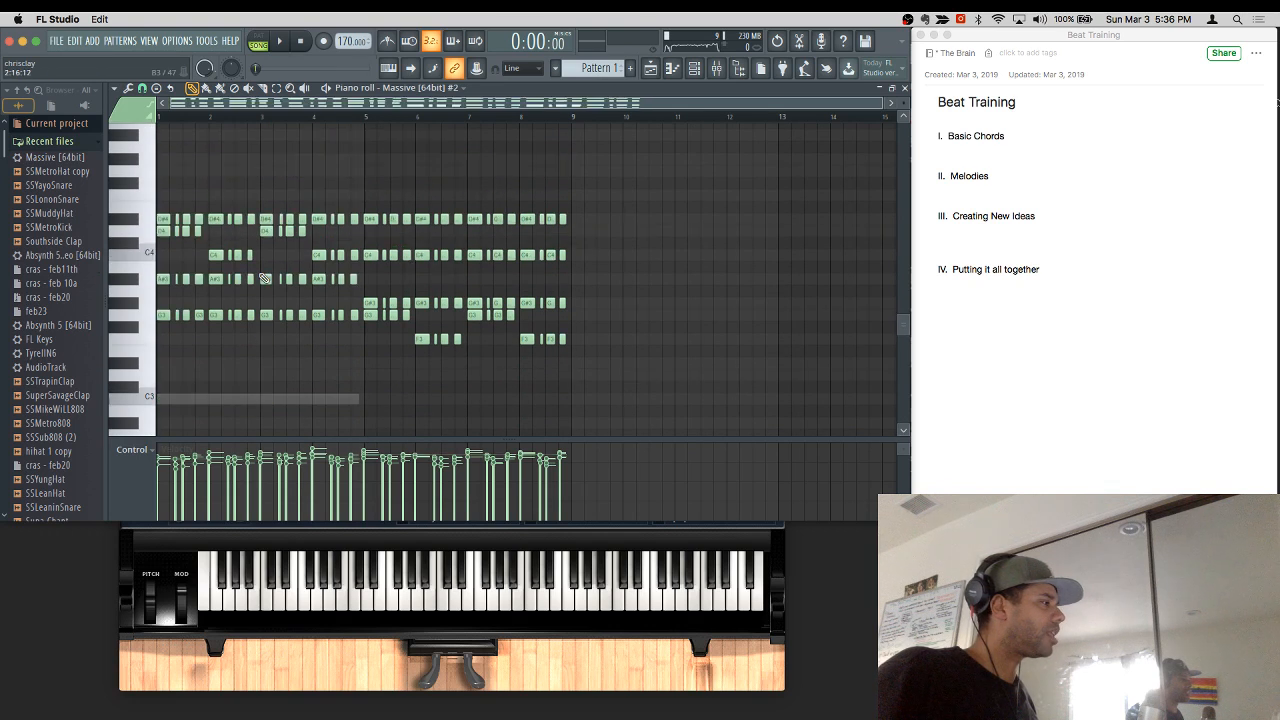
pyautogui.press('space')
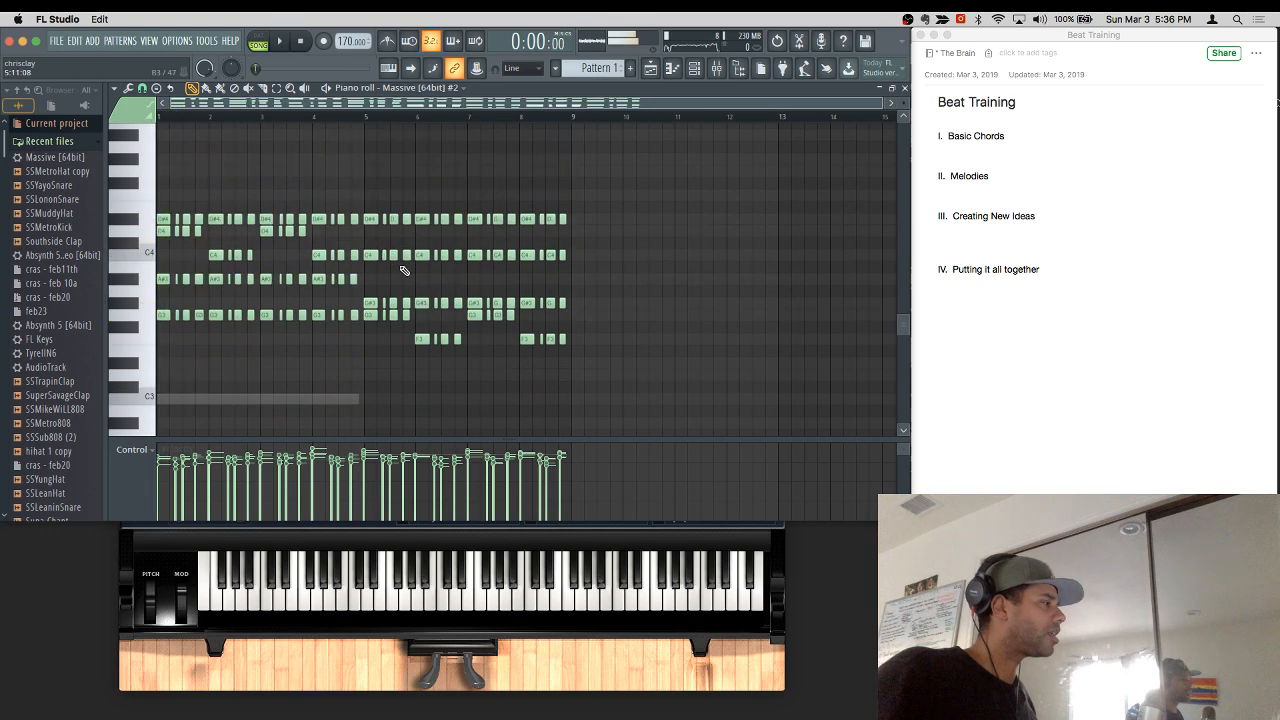
pyautogui.press('space')
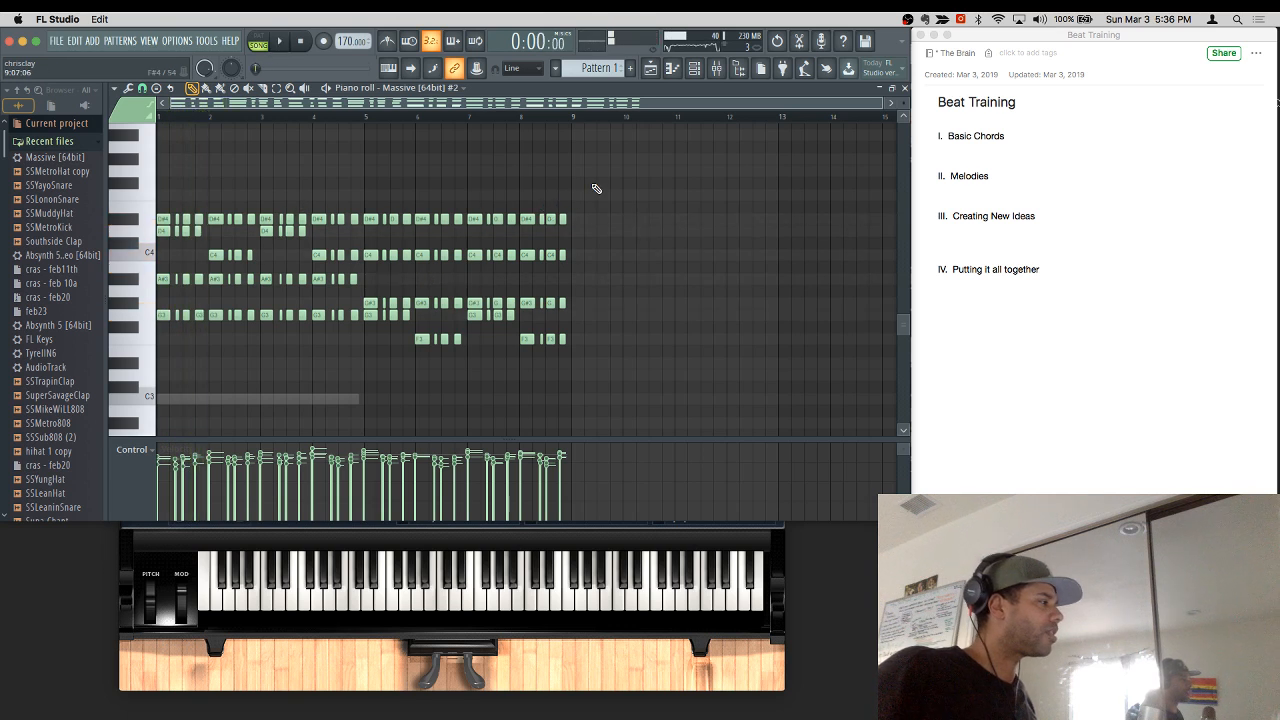
# Step: Delete the whole row of D#4 notes across bars 1 to 8 of the second Massive channel, and listen to the result
pyautogui.moveTo(592, 180); pyautogui.dragTo(145, 220)
pyautogui.press('Delete')
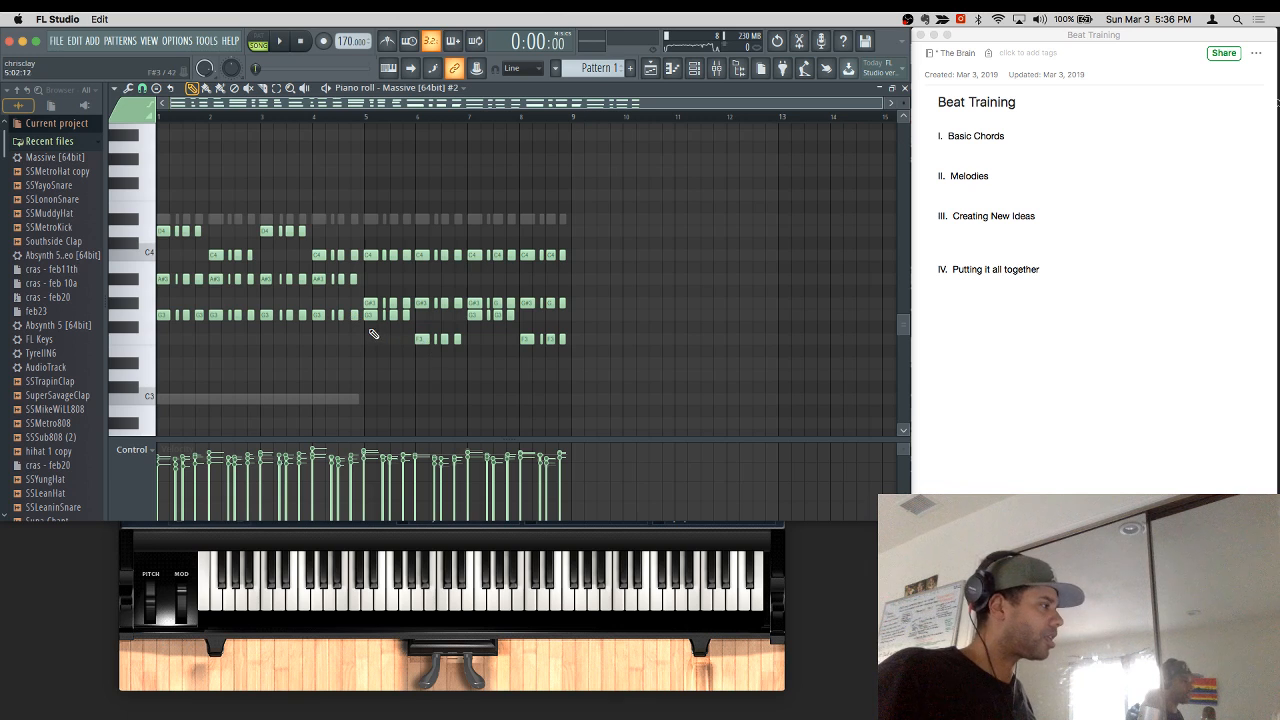
pyautogui.press('space')
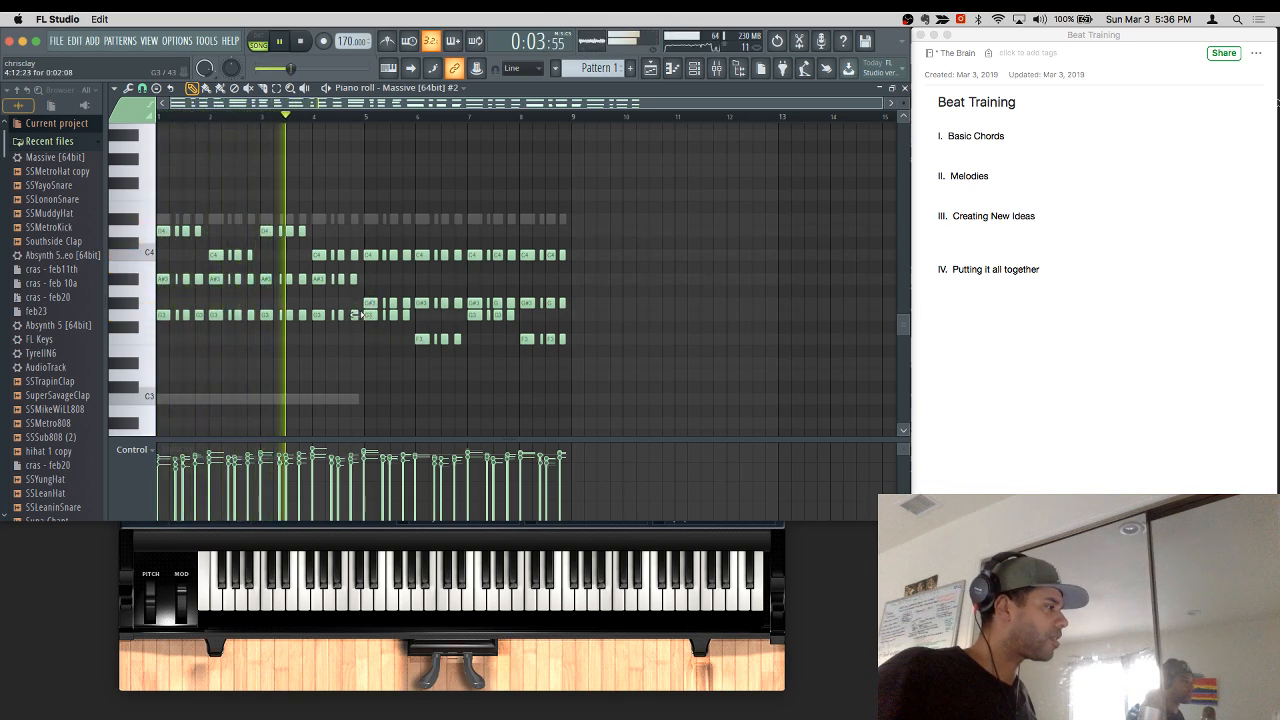
pyautogui.press('space')
# Step: Delete the A#3 and G3 notes in bars 1–4 and the G#3, G3 and F3 notes in bars 5–8, and play the melody back
pyautogui.moveTo(289, 290); pyautogui.dragTo(157, 277)
pyautogui.press('Delete')
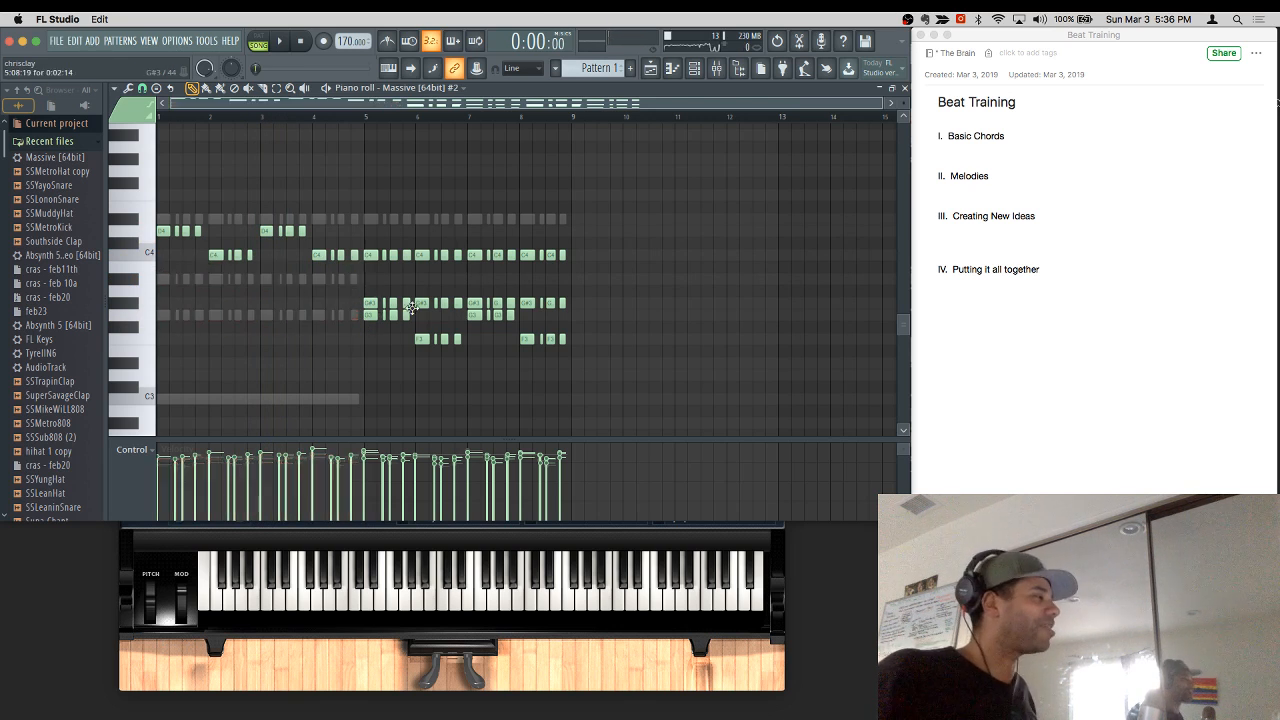
pyautogui.moveTo(349, 295); pyautogui.dragTo(586, 372)
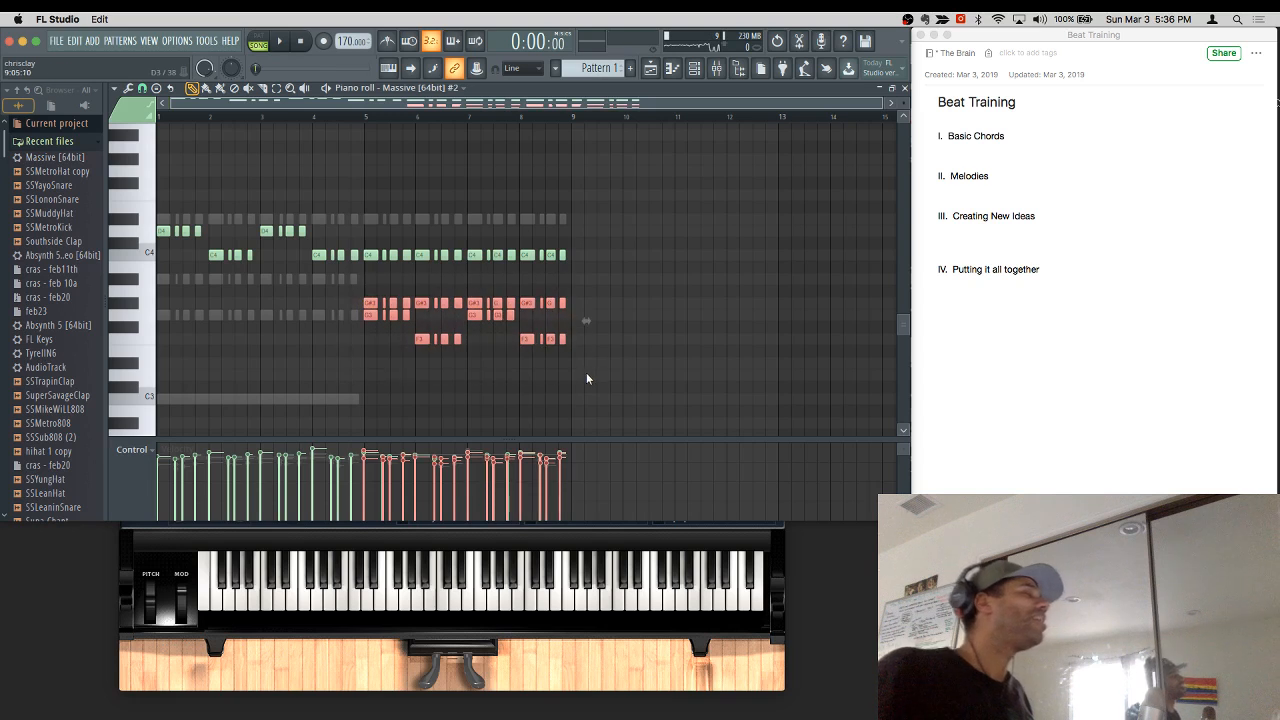
pyautogui.press('Delete')
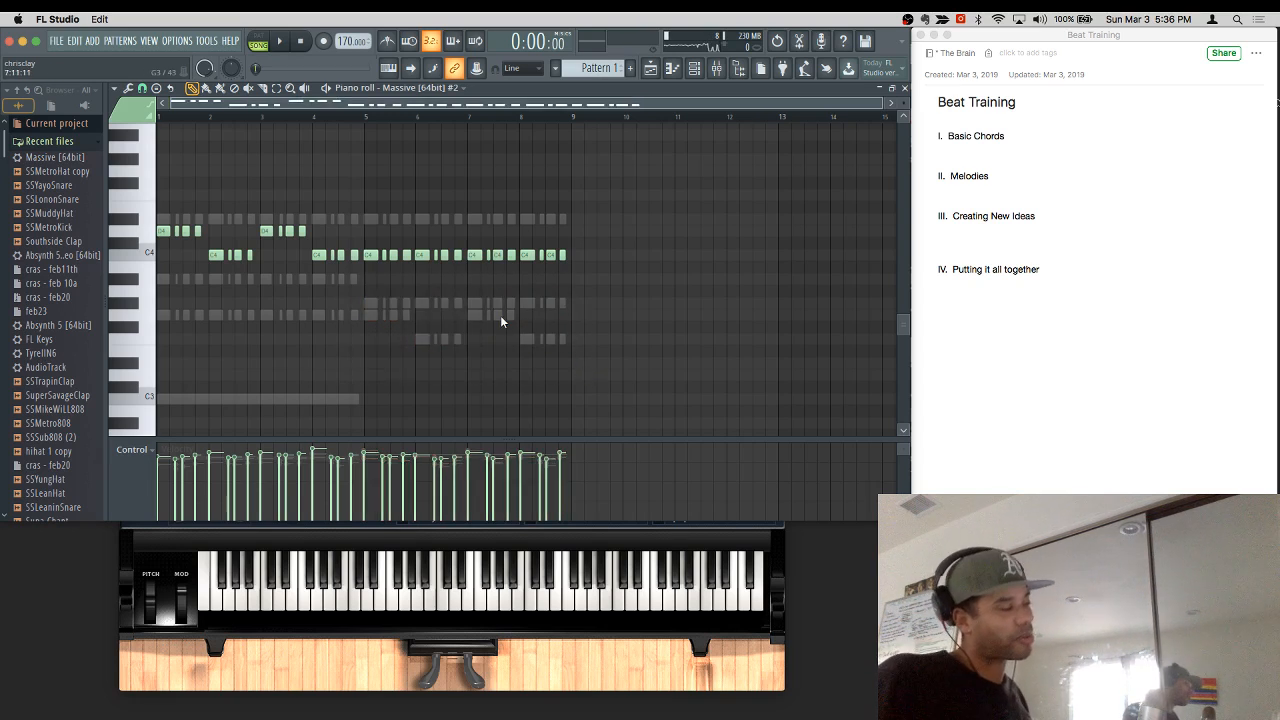
pyautogui.press('space')
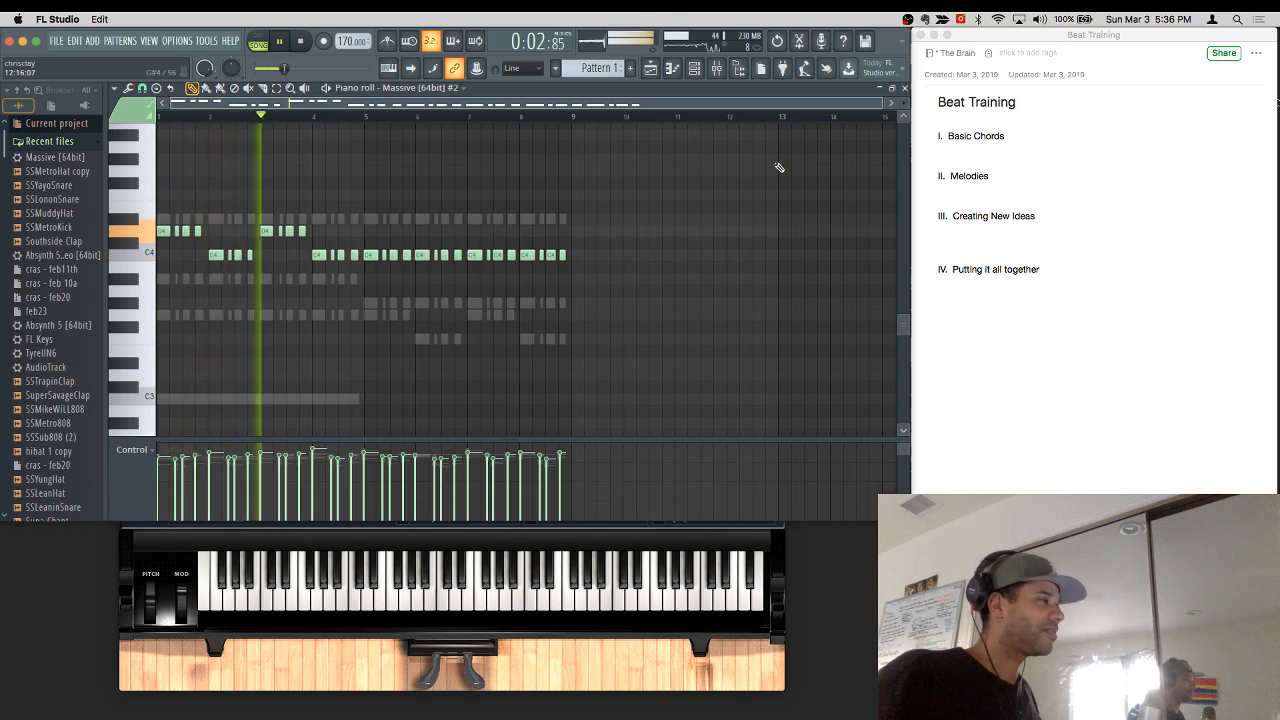
pyautogui.press('space')
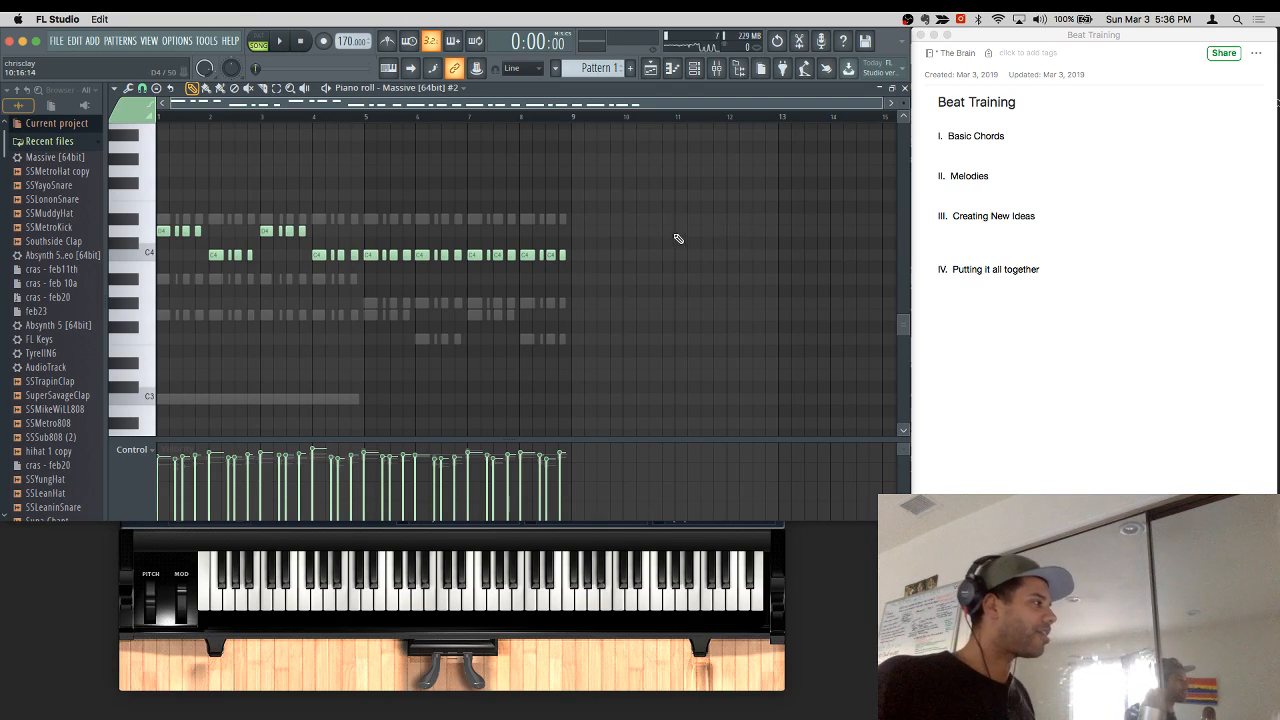
# Step: Move the remaining D4 and C4 melody notes up one octave, and close the piano roll
pyautogui.press('super+x')
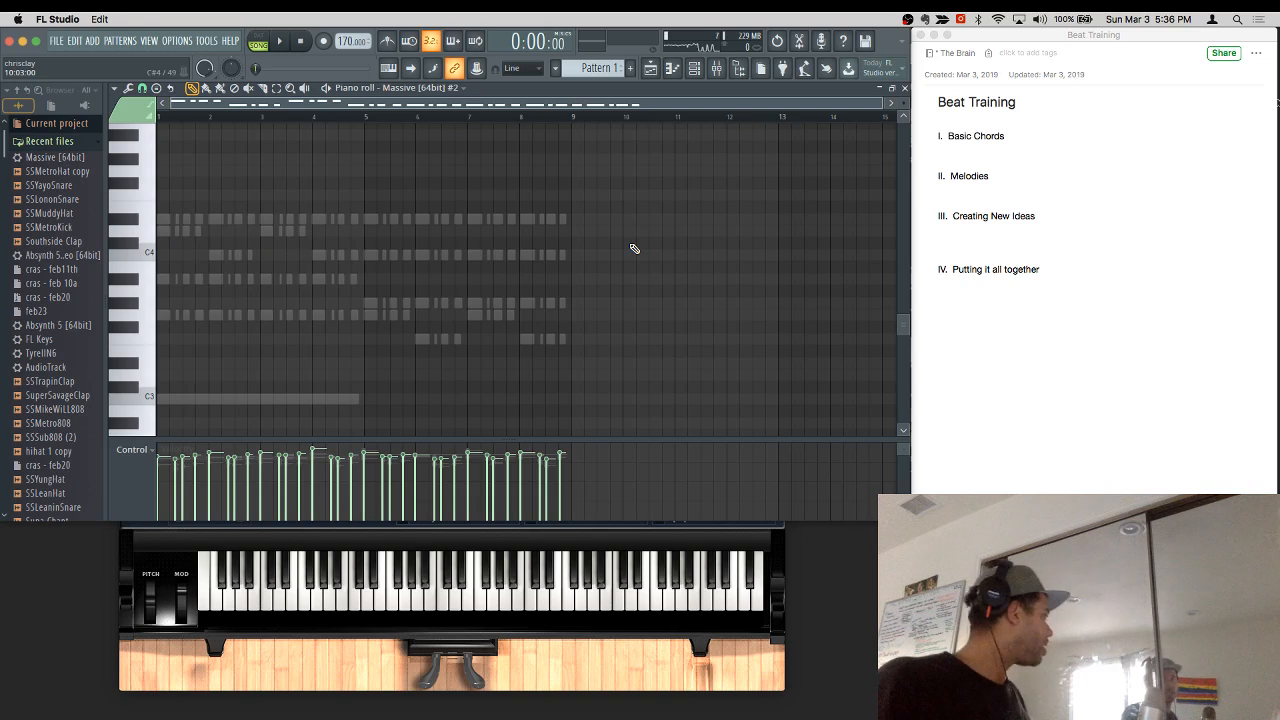
pyautogui.press('super+v')
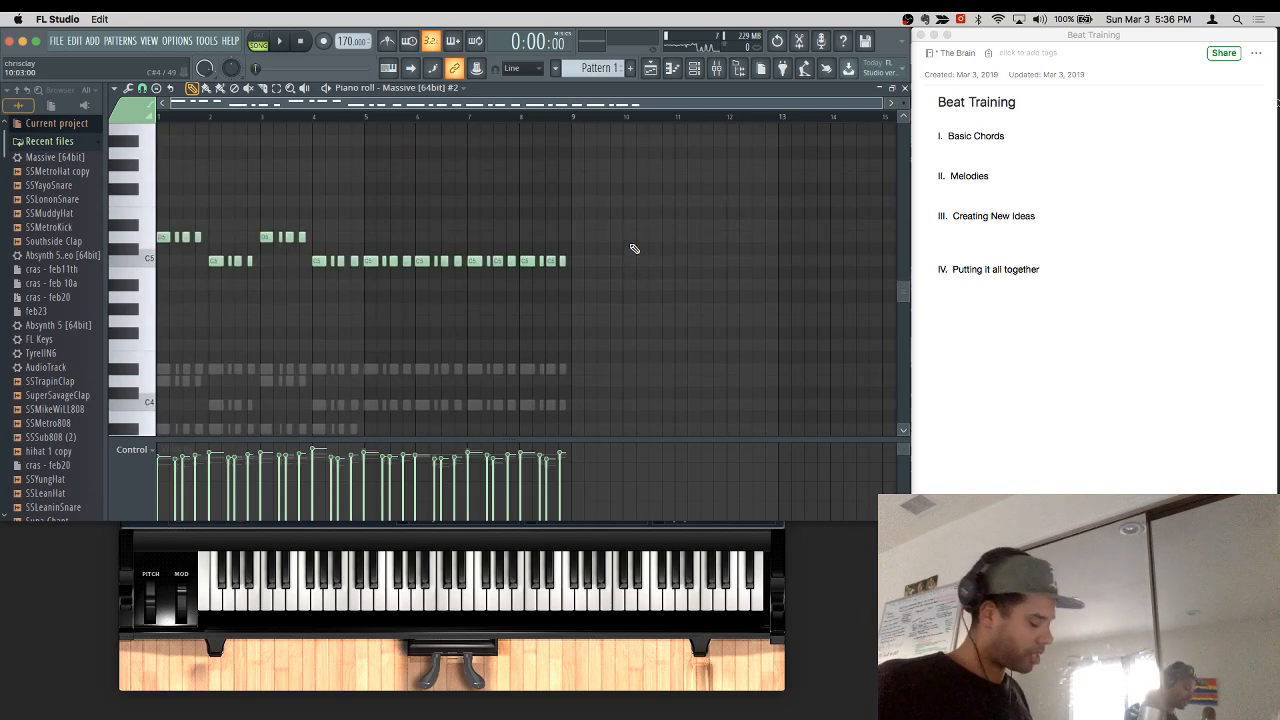
pyautogui.click(905, 88)
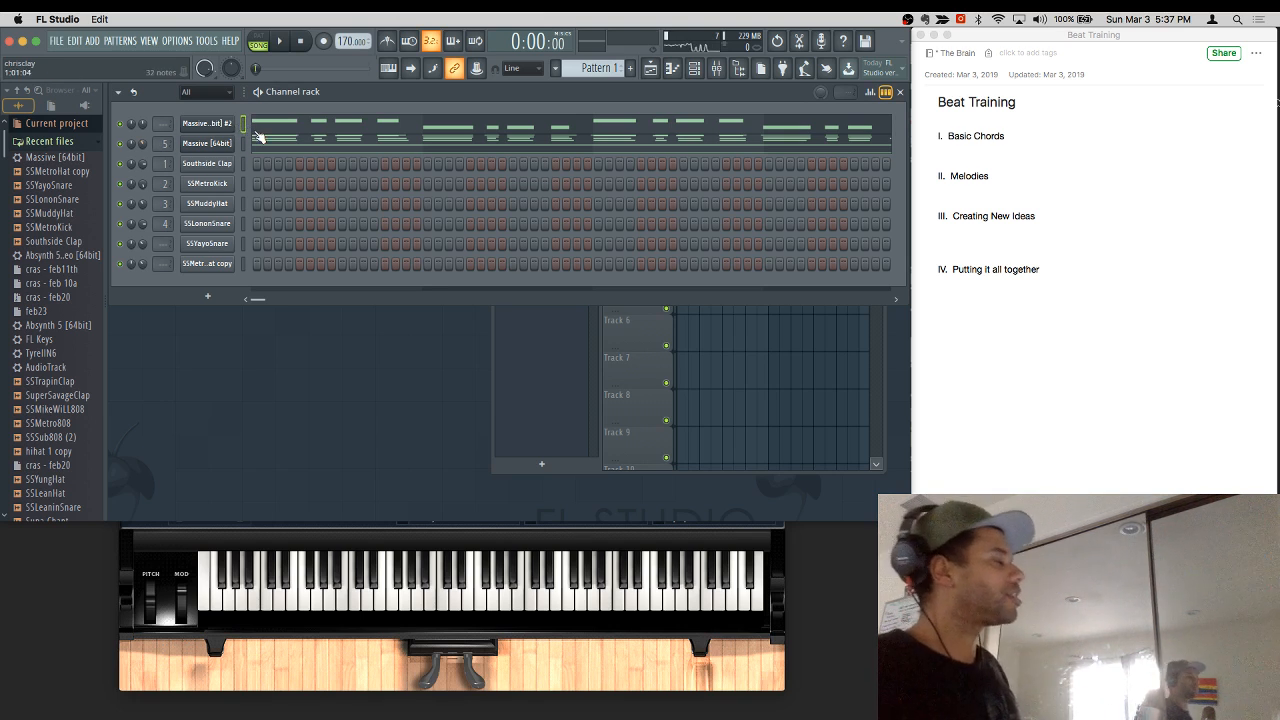
# Step: Play the arrangement and lower the second Massive channel's volume to about 27%
pyautogui.press('space')
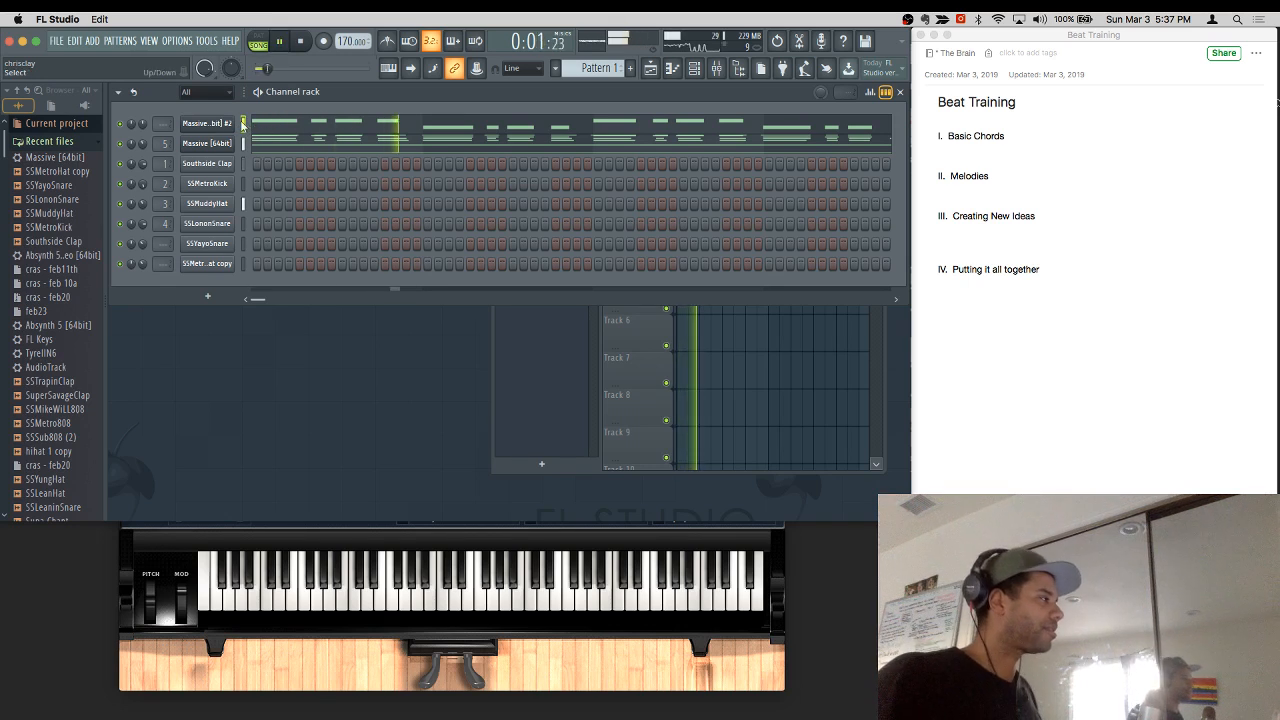
pyautogui.moveTo(144, 122); pyautogui.dragTo(144, 148)
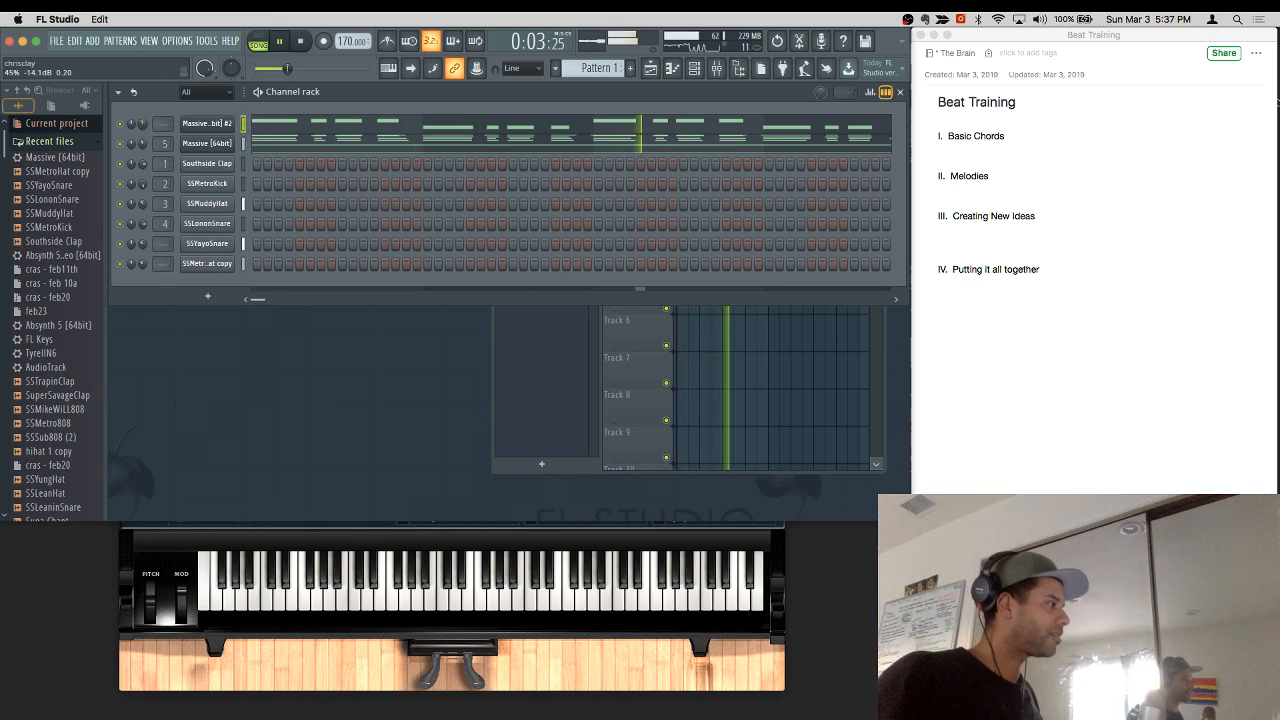
pyautogui.click(280, 125)
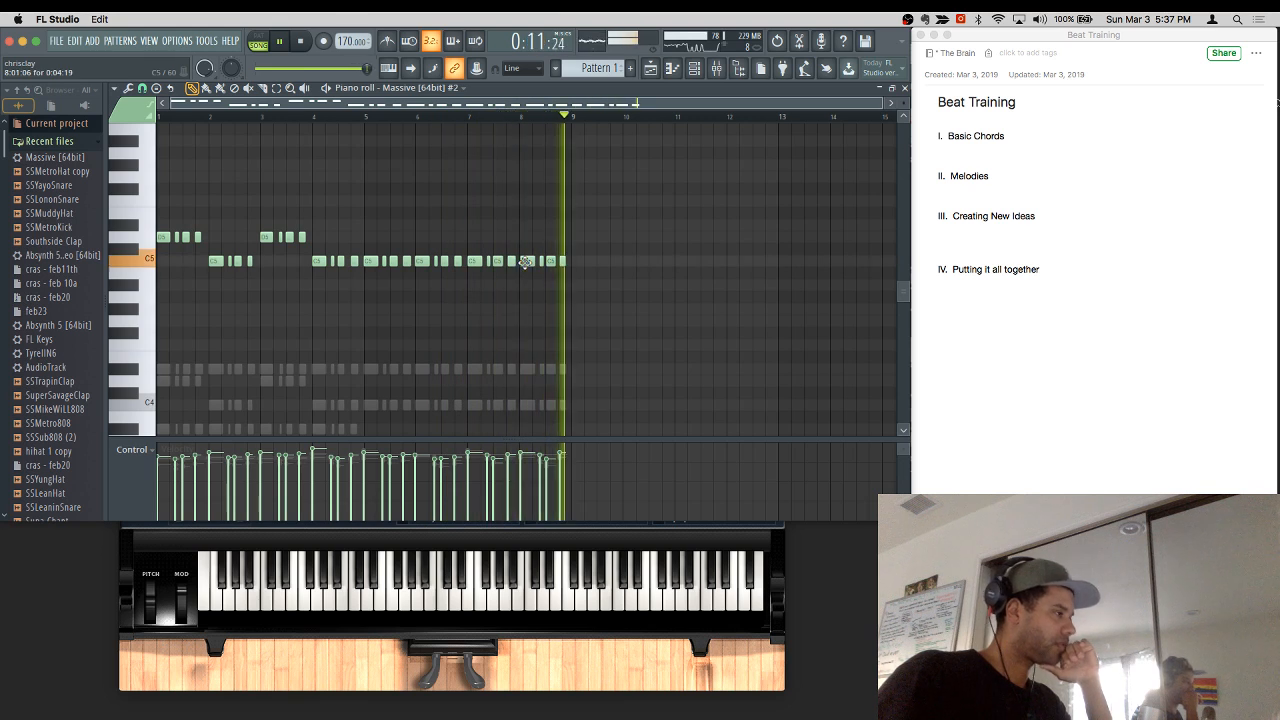
pyautogui.click(905, 88)
pyautogui.moveTo(142, 124)
pyautogui.mouseDown()
pyautogui.moveTo(142, 150)
pyautogui.moveTo(142, 120)
pyautogui.mouseUp()
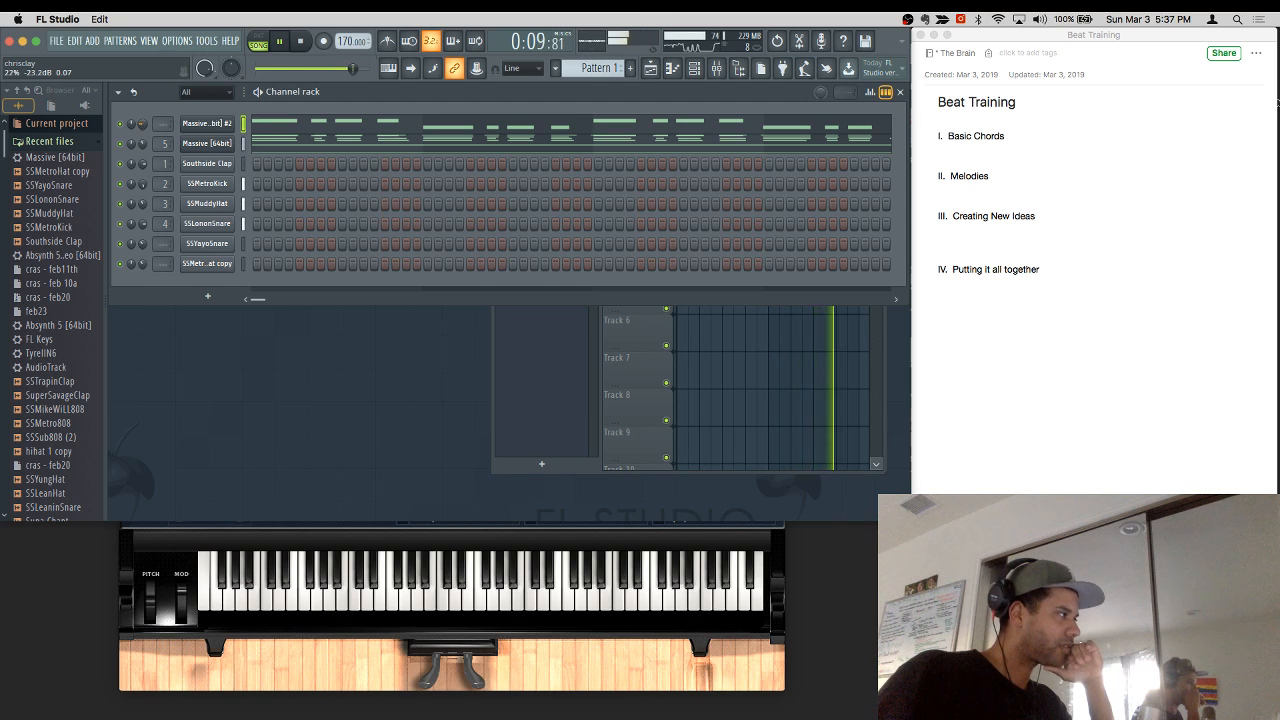
pyautogui.moveTo(142, 124); pyautogui.dragTo(142, 123)
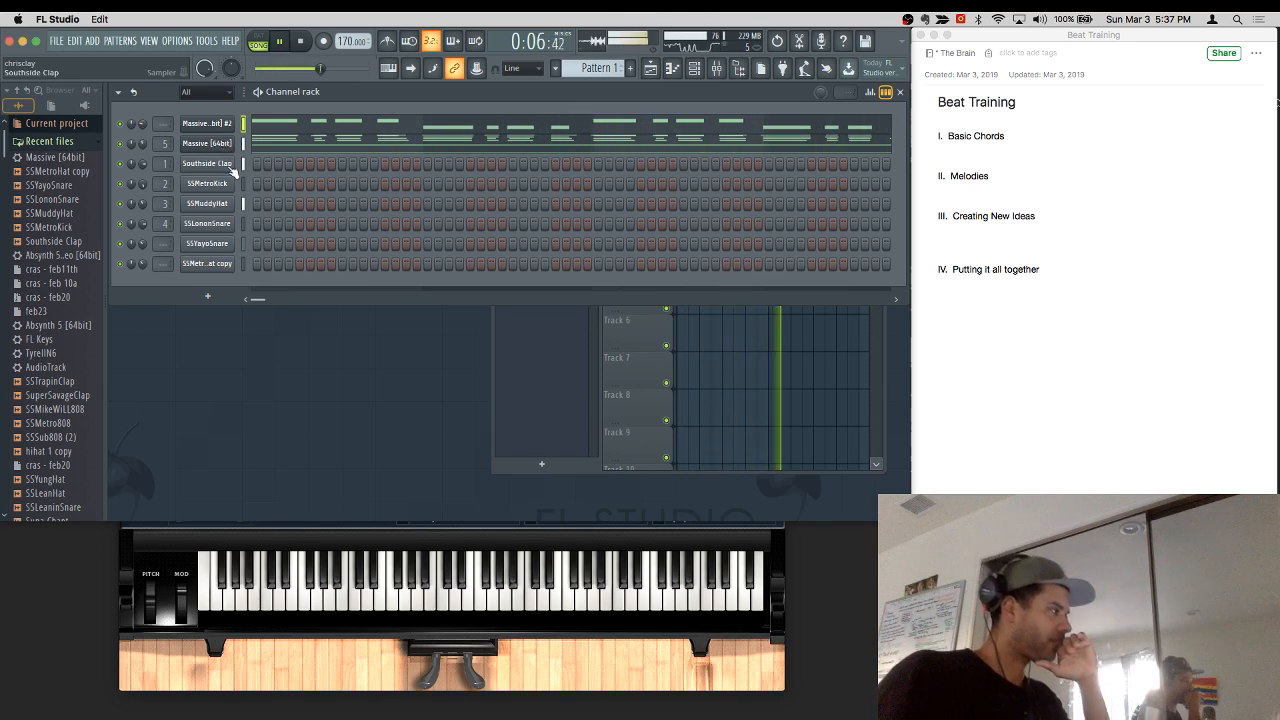
# Step: Listen to the looping arrangement while reviewing Pattern 2's drum steps and Pattern 1's second Massive melody, and stop playback
pyautogui.click(600, 364)
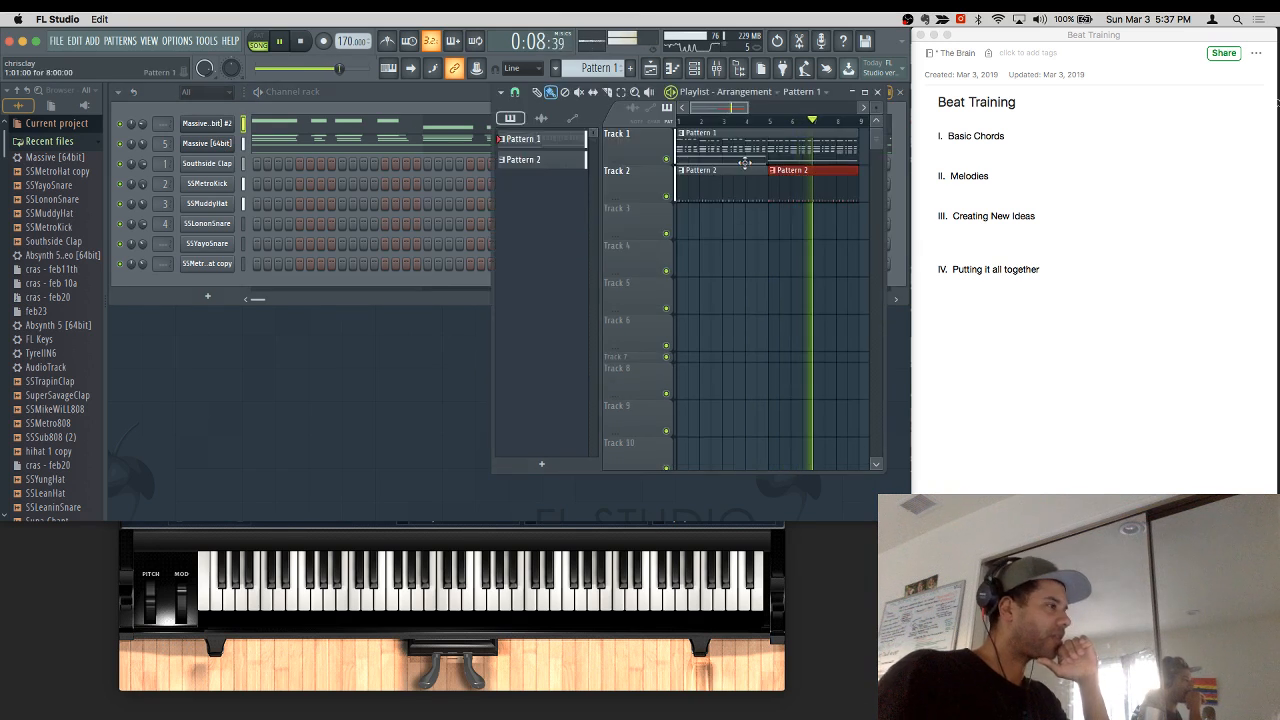
pyautogui.doubleClick(719, 180)
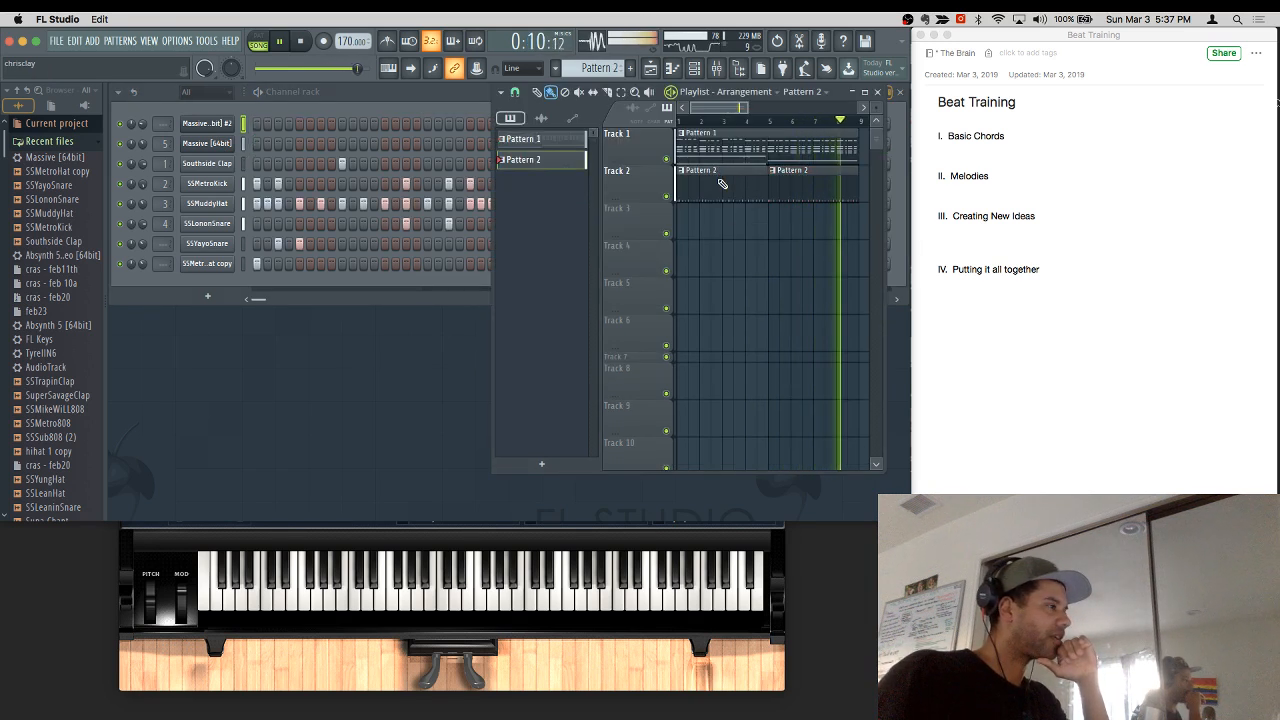
pyautogui.click(904, 88)
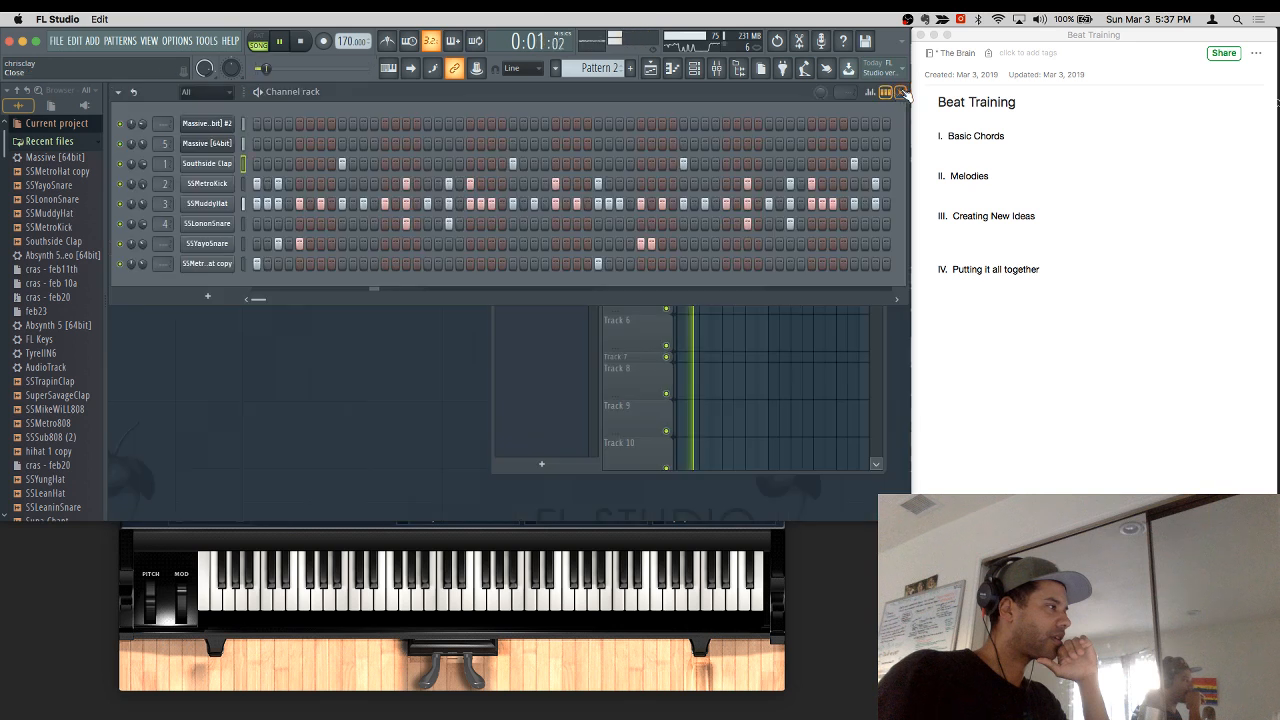
pyautogui.click(611, 314)
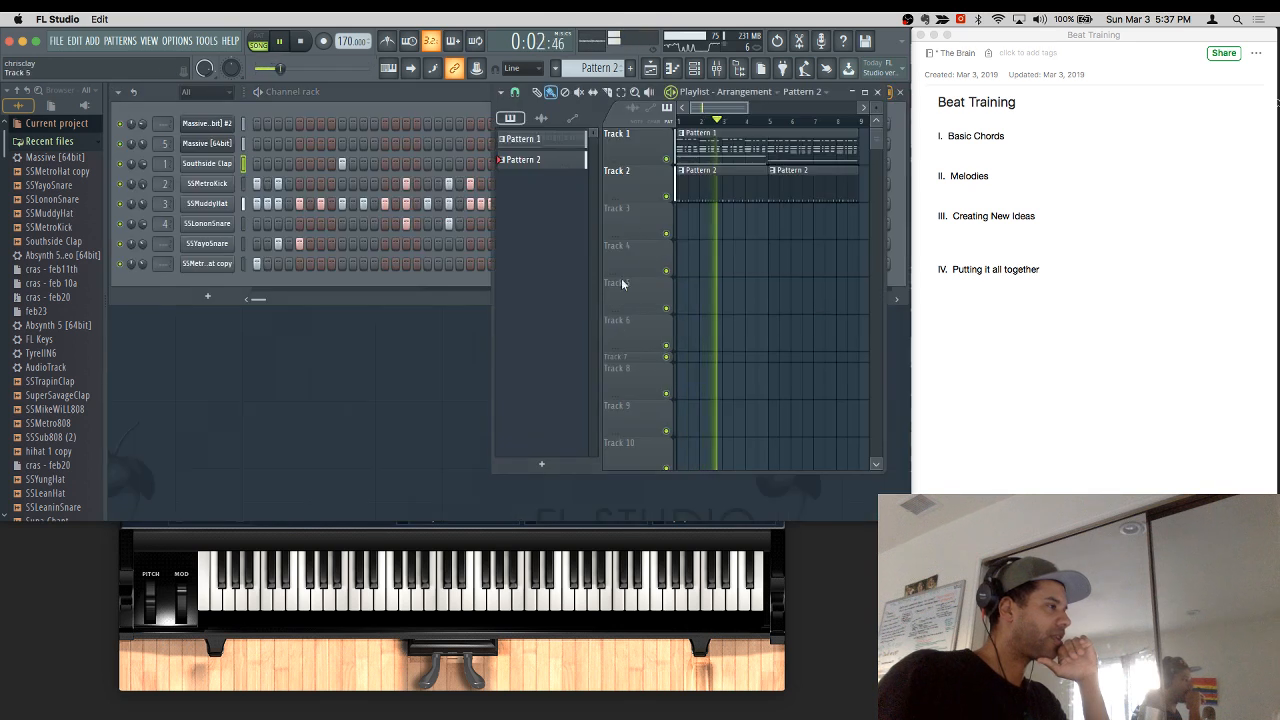
pyautogui.click(738, 152)
pyautogui.doubleClick(738, 152)
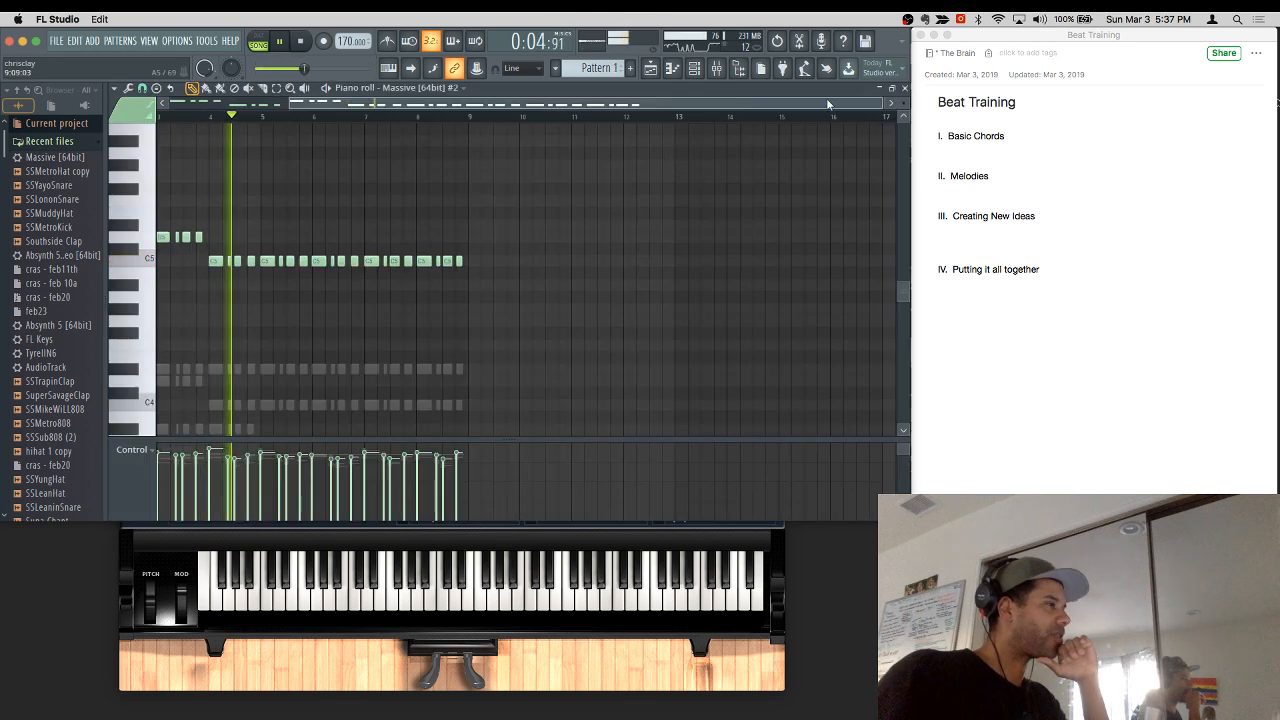
pyautogui.click(903, 90)
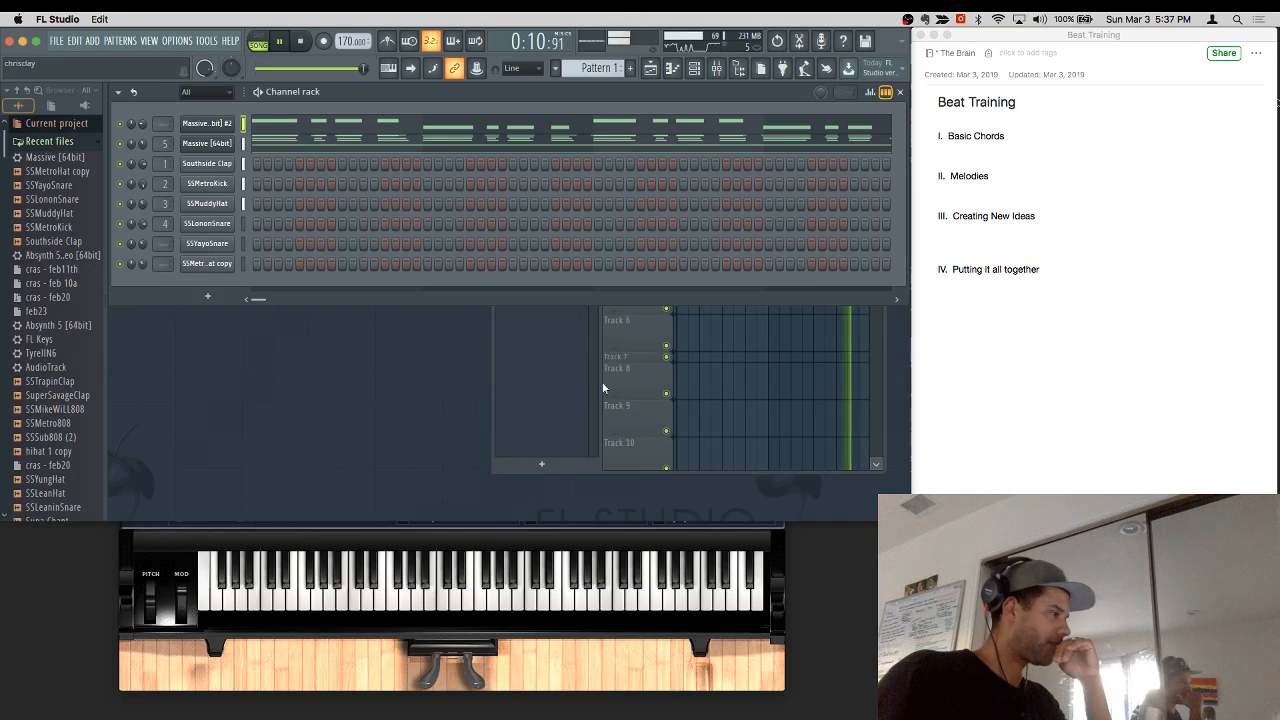
pyautogui.click(630, 339)
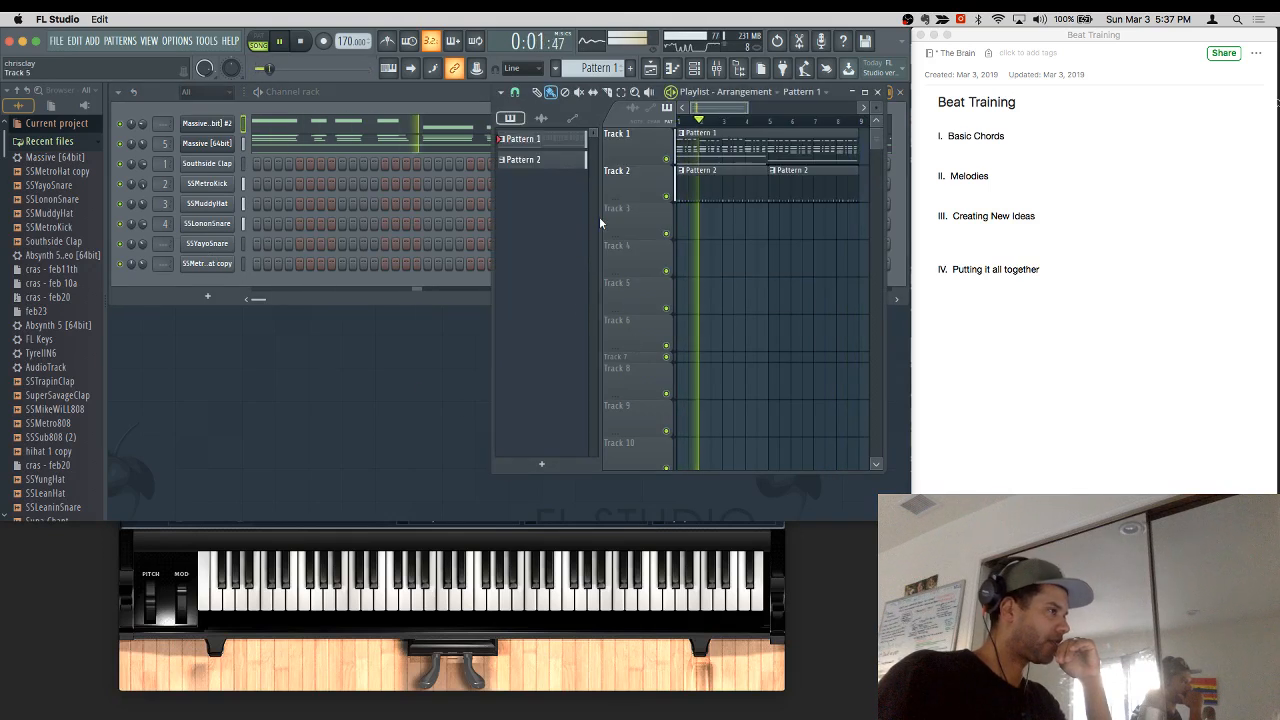
pyautogui.press('space')
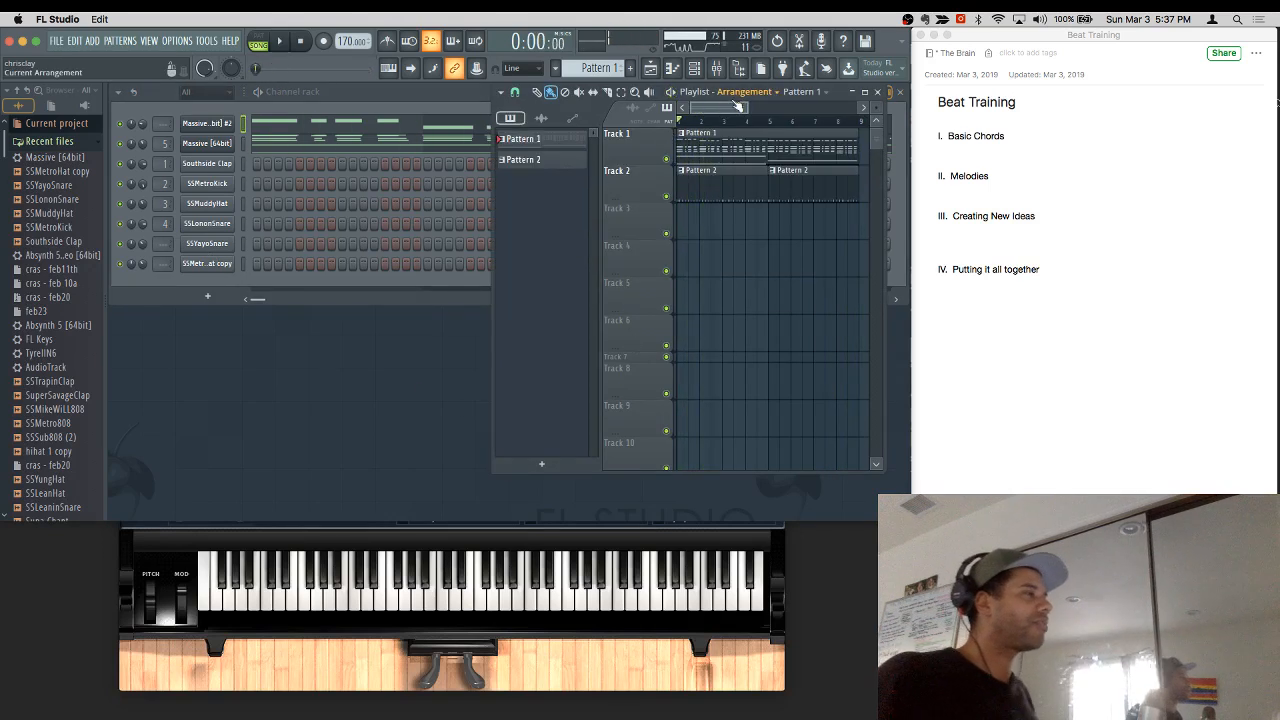
# Step: Maximize the playlist, select all Pattern 1 and Pattern 2 clips in bars 1–8, and duplicate them three times to fill 32 bars
pyautogui.click(866, 92)
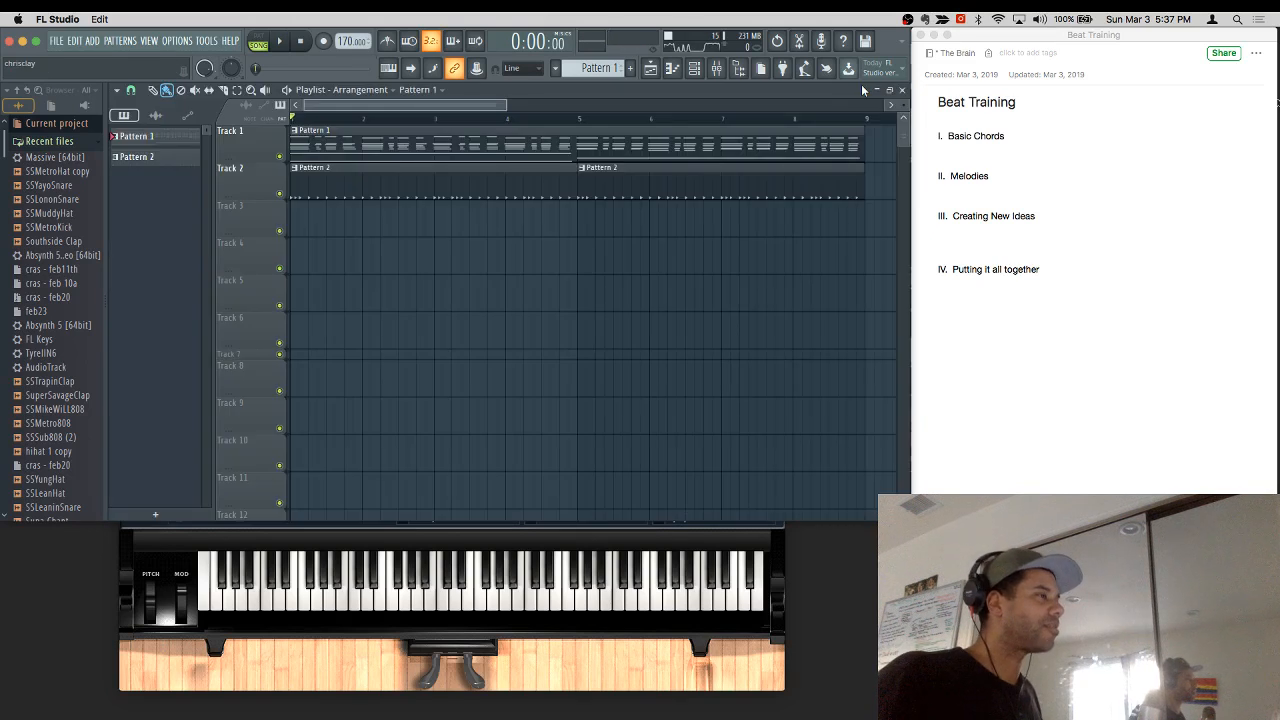
pyautogui.scroll(-6, 450, 122)
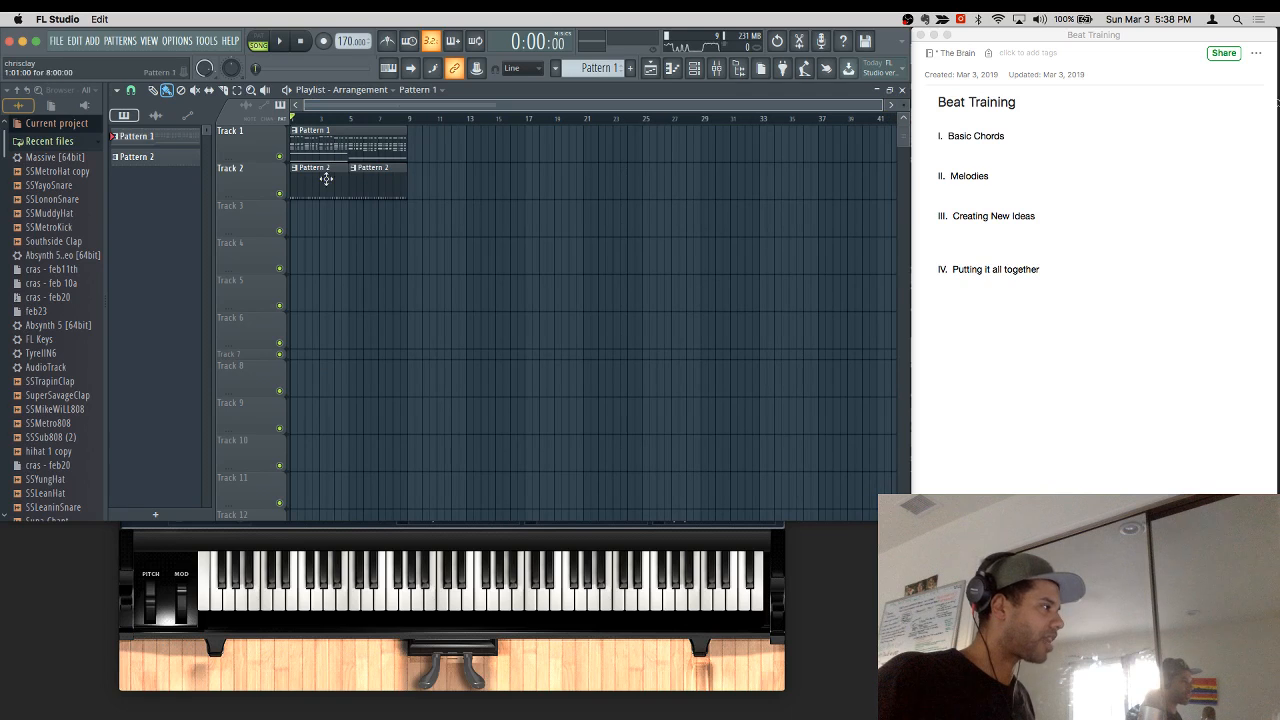
pyautogui.moveTo(430, 236); pyautogui.dragTo(290, 126)
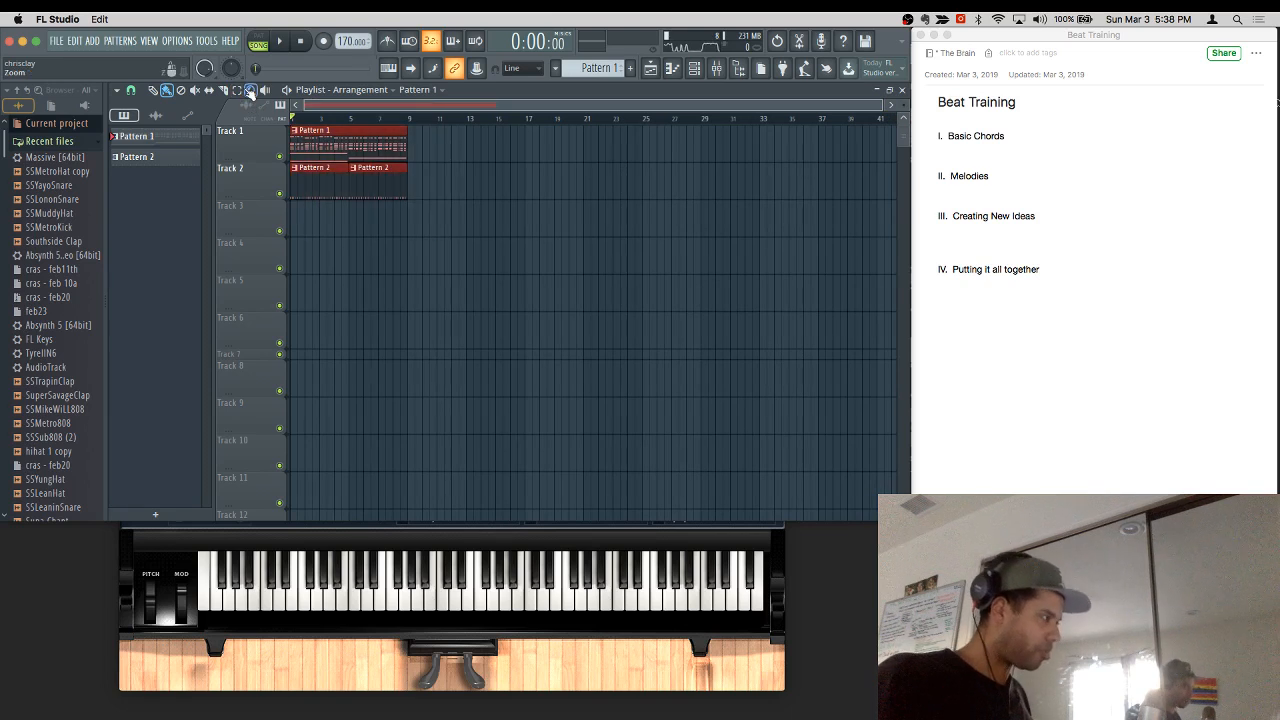
pyautogui.hotkey('ctrl', 'b')
pyautogui.hotkey('ctrl', 'b')
pyautogui.hotkey('ctrl', 'b')
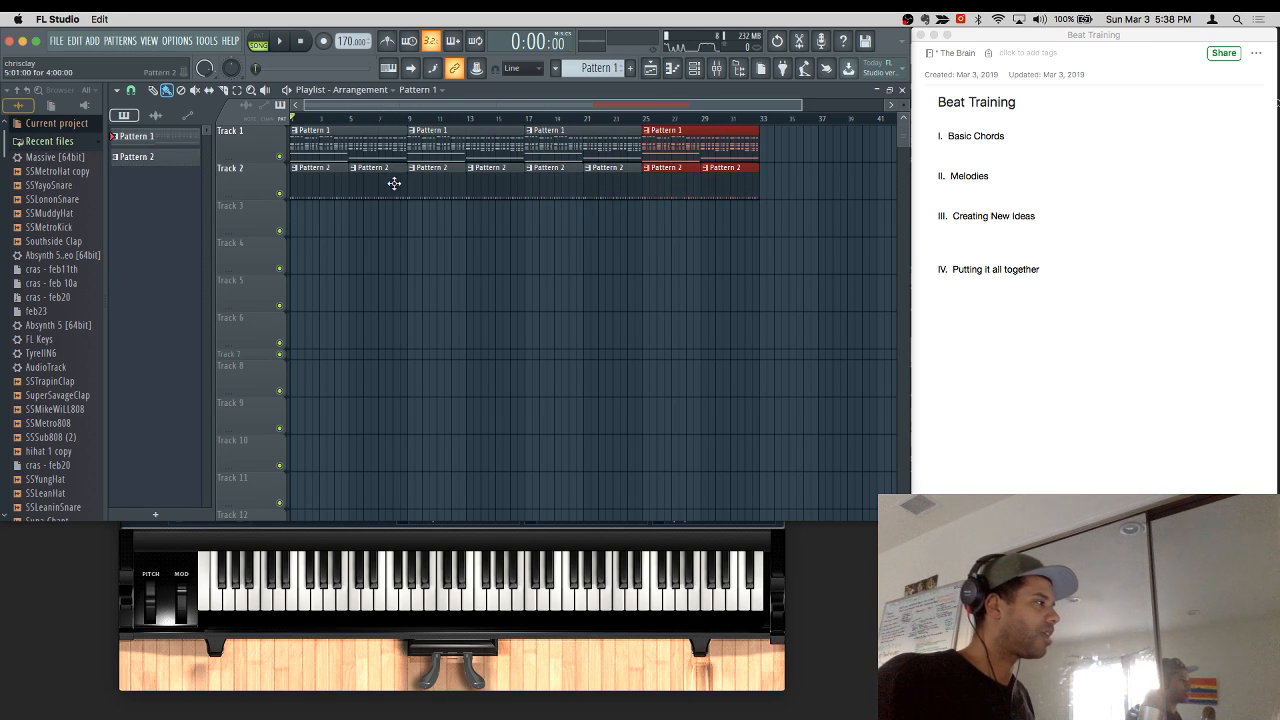
# Step: Duplicate all playlist clips in bars 1–32 once to fill 64 bars, and remove the Pattern 2 drum clips from bars 1–8
pyautogui.moveTo(752, 230); pyautogui.dragTo(237, 78)
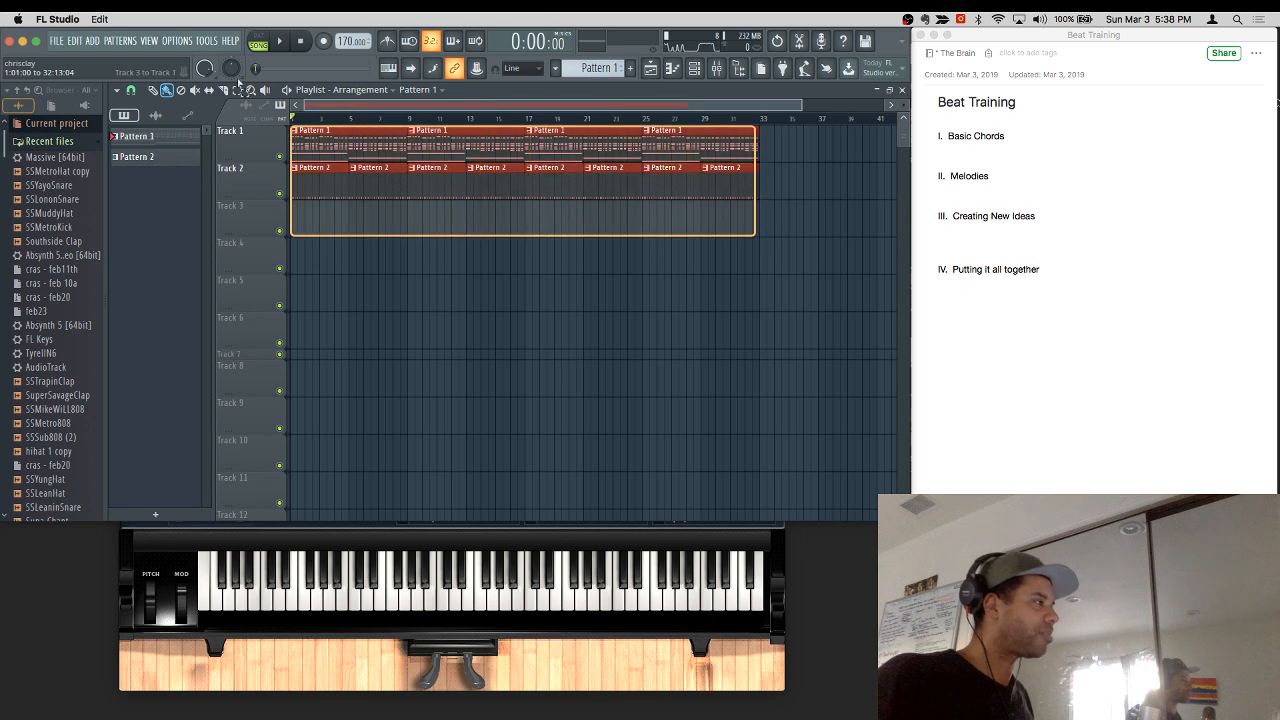
pyautogui.hotkey('ctrl', 'b')
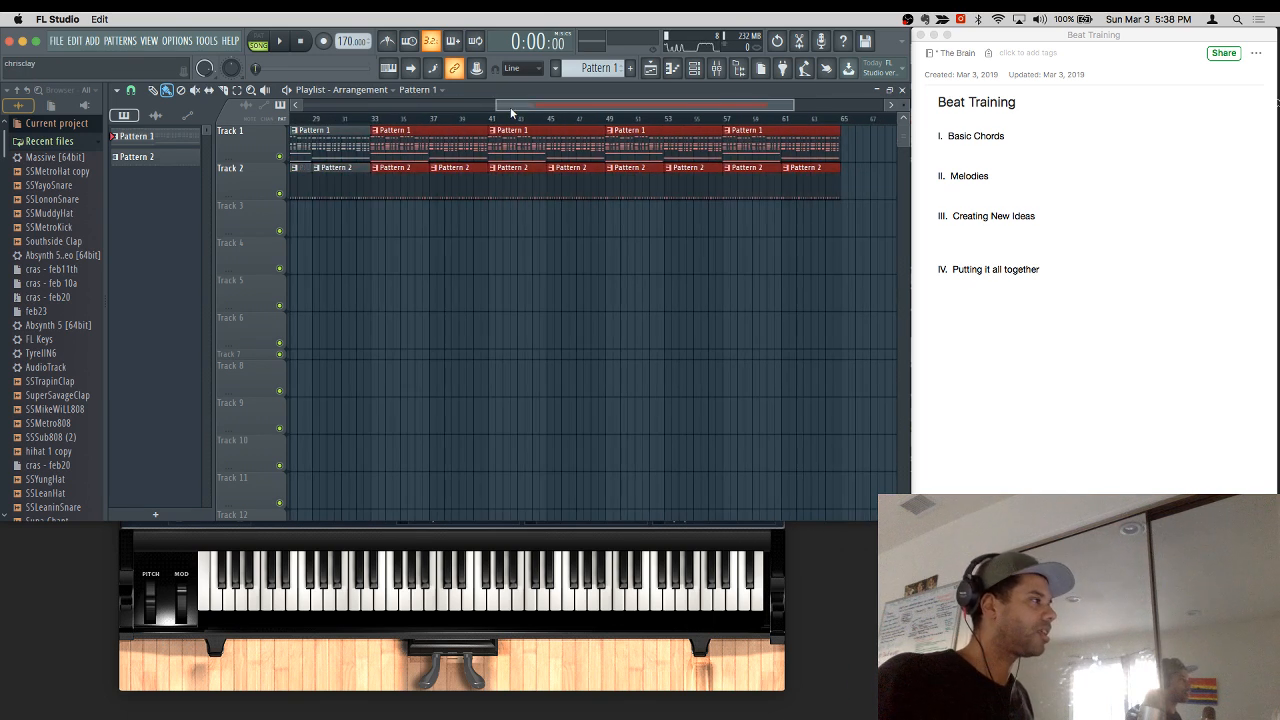
pyautogui.moveTo(510, 107); pyautogui.dragTo(318, 107)
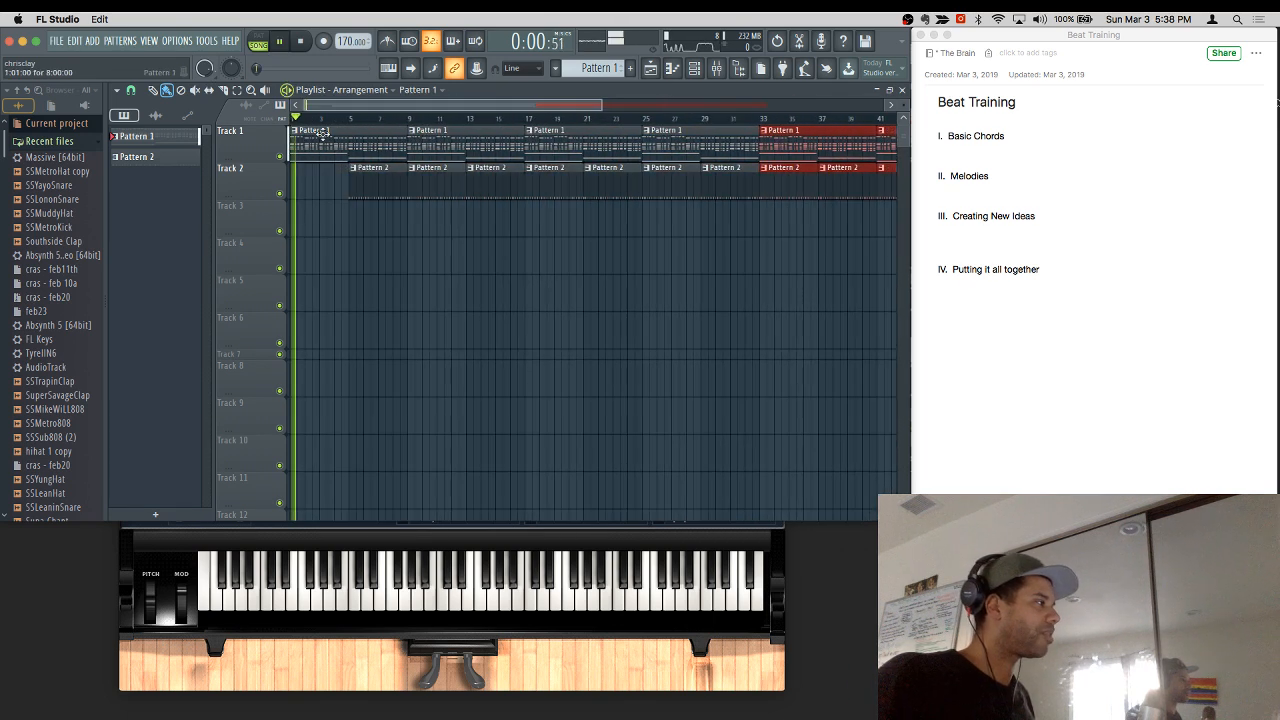
pyautogui.rightClick(350, 183)
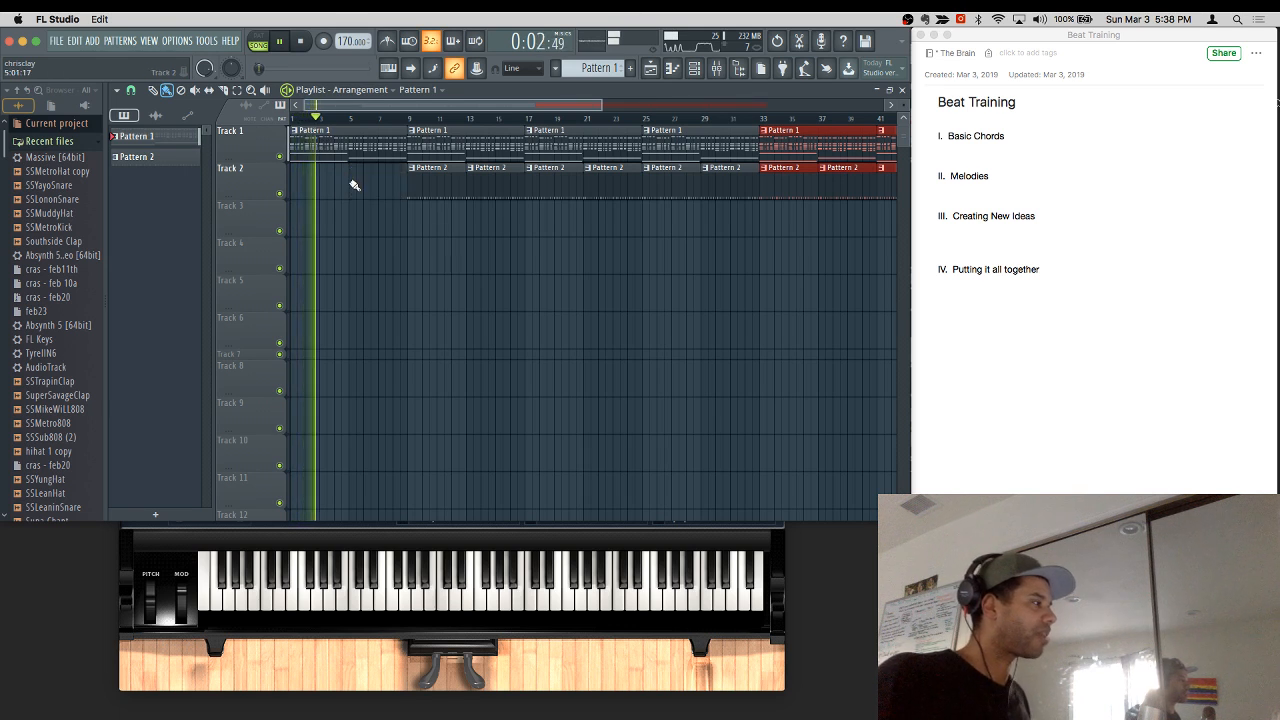
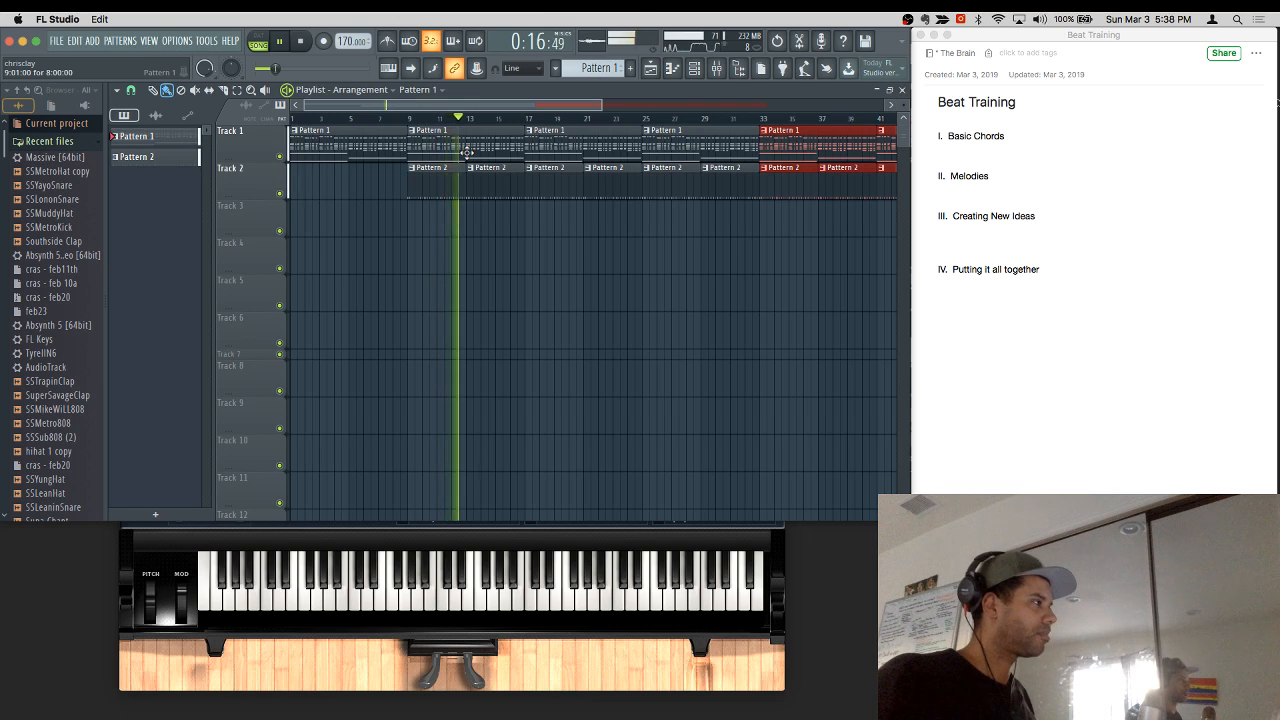
# Step: Make the Pattern 1 clip at bar 17 unique and cut the second Massive channel's melody from the new pattern
pyautogui.rightClick(530, 136)
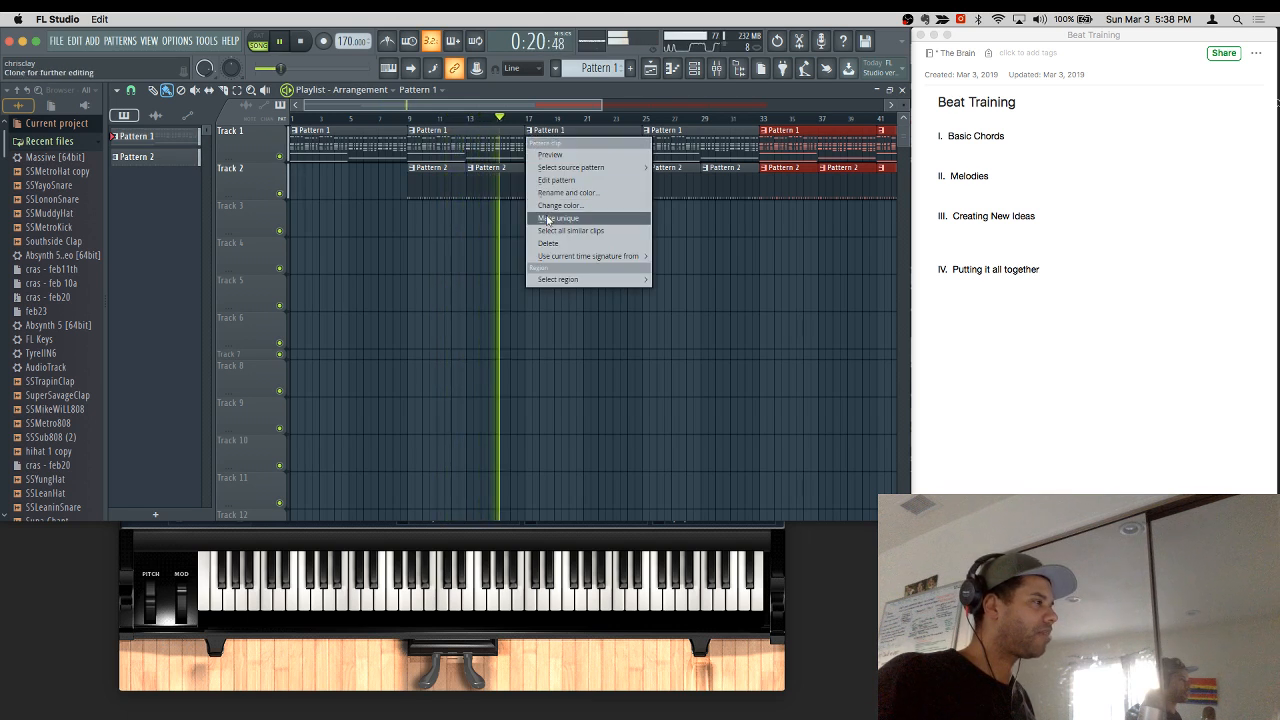
pyautogui.click(546, 219)
pyautogui.doubleClick(549, 145)
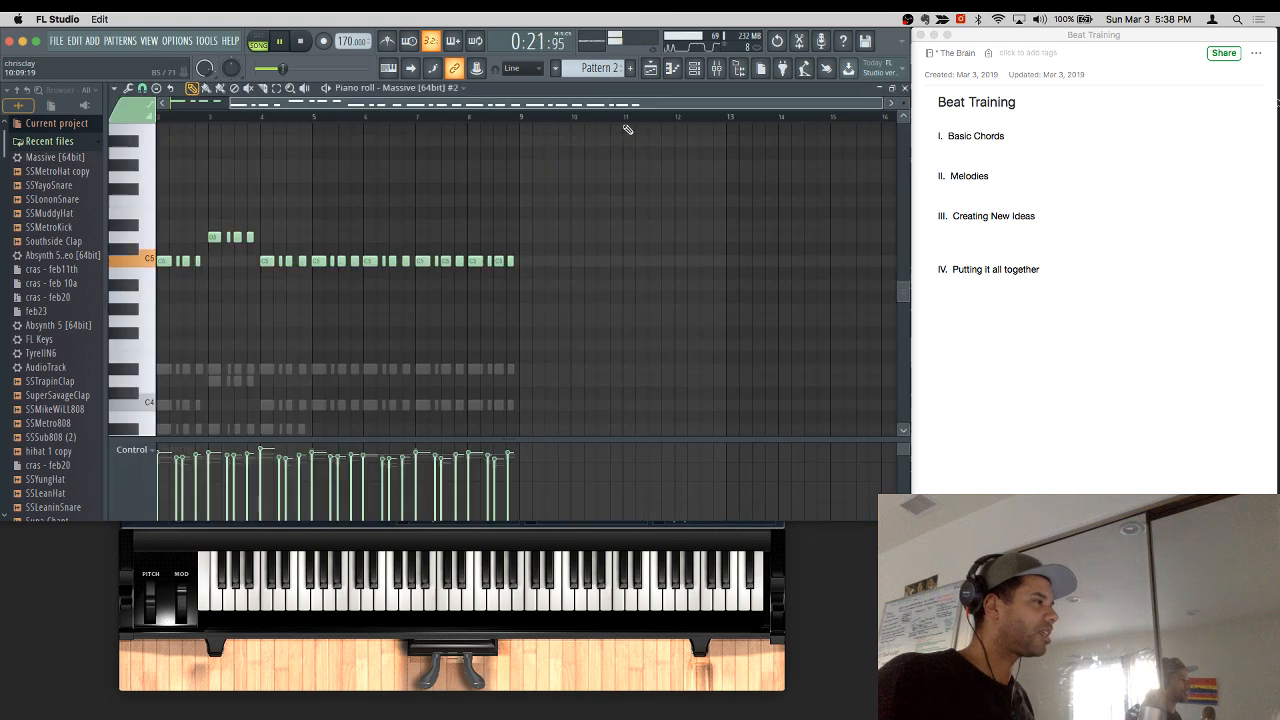
pyautogui.click(906, 89)
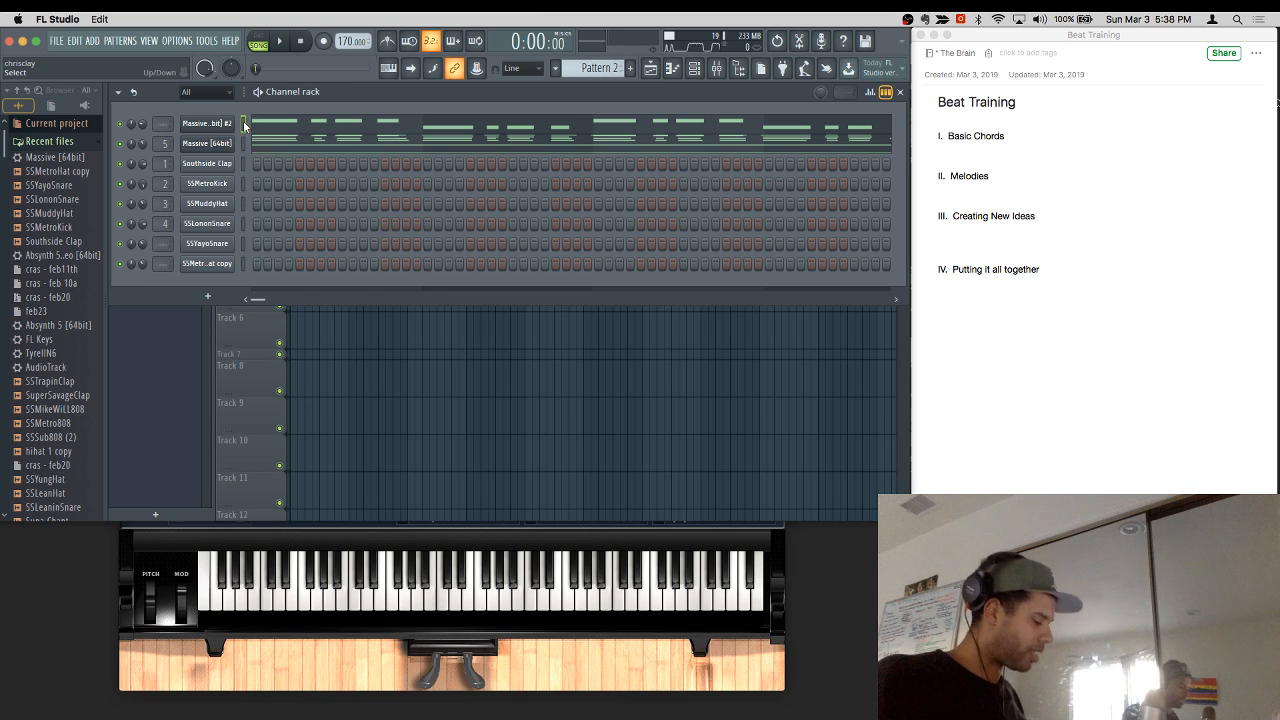
pyautogui.press('super+x')
pyautogui.click(273, 334)
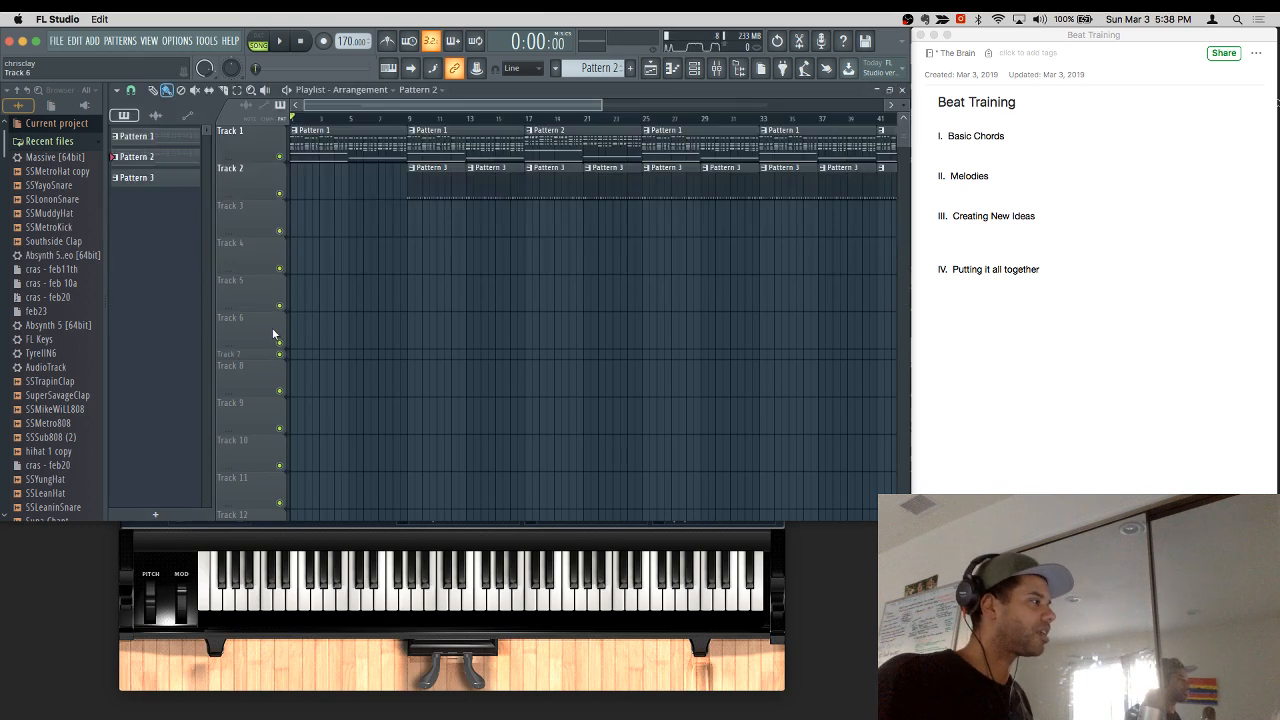
# Step: Delete all D#4 notes from the first Massive channel in Pattern 2, play the result, and return to the playlist
pyautogui.press('space')
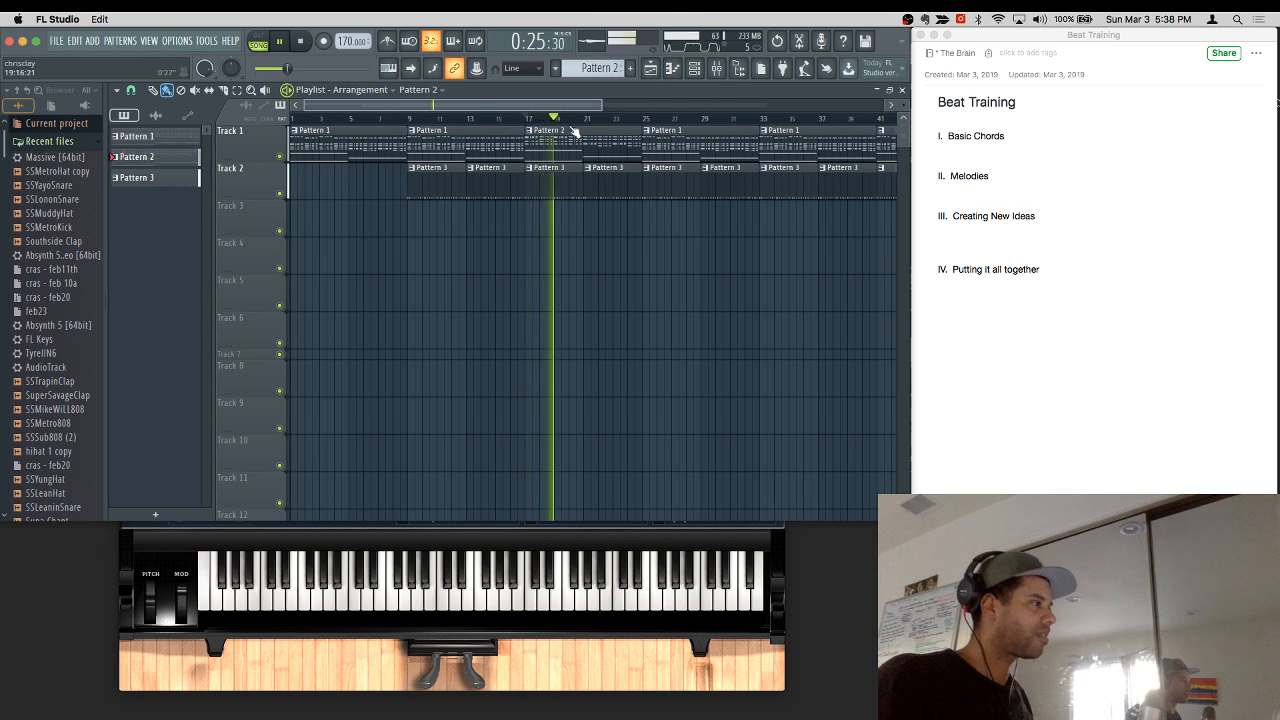
pyautogui.press('space')
pyautogui.doubleClick(565, 143)
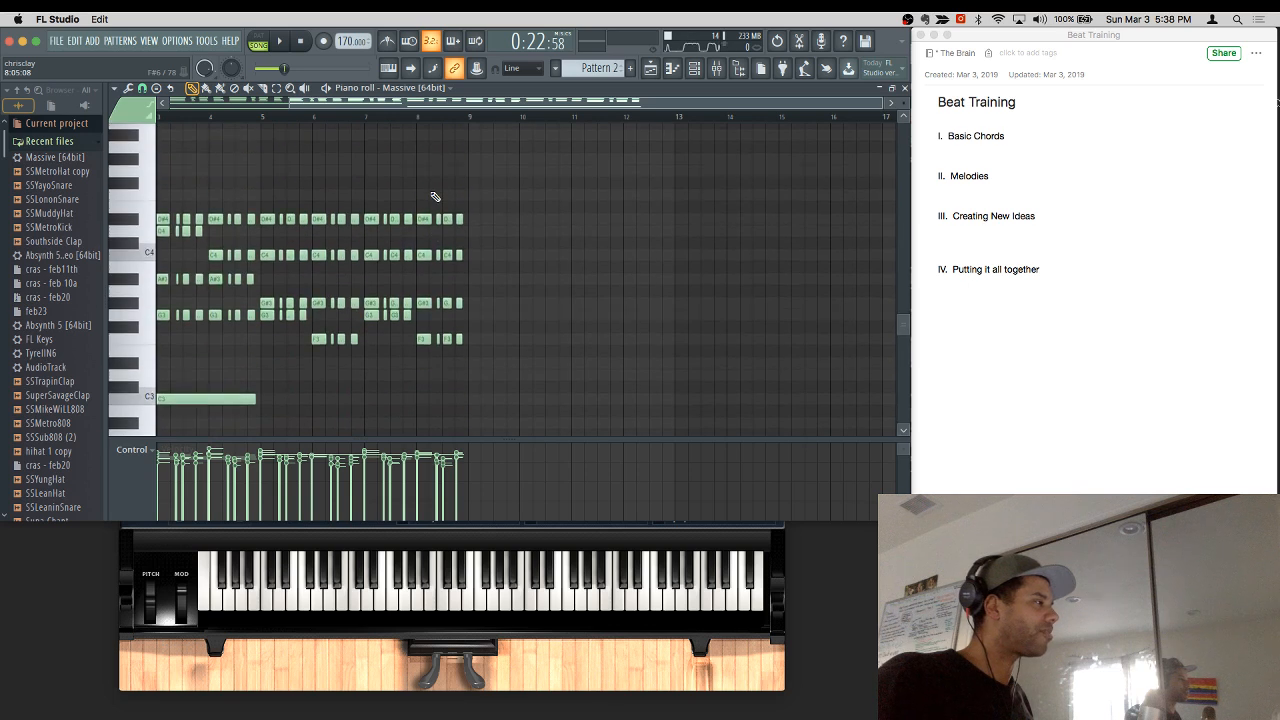
pyautogui.moveTo(527, 174); pyautogui.dragTo(148, 224)
pyautogui.moveTo(143, 221); pyautogui.dragTo(147, 222)
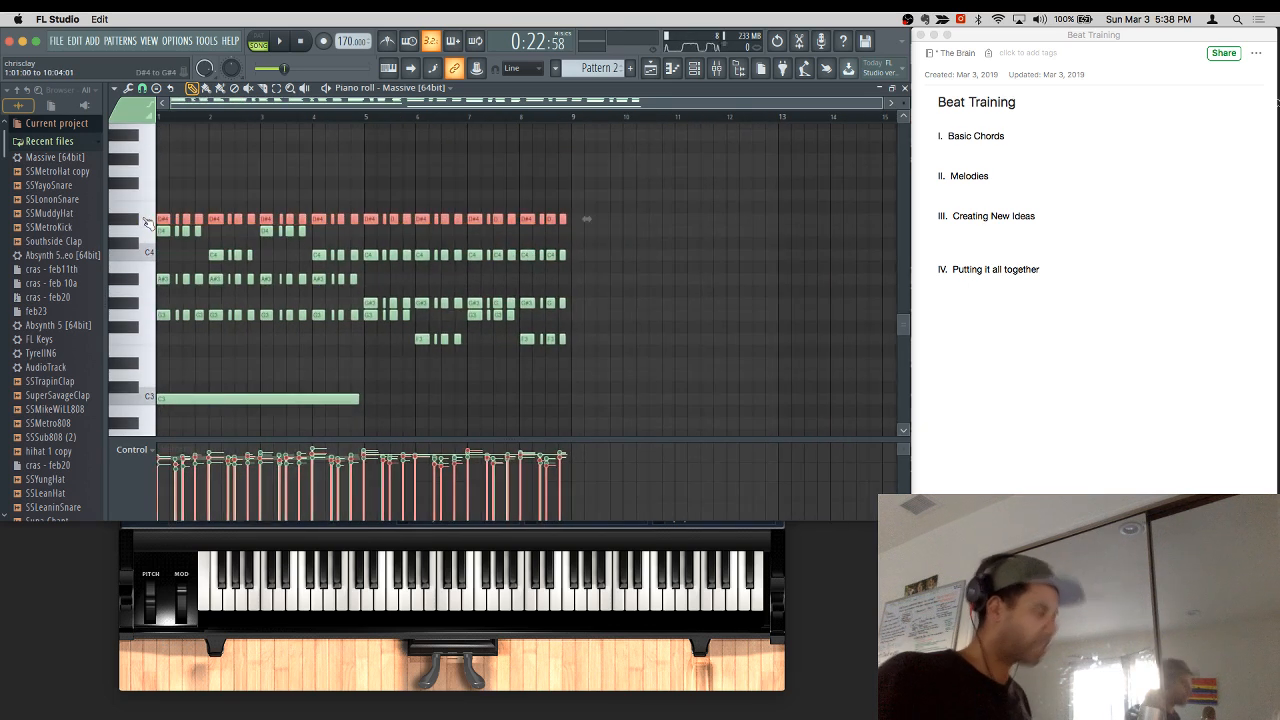
pyautogui.press('Delete')
pyautogui.press('space')
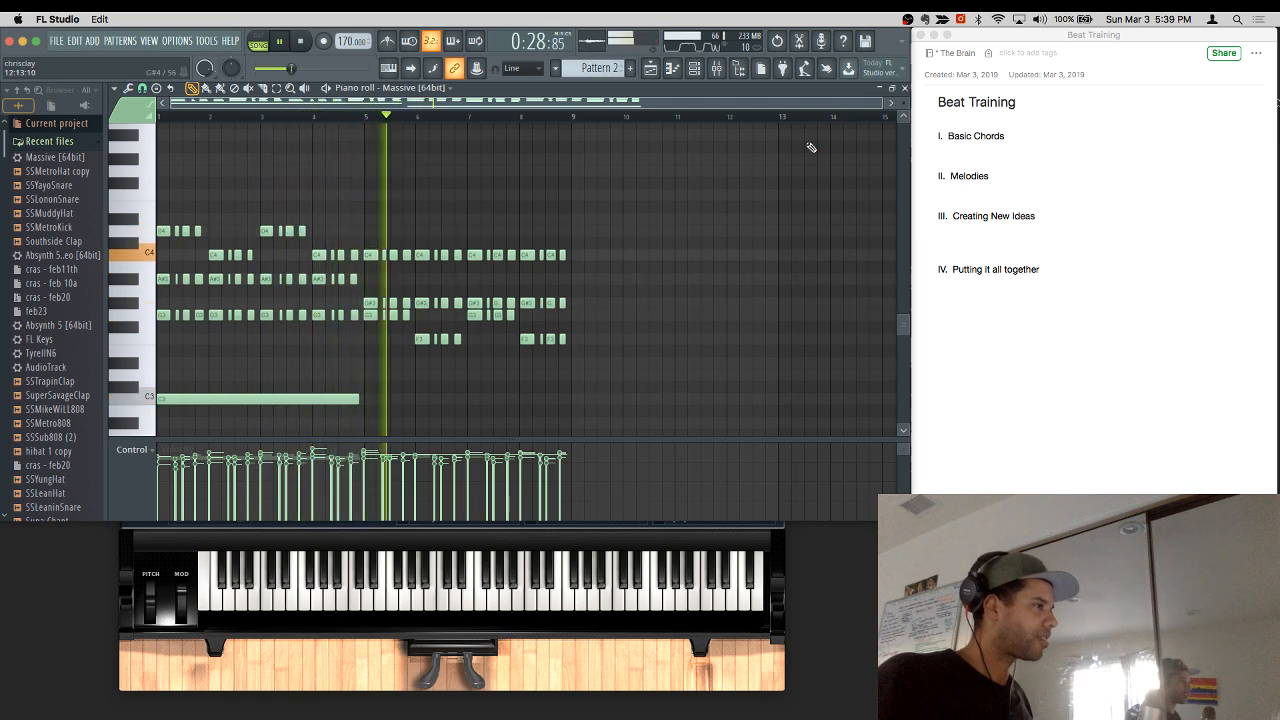
pyautogui.click(905, 88)
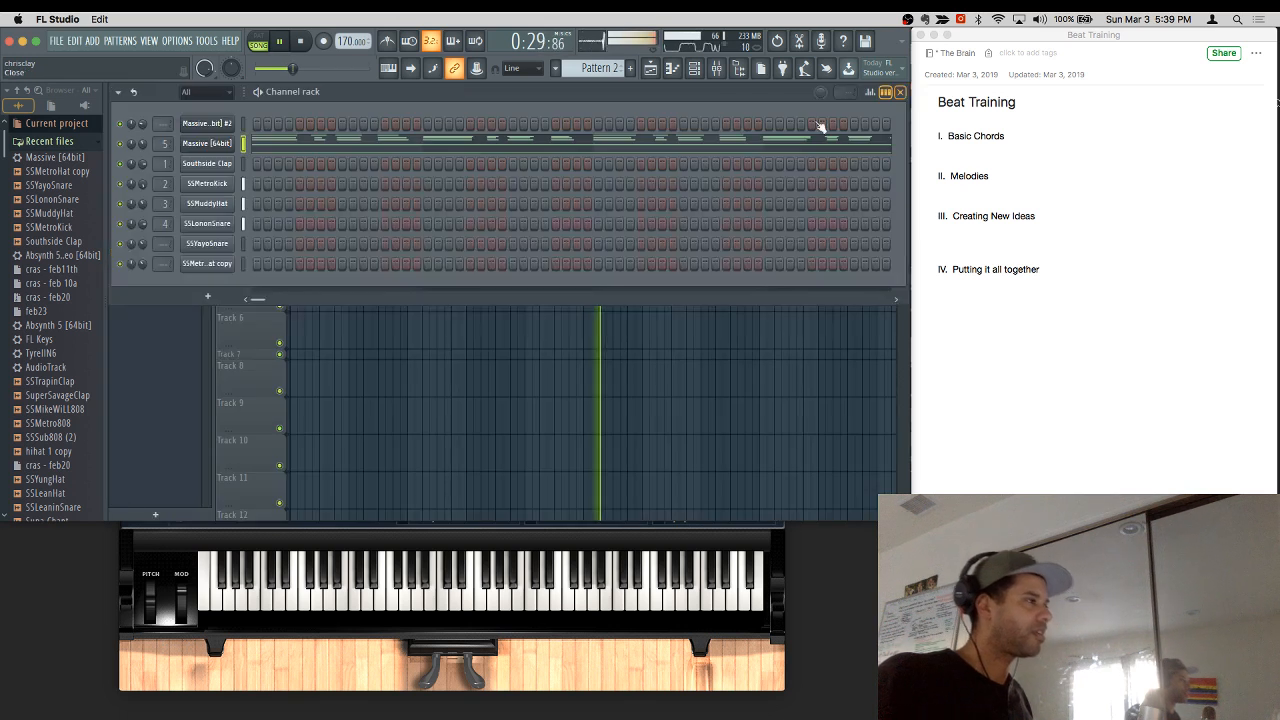
pyautogui.click(262, 323)
# Step: Replace the Pattern 1 clips at bars 25 and 33 with Pattern 2 clips
pyautogui.rightClick(666, 143)
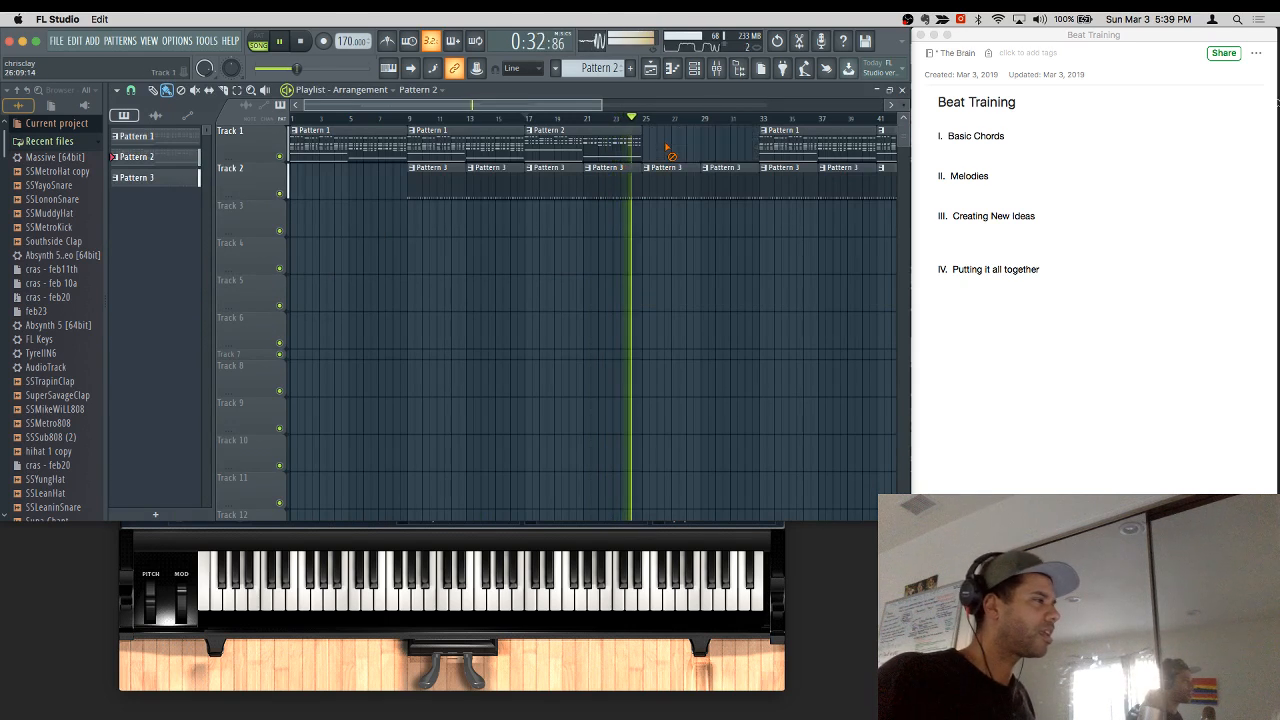
pyautogui.click(670, 139)
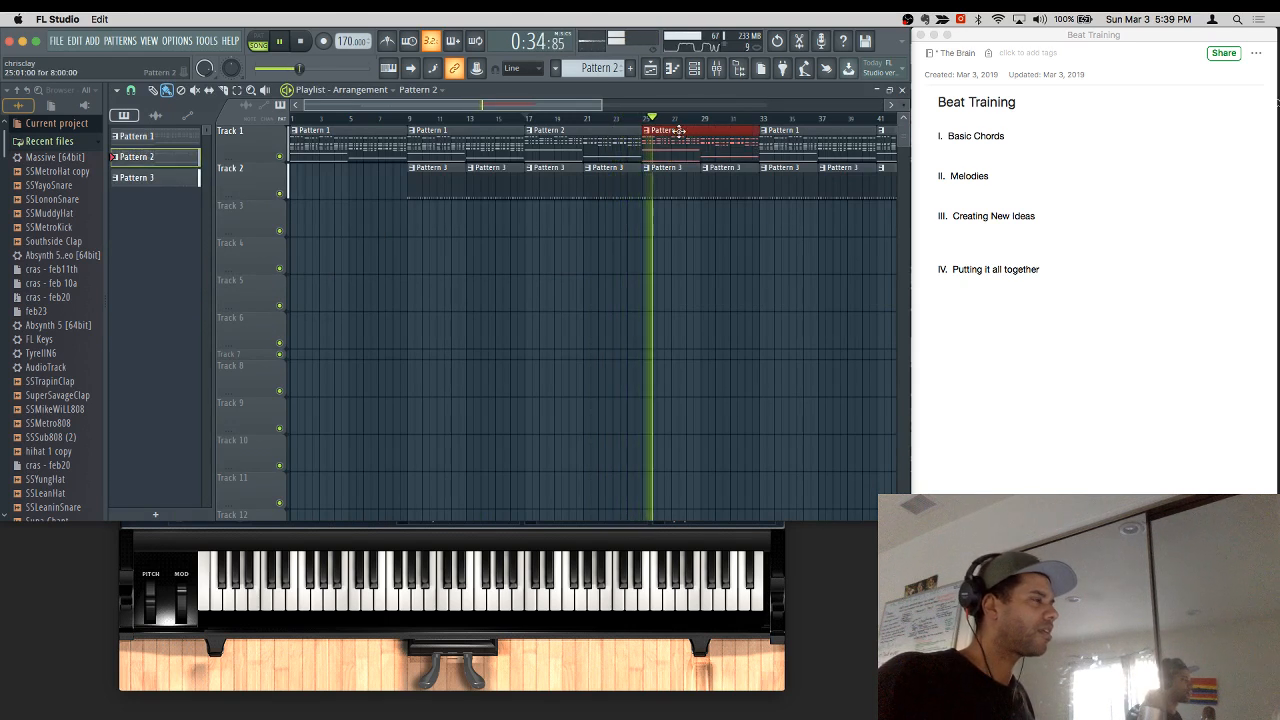
pyautogui.moveTo(601, 104); pyautogui.dragTo(817, 104)
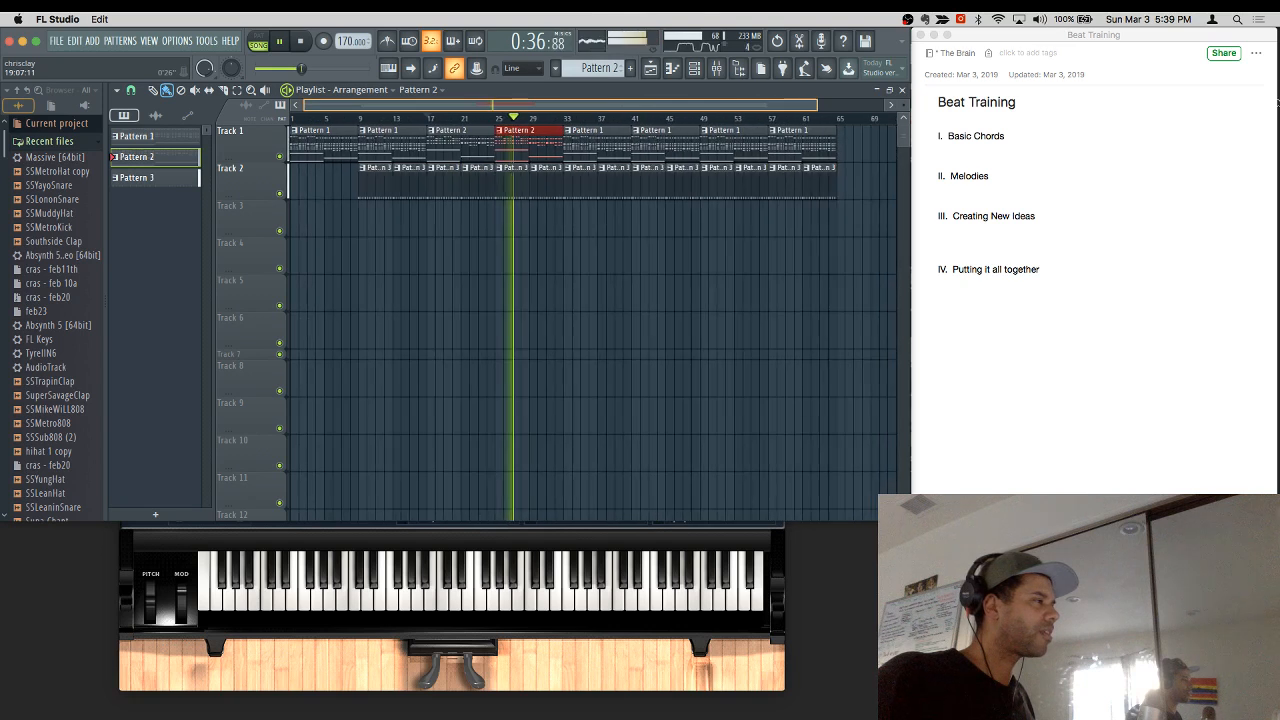
pyautogui.rightClick(585, 140)
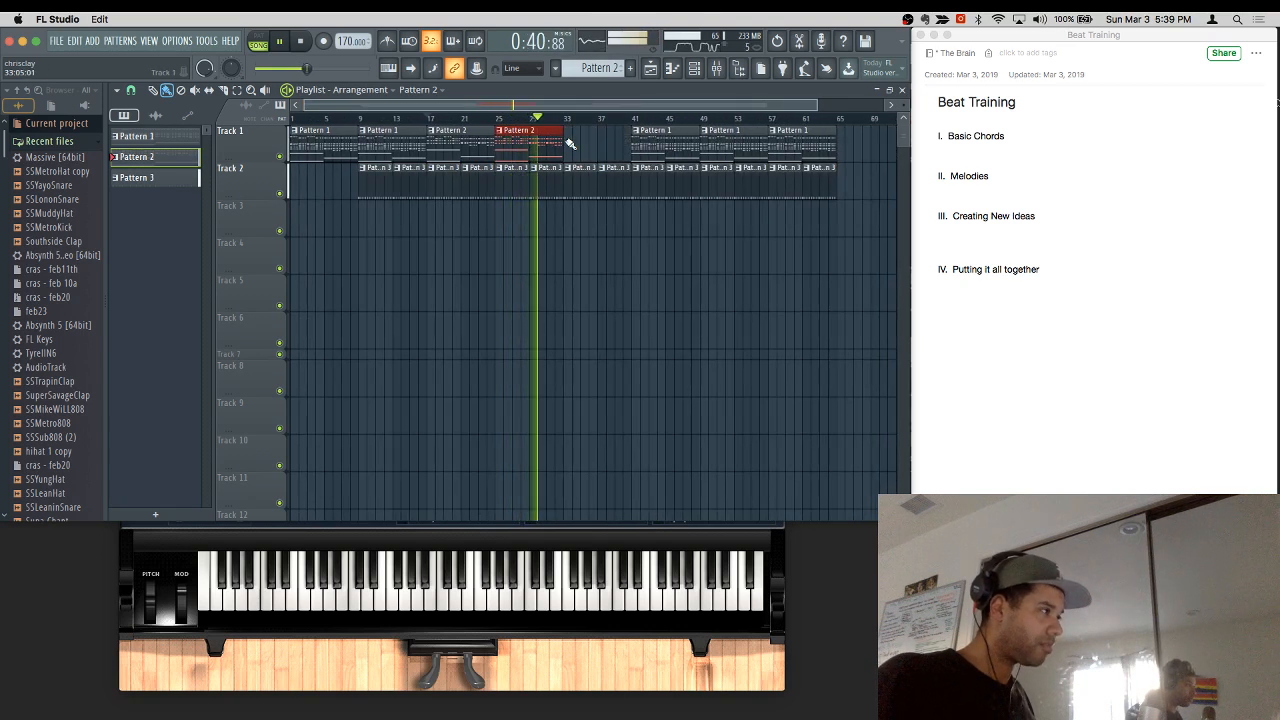
pyautogui.click(570, 140)
# Step: Remove the Pattern 3 drum clips from bars 33–40 and place a Pattern 3 clip back at bar 37
pyautogui.rightClick(584, 183)
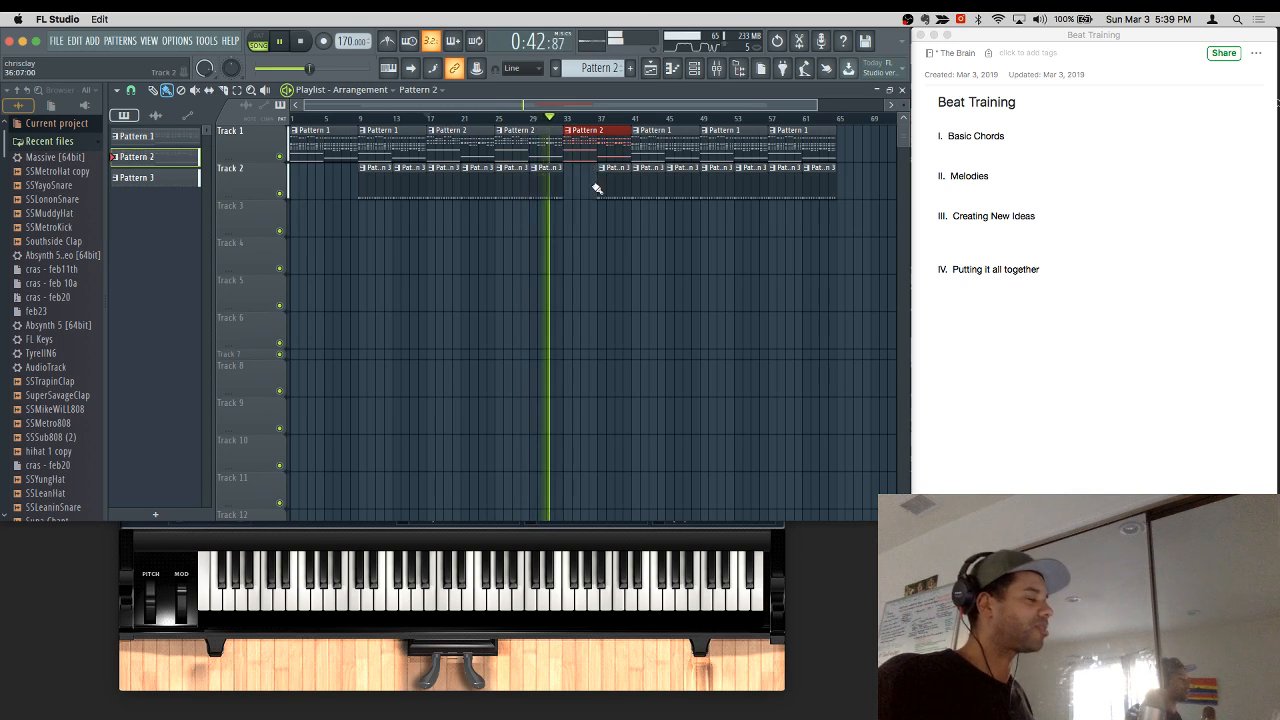
pyautogui.rightClick(606, 192)
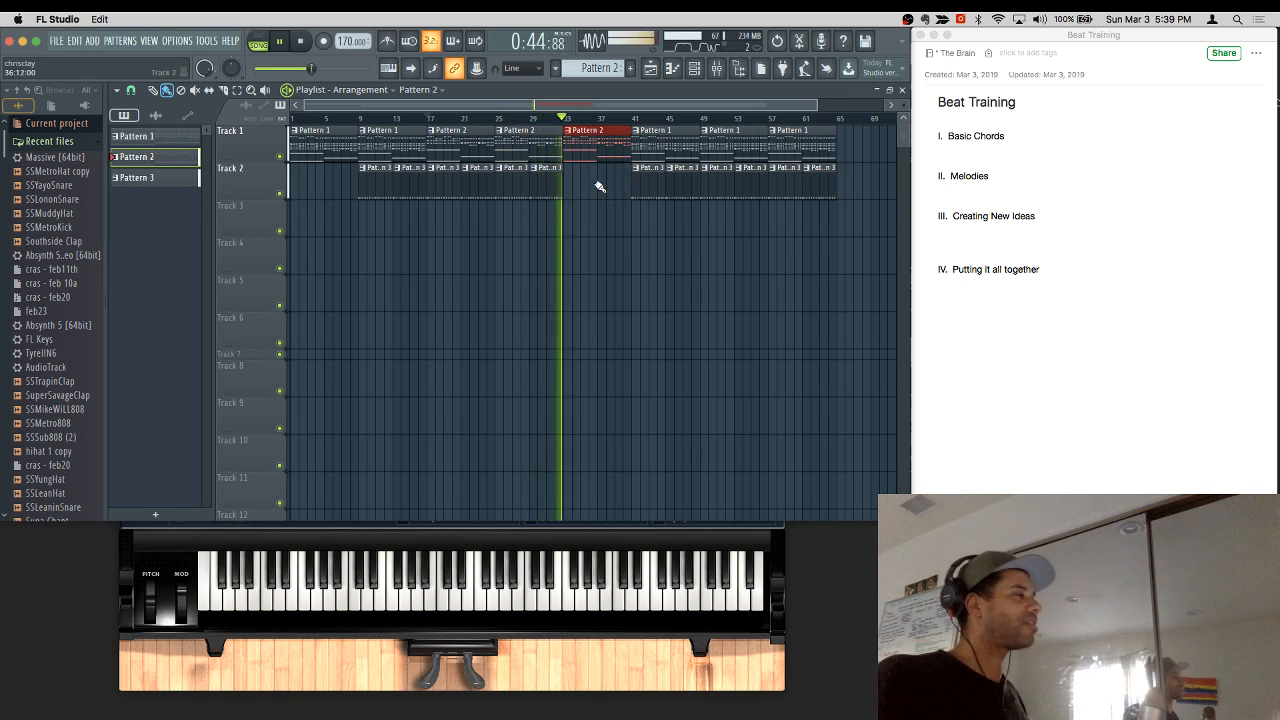
pyautogui.click(638, 186)
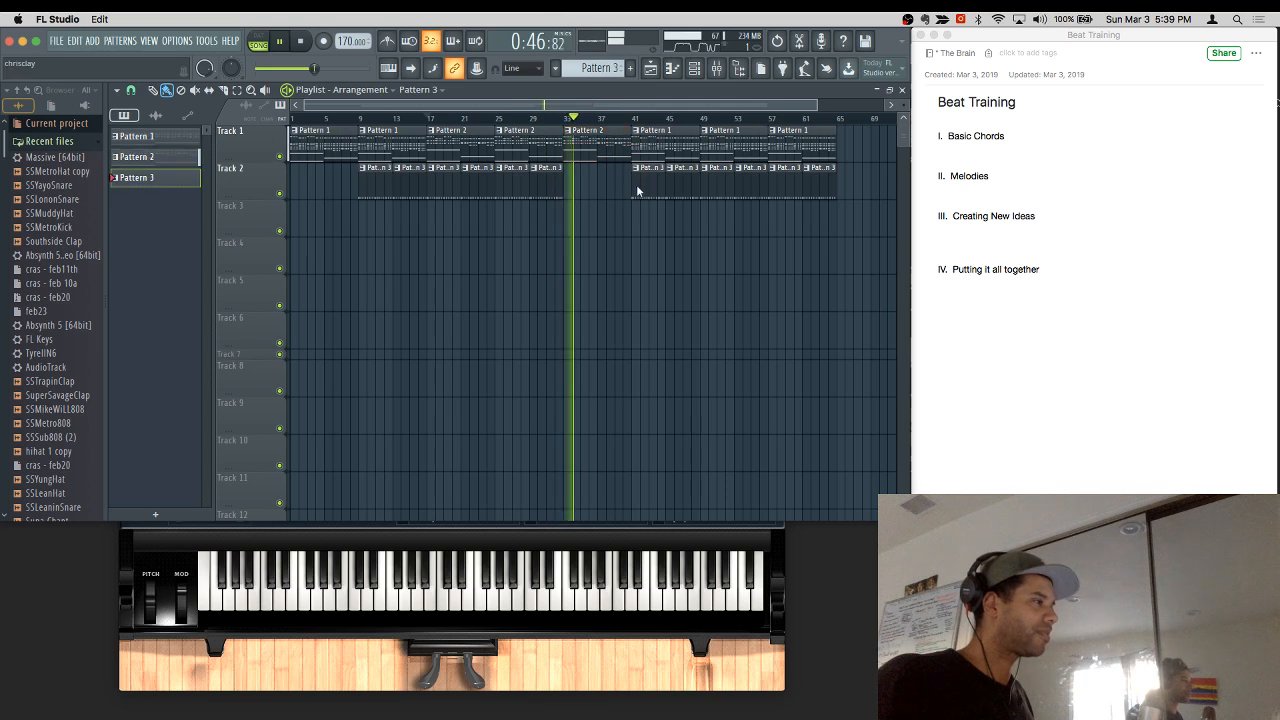
pyautogui.click(603, 180)
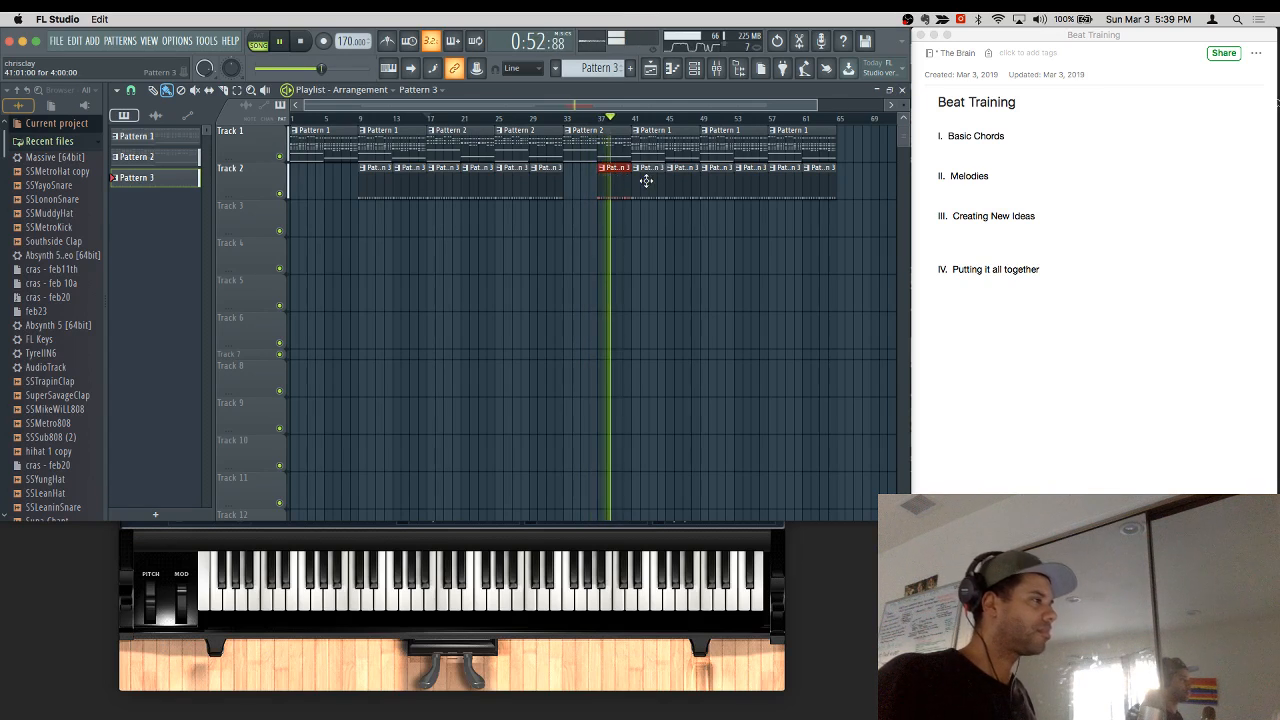
# Step: Replace the Pattern 1 clip at bar 41 with Pattern 2, and remove the Pattern 3 drum clip at bar 41
pyautogui.rightClick(636, 143)
pyautogui.click(617, 143)
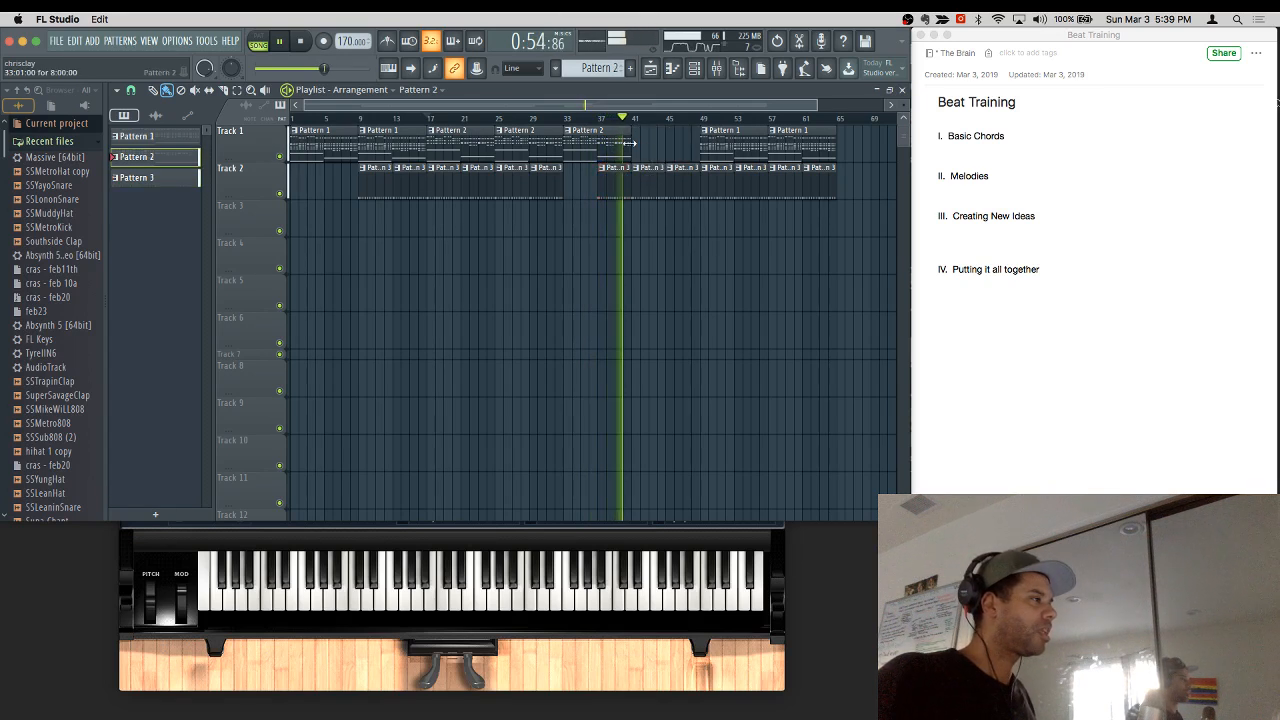
pyautogui.click(640, 143)
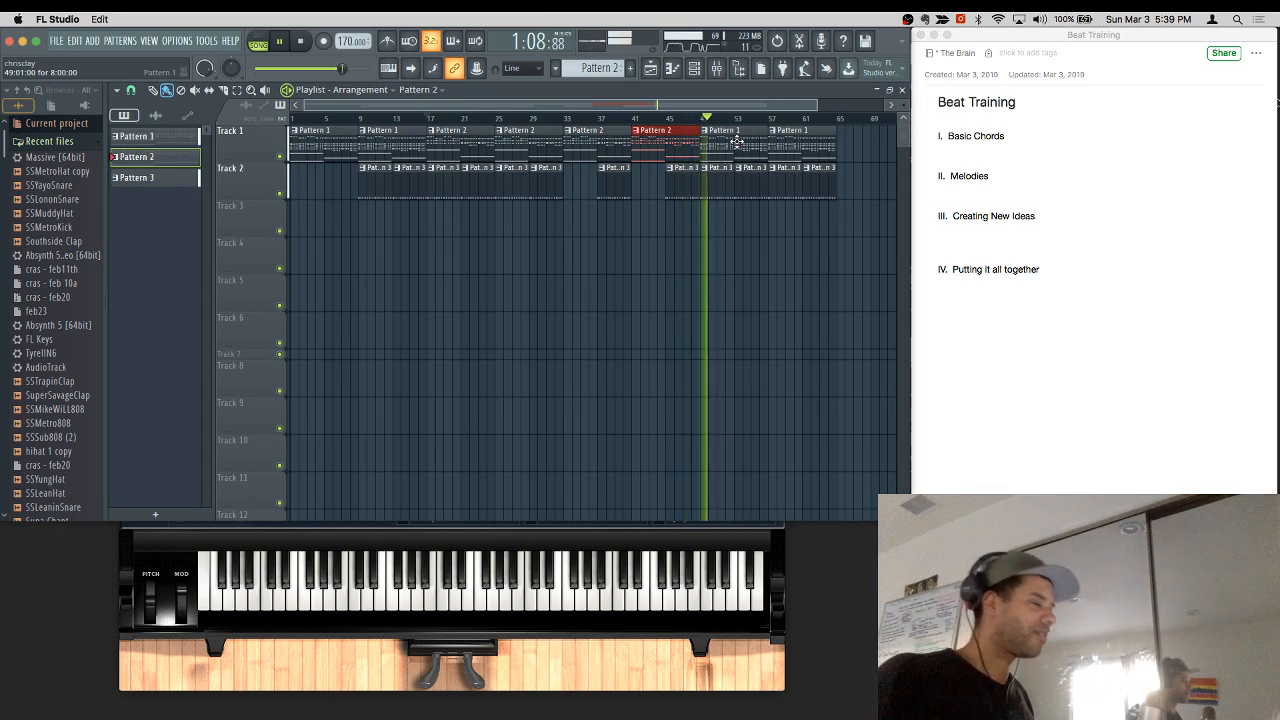
# Step: Select all clips in bars 1–64, duplicate them once to fill 128 bars, and clear the selection
pyautogui.scroll(-3, 722, 102)
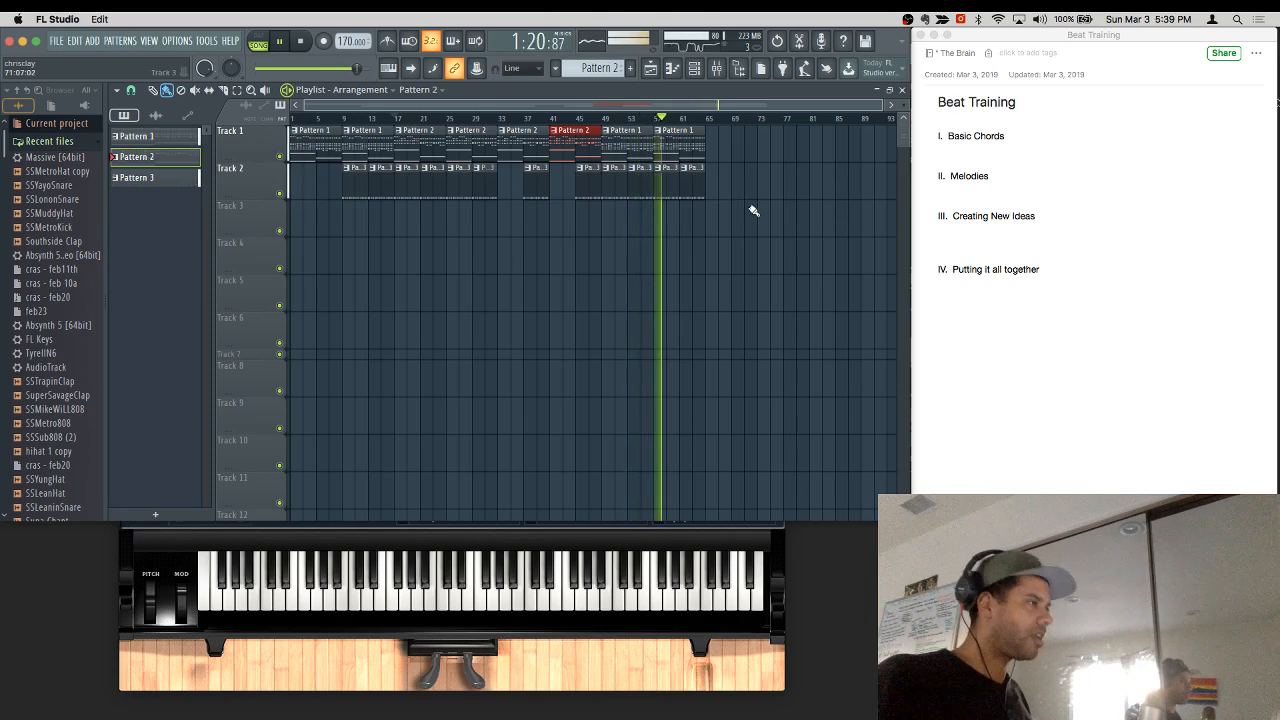
pyautogui.moveTo(755, 230); pyautogui.dragTo(288, 126)
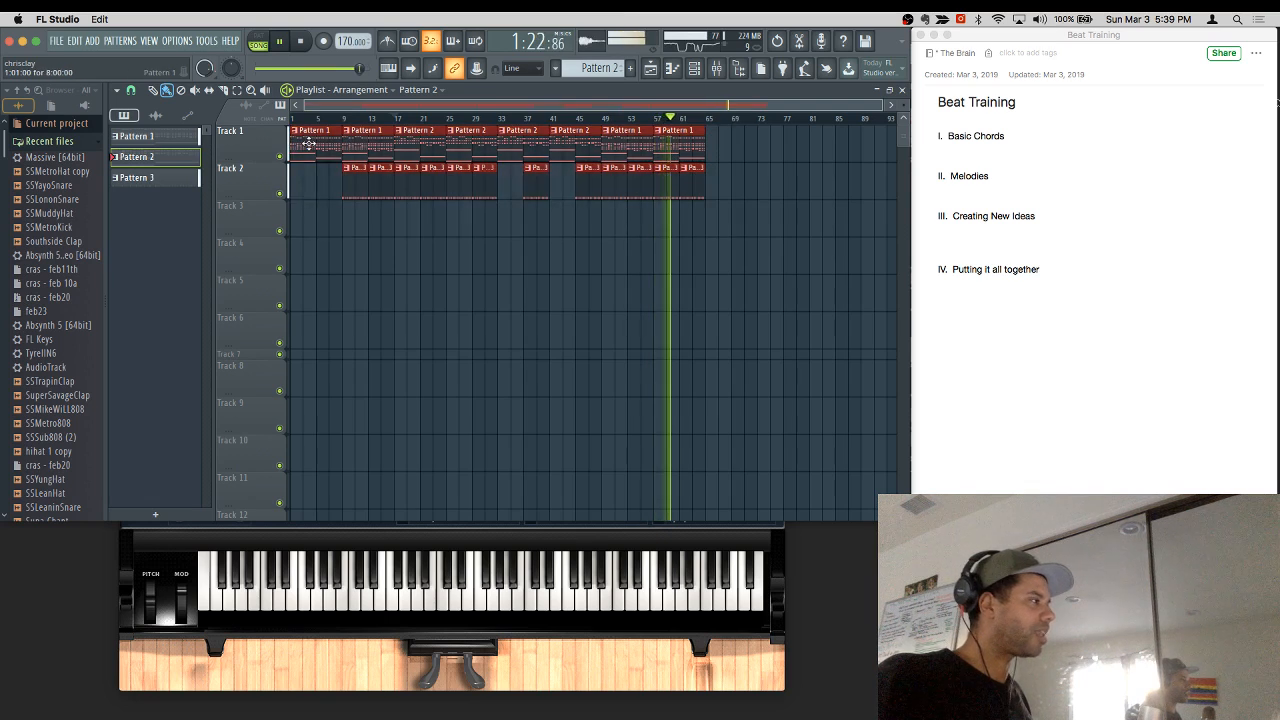
pyautogui.hotkey('ctrl', 'b')
pyautogui.moveTo(688, 170); pyautogui.dragTo(722, 162)
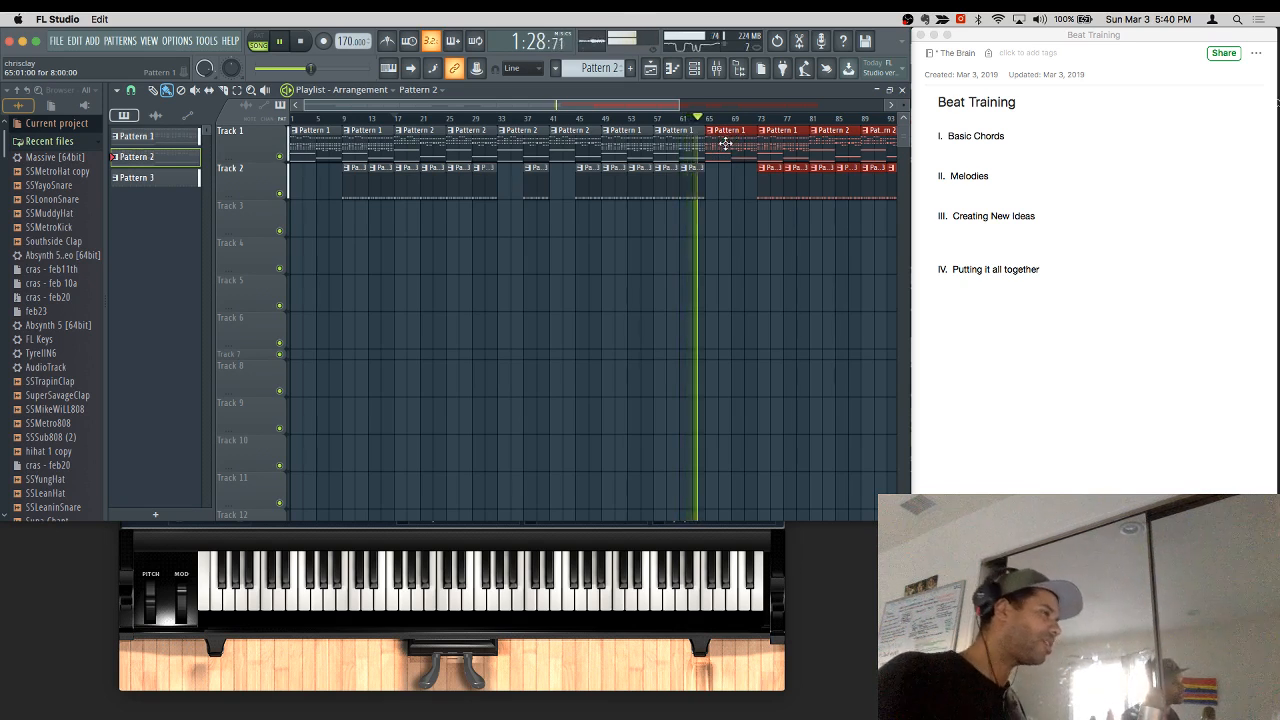
pyautogui.keyDown('super'); pyautogui.click(749, 238); pyautogui.keyUp('super')
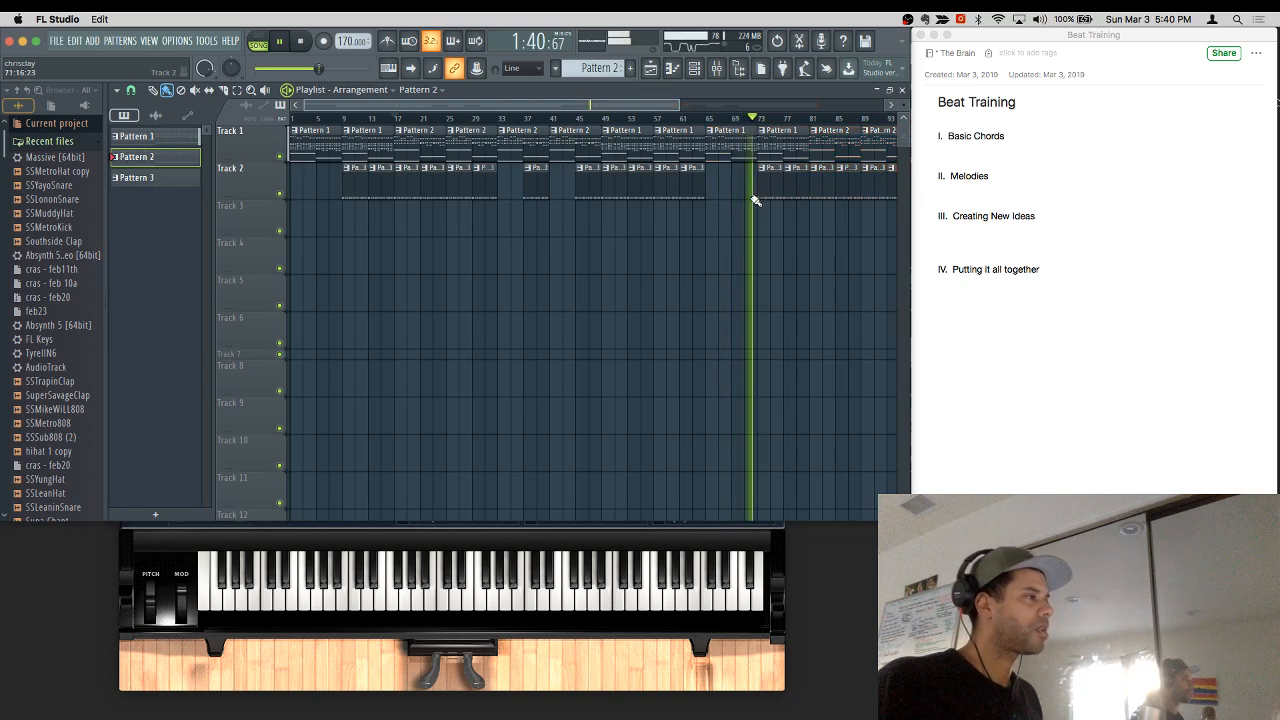
# Step: Remove the two Pattern 3 drum clips from bars 73–80 and review the full arrangement
pyautogui.rightClick(757, 194)
pyautogui.rightClick(787, 190)
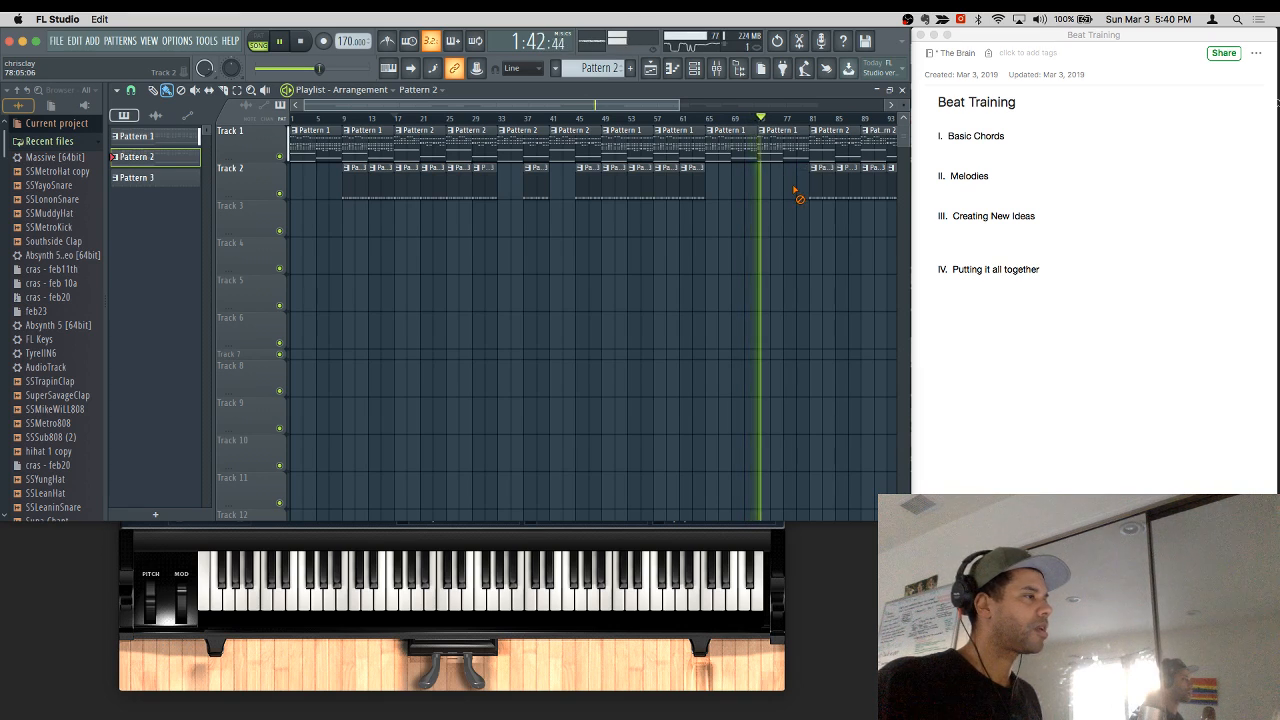
pyautogui.moveTo(645, 110); pyautogui.dragTo(704, 98)
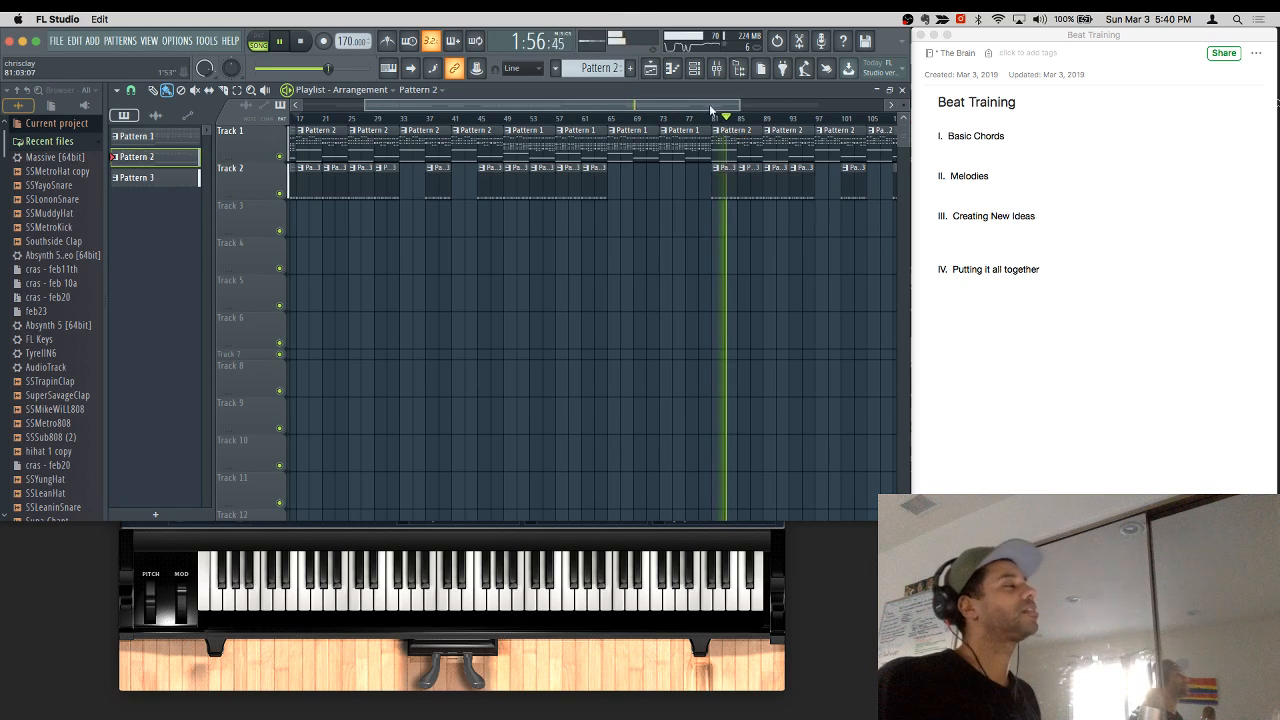
pyautogui.scroll(-3, 713, 105)
pyautogui.scroll(-1, 668, 130)
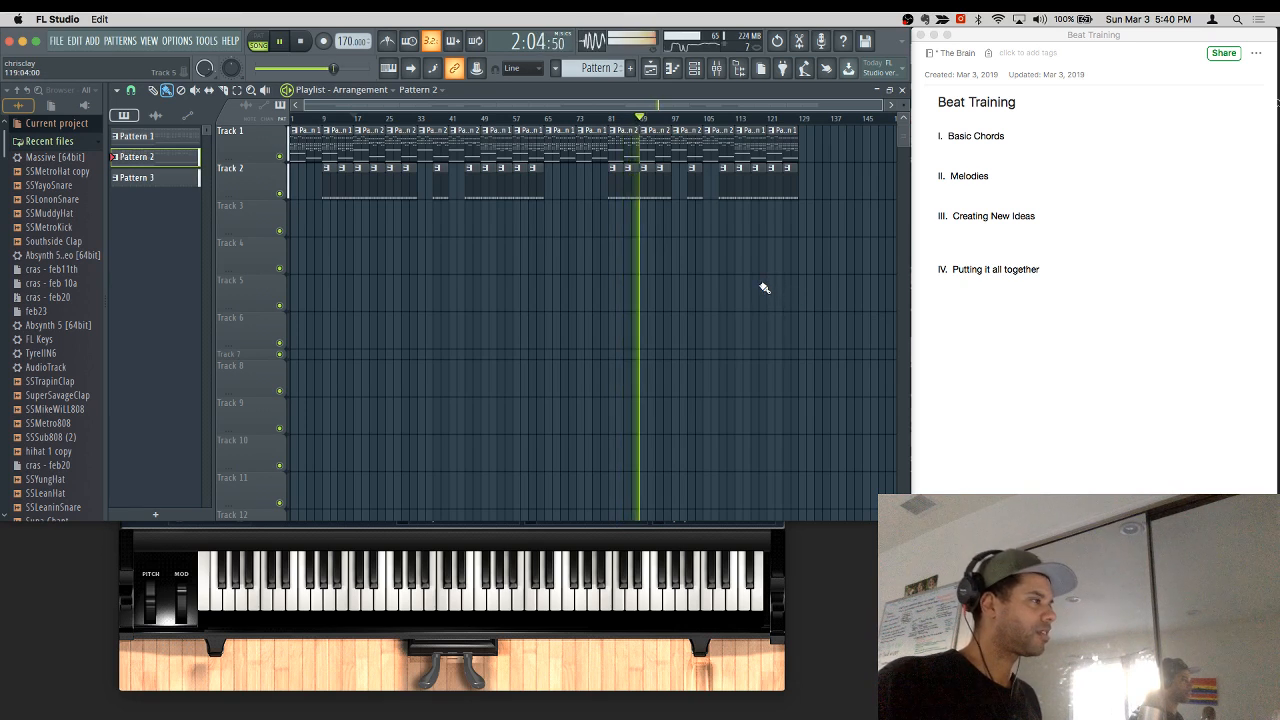
# Step: In the Evernote note, add the bullet "Put Chords together to make melodies" under I. Basic Chords
pyautogui.click(997, 150)
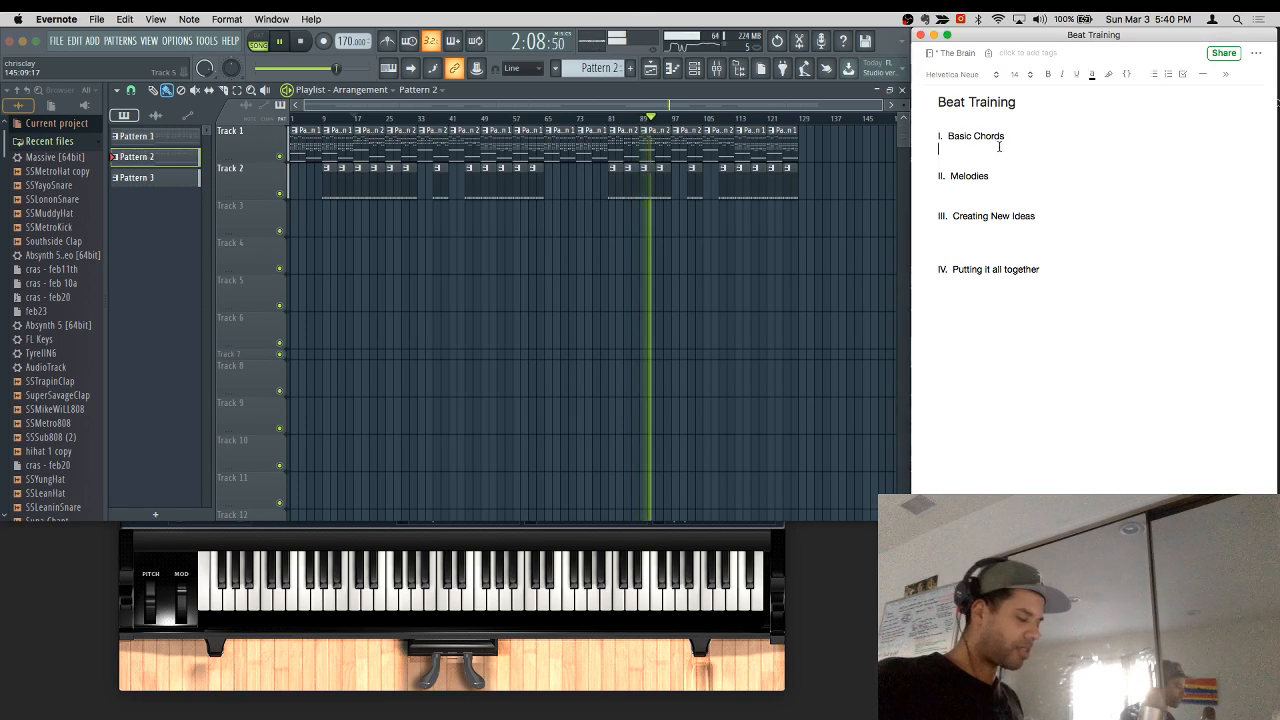
pyautogui.write('* ')
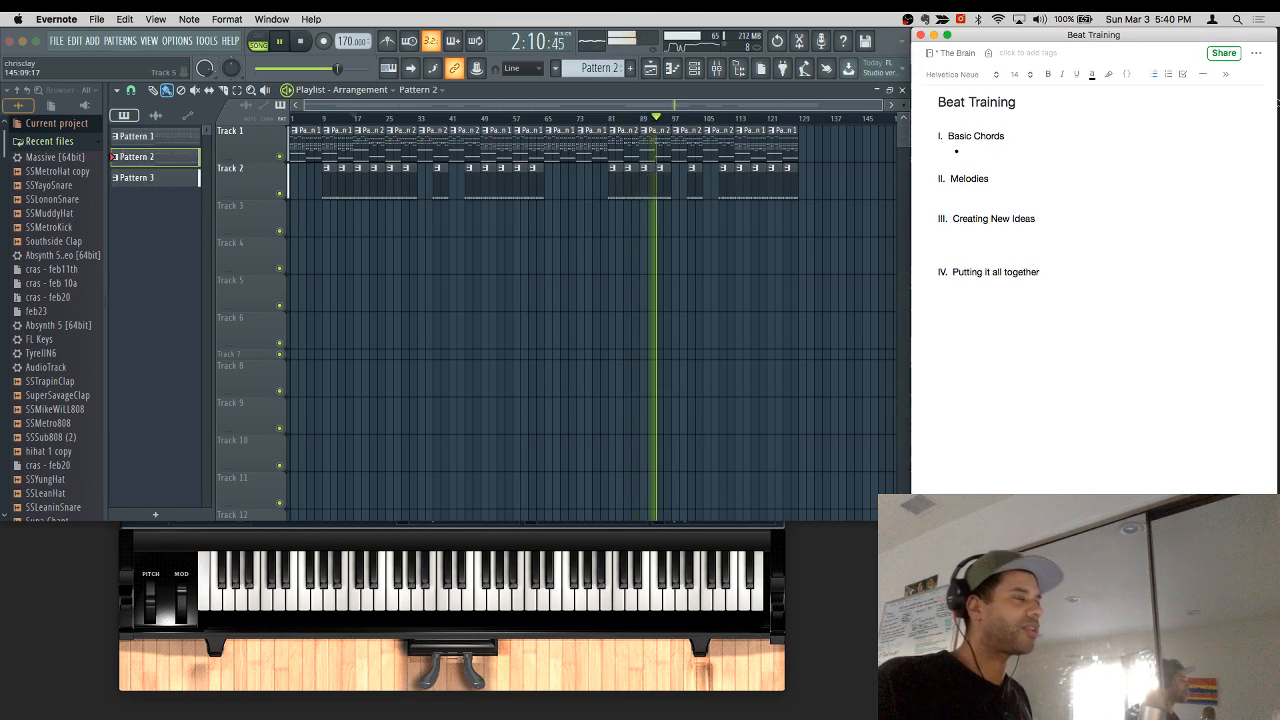
pyautogui.write('Puit')
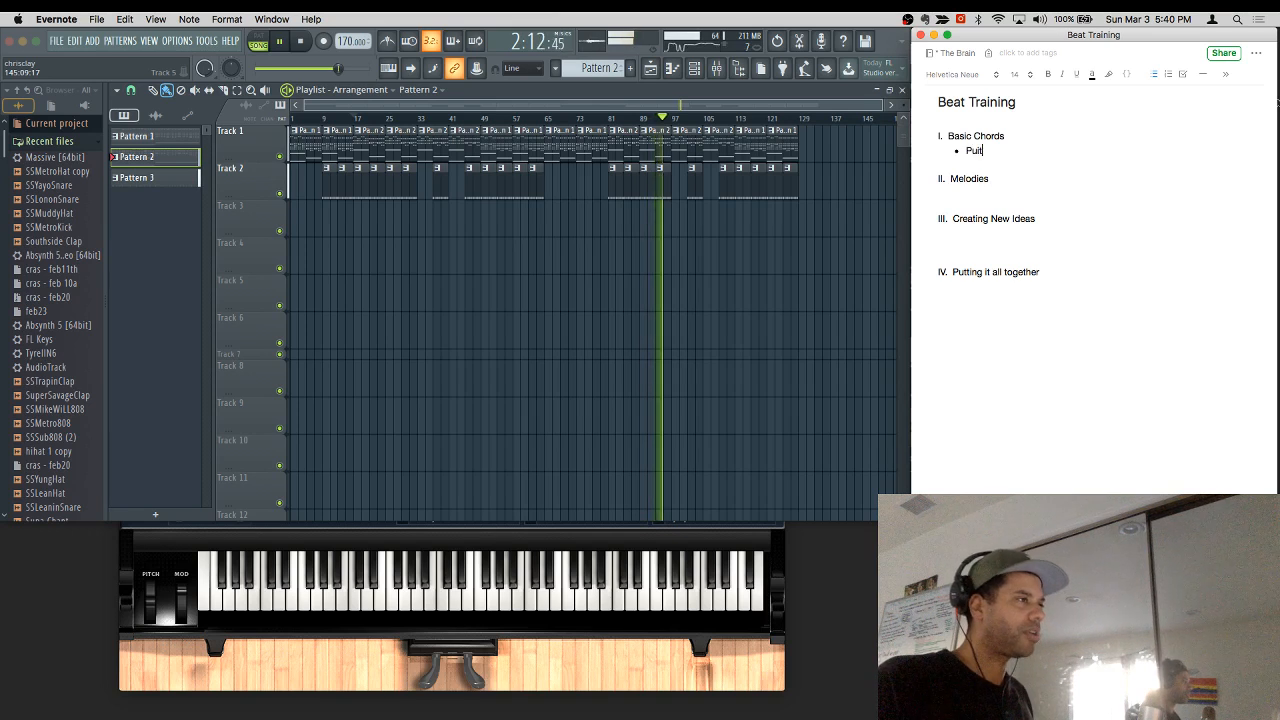
pyautogui.press('BackSpace')
pyautogui.press('BackSpace')
pyautogui.write('t Chor')
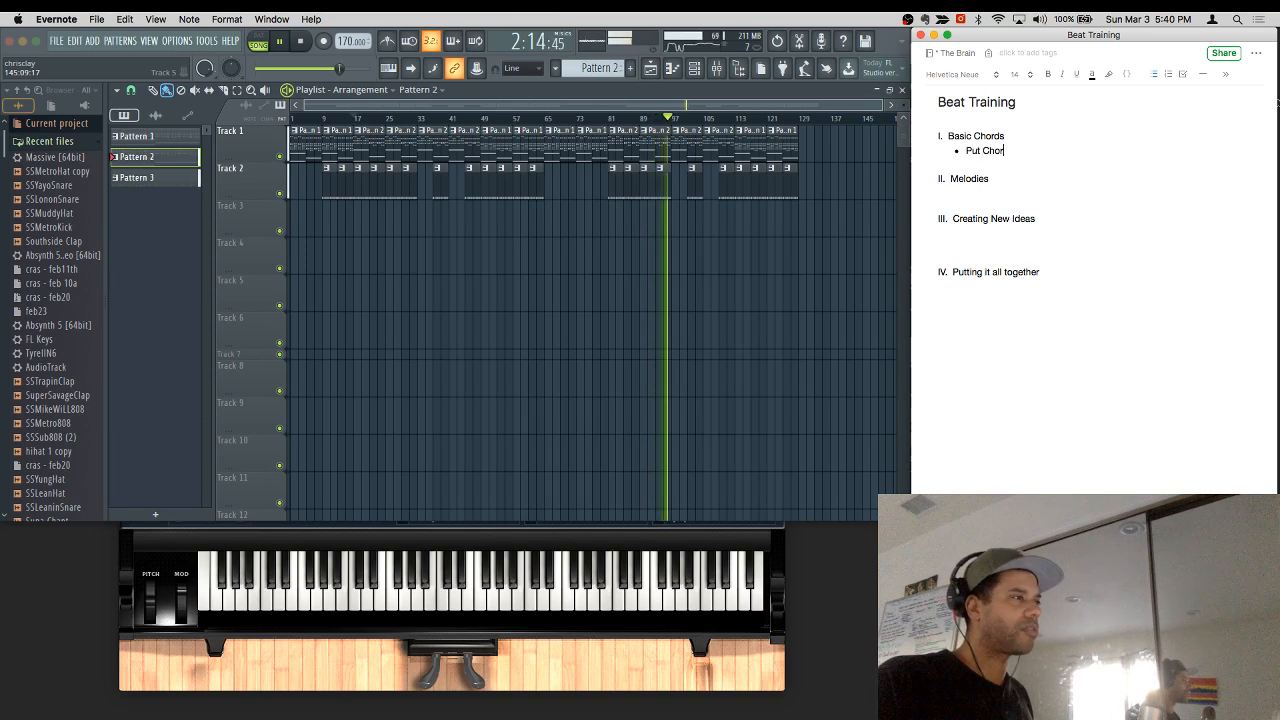
pyautogui.write('ds together')
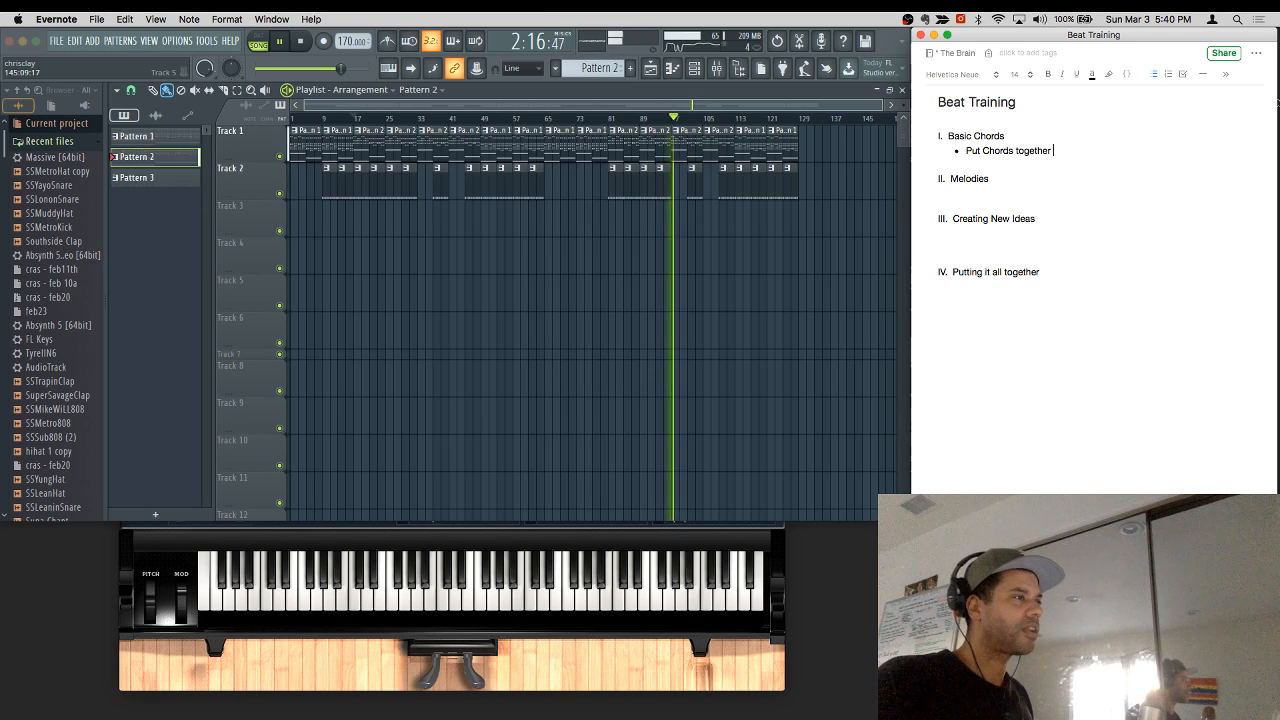
pyautogui.write(' to m')
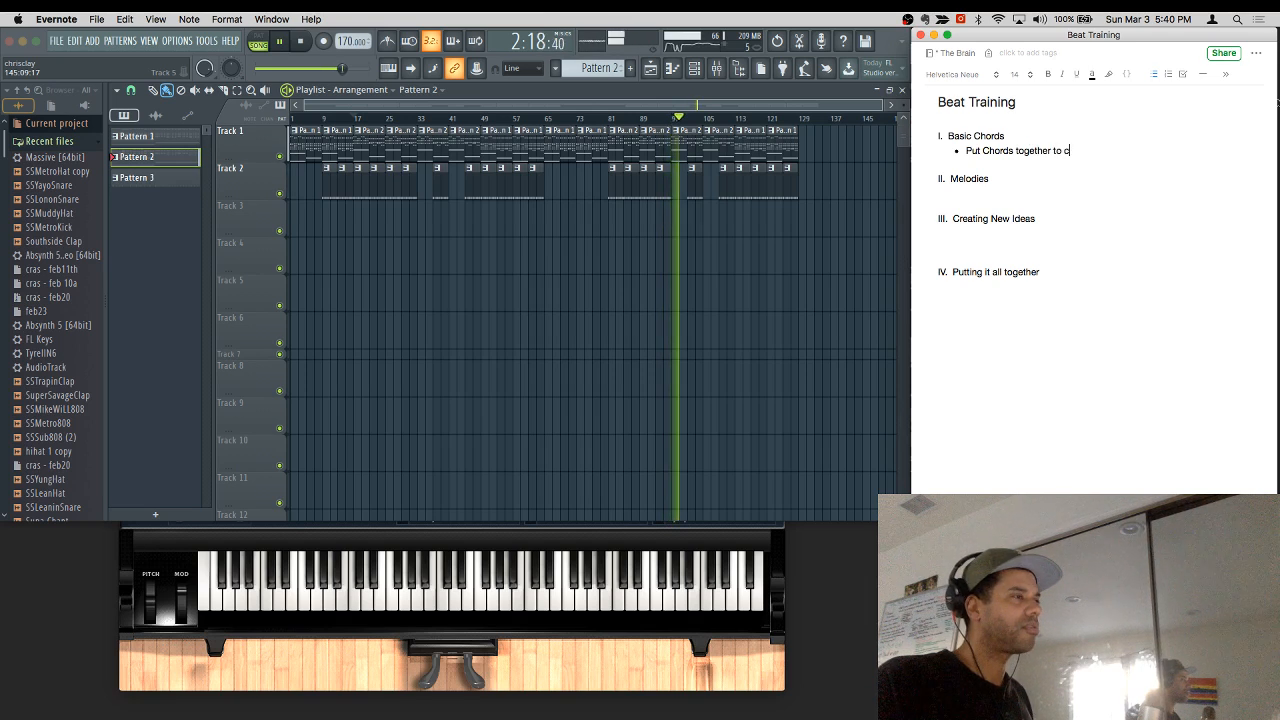
pyautogui.write('ake')
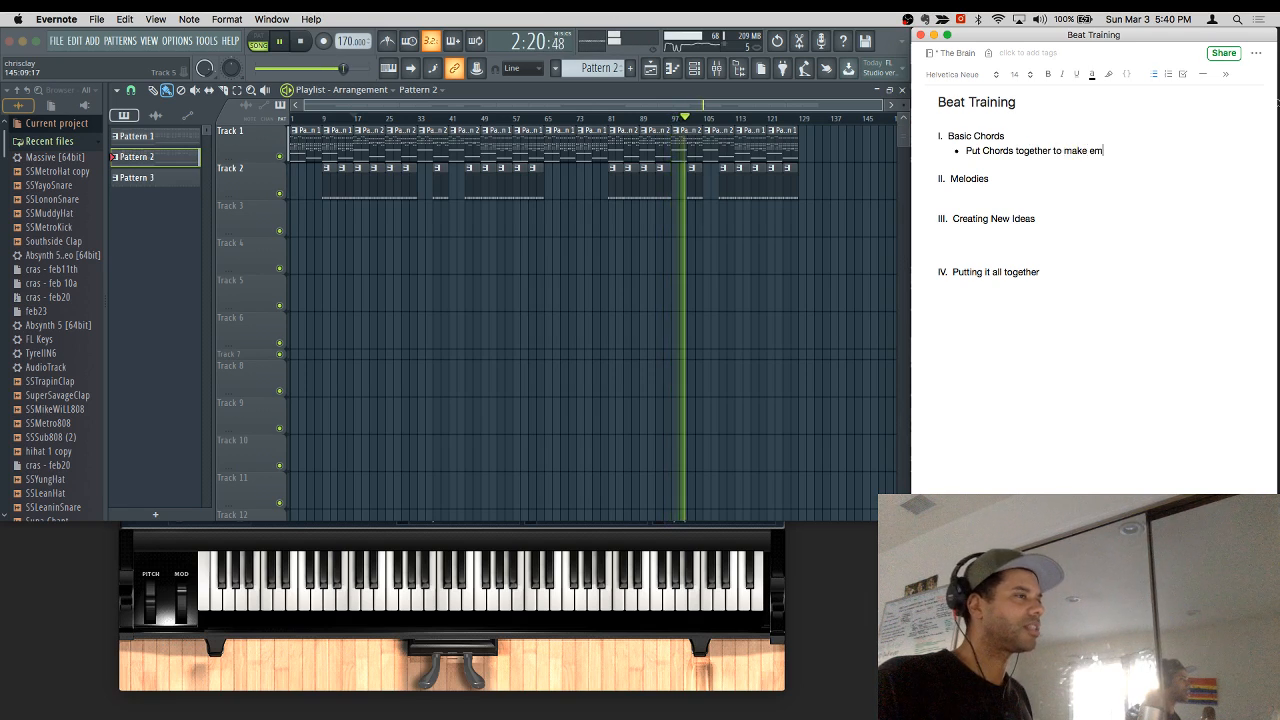
pyautogui.write(' melodies')
# Step: Add a second bullet under Basic Chords reading "Bounce the notes back and forth"
pyautogui.press('Return')
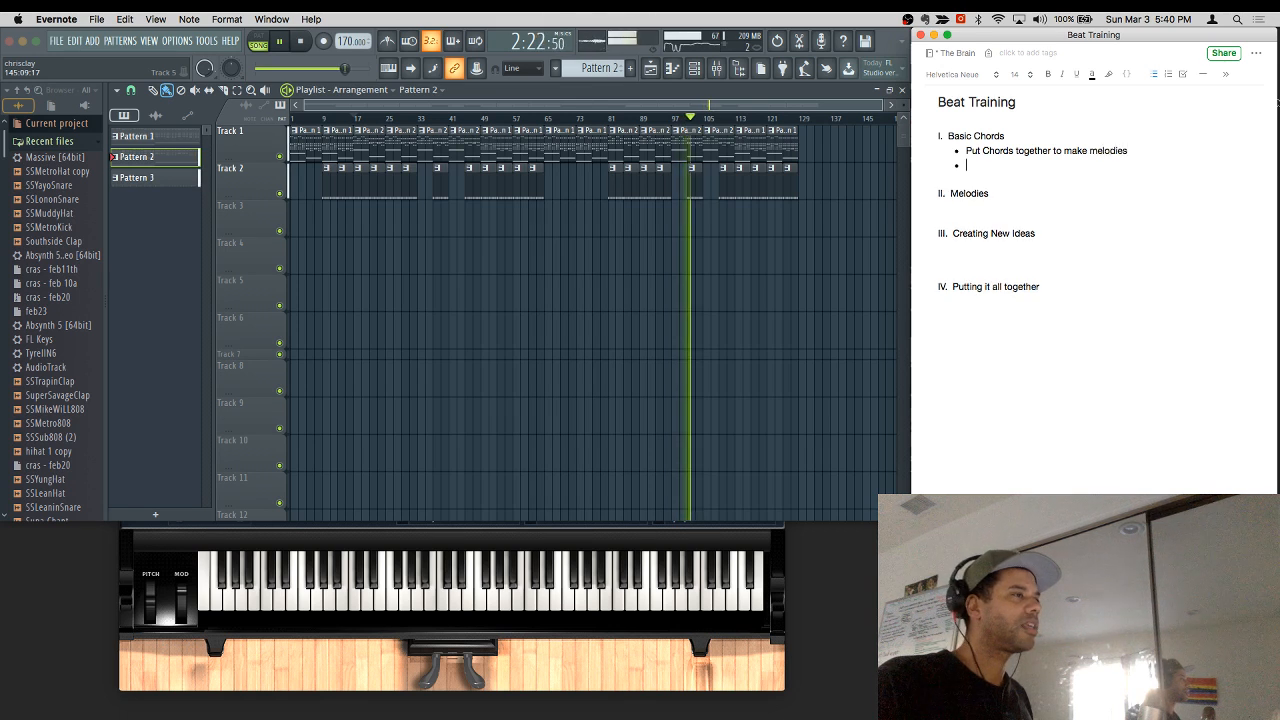
pyautogui.write('bounce the notes')
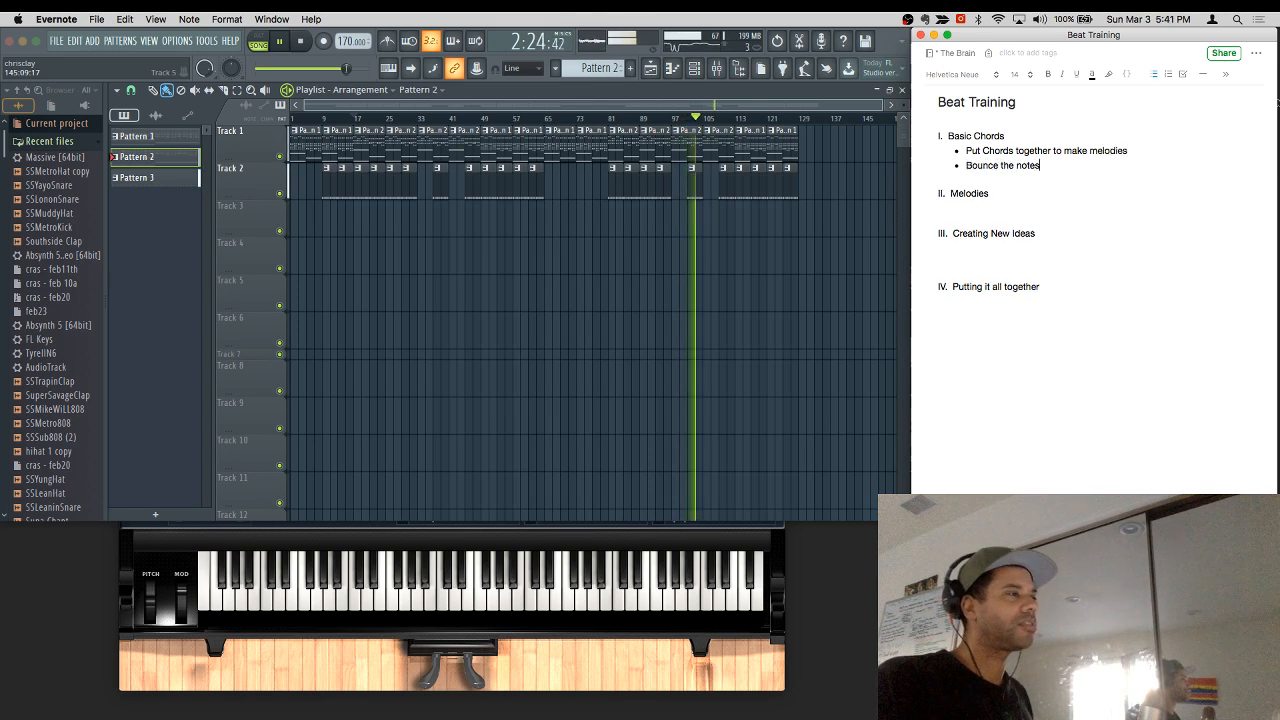
pyautogui.write(' back and forth')
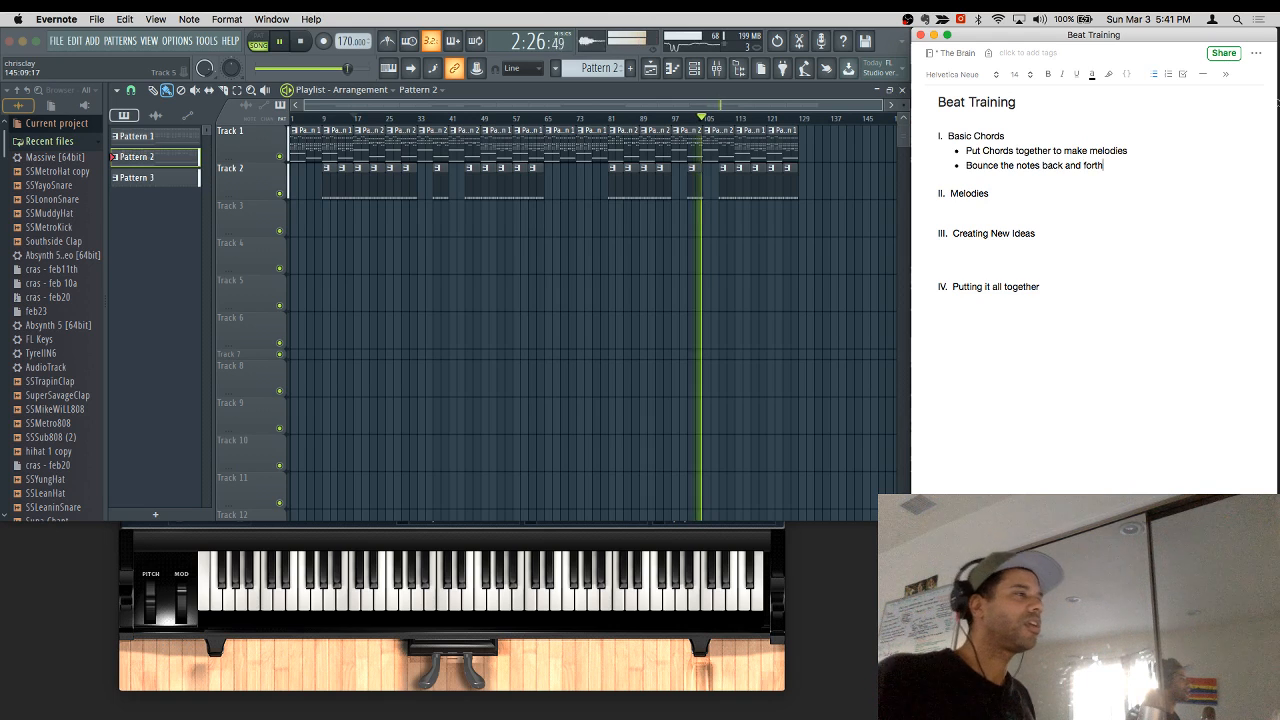
# Step: Under II. Melodies, add the bullets "Take the top line of your chords" and "( may need to place an octave higher )"
pyautogui.press('Return')
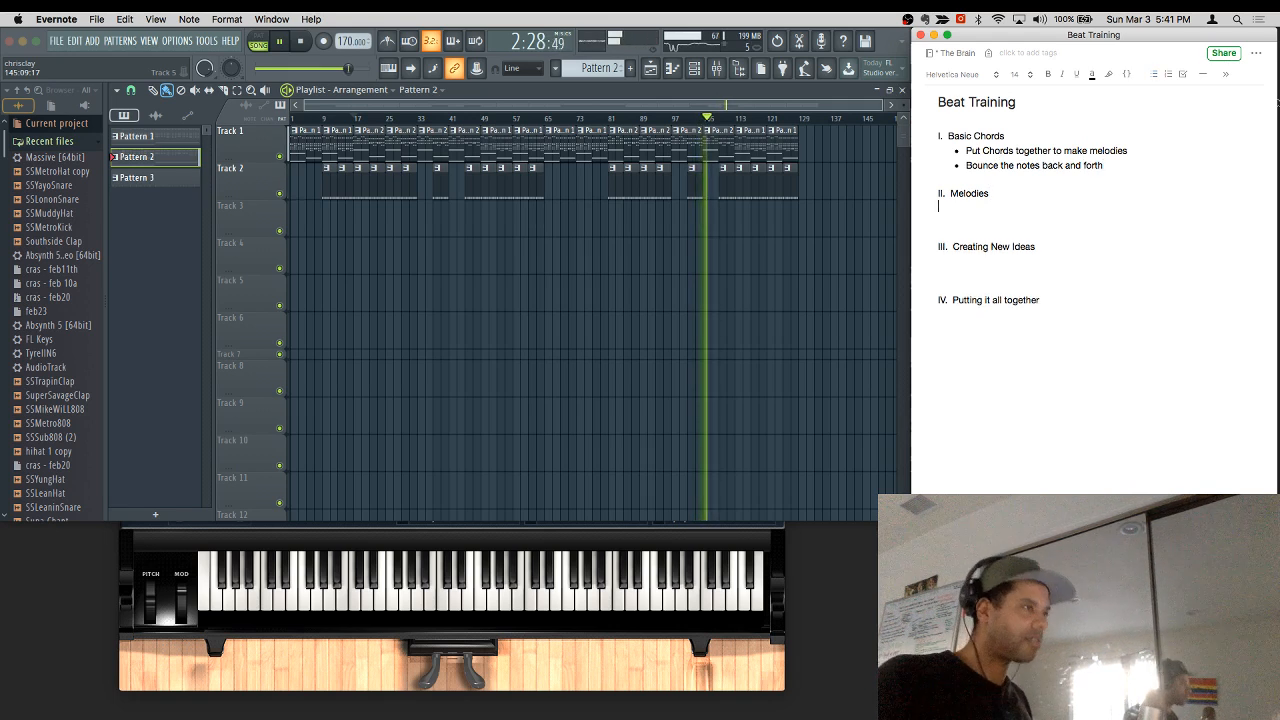
pyautogui.press('Tab')
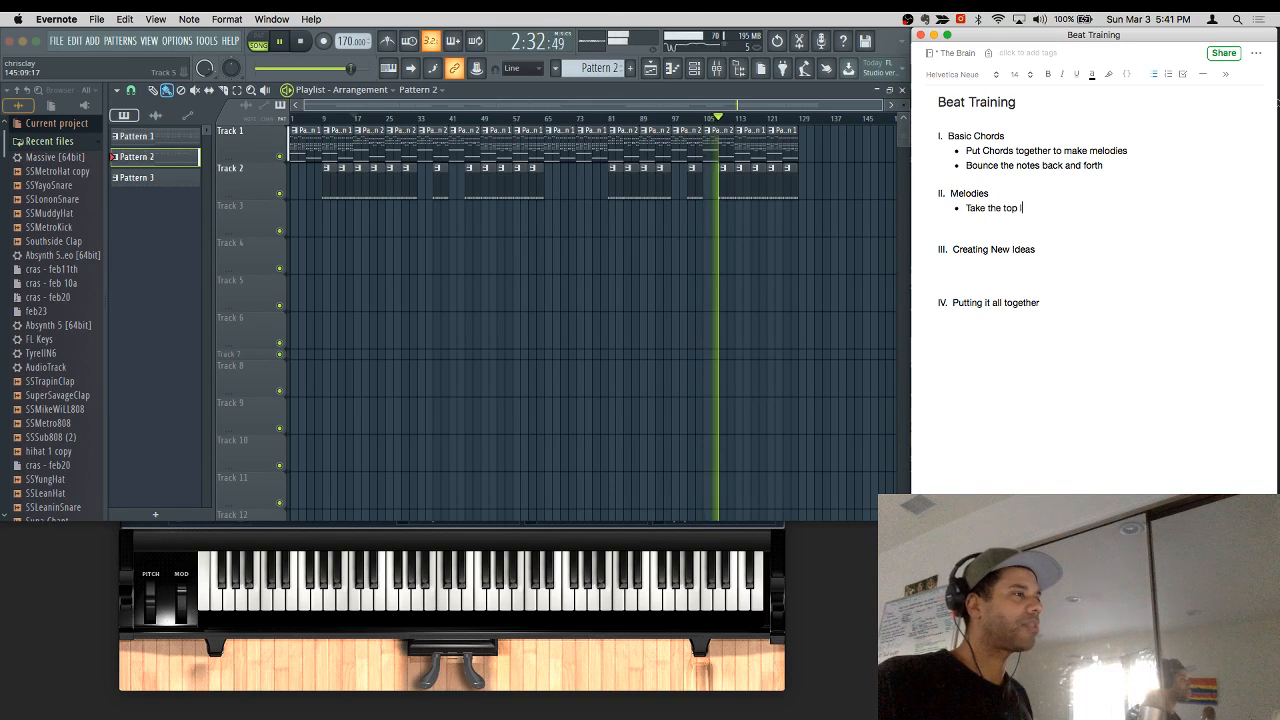
pyautogui.write('Take the top line of your cho')
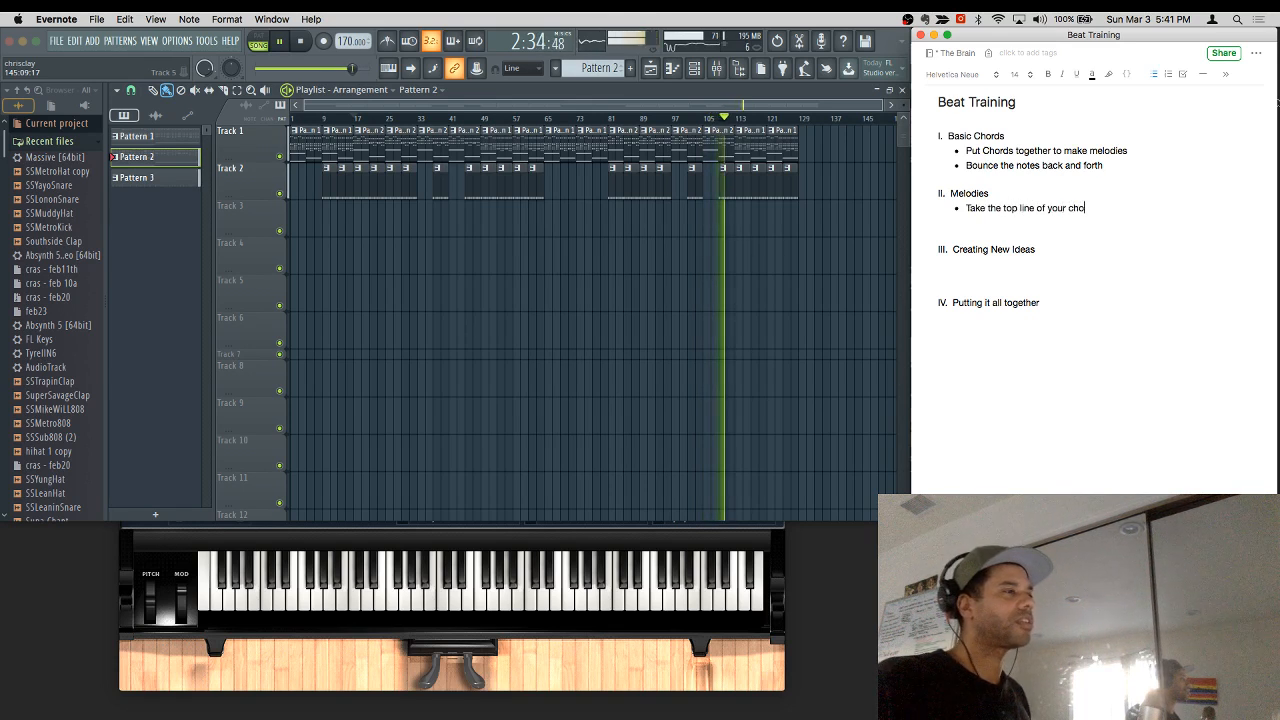
pyautogui.write('rds')
pyautogui.press('Return')
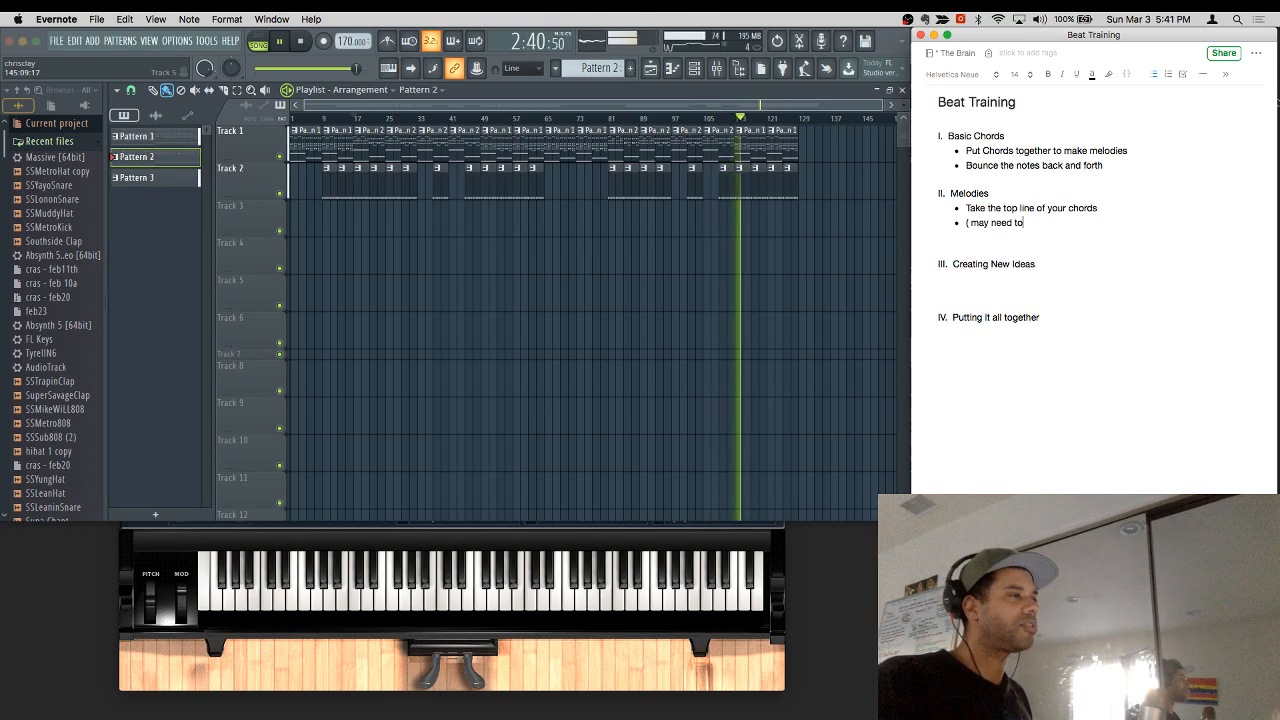
pyautogui.write('( may need to place an oc')
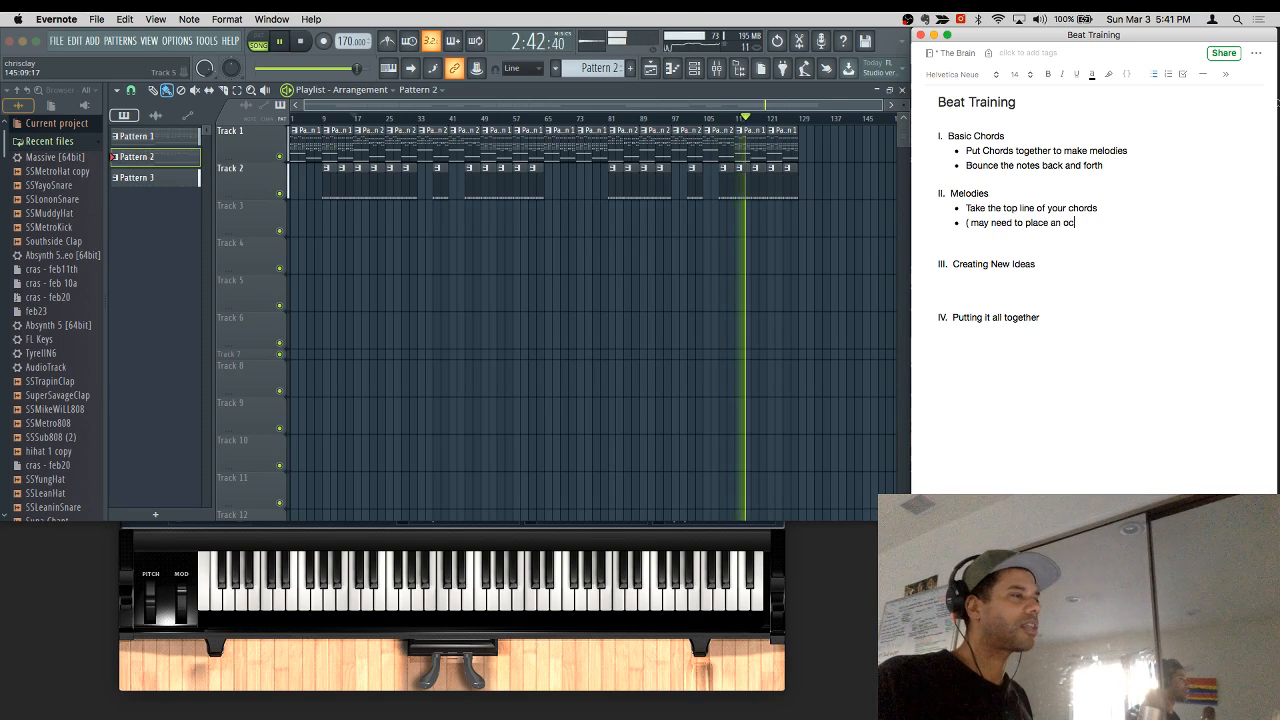
pyautogui.write('tave higher')
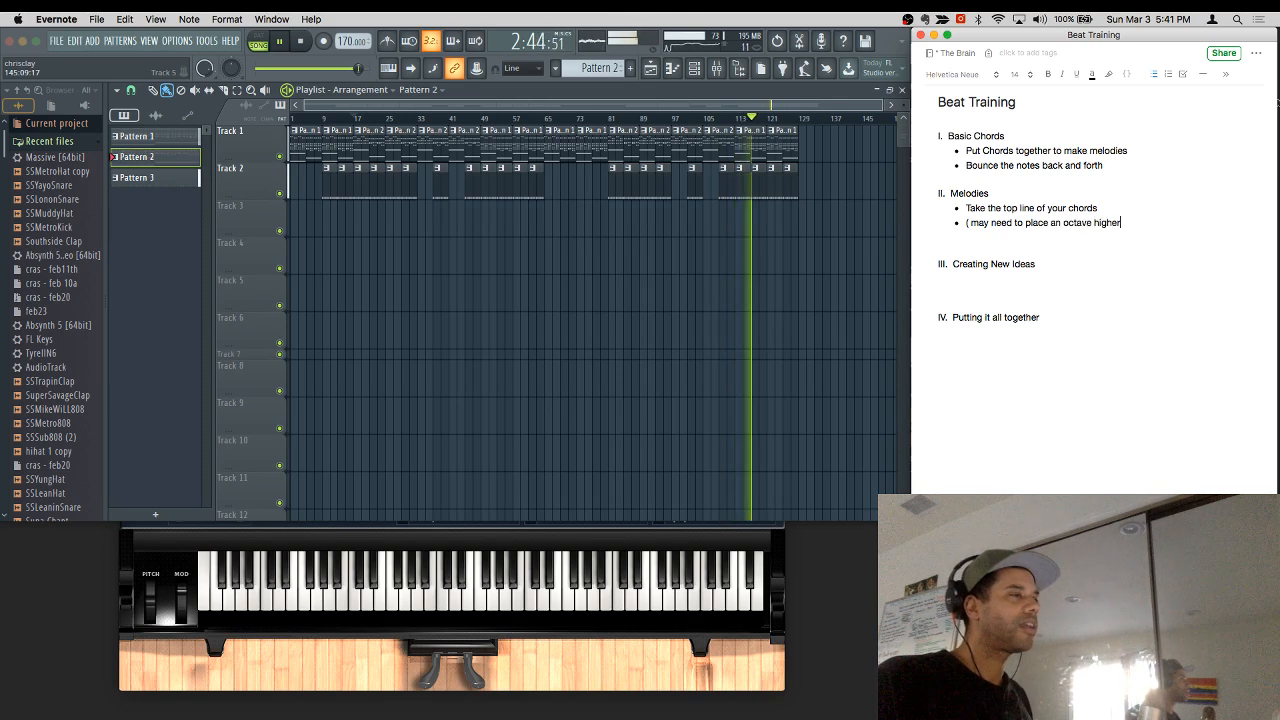
pyautogui.write(' )')
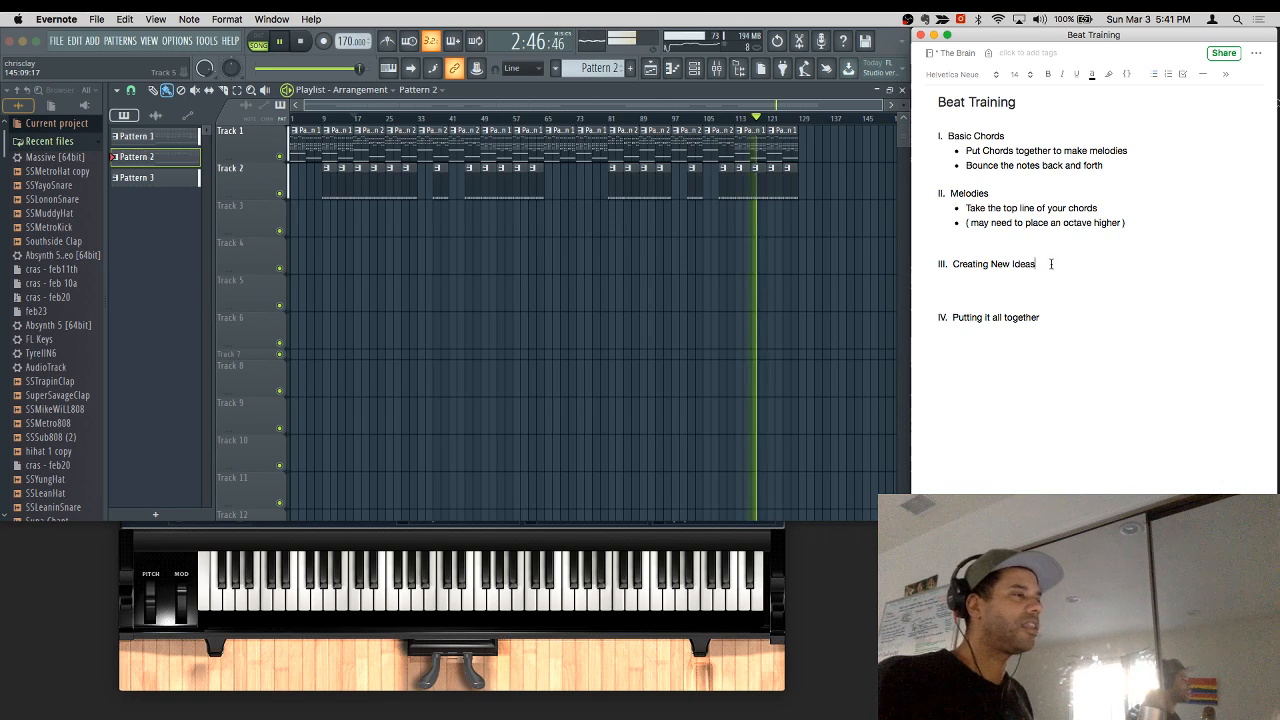
# Step: Under III. Creating New Ideas, add the bullet "Outline and trace your chords"
pyautogui.press('Return')
pyautogui.press('Tab')
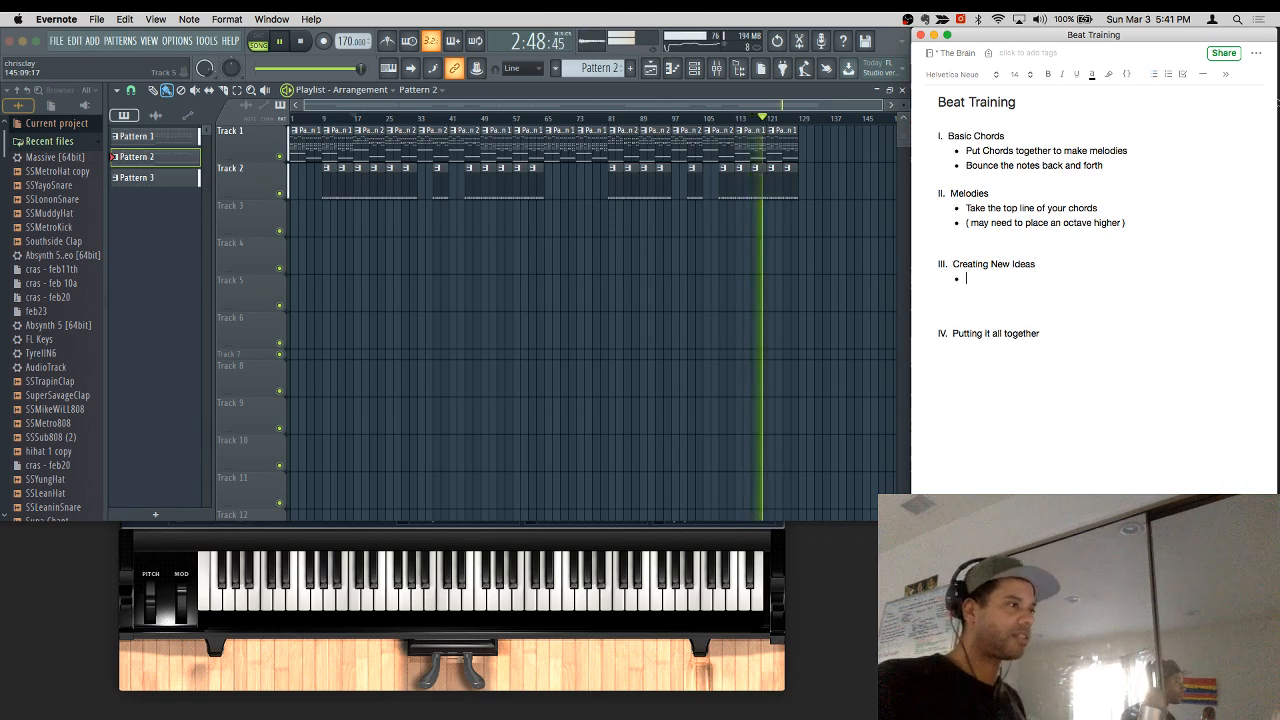
pyautogui.write('outline and trace your ')
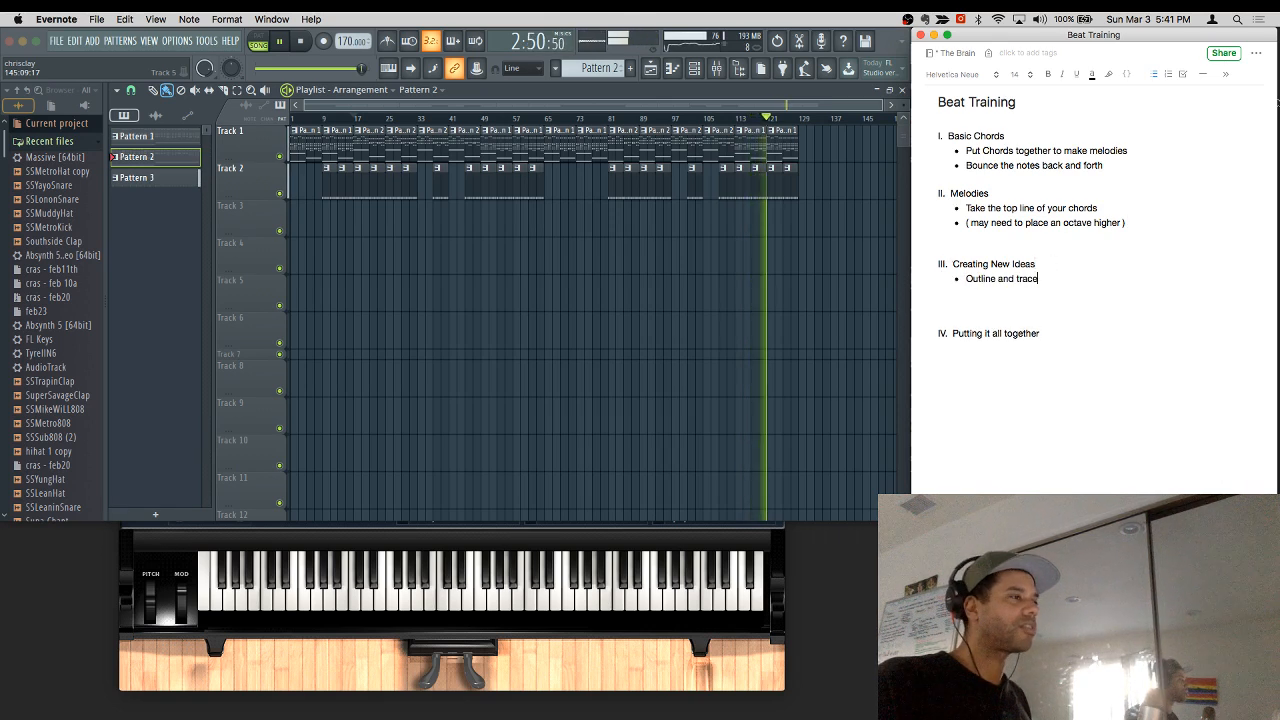
pyautogui.write('chords')
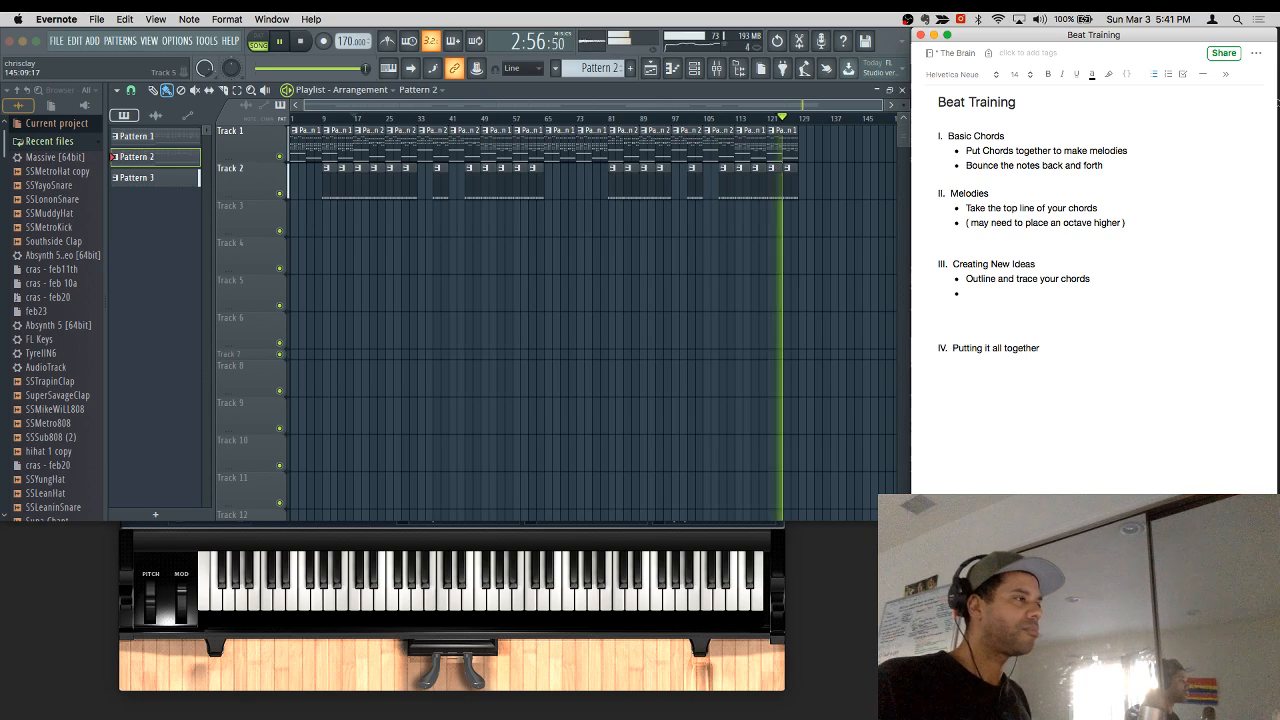
# Step: Add a second Creating New Ideas bullet: "Move a note to the left or right and hear it sound it makes ( from your chord )"
pyautogui.write('a note')
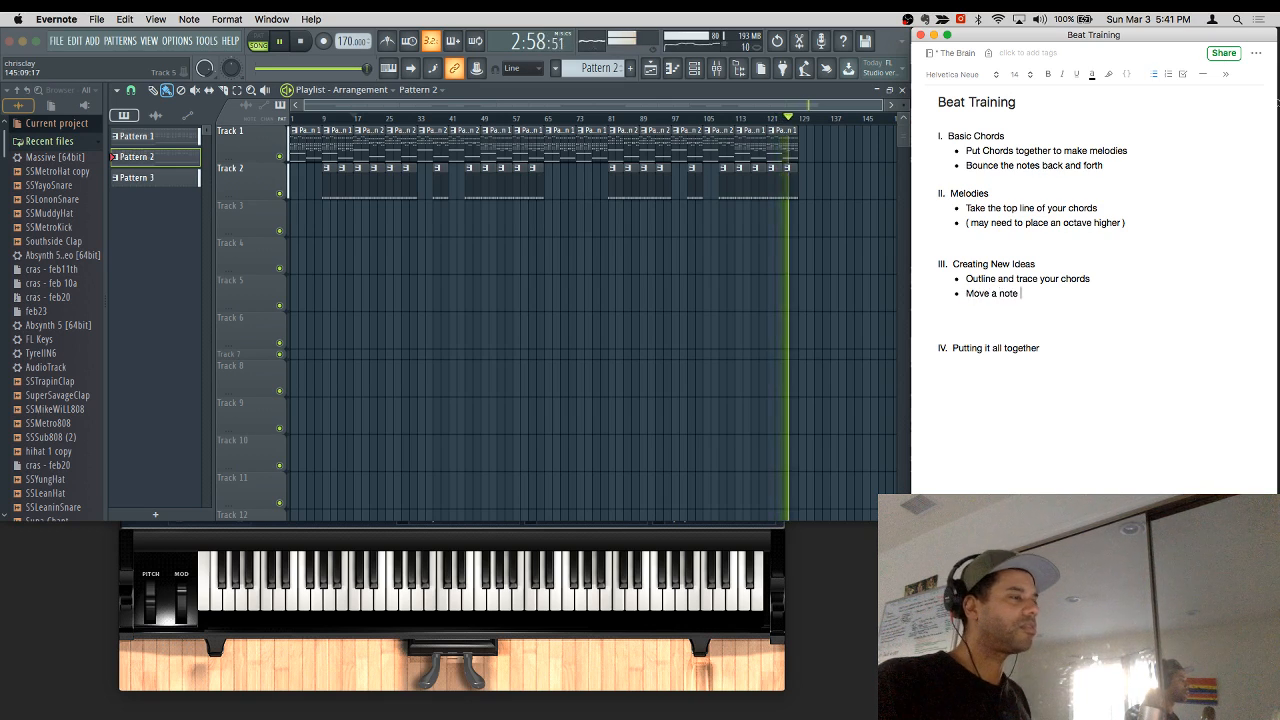
pyautogui.write(' to the left or ')
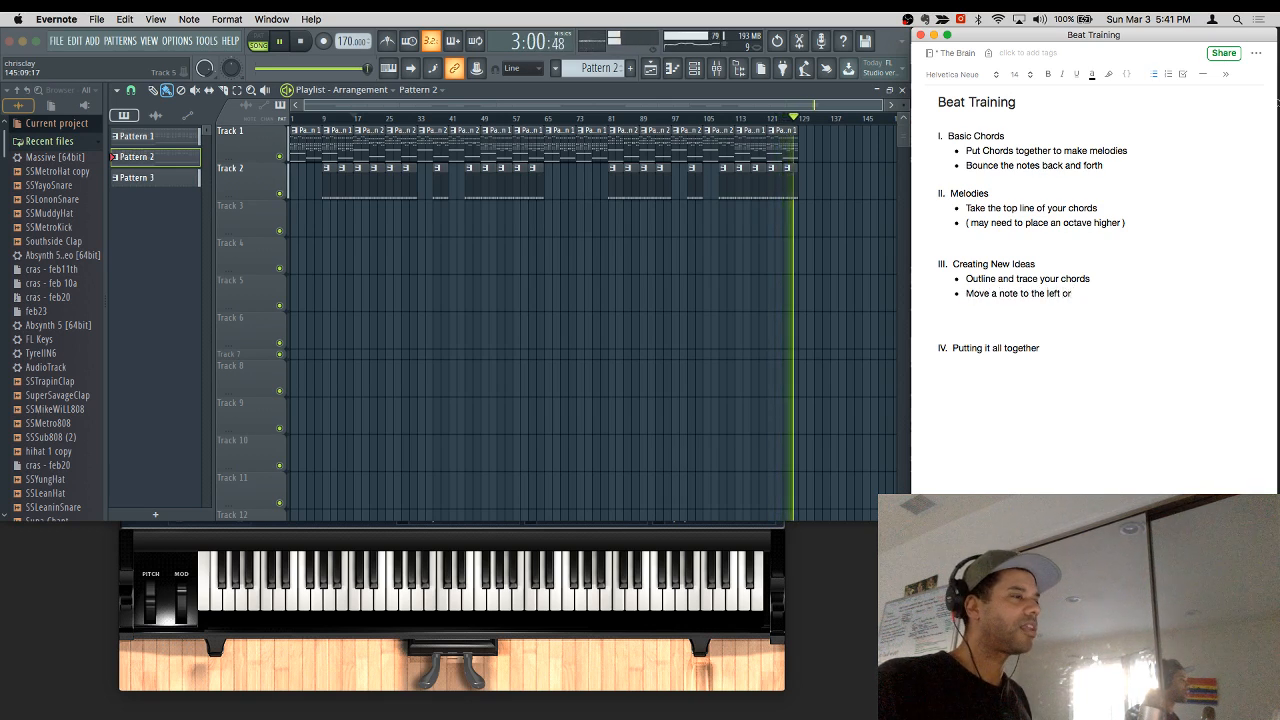
pyautogui.write('right and hear it sound it makes')
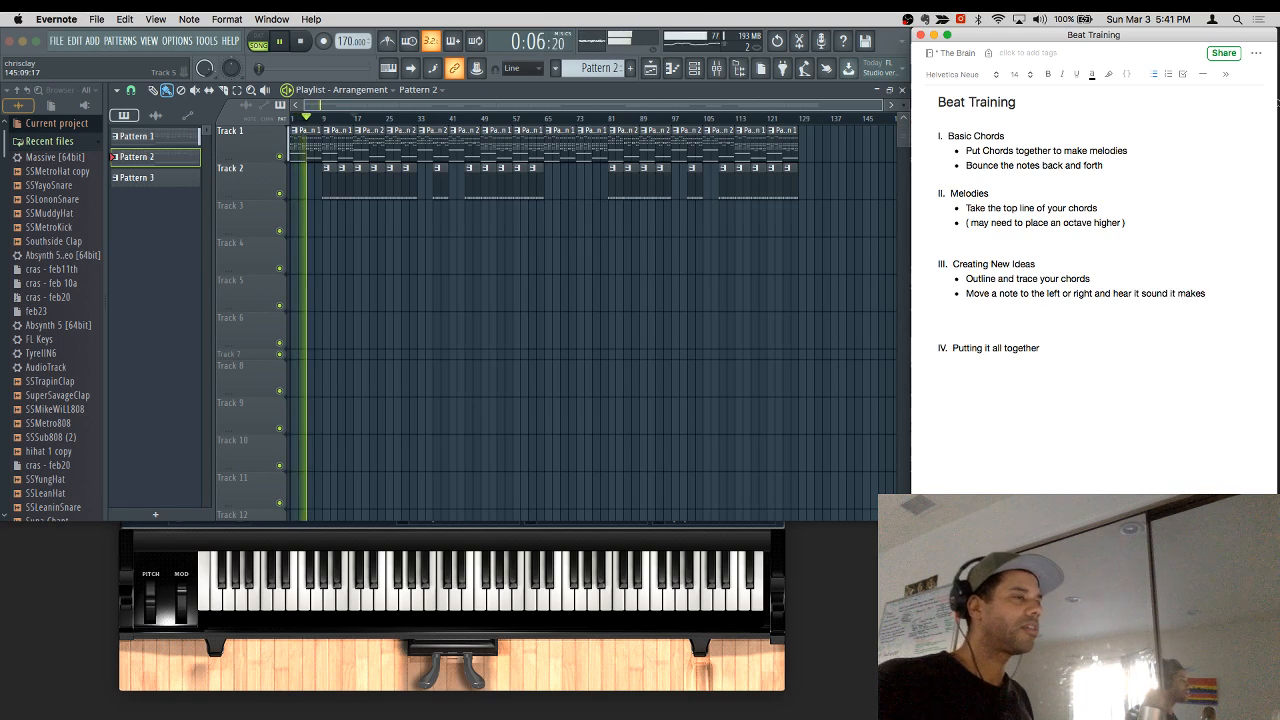
pyautogui.write('( t')
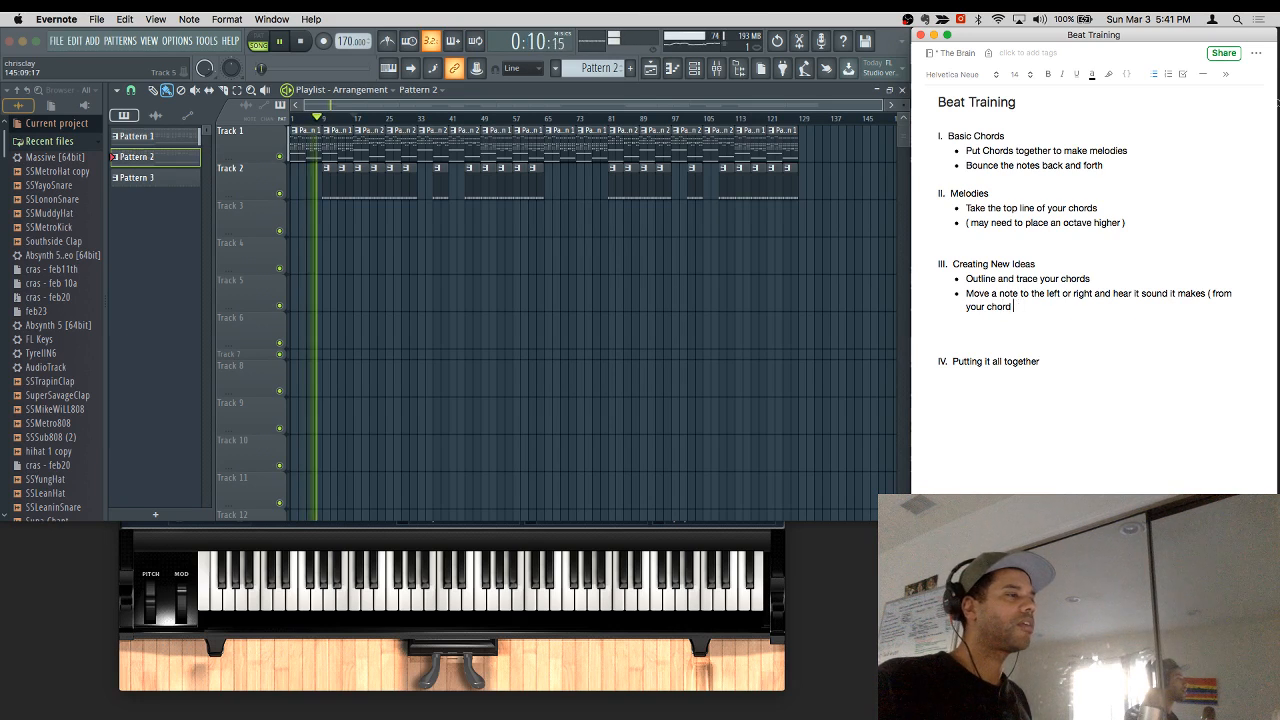
# Step: Under IV. Putting it all together, add the bullet "Add drums"
pyautogui.click(1070, 363)
pyautogui.press('Return')
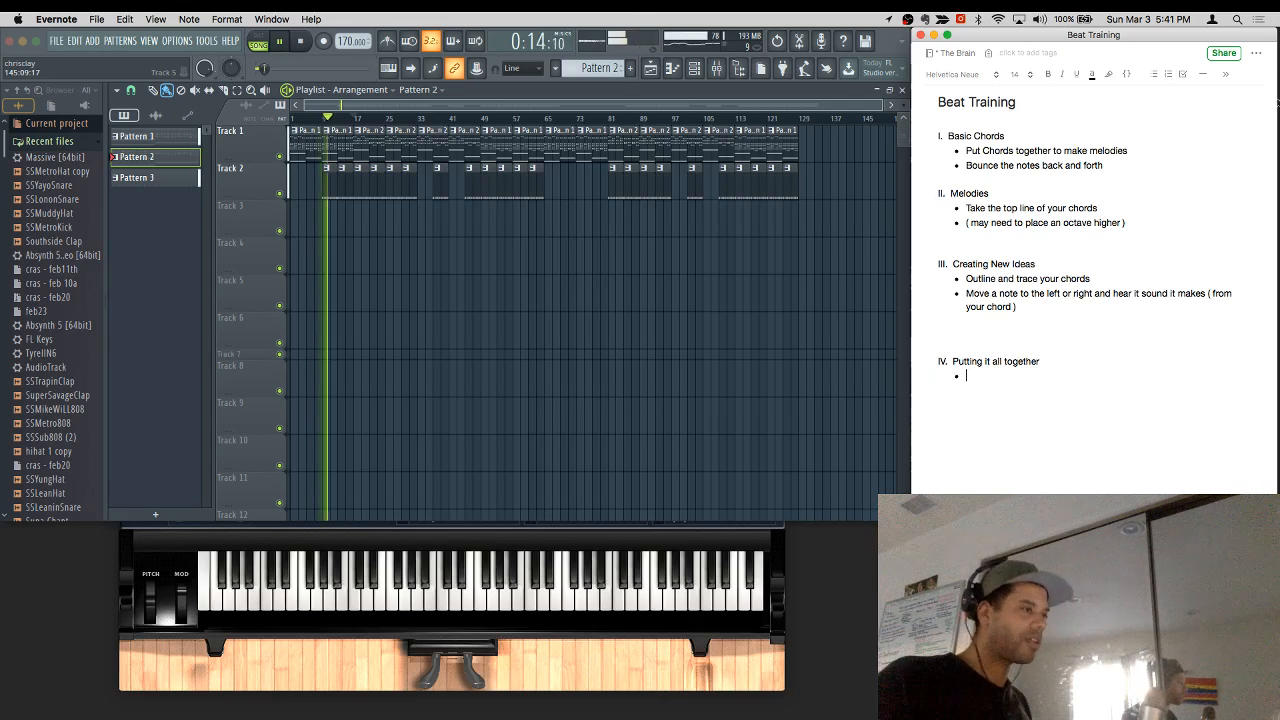
pyautogui.write('add')
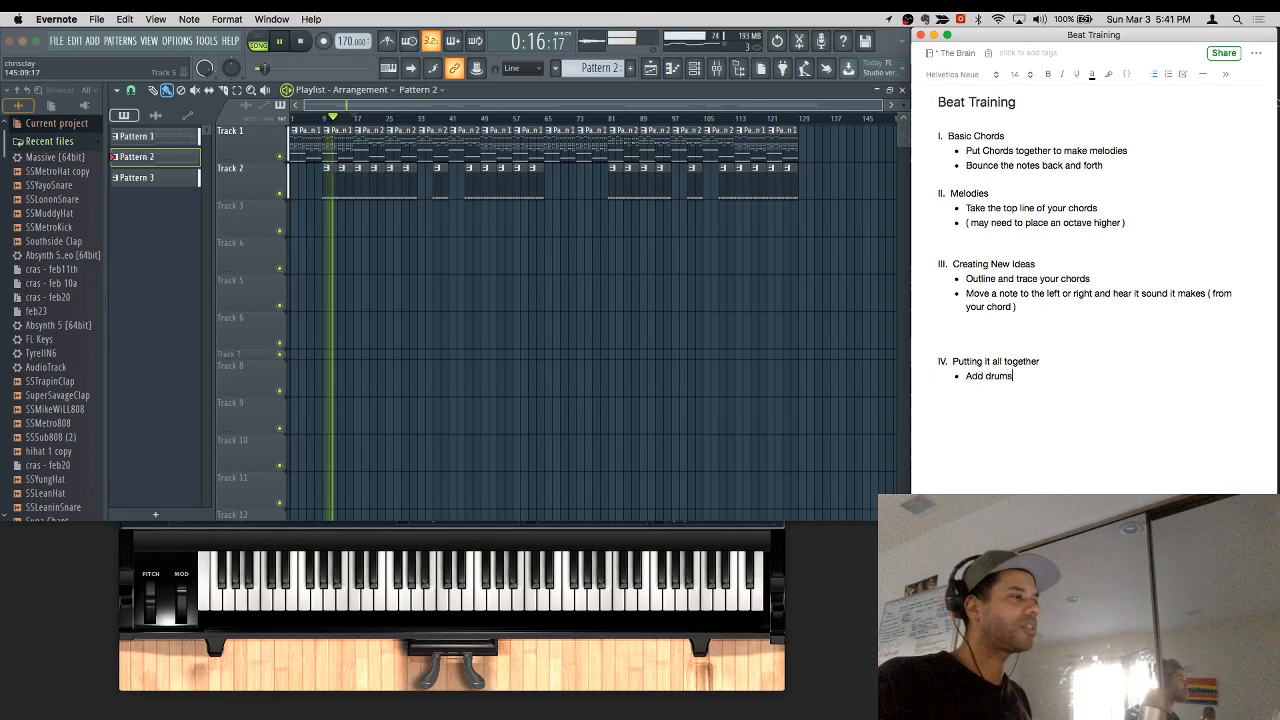
pyautogui.write(' drums')
# Step: Add the bullets "Change up every 4 bars" and "Add Drops" below "Add drums"
pyautogui.press('Return')
pyautogui.write('change up')
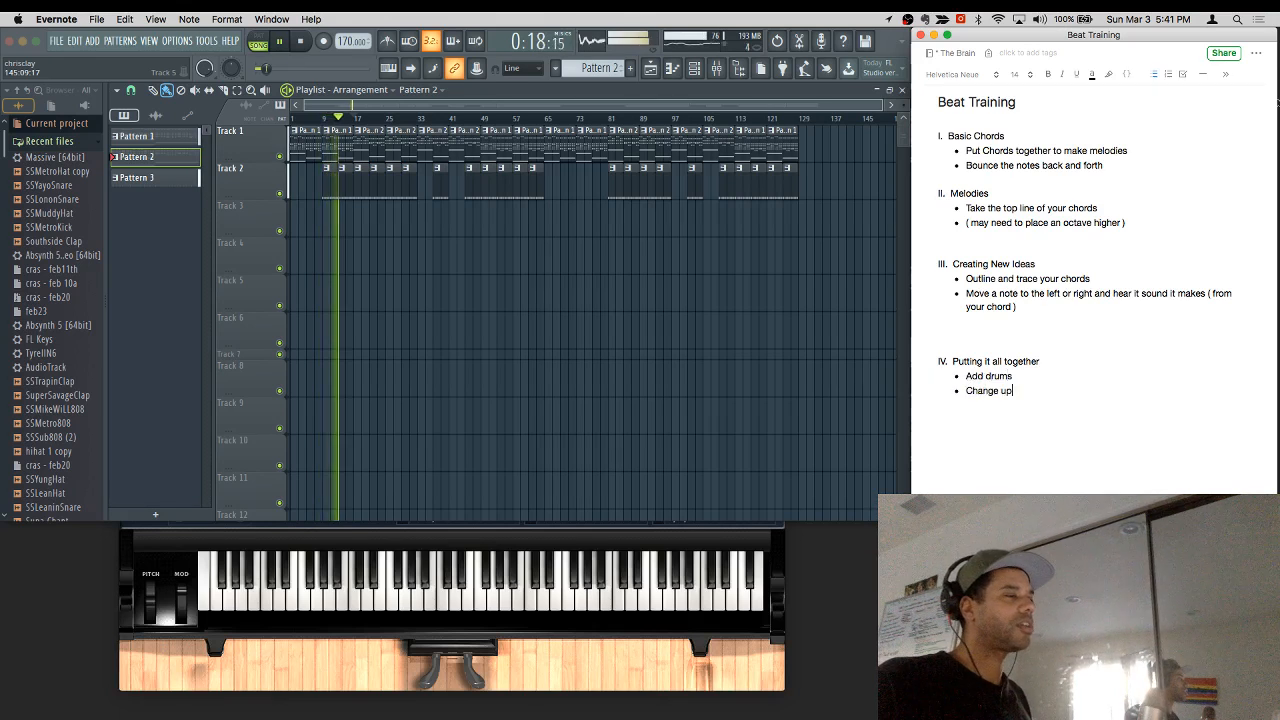
pyautogui.write(' every 5 b')
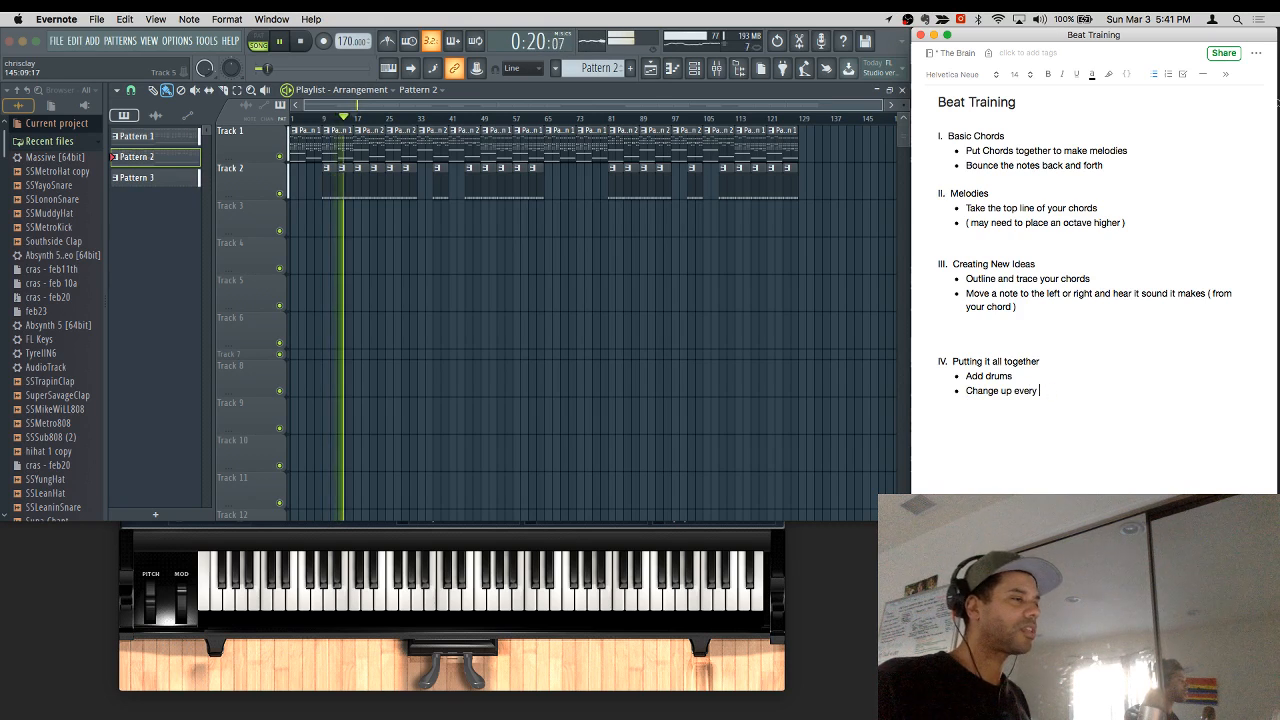
pyautogui.press('BackSpace')
pyautogui.write('vb')
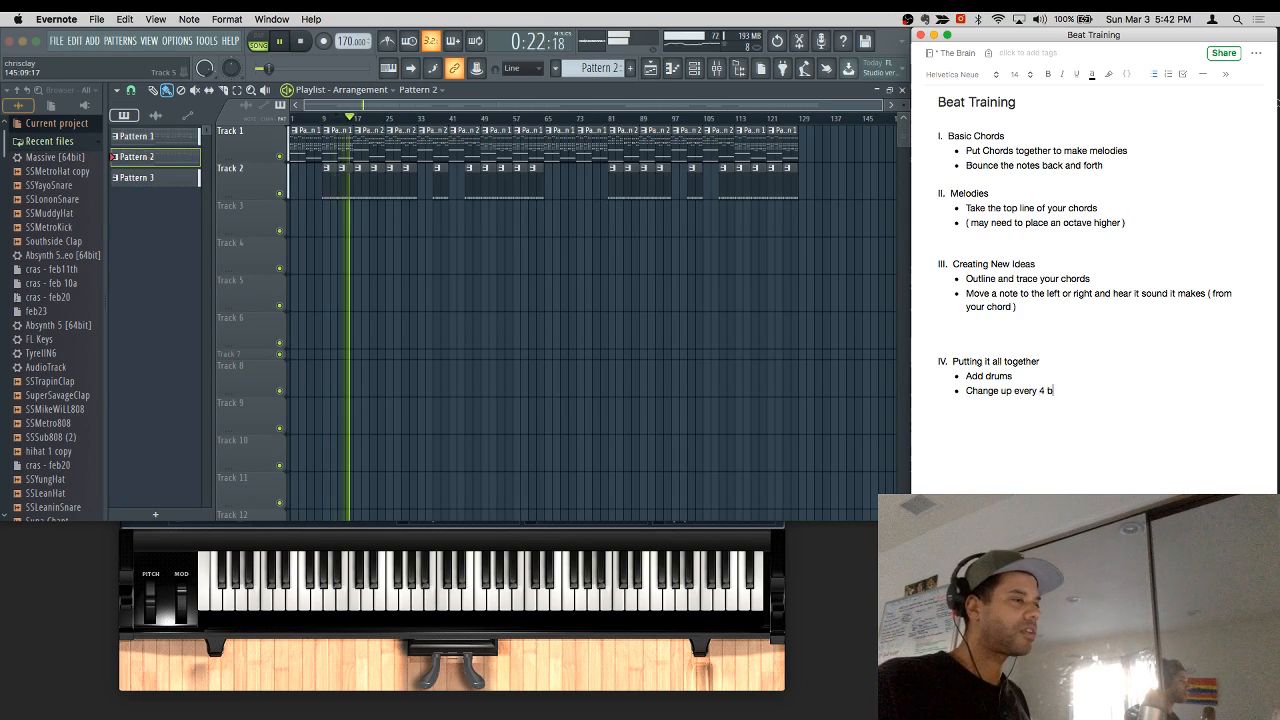
pyautogui.press('BackSpace')
pyautogui.press('BackSpace')
pyautogui.write('bars ')
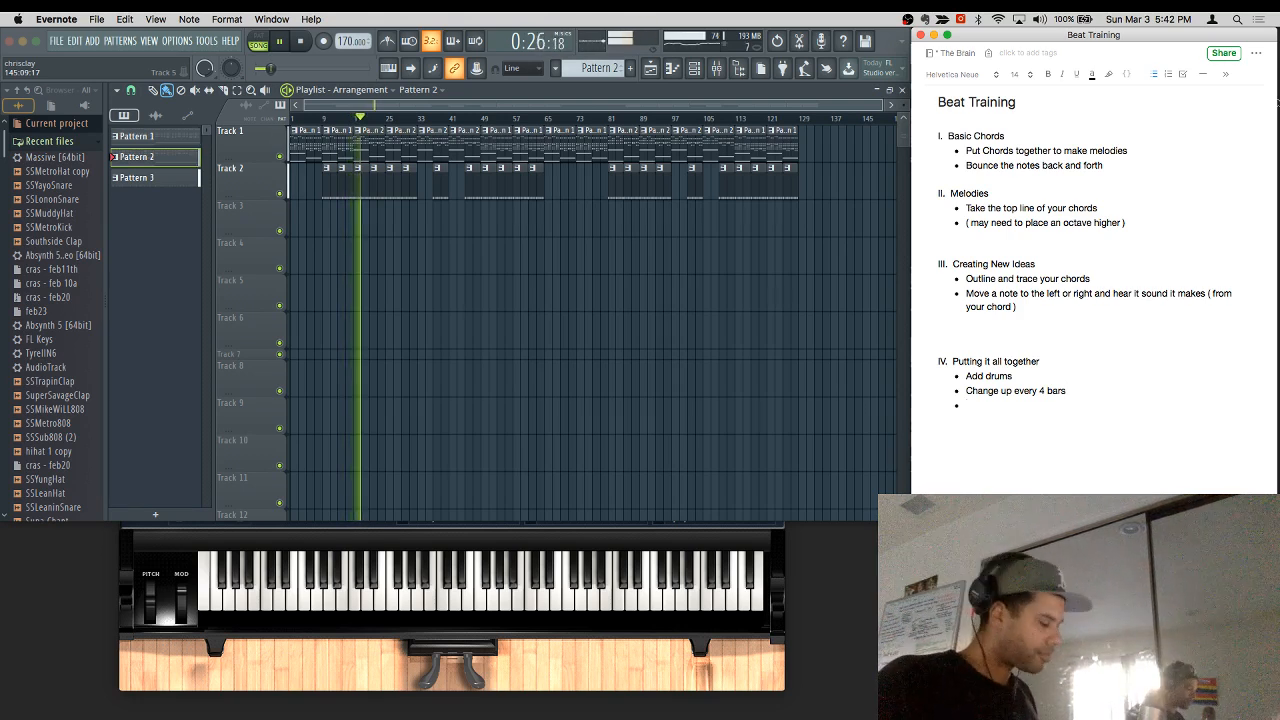
pyautogui.write('Add Drops')
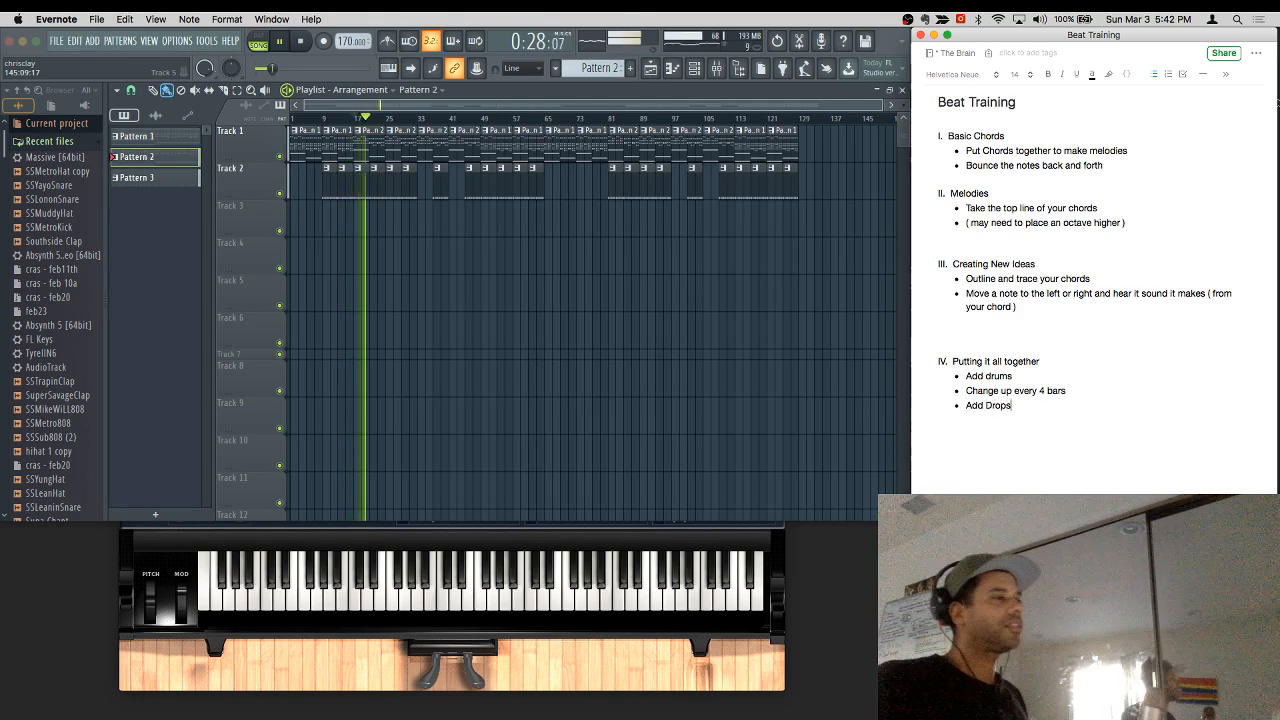